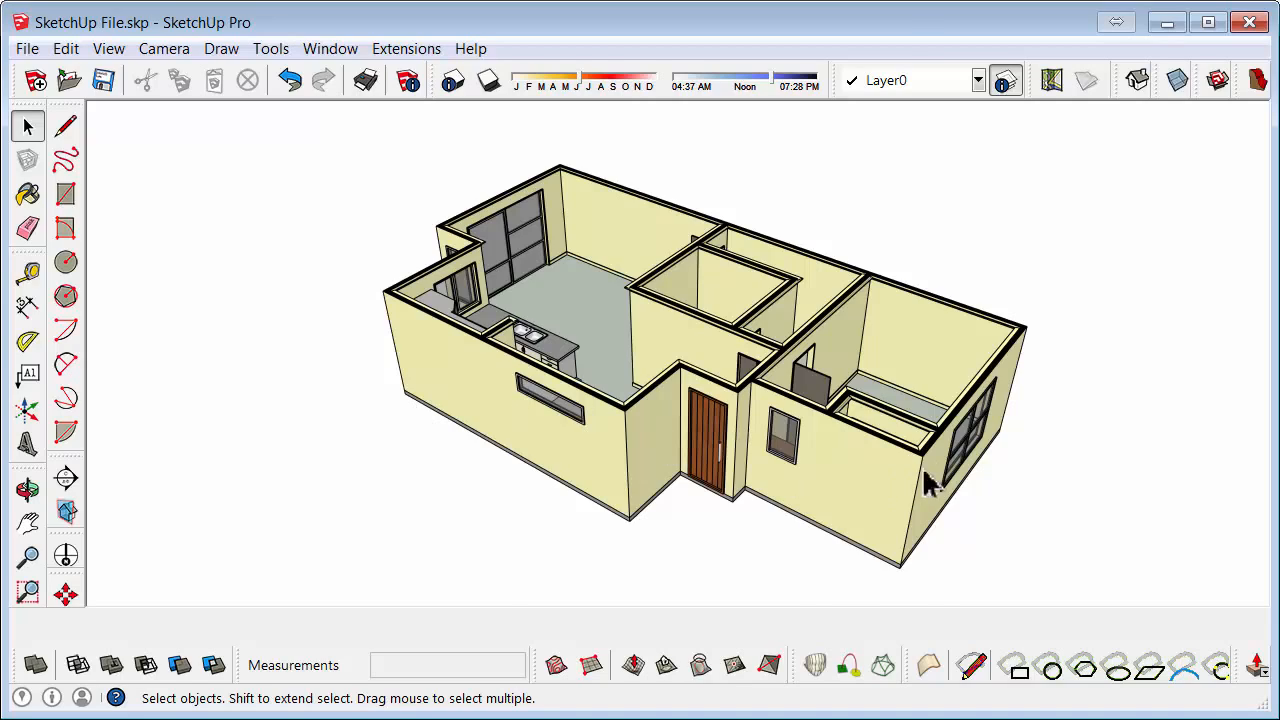
Cut the house with a horizontal section plane just below the top of an interior door frame, and hide the plane's outline
mouse_move(929, 477)
middle_mouse_down()
mouse_move(290, 441)
mouse_move(286, 351)
mouse_move(366, 386)
middle_mouse_up()
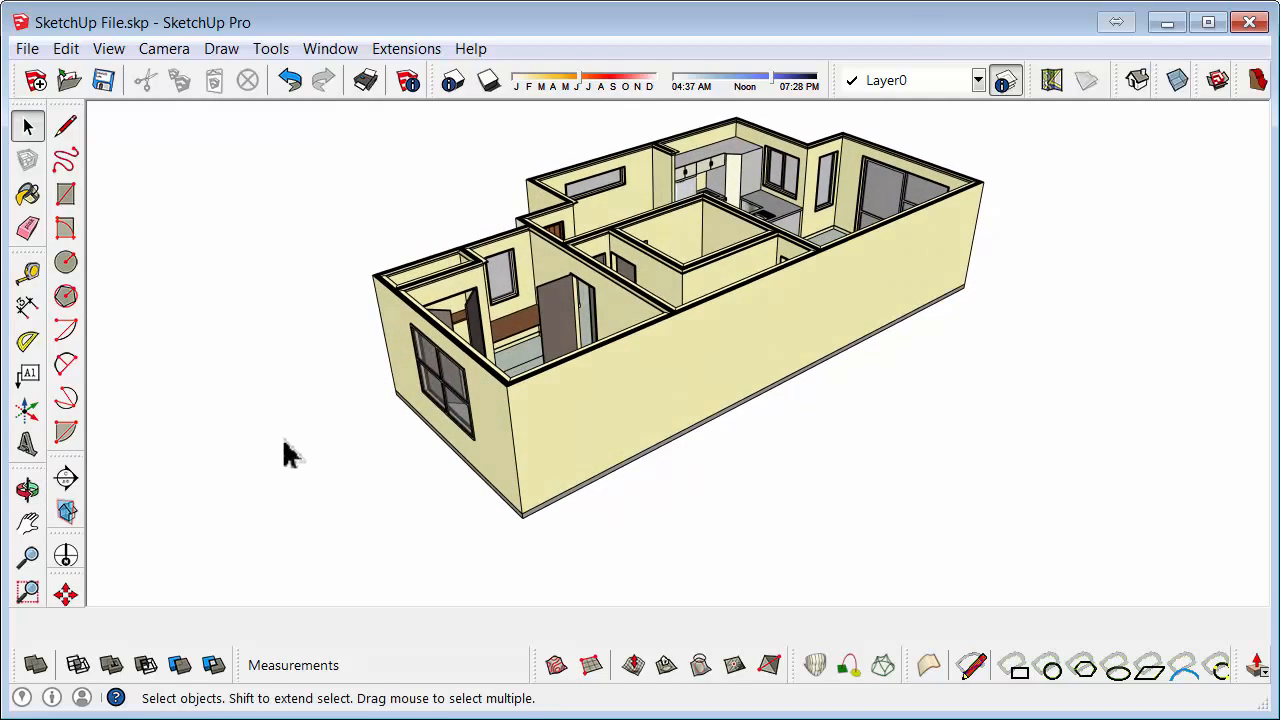
left_click(67, 480)
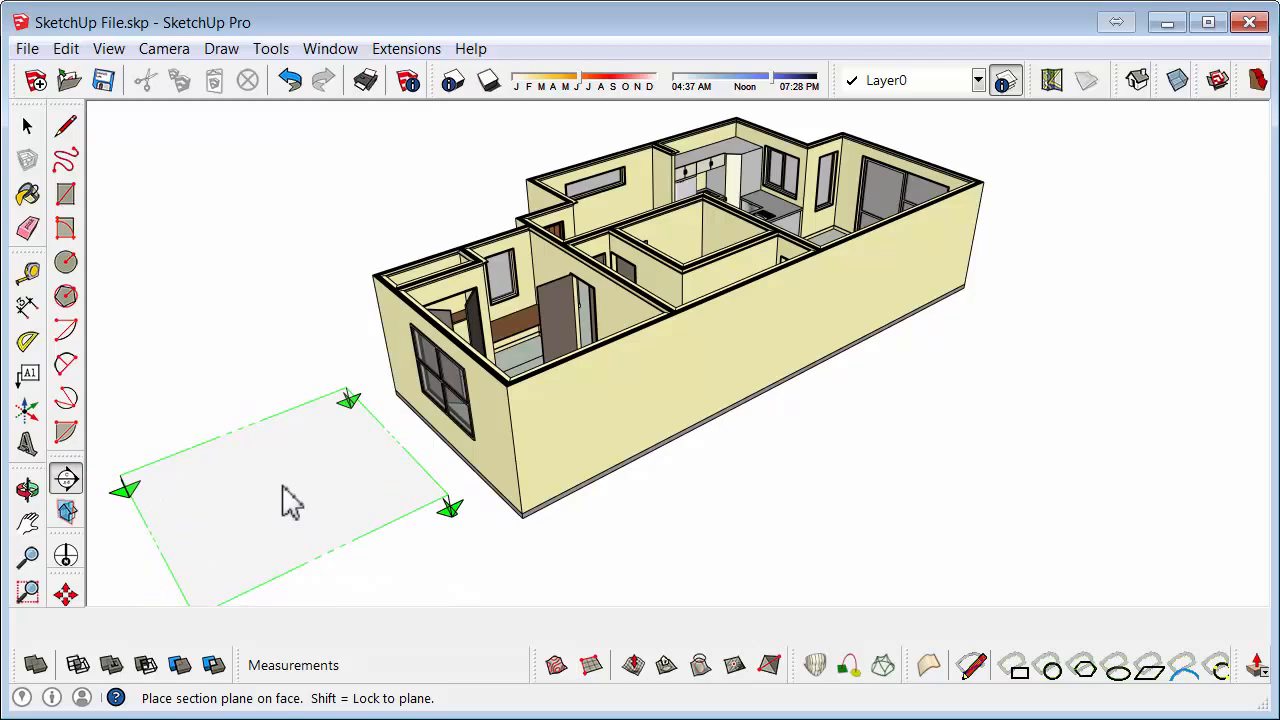
scroll(570, 330, "up", 3)
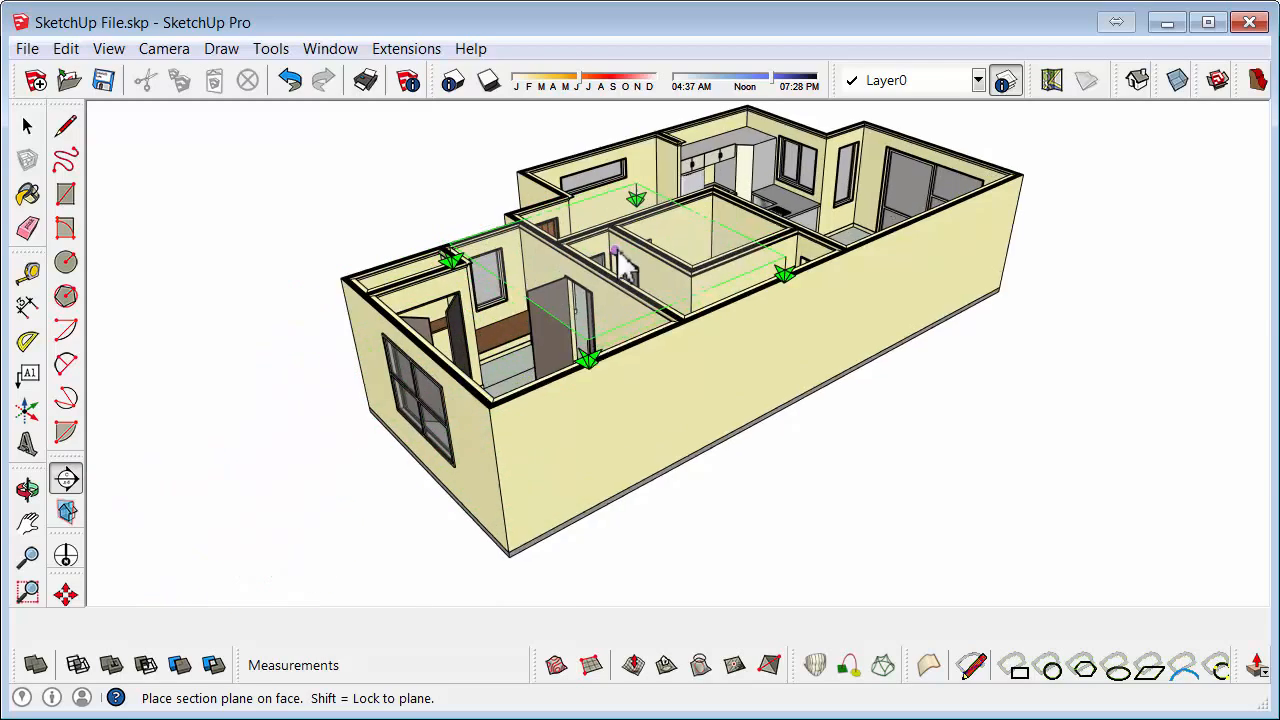
scroll(570, 330, "up", 5)
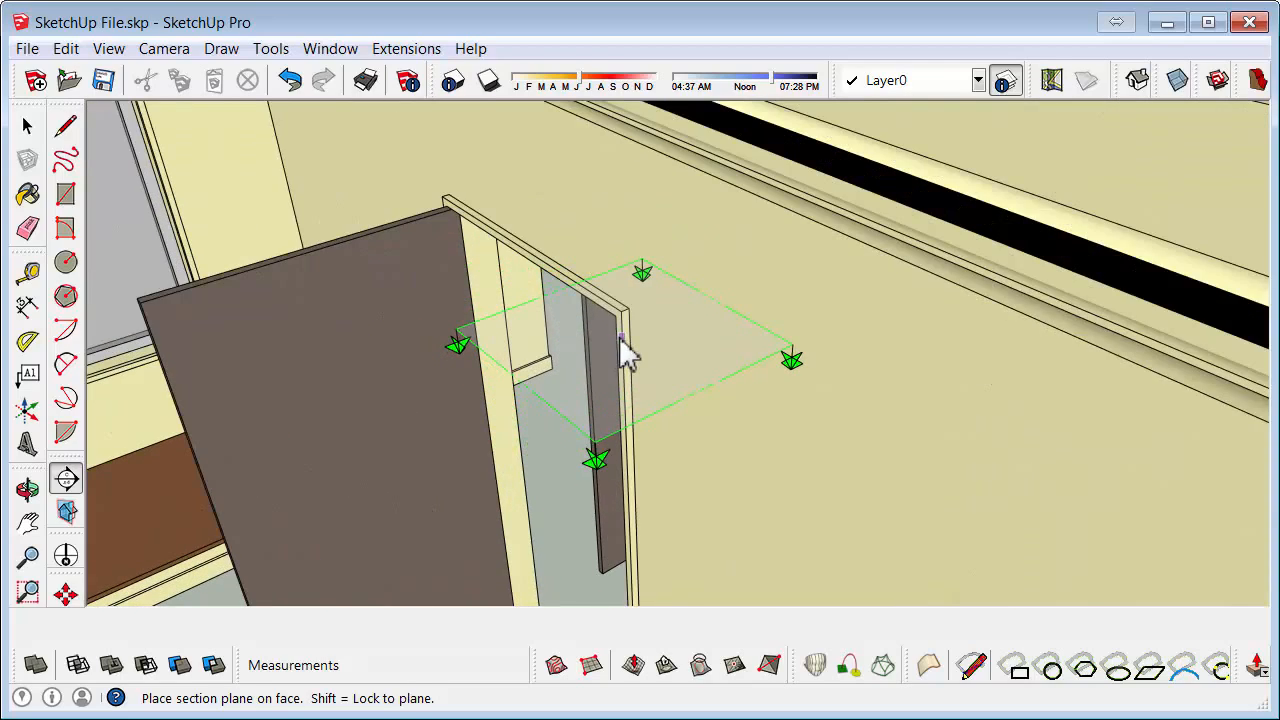
left_click(619, 339)
scroll(537, 334, "down", 8)
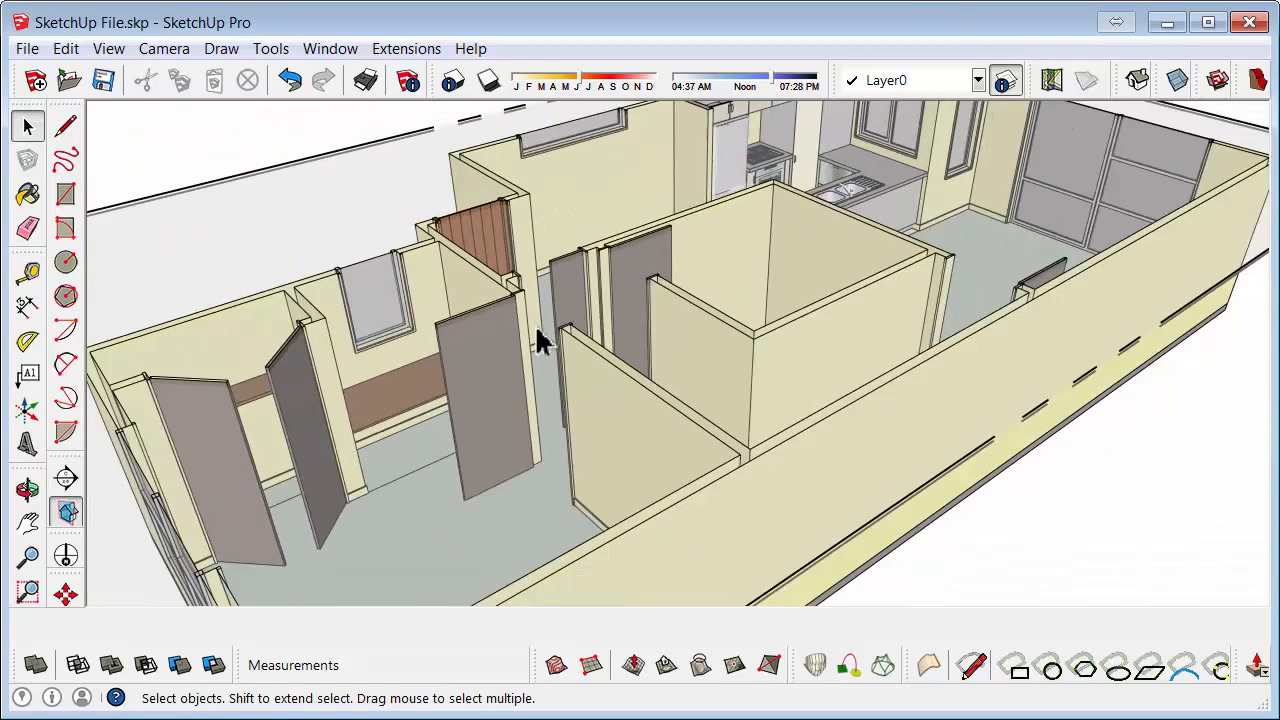
scroll(537, 334, "down", 2)
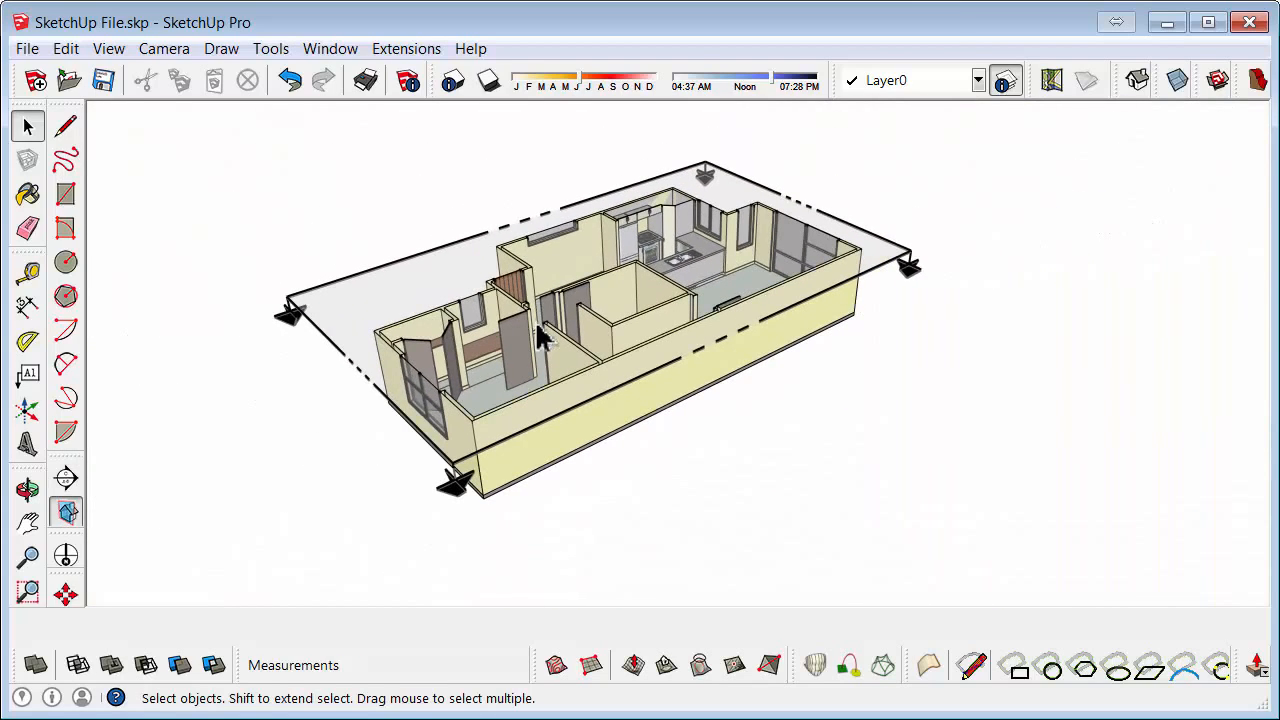
left_click(66, 512)
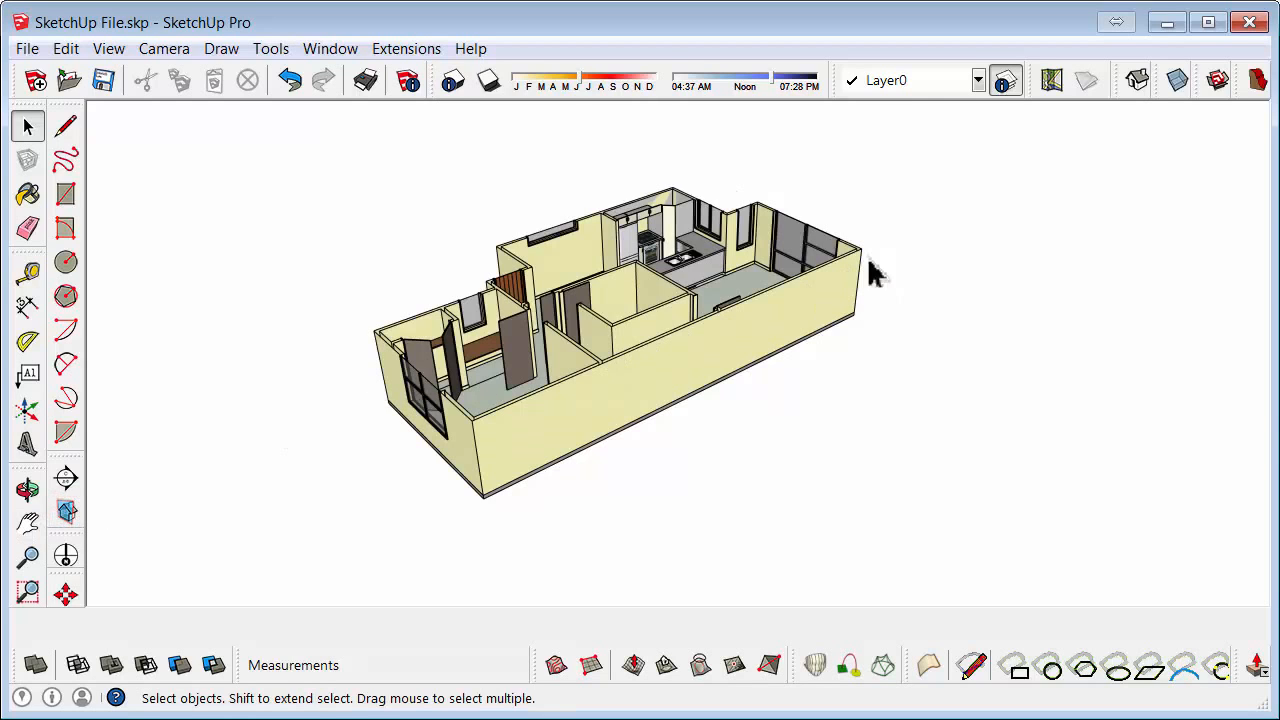
Show the cut model in the Top view with parallel projection, and leave the Views toolbar floating as a single row
left_click_drag(1118, 82, 1049, 150)
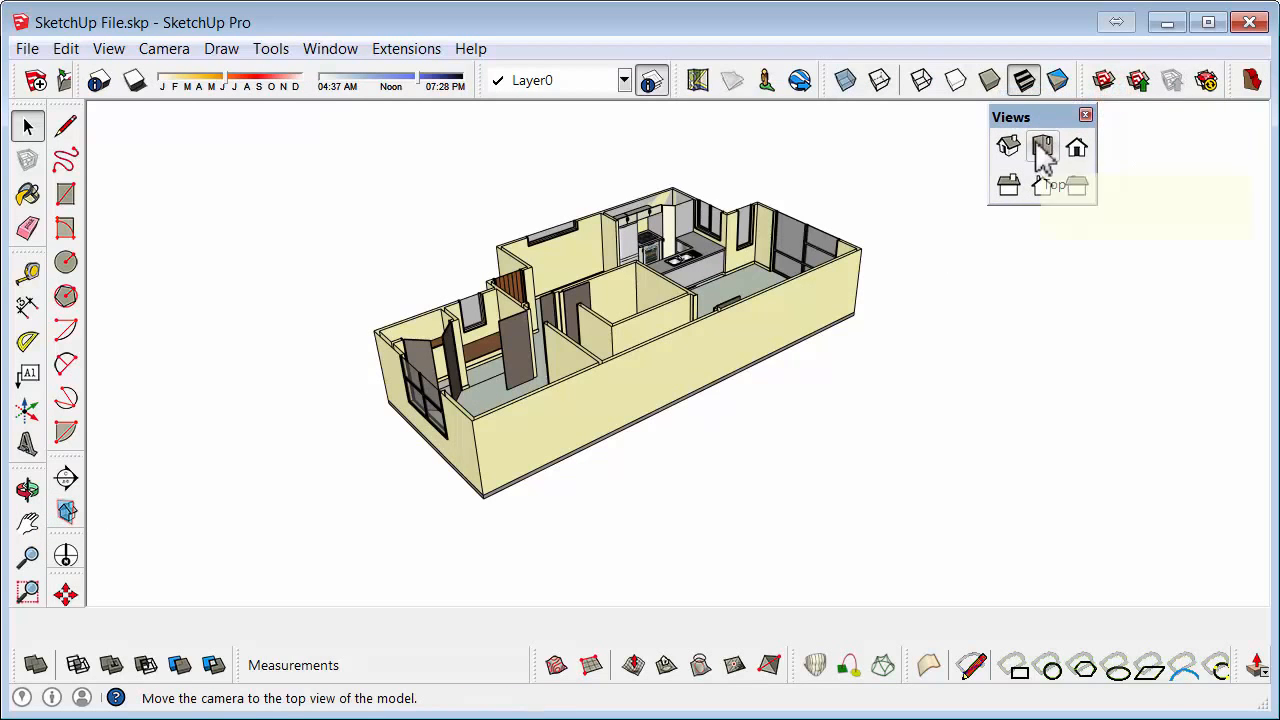
left_click(1042, 148)
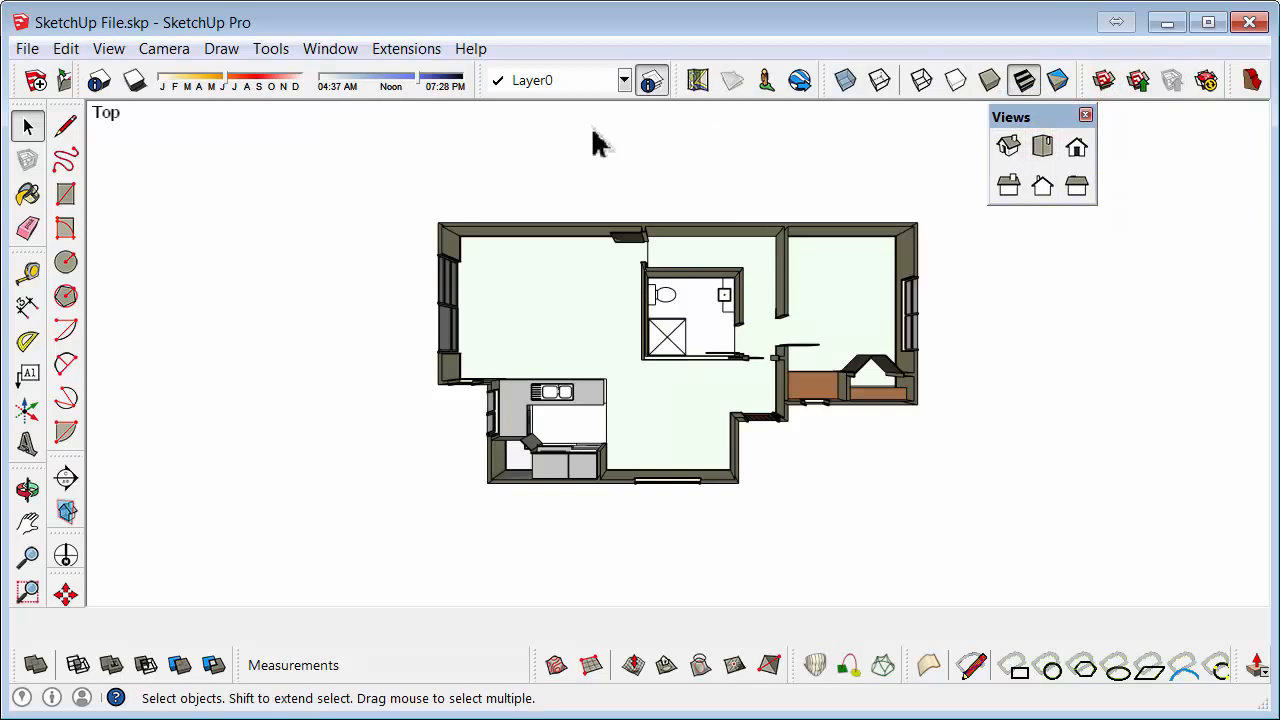
left_click(164, 49)
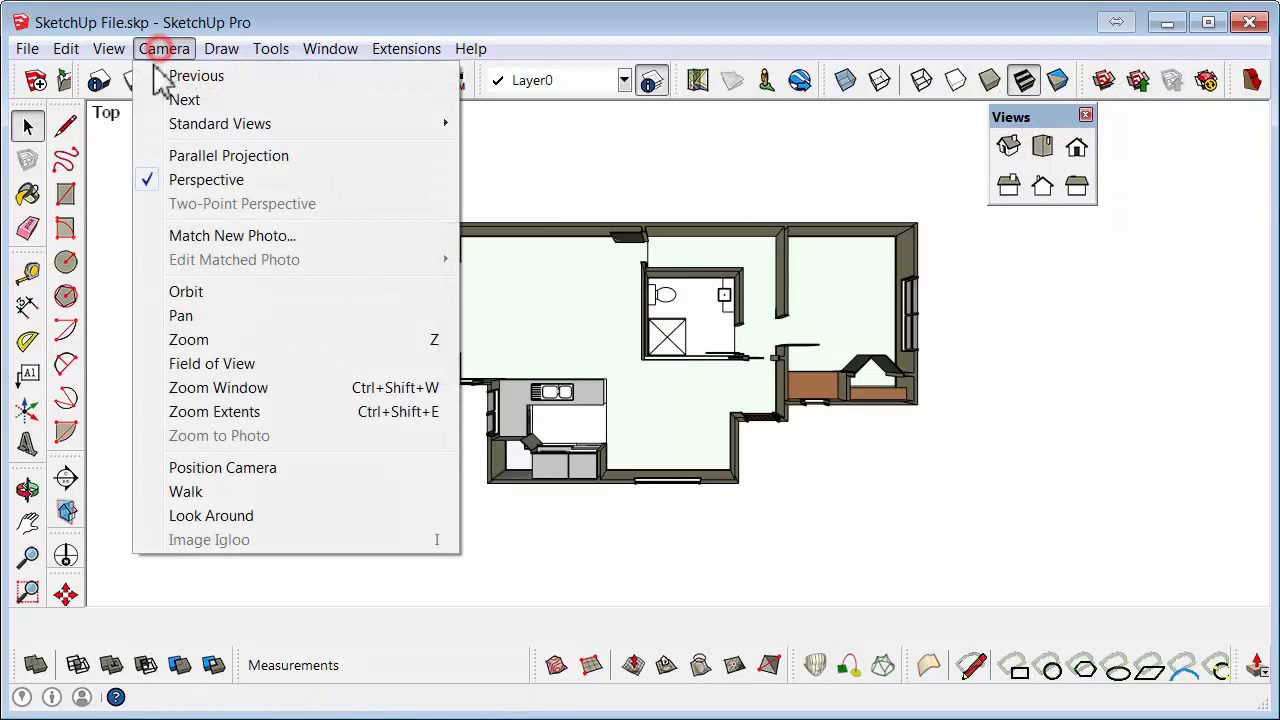
left_click(157, 184)
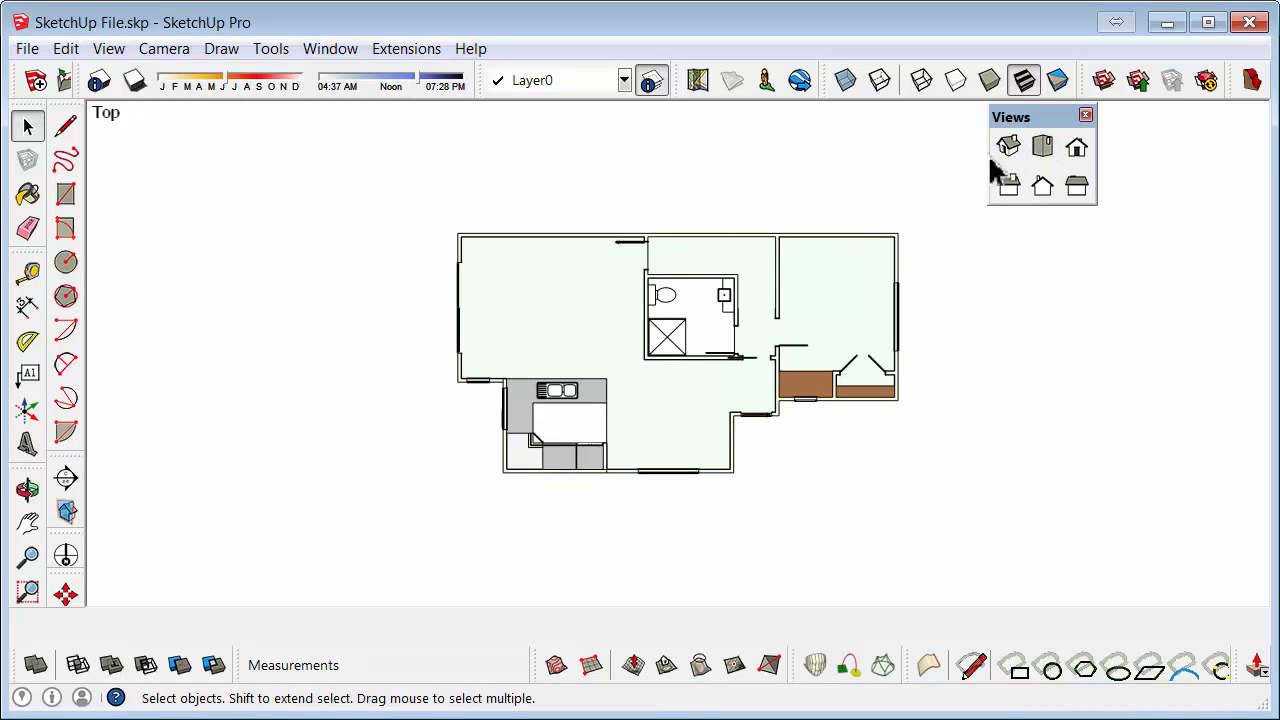
left_click_drag(991, 164, 860, 158)
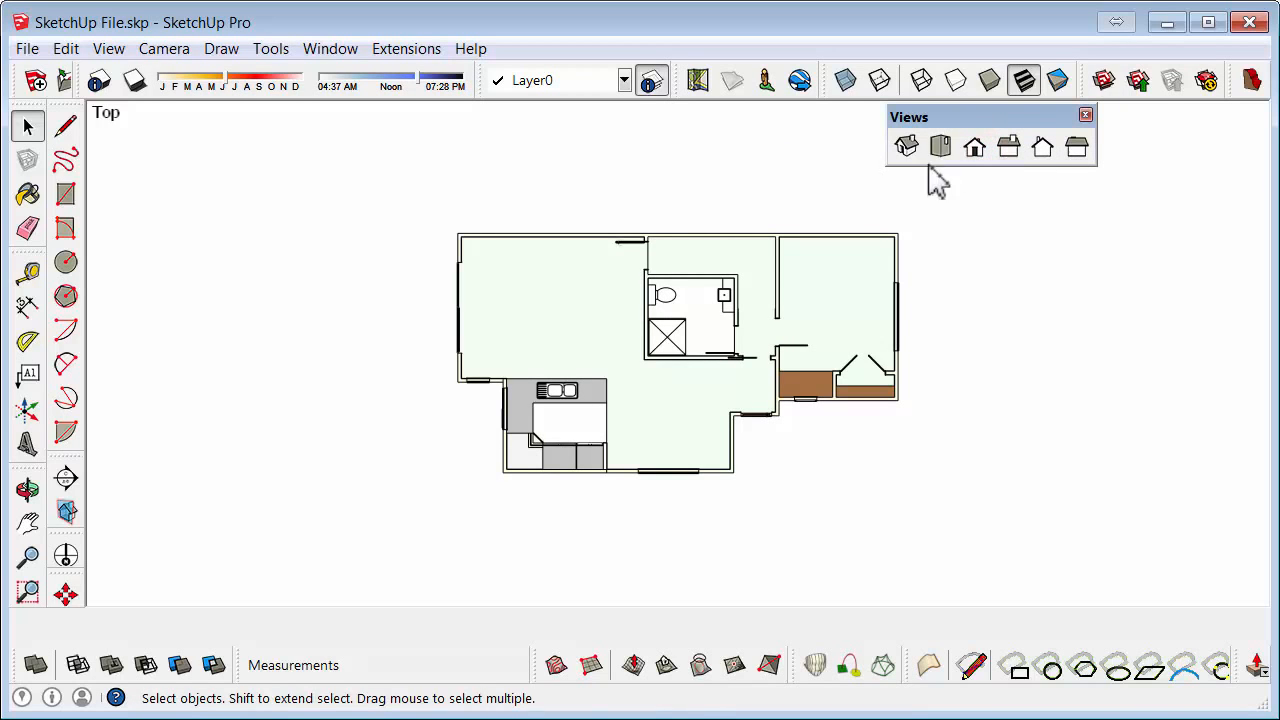
left_click(110, 50)
left_click(145, 74)
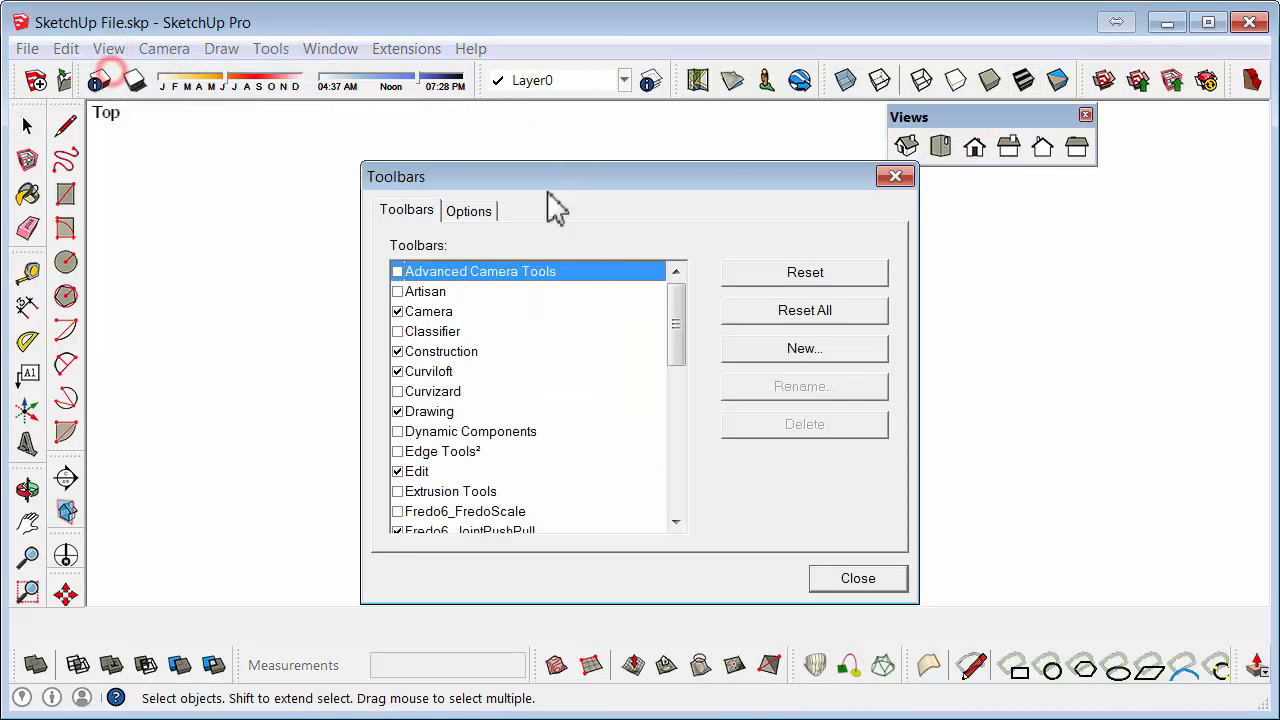
left_click(895, 177)
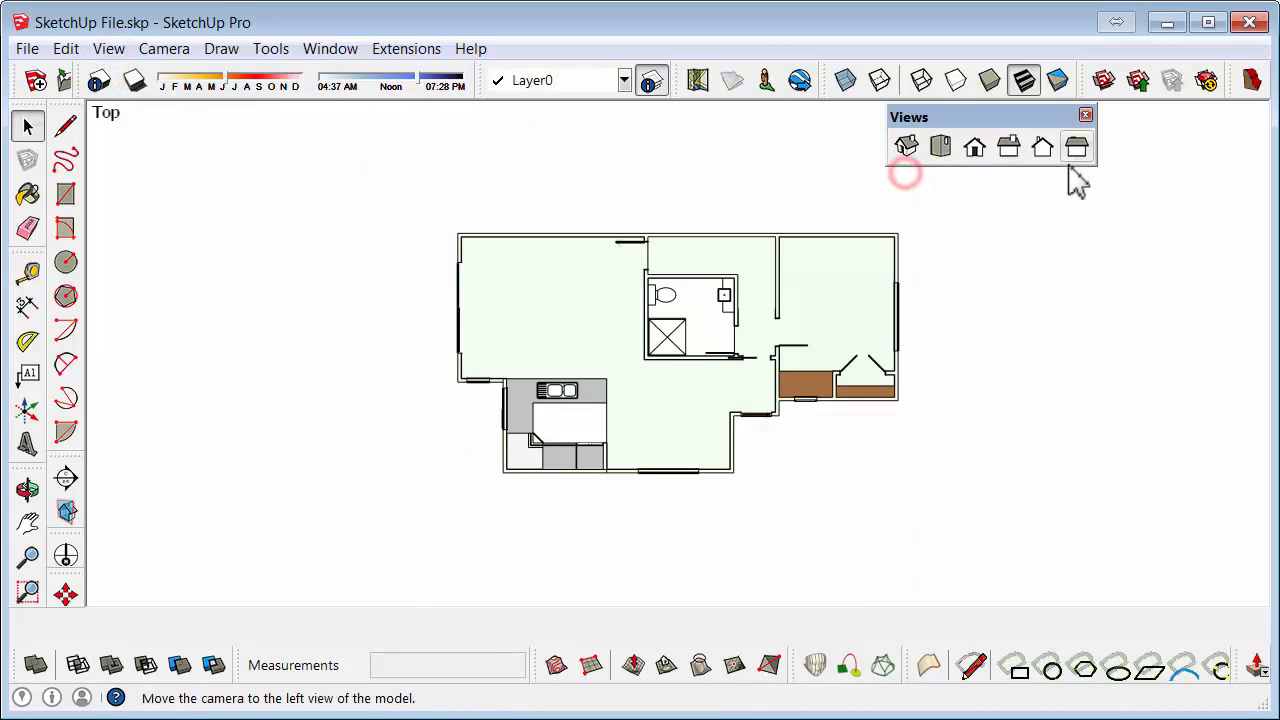
Display the floor plan in Hidden Line style and zoom to the extents of the model
left_click(955, 82)
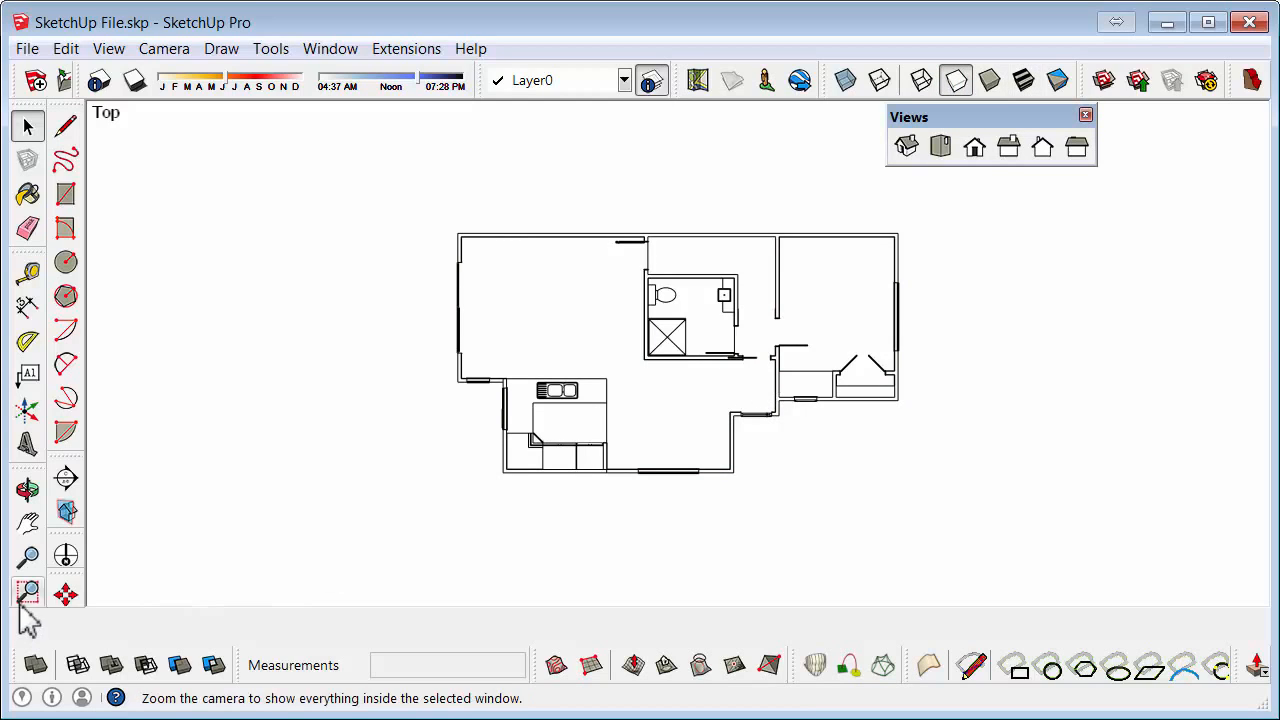
left_click_drag(25, 463, 128, 351)
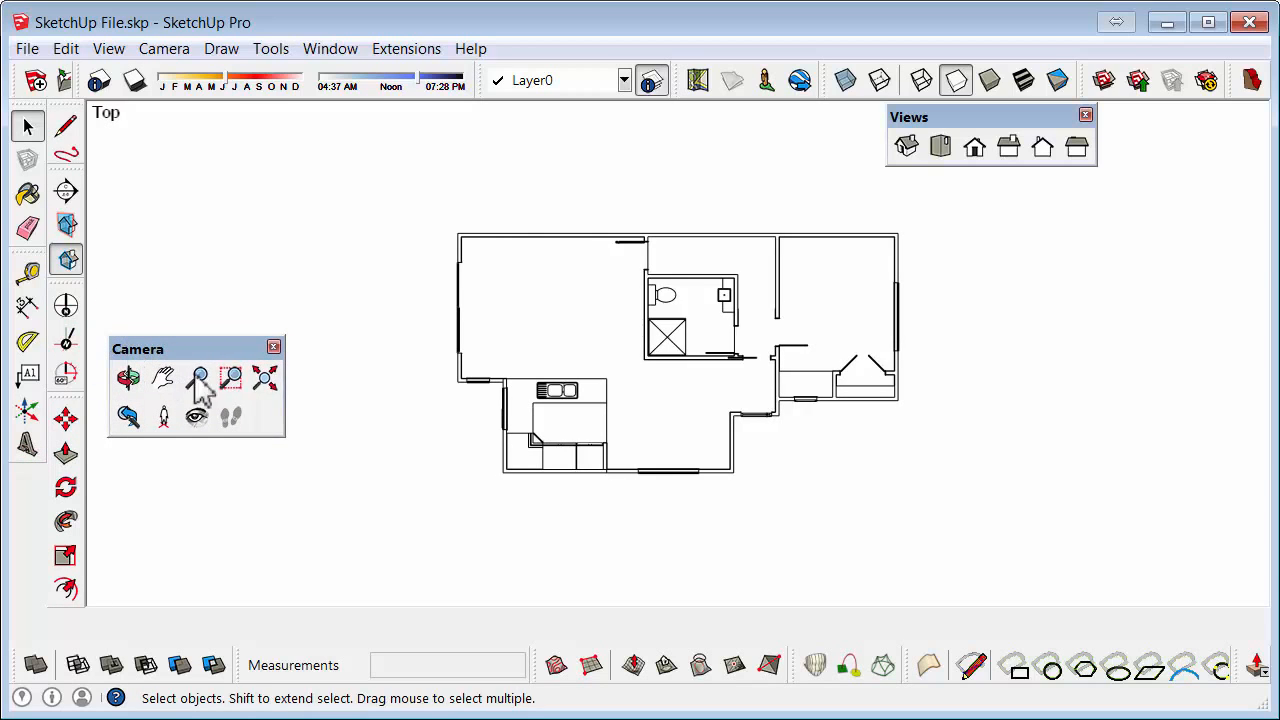
left_click(264, 377)
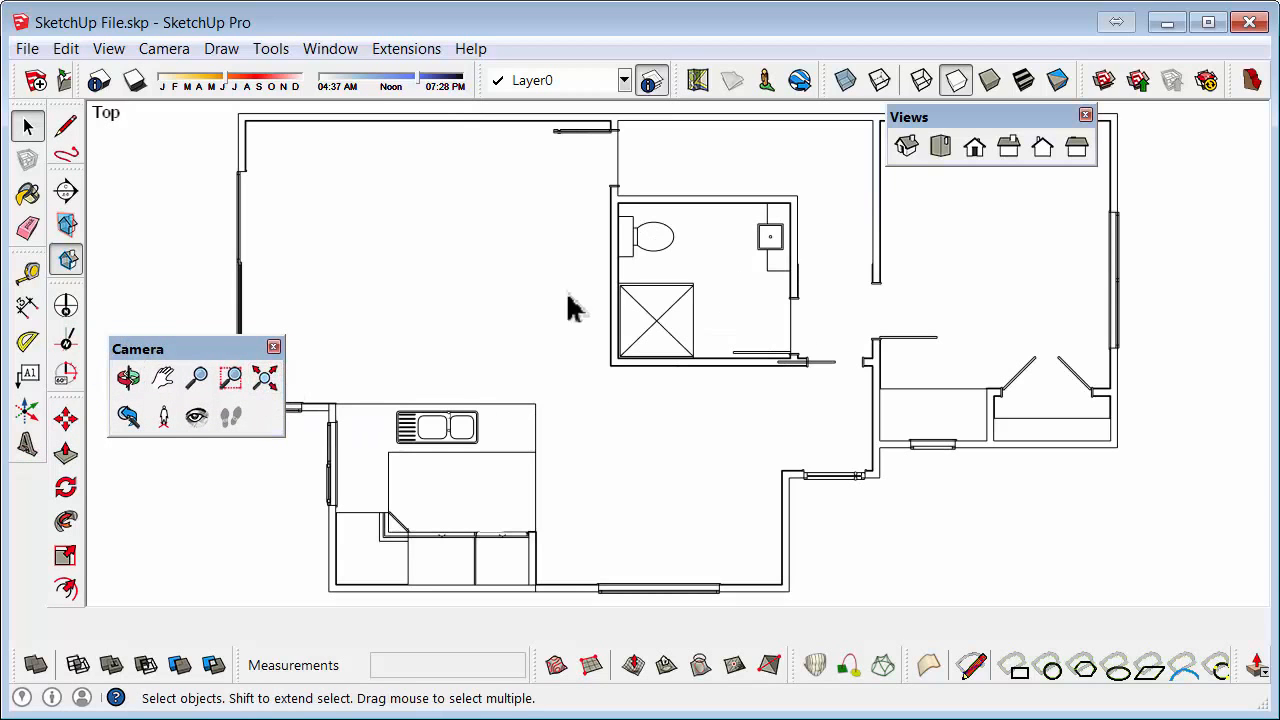
Dock the floating Camera and Views toolbars at the edges of the window
left_click_drag(209, 347, 27, 487)
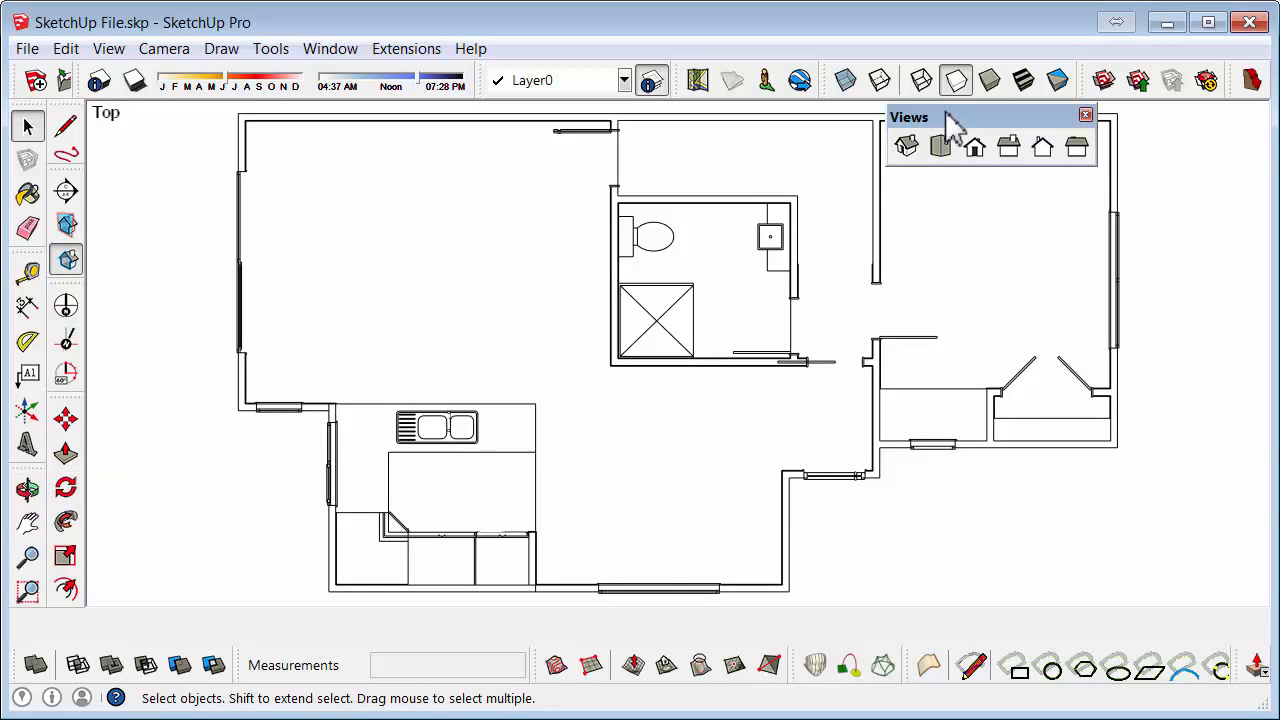
mouse_move(935, 118)
left_mouse_down()
mouse_move(943, 109)
mouse_move(929, 106)
mouse_move(929, 126)
left_mouse_up()
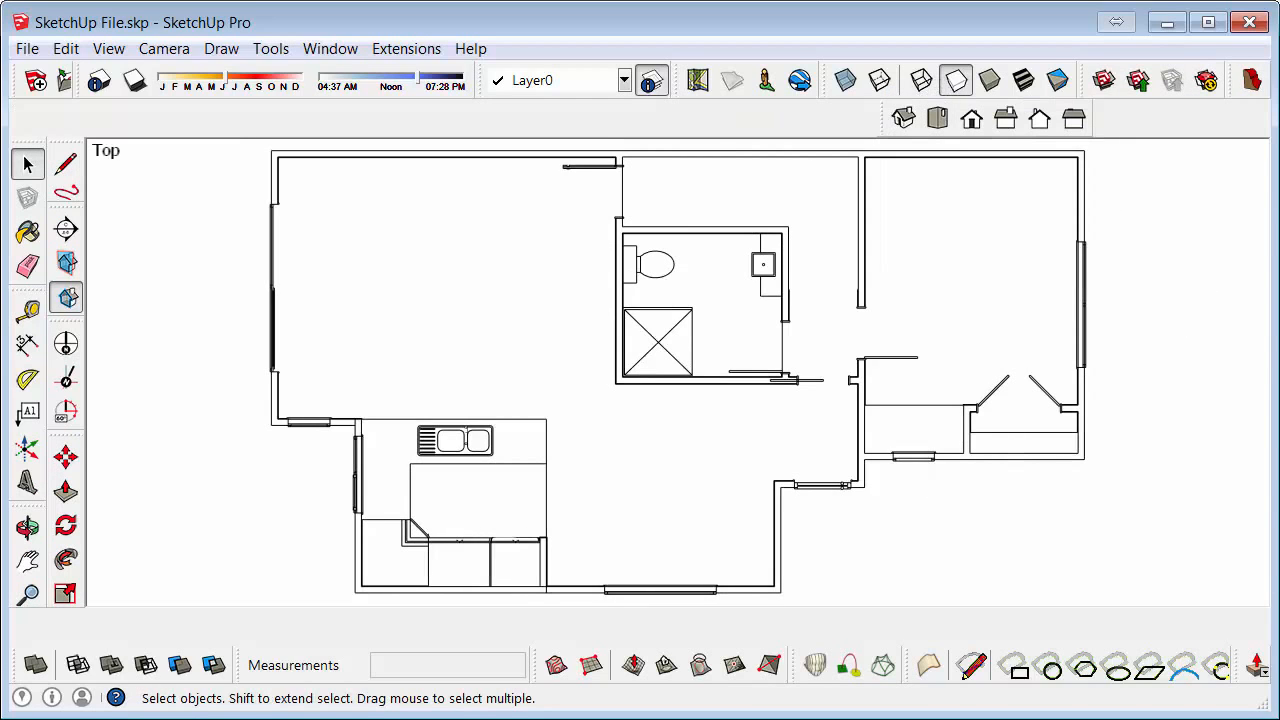
Add a new scene of the current top view, saving the style changes as a new style
left_click_drag(1279, 165, 1068, 163)
left_click(1016, 214)
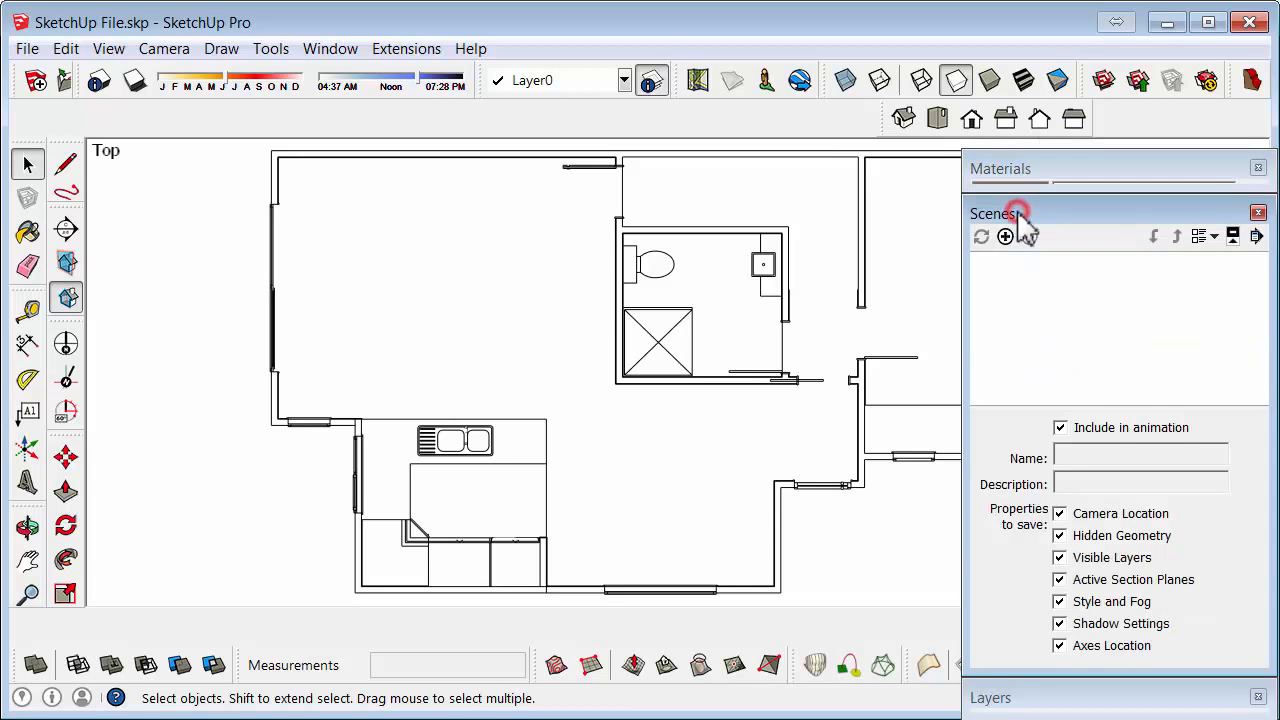
left_click(1006, 237)
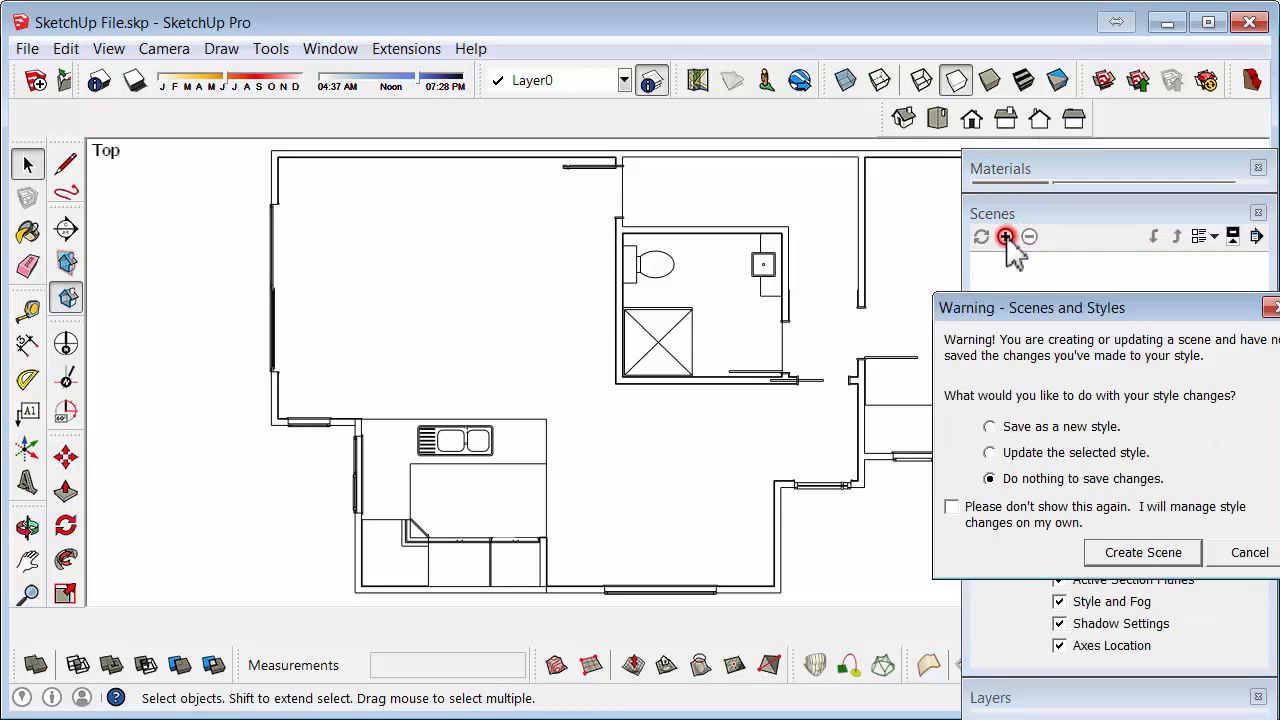
left_click(991, 427)
left_click(1141, 553)
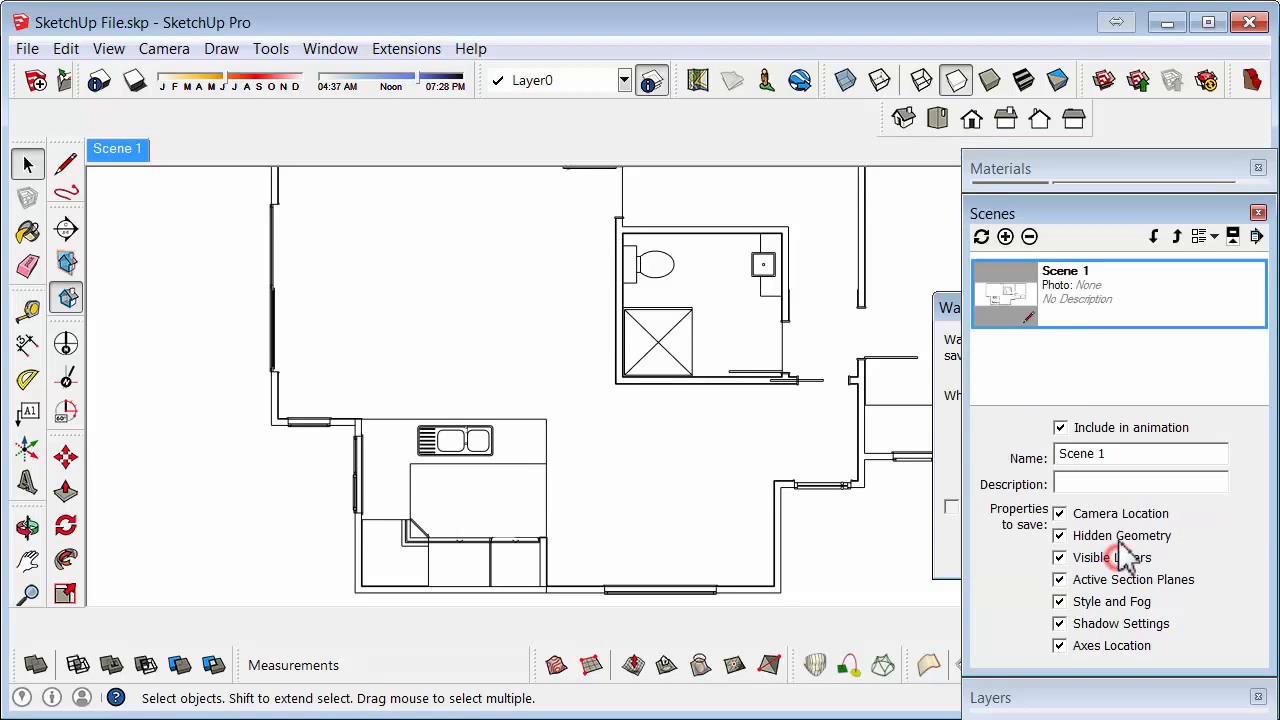
Rename the new scene to Floor Plan and collapse the Scenes tray
left_click(1124, 452)
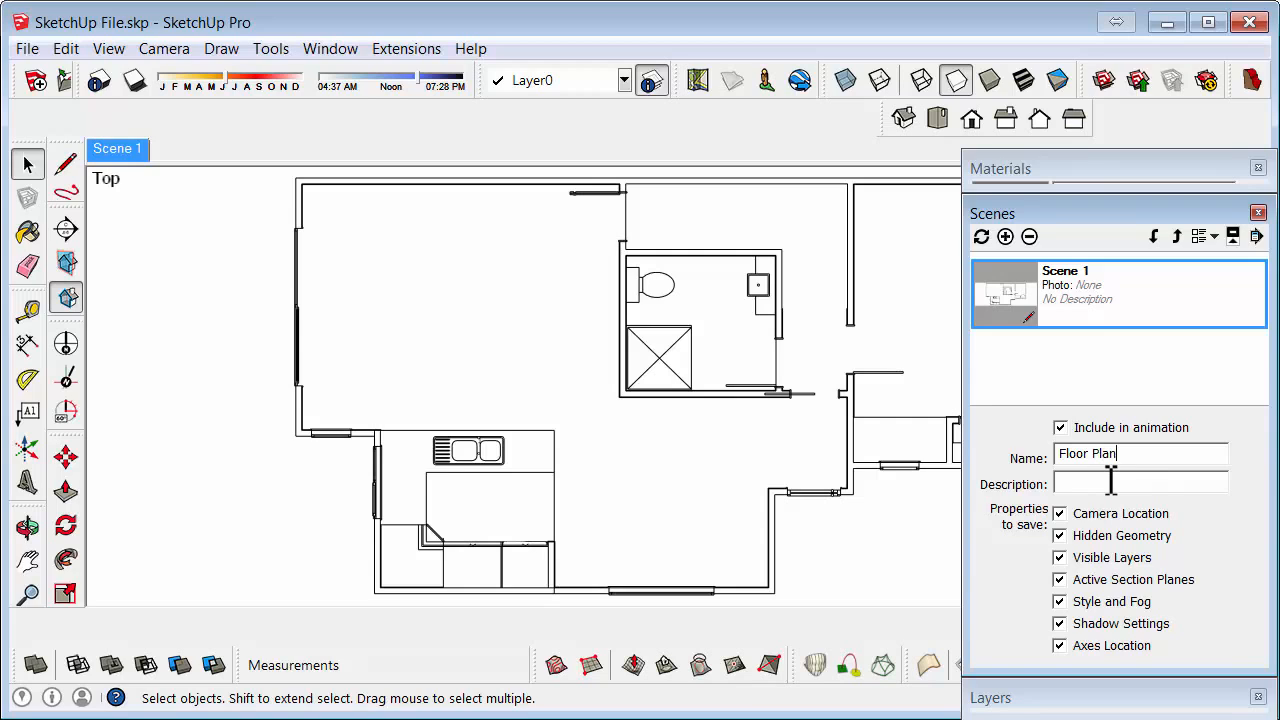
left_click(1111, 482)
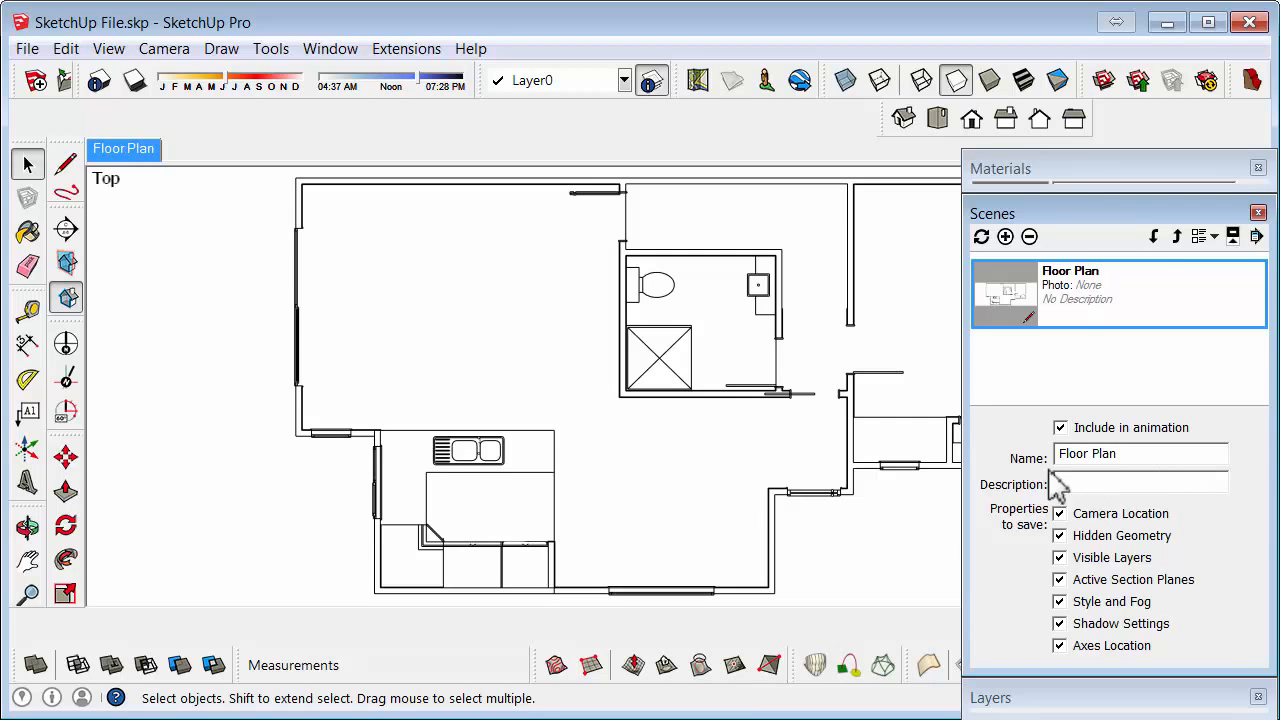
left_click(1088, 169)
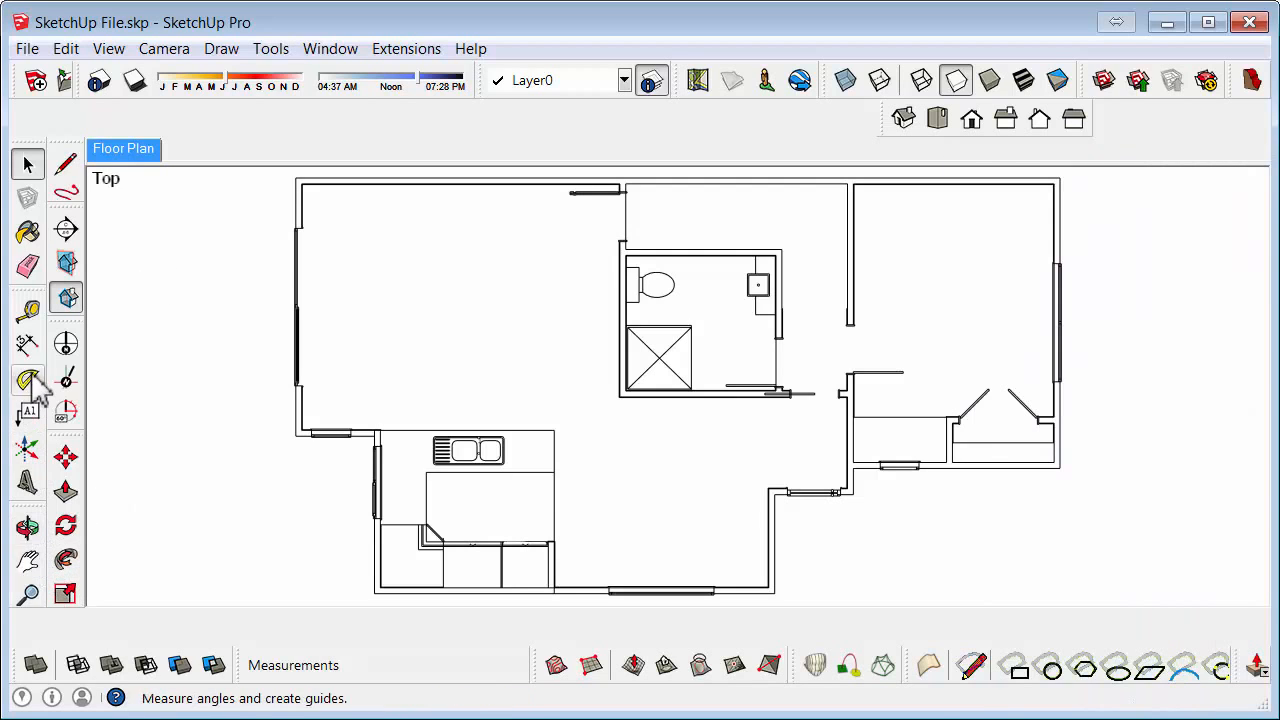
Place a vertical section plane across the house just in front of the kitchen, looking toward the kitchen and the large glazed doors
left_click(66, 230)
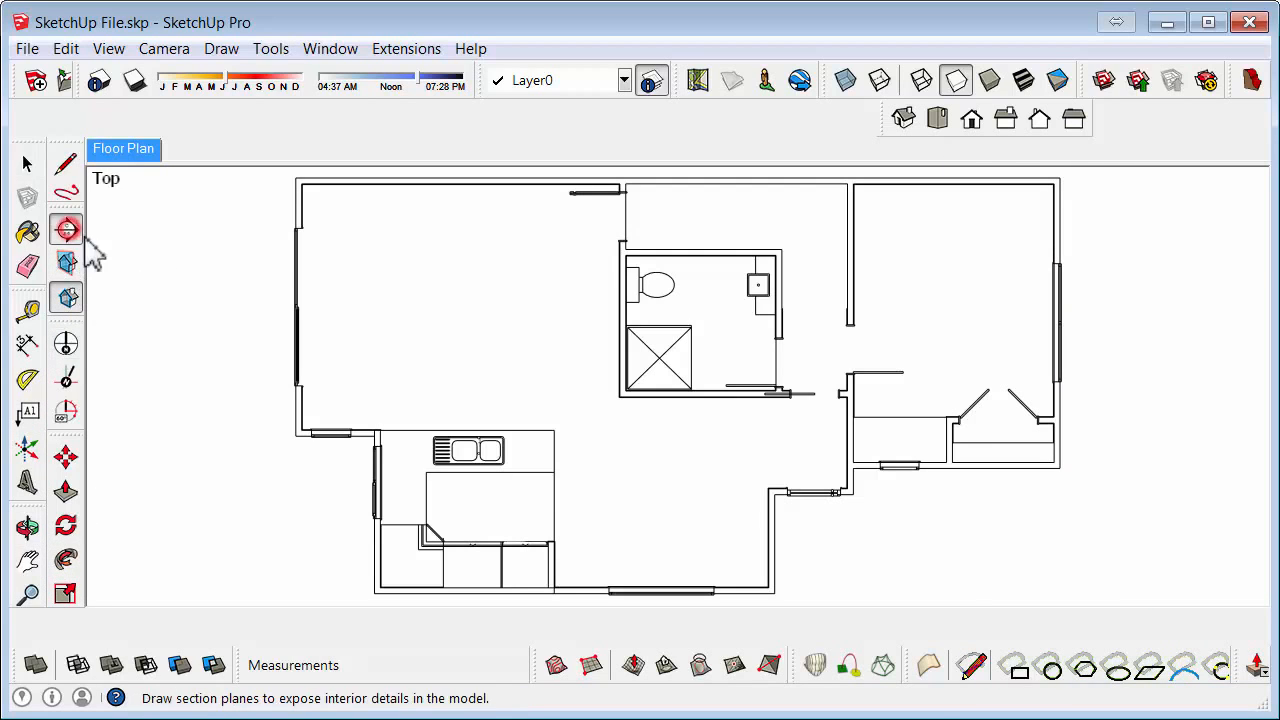
middle_click_drag(270, 420, 893, 347)
middle_click_drag(823, 386, 520, 450, "shift")
scroll(429, 486, "up", 5)
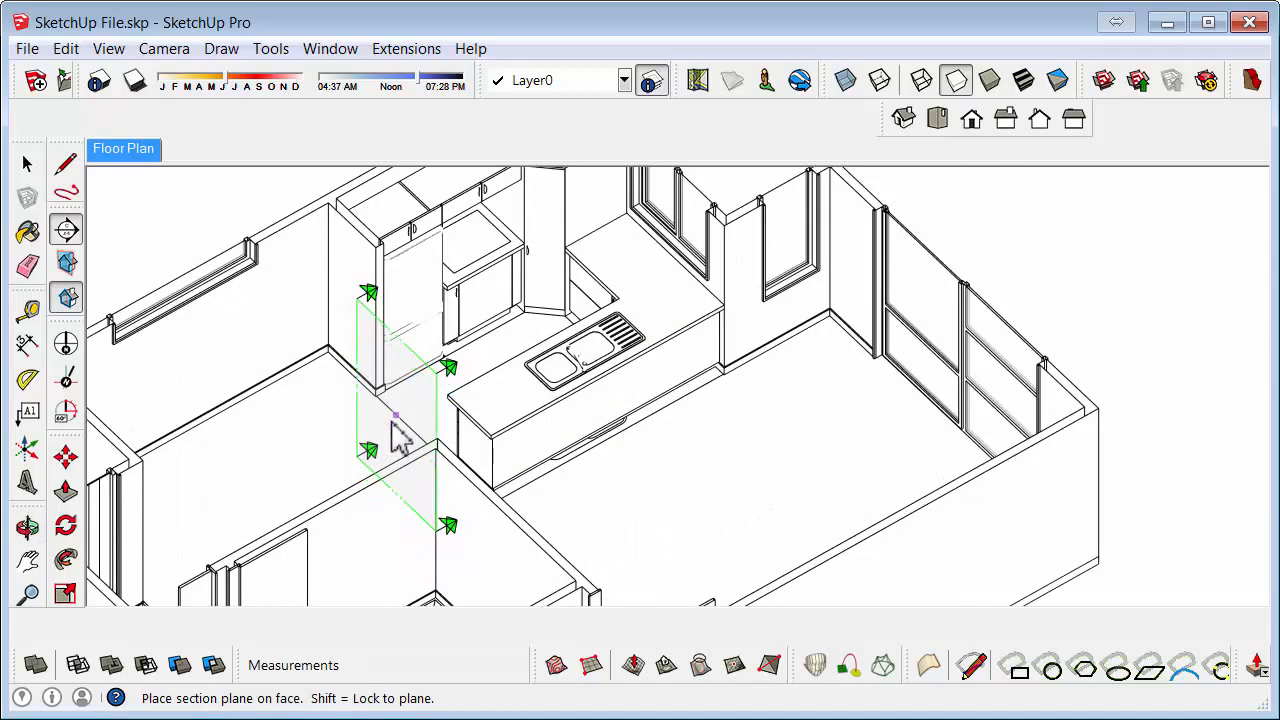
left_click(393, 432)
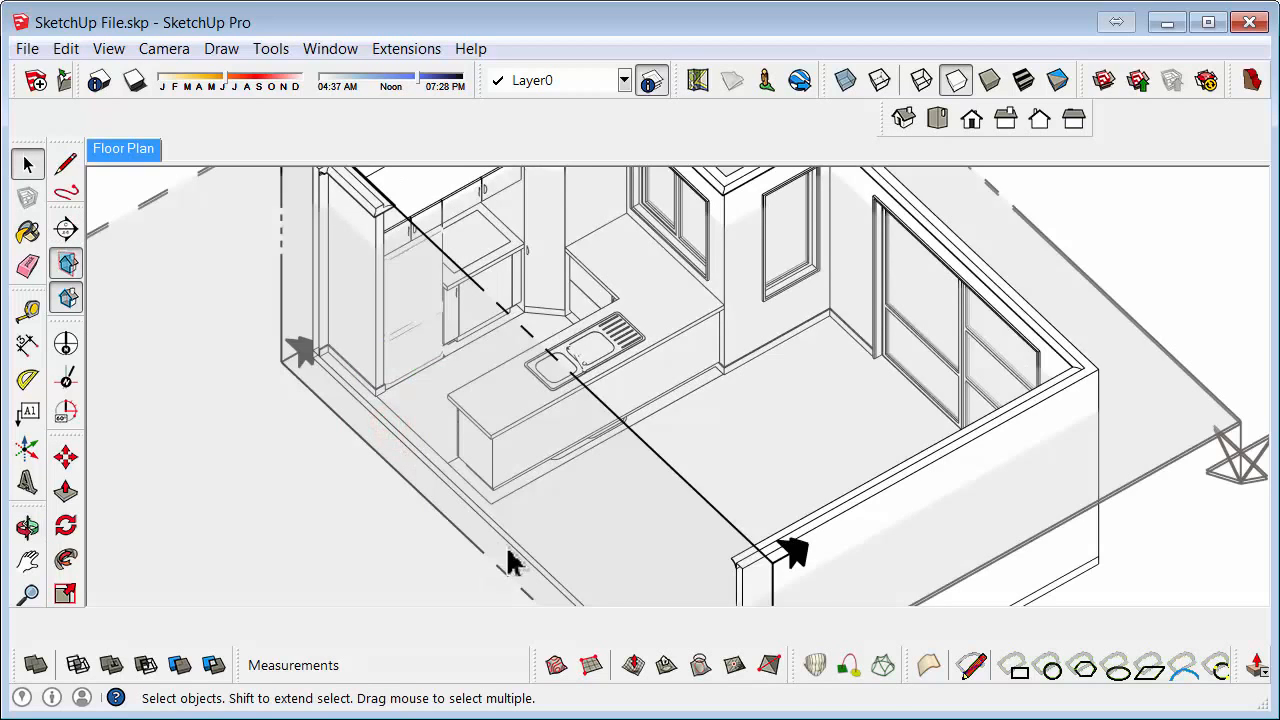
scroll(605, 400, "down", 3)
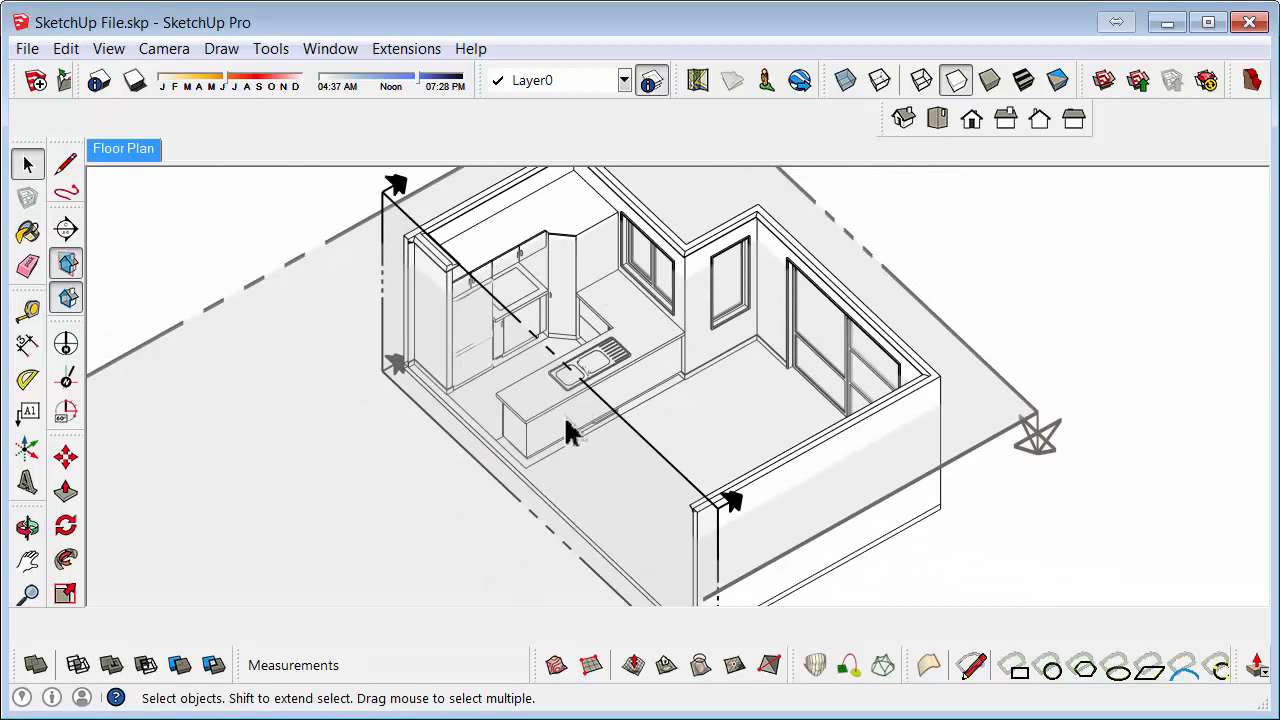
Move the vertical section plane about 1050 mm into the kitchen so that it cuts through the sink bench
left_click(394, 200)
left_click(66, 457)
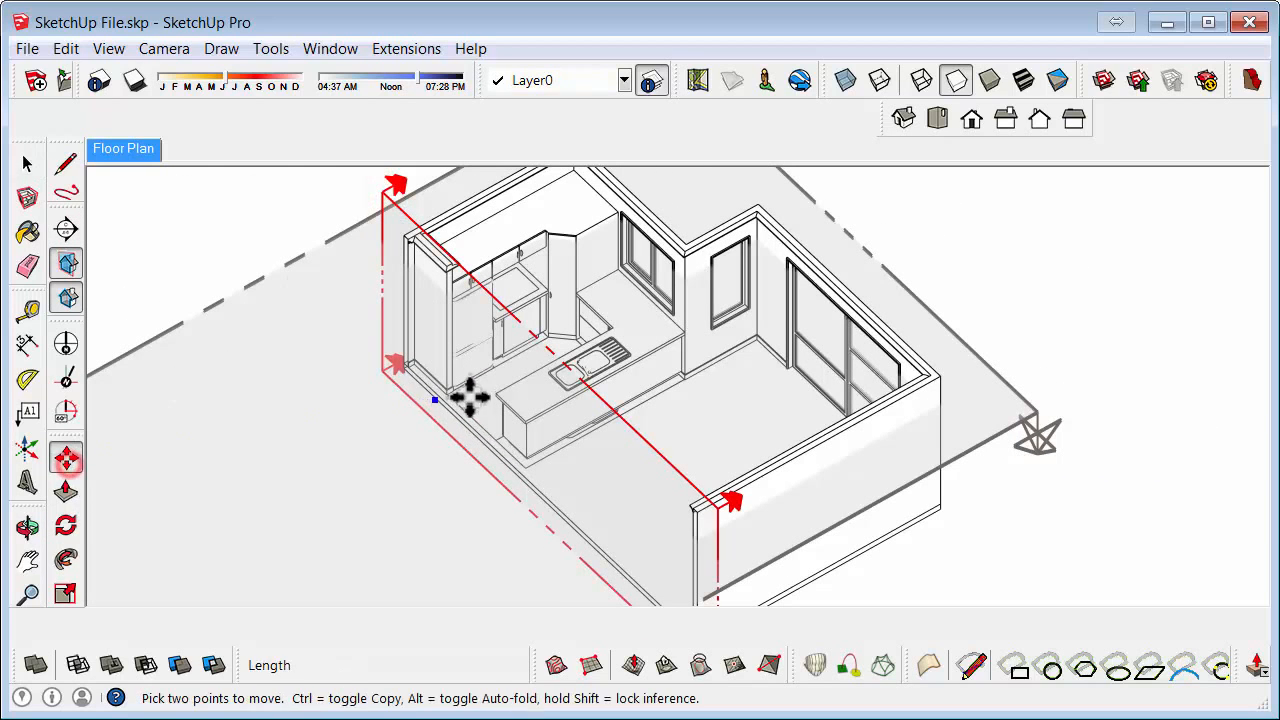
left_click(469, 397)
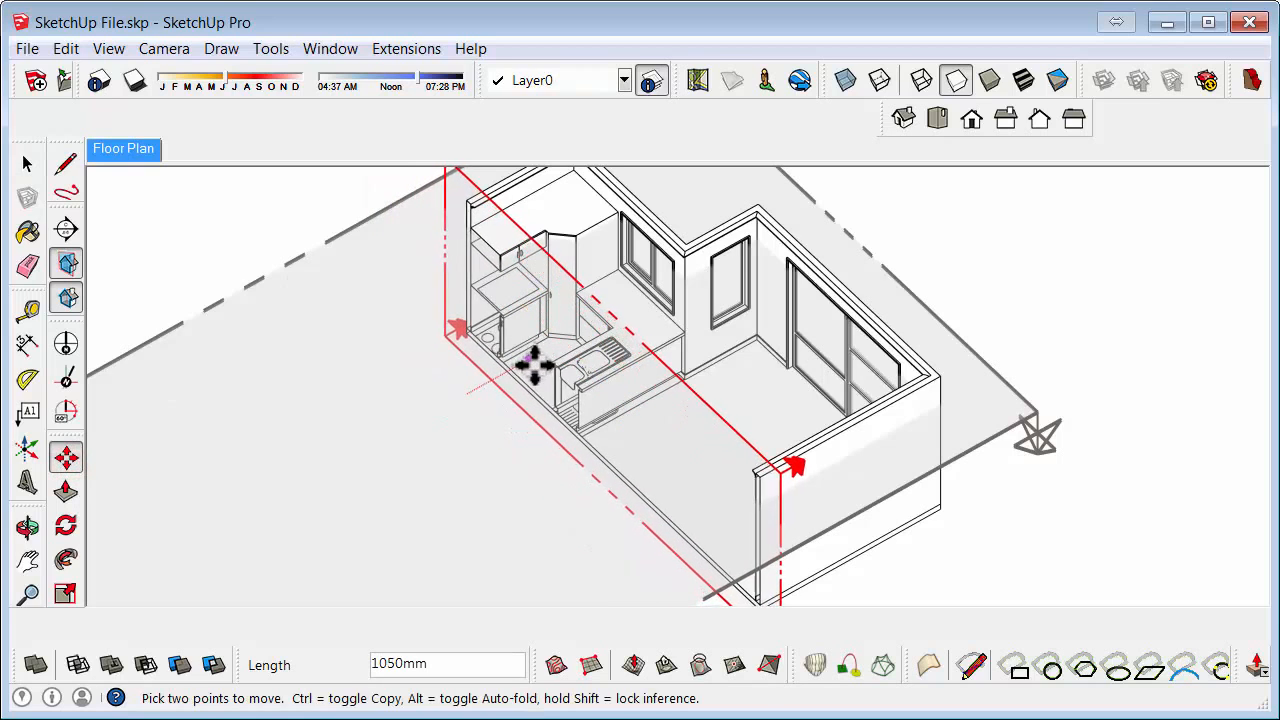
left_click(532, 364)
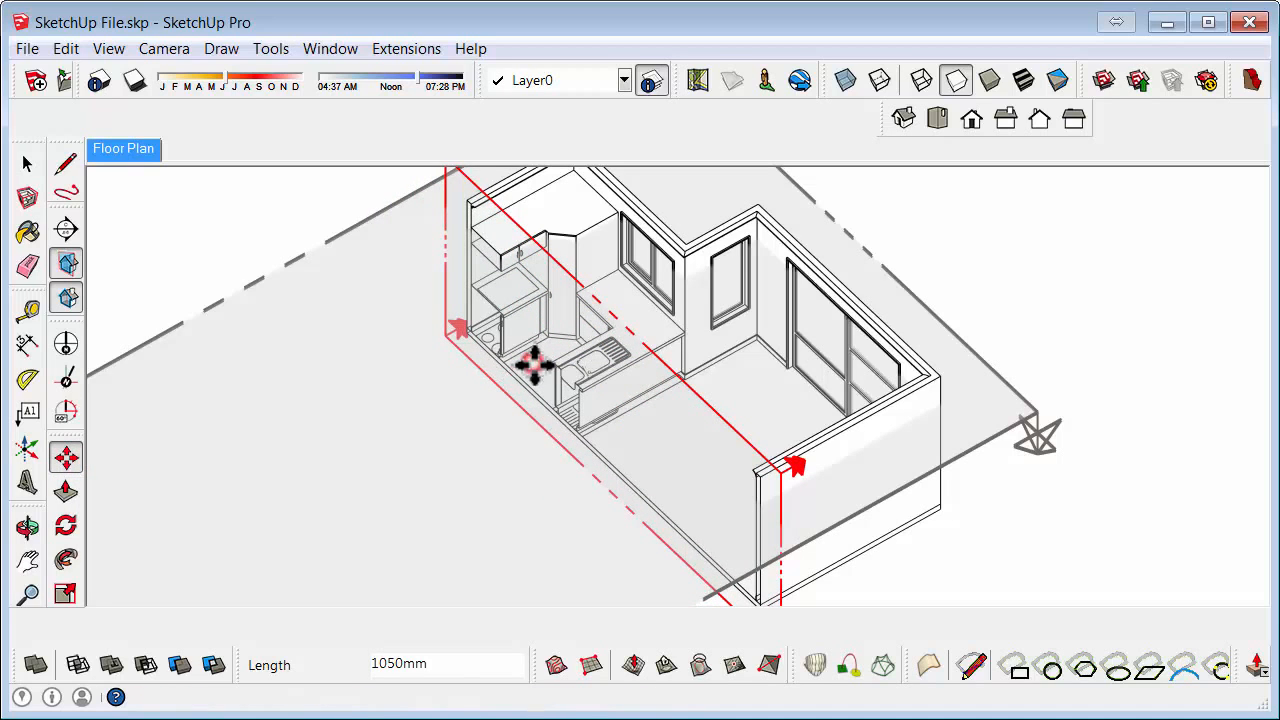
Hide the section plane objects and show the kitchen section in the Right standard view, zoomed to the model extents
left_click(66, 263)
left_click(27, 163)
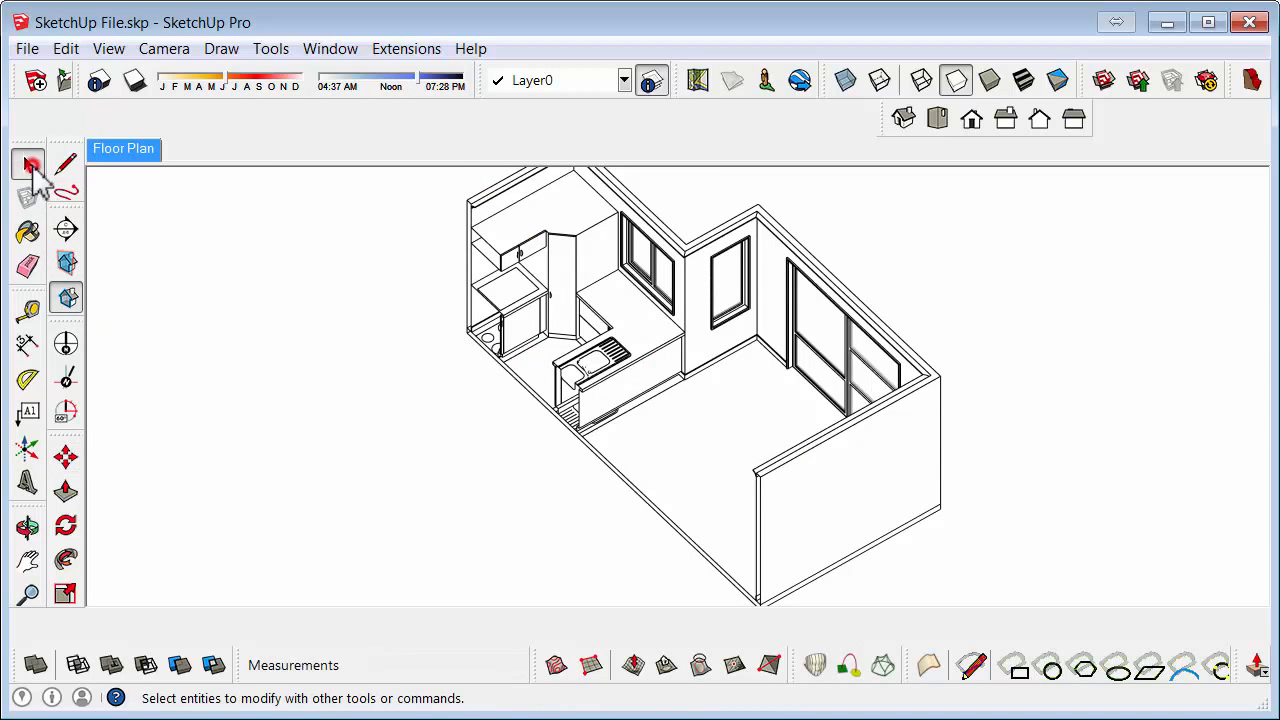
left_click(975, 128)
left_click(1006, 128)
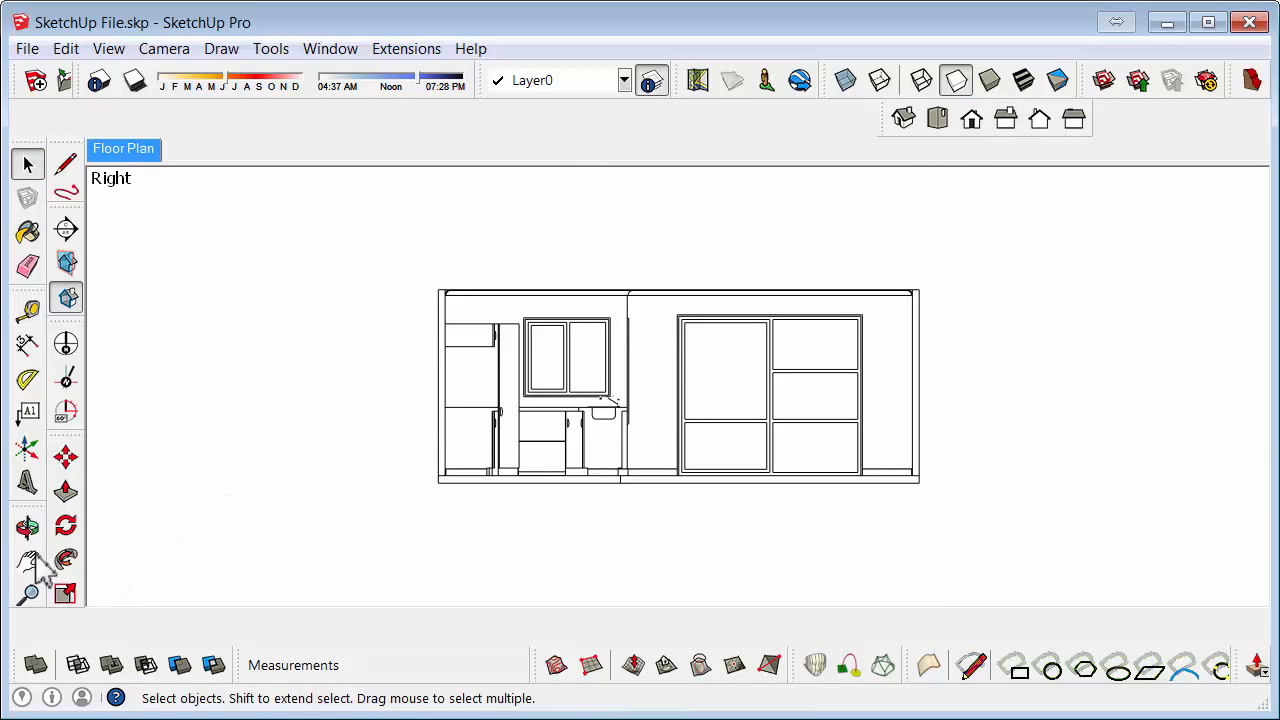
double_click(25, 507)
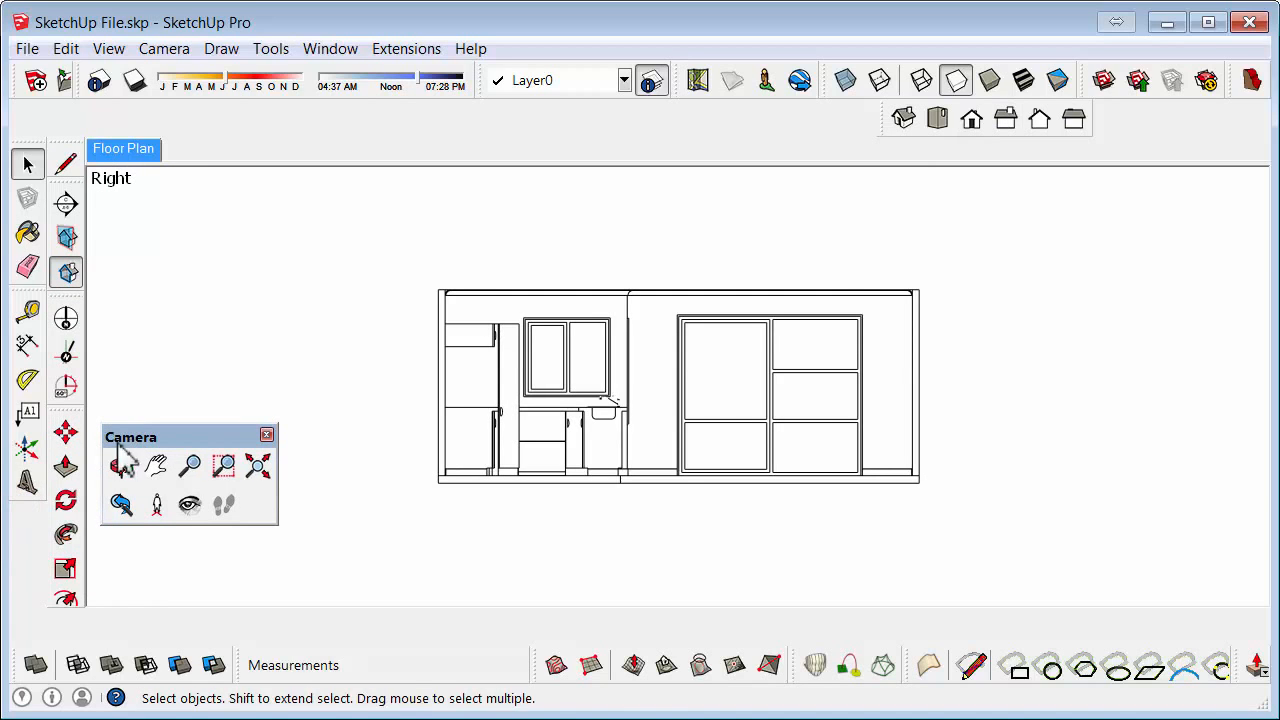
left_click(259, 466)
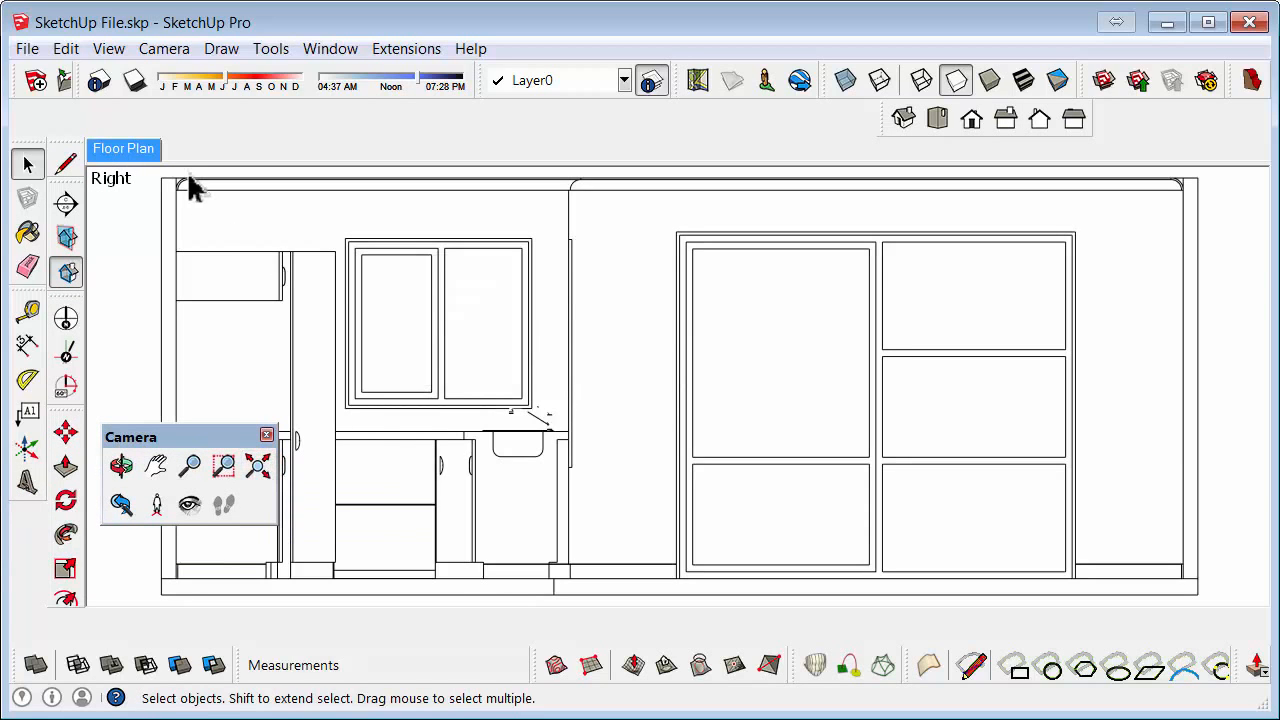
Add a new scene of the right-side kitchen section and name it Election 1
mouse_move(1109, 171)
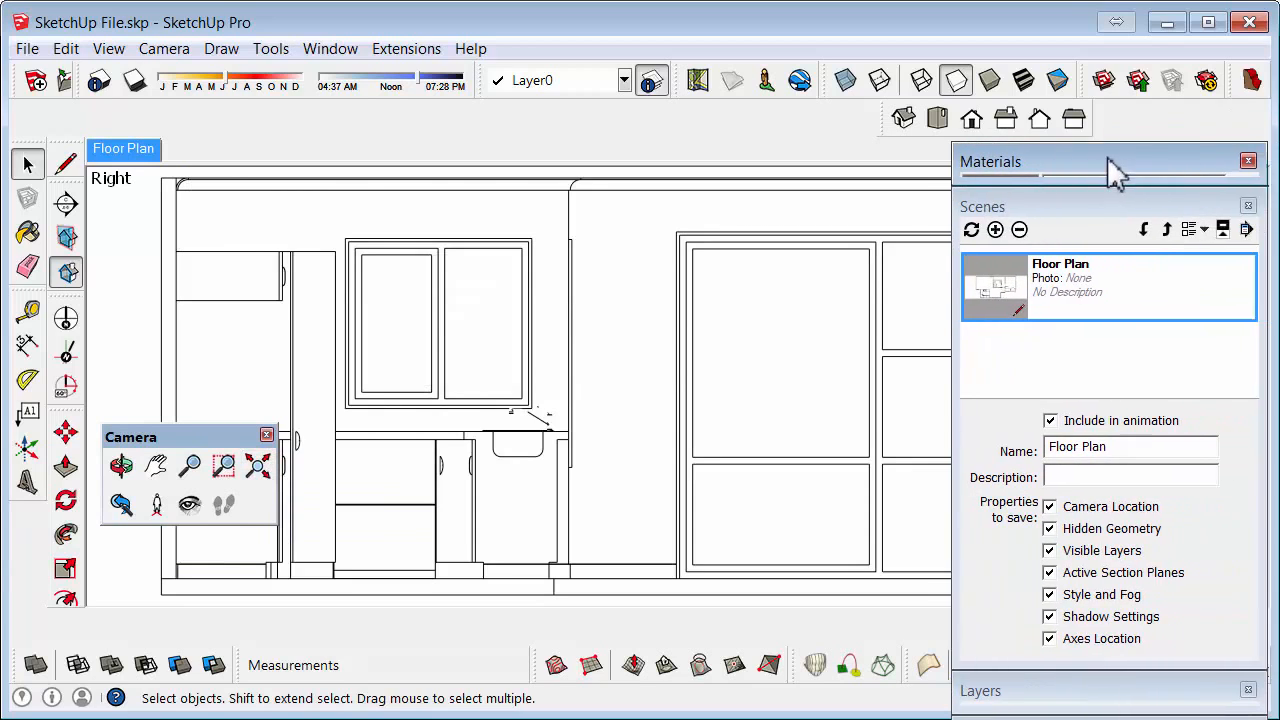
left_click(982, 229)
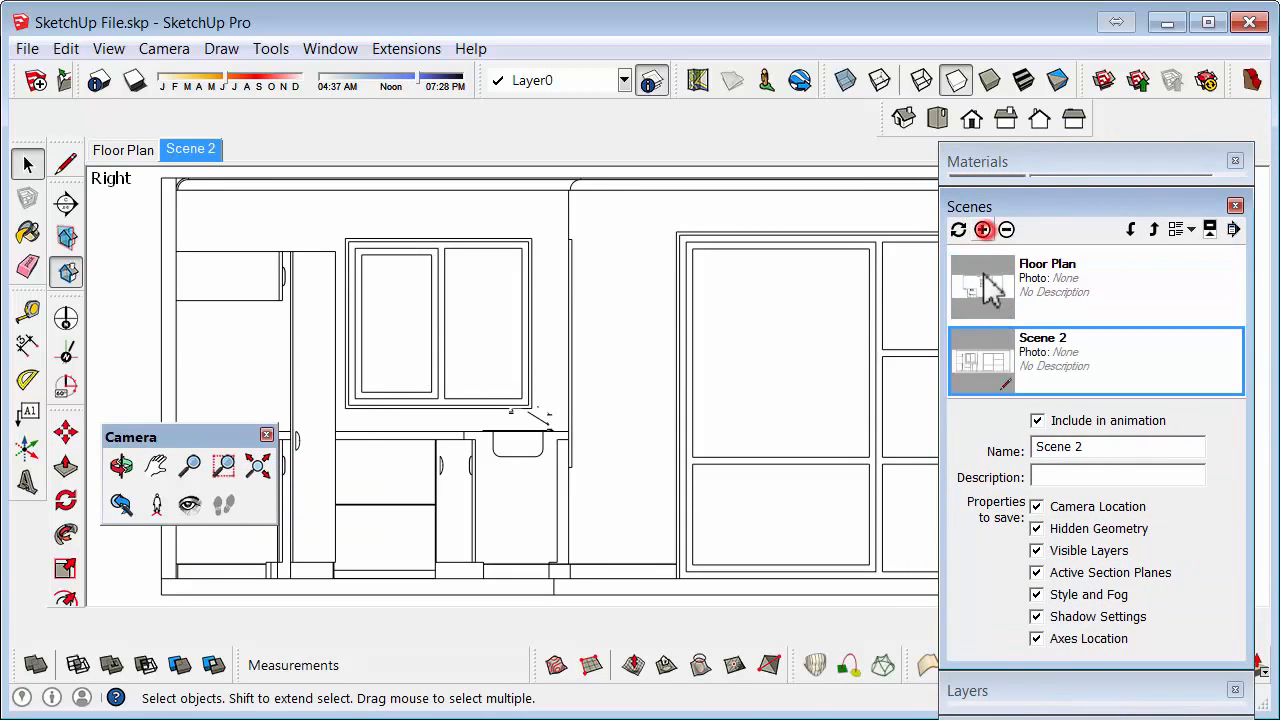
left_click(1090, 447)
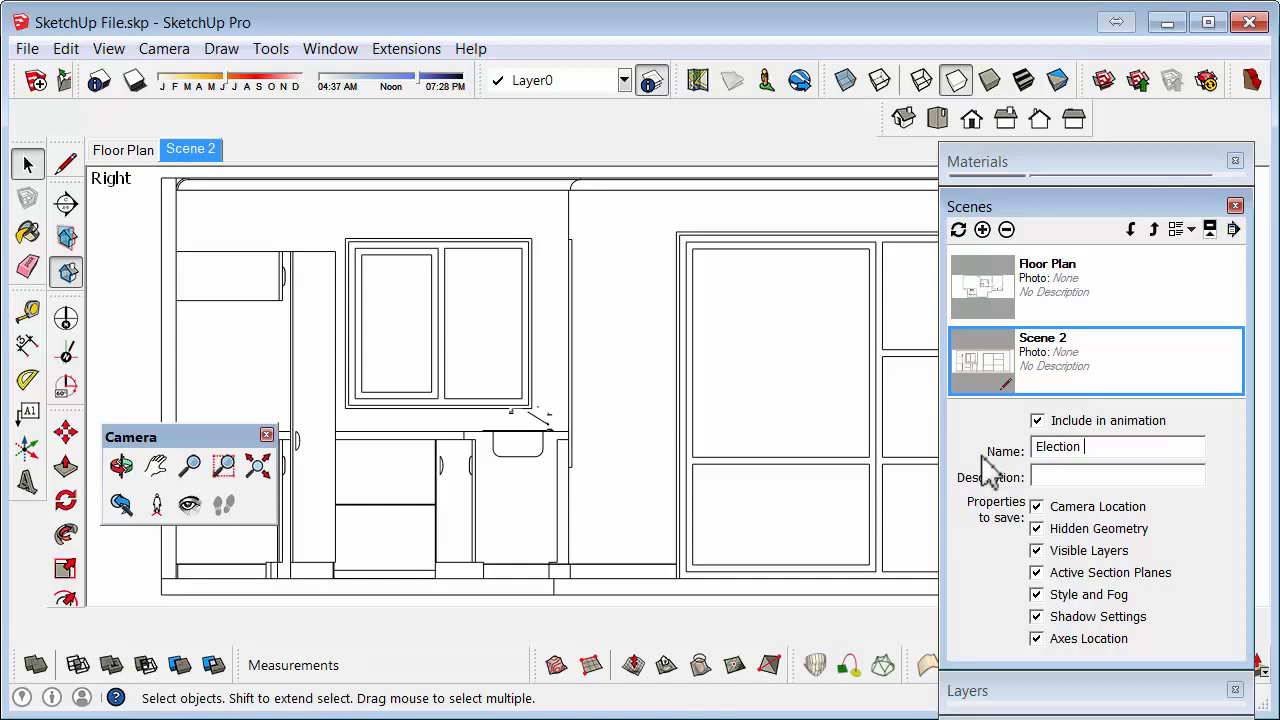
key("Return")
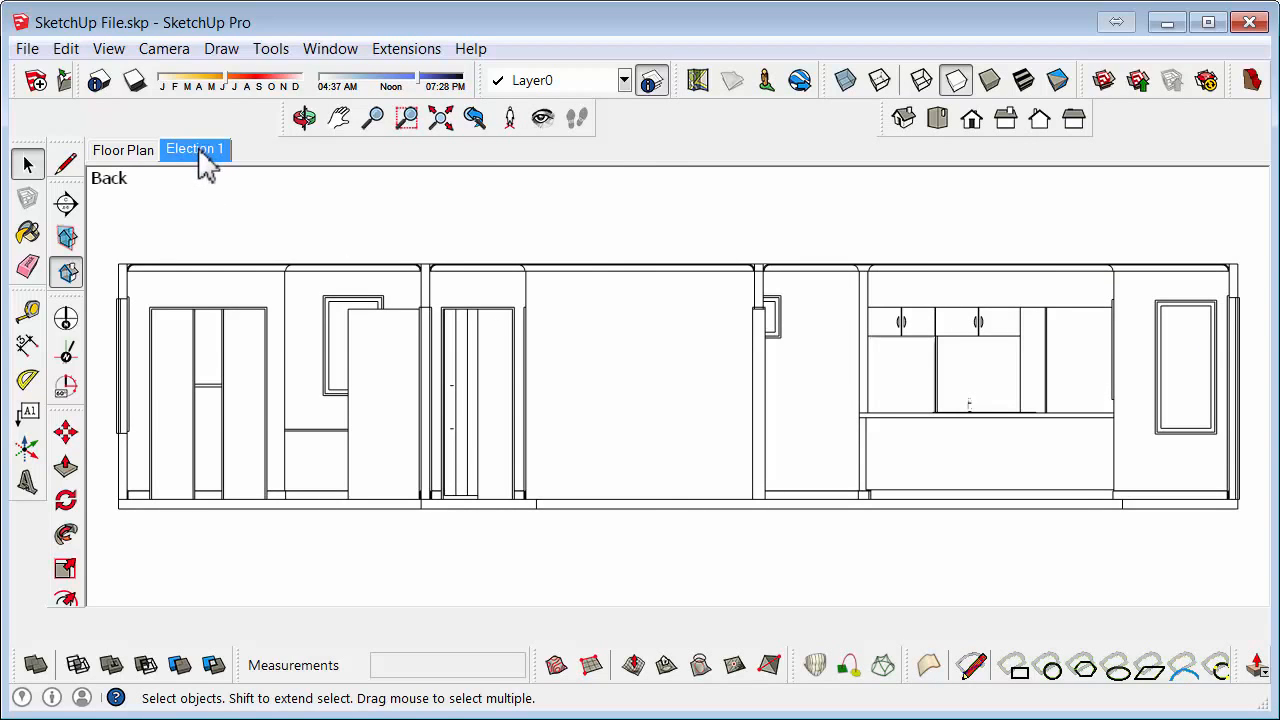
Add another scene, Elevation2, of the lengthwise house section in the Back view
right_click(203, 165)
left_click(250, 221)
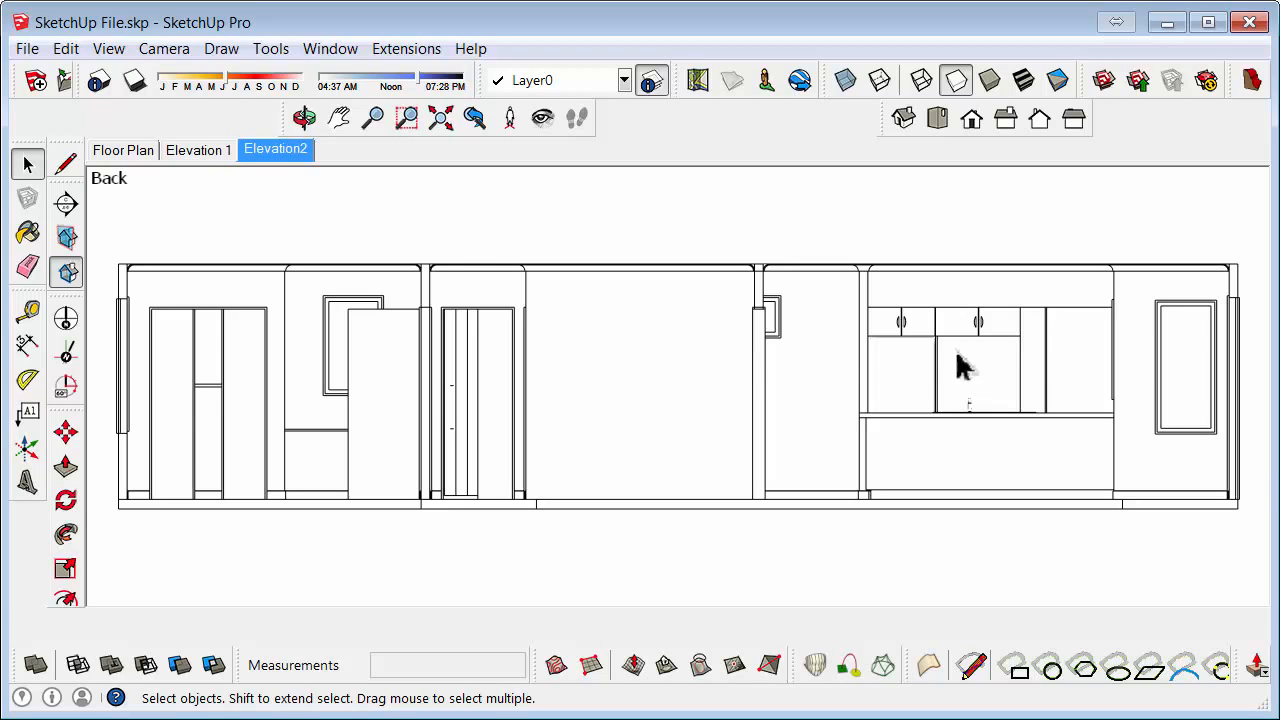
Switch the Elevation 1 scene to Shaded with Textures and update it, saving the style changes as a new style
left_click(199, 150)
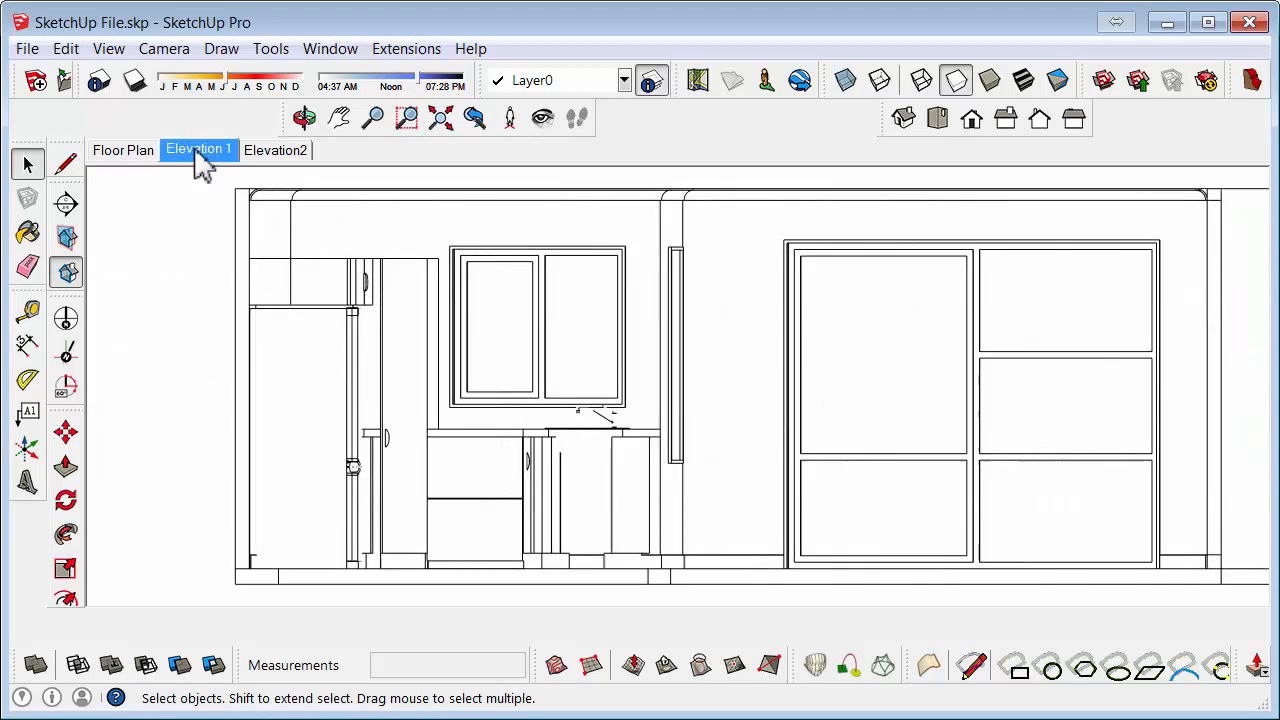
left_click(1024, 82)
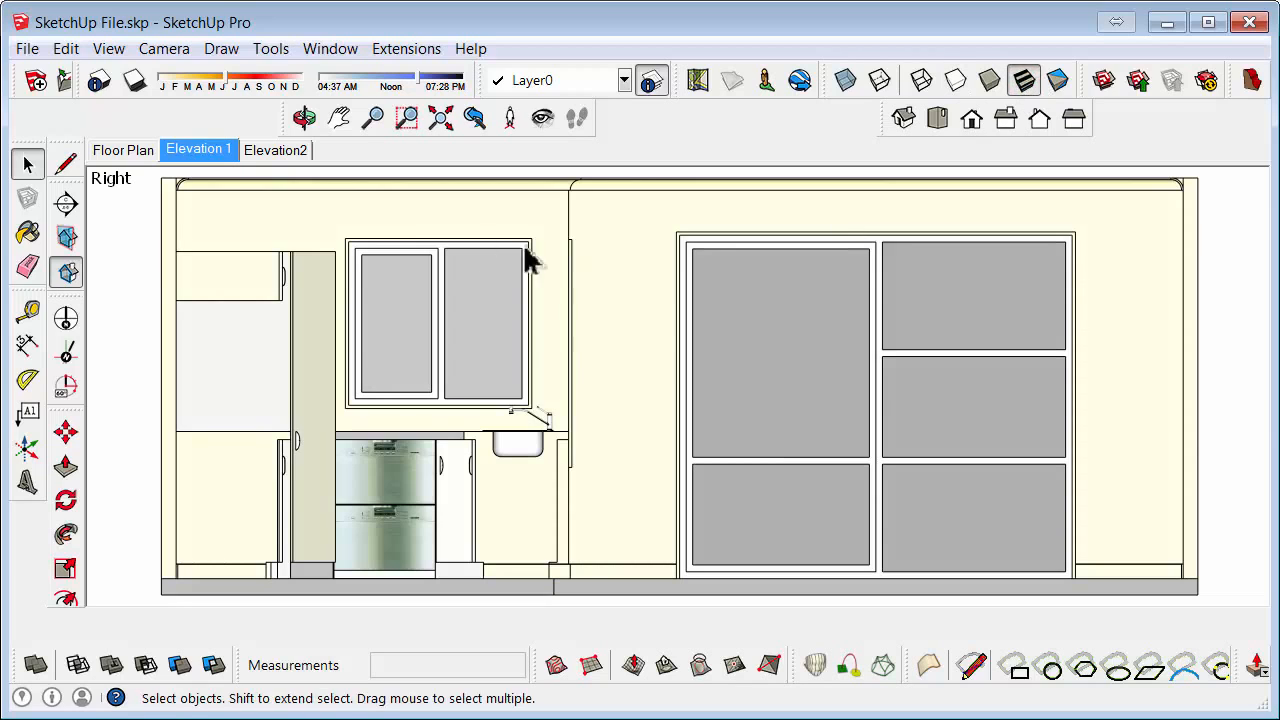
right_click(190, 151)
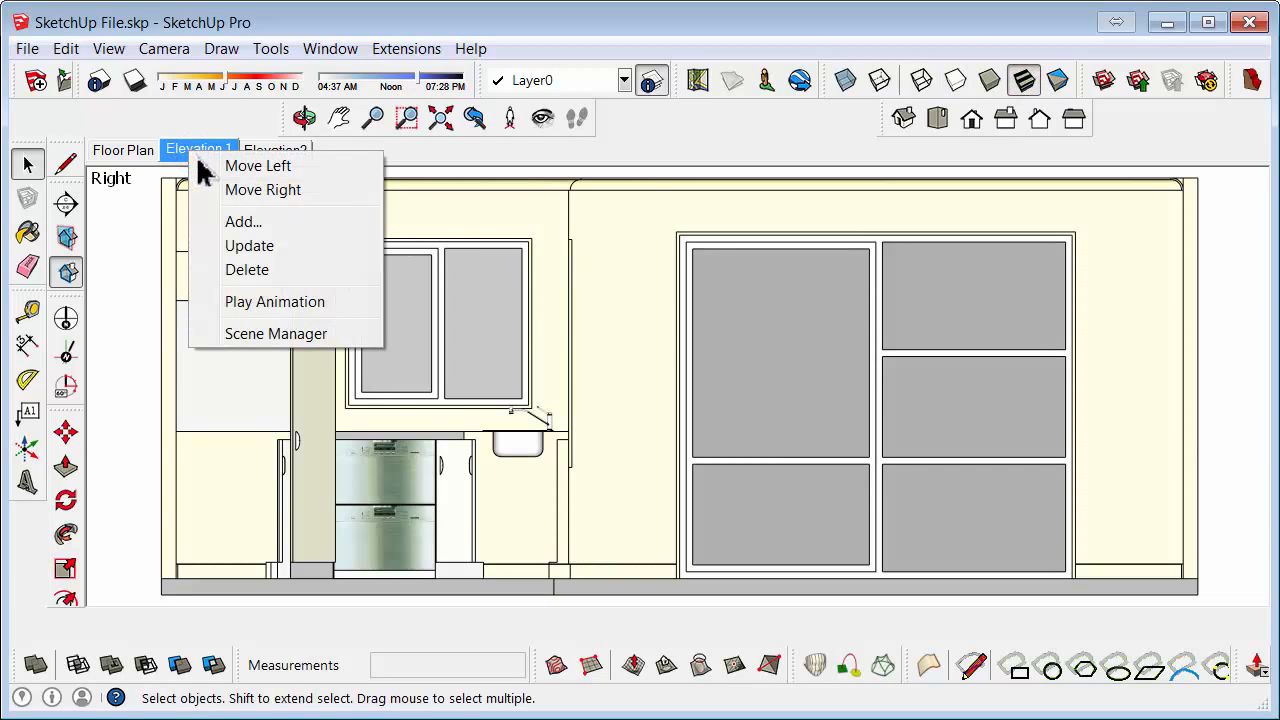
left_click(243, 247)
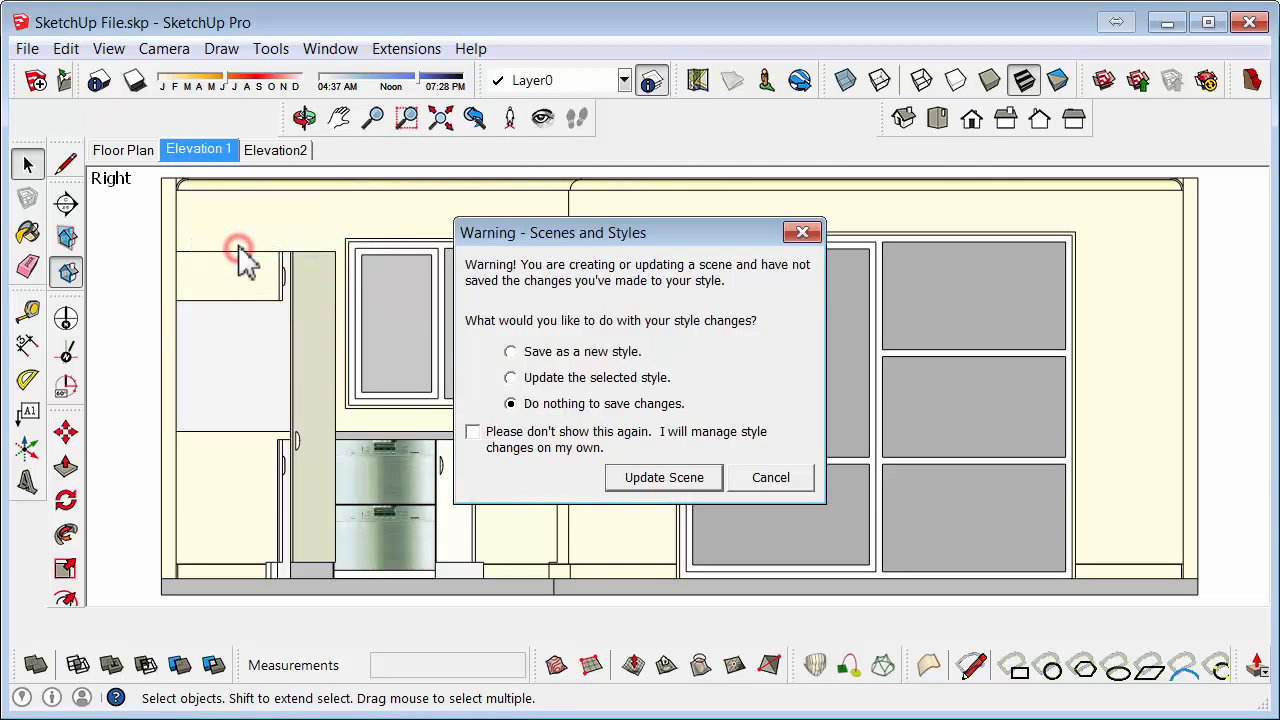
left_click(590, 351)
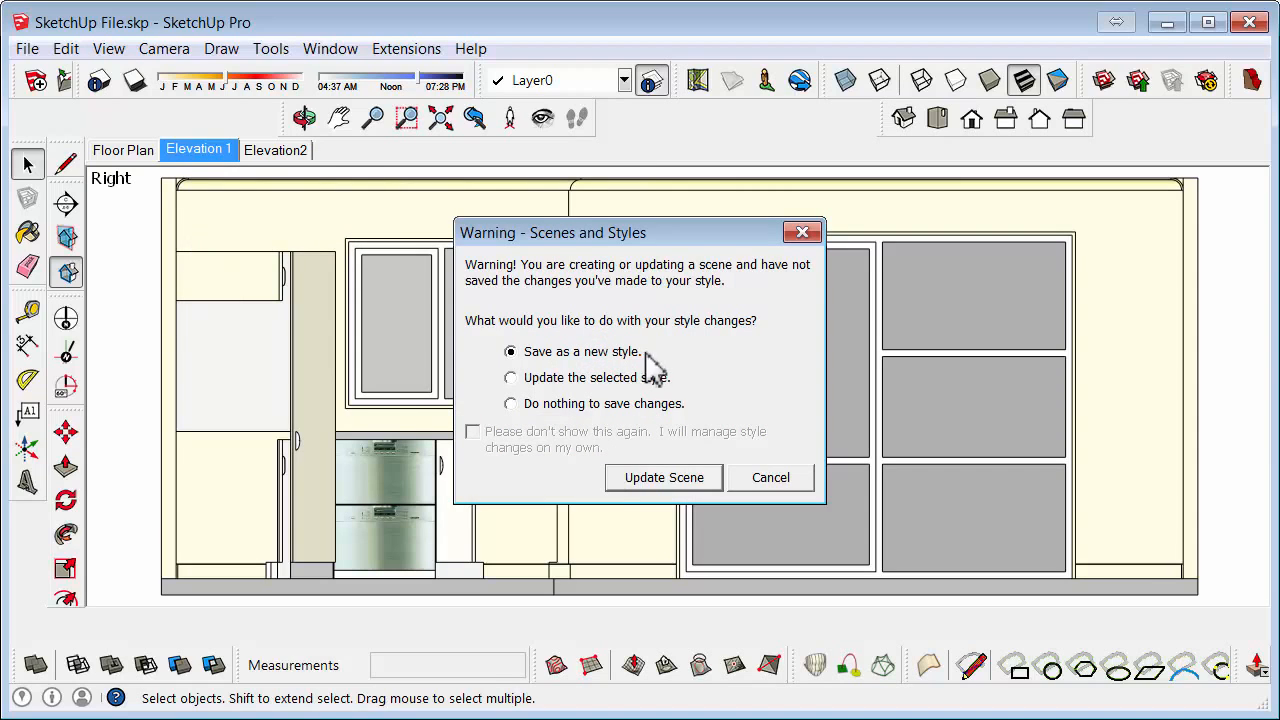
left_click(656, 484)
left_click(653, 484)
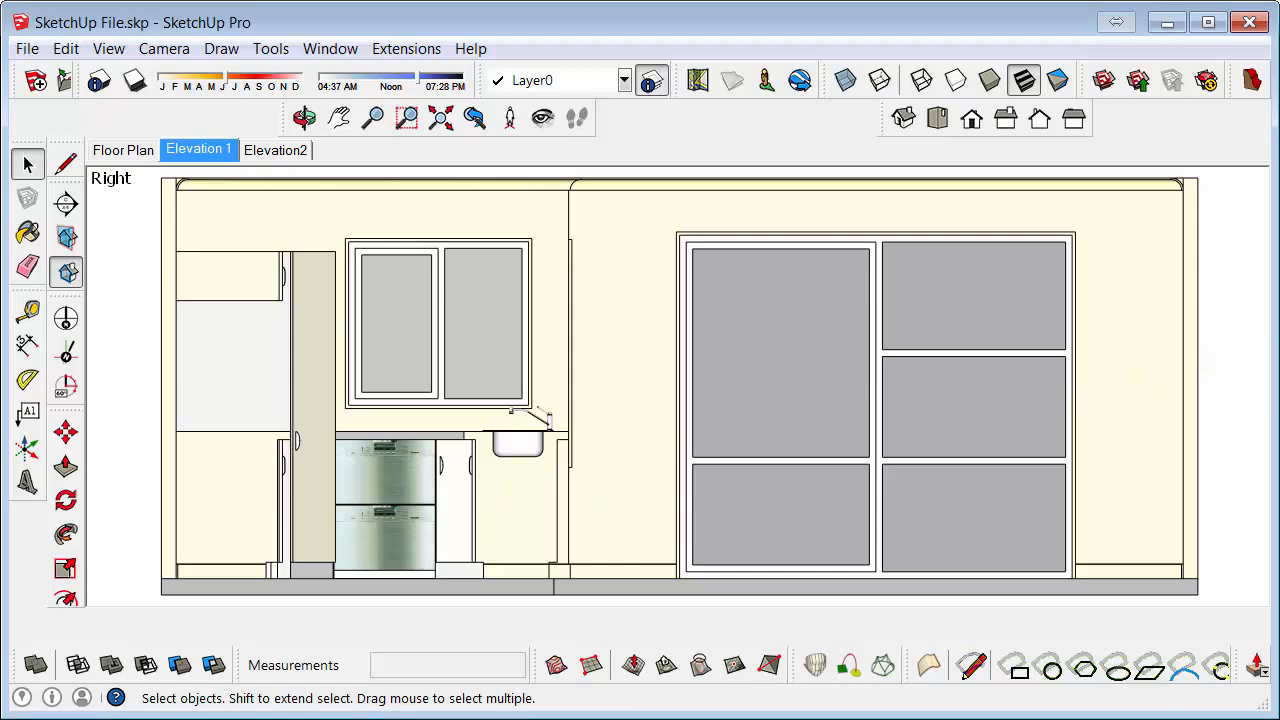
Apply the in-model style Default Style Top View5 to the Elevation2 view
mouse_move(1045, 166)
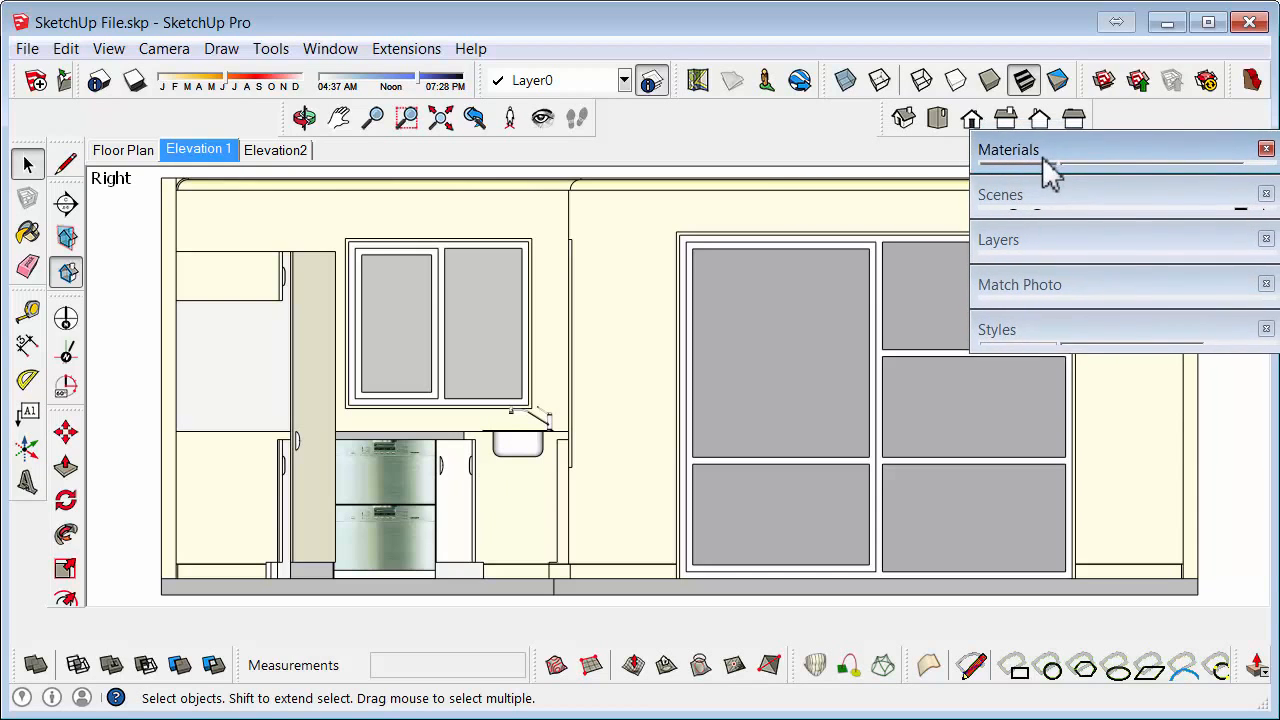
left_click(1022, 338)
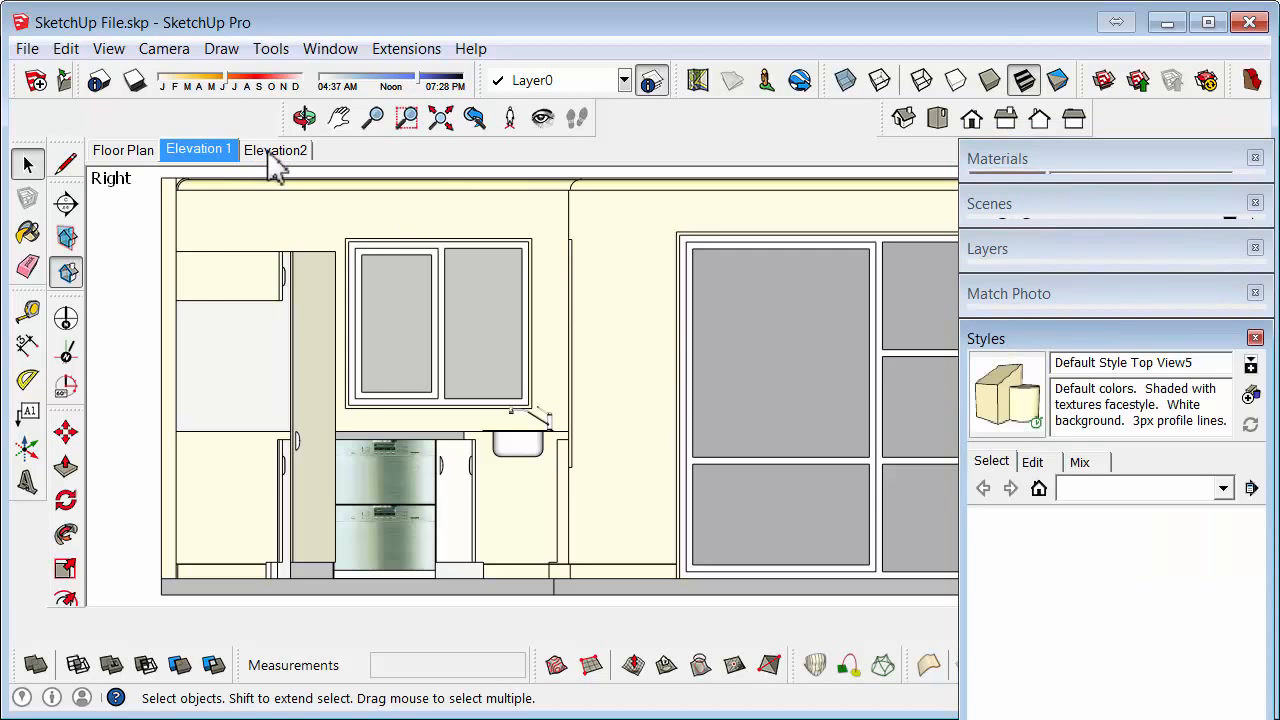
left_click(275, 152)
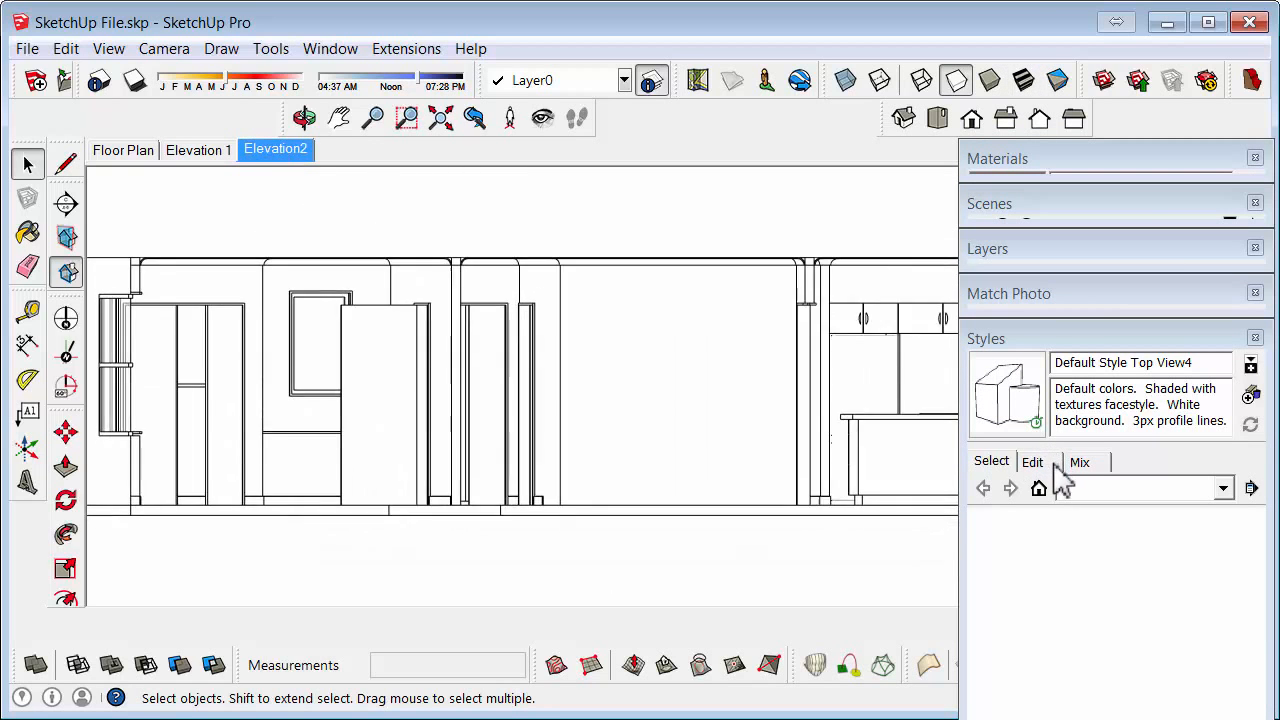
left_click(1046, 463)
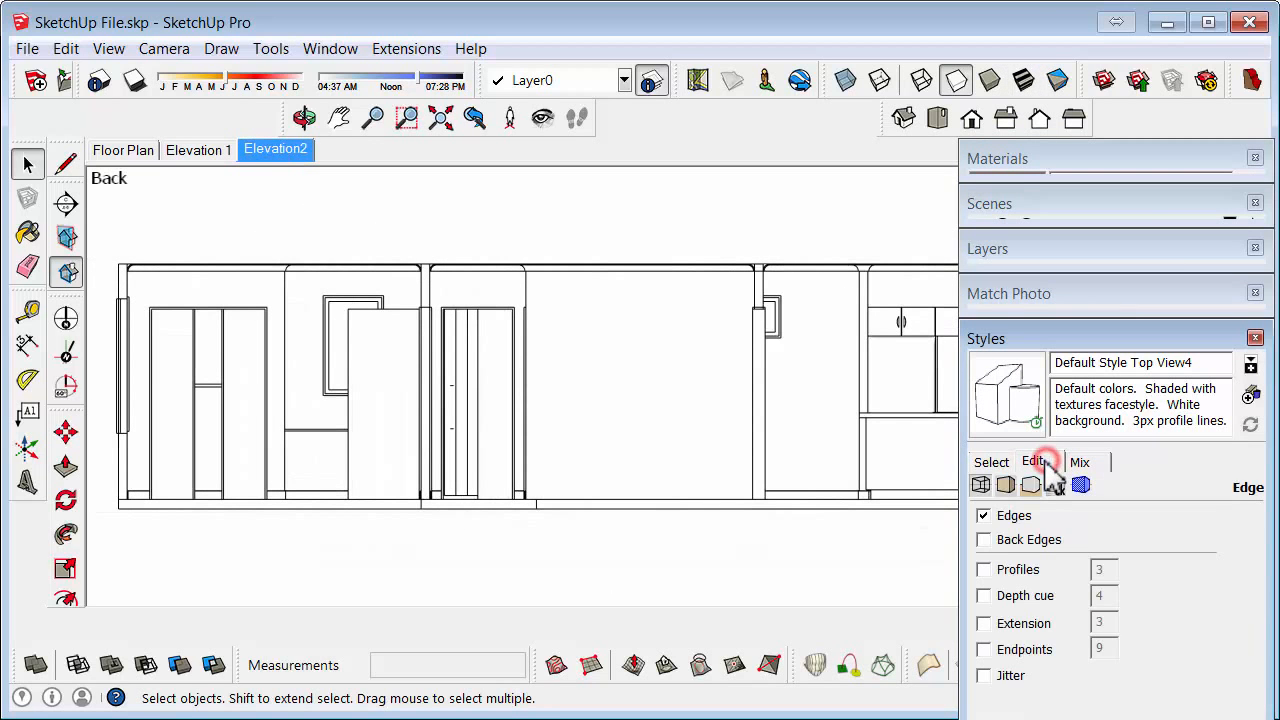
left_click(987, 460)
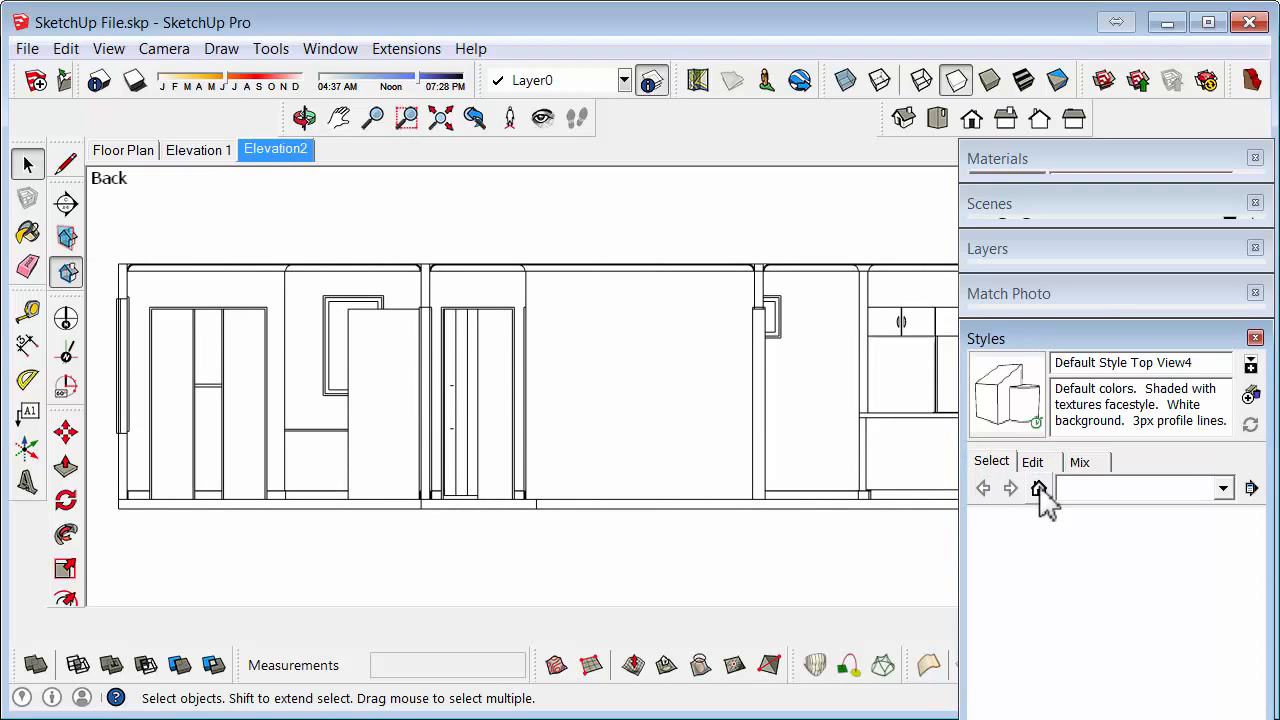
left_click(1039, 488)
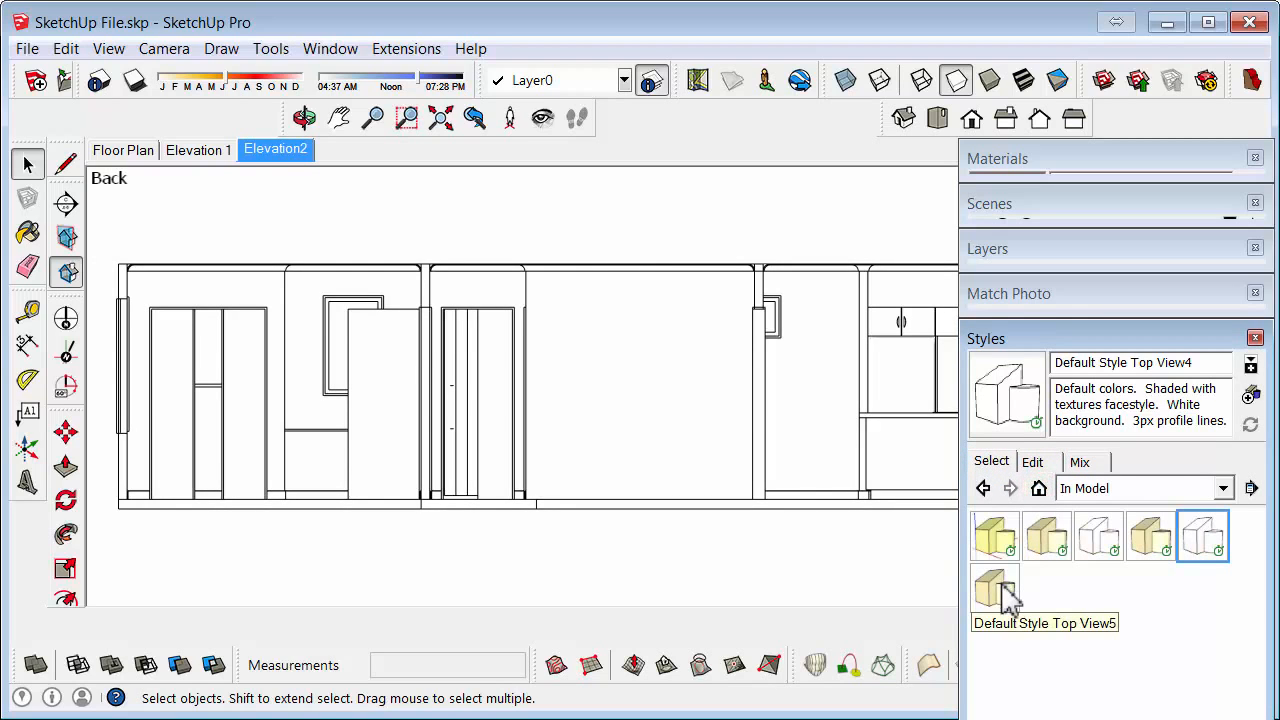
left_click(1000, 592)
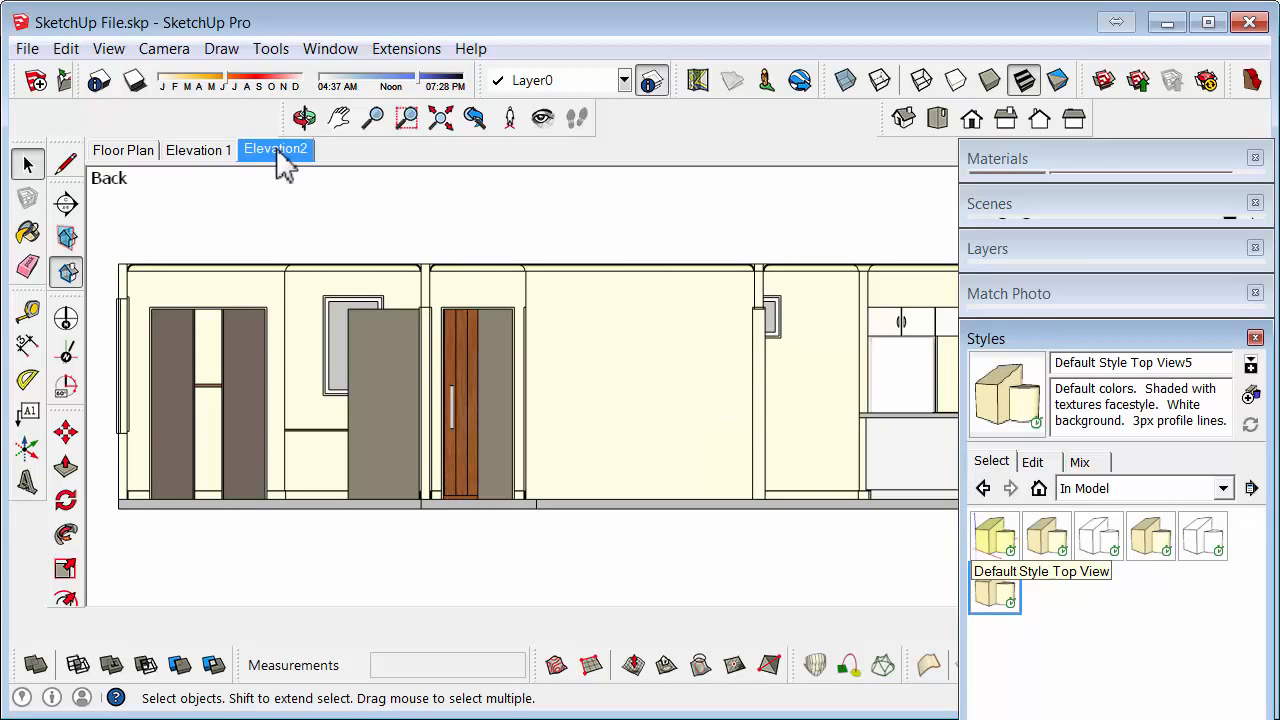
Update the Elevation2 scene with the applied style, collapse the Styles tray and move the trays out of the way
right_click(285, 162)
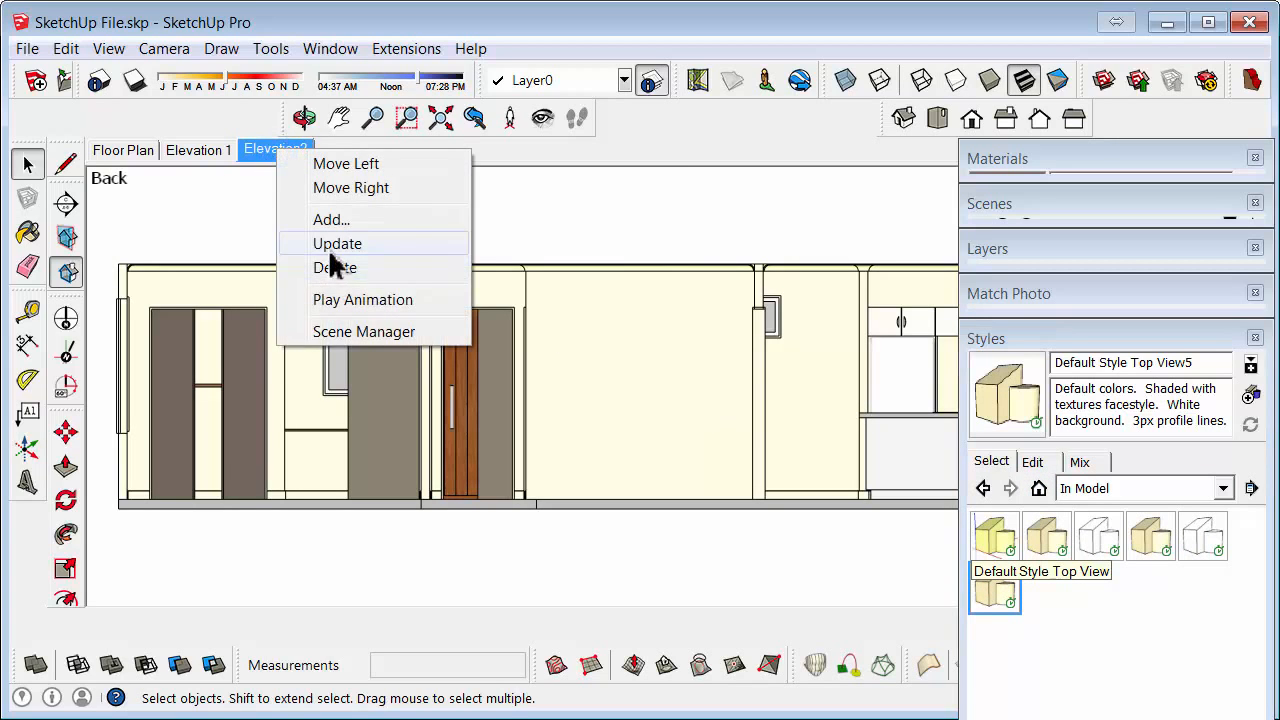
left_click(326, 243)
left_click(995, 340)
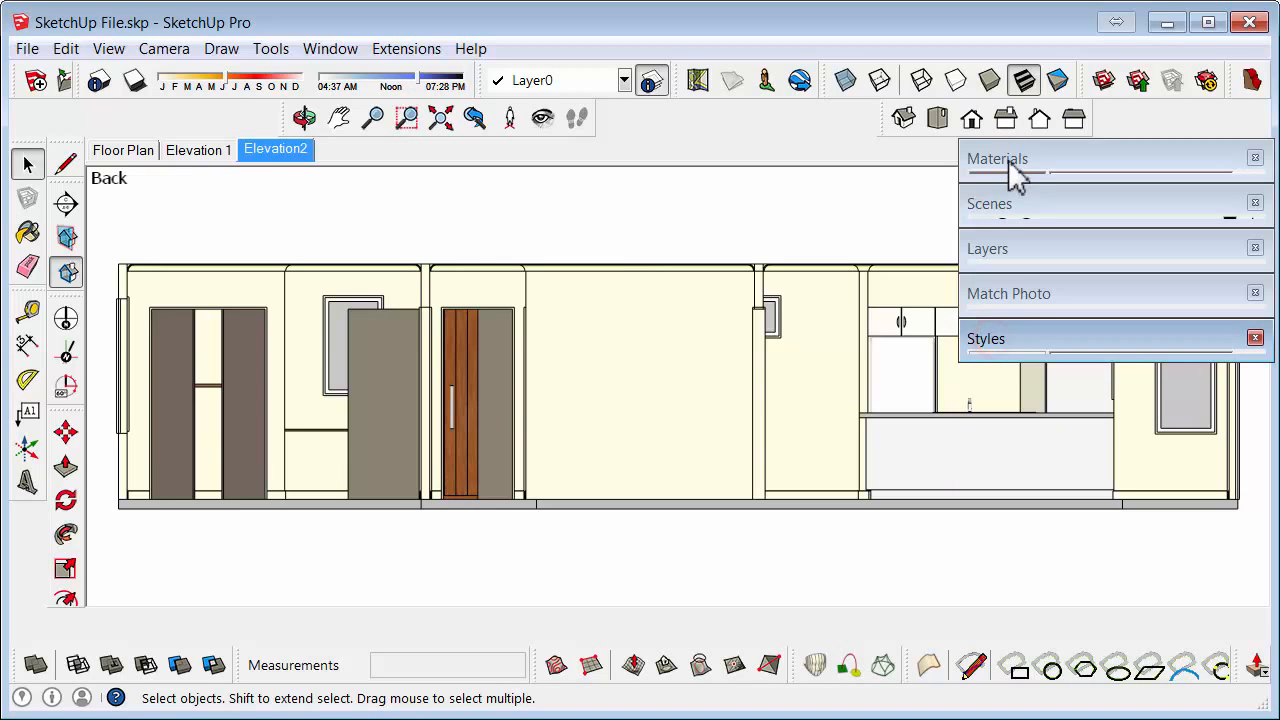
left_click_drag(1007, 158, 1279, 172)
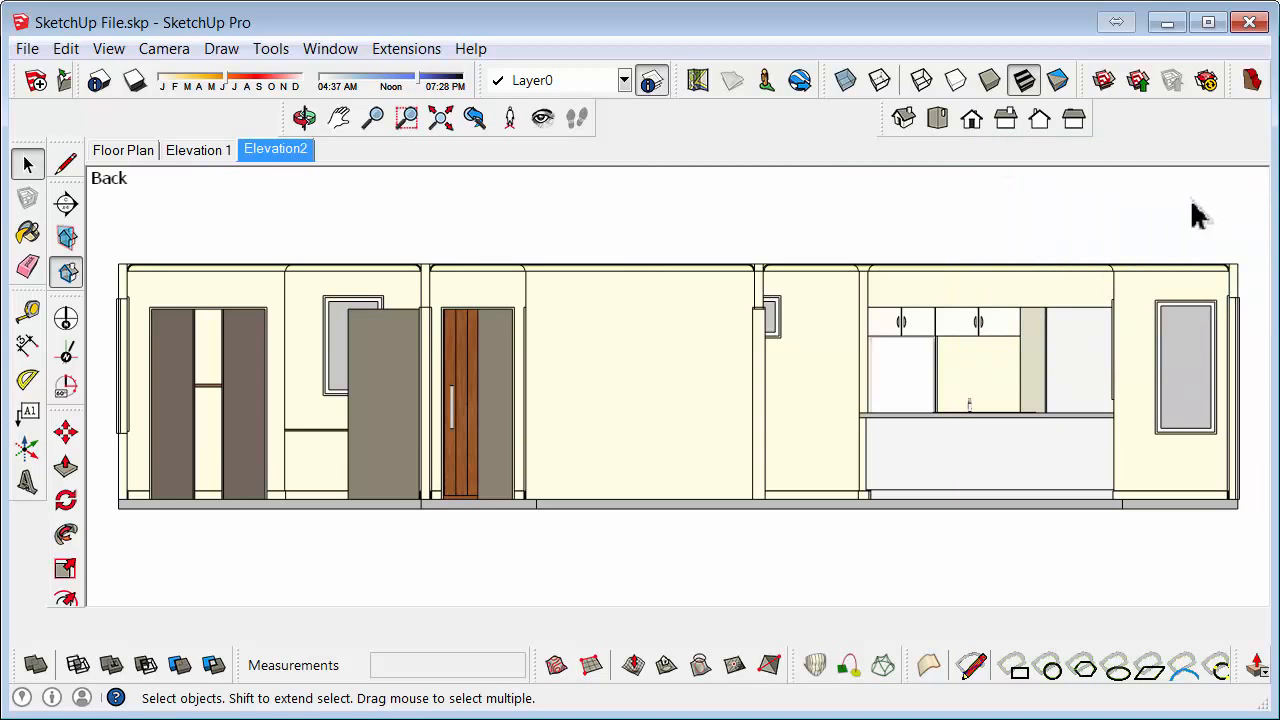
Orbit out of the back elevation to a three-dimensional view of the house and set the camera to Perspective
middle_click_drag(880, 297, 661, 404)
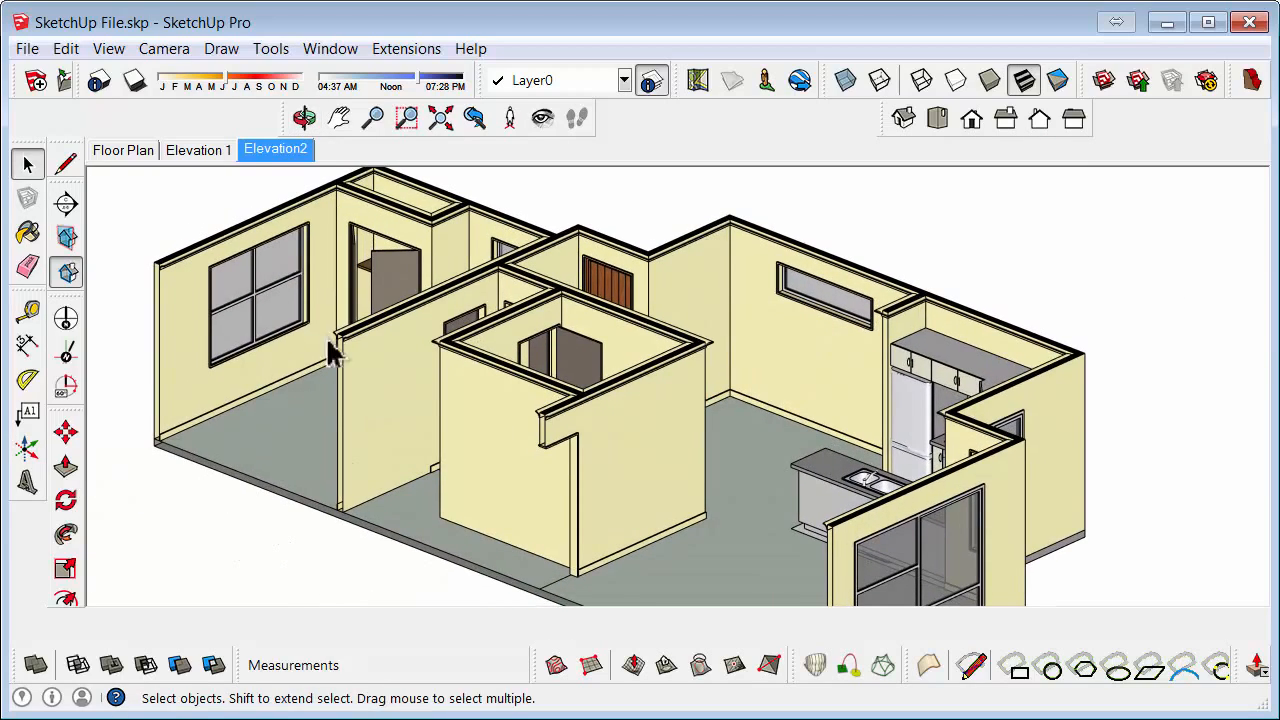
left_click(164, 49)
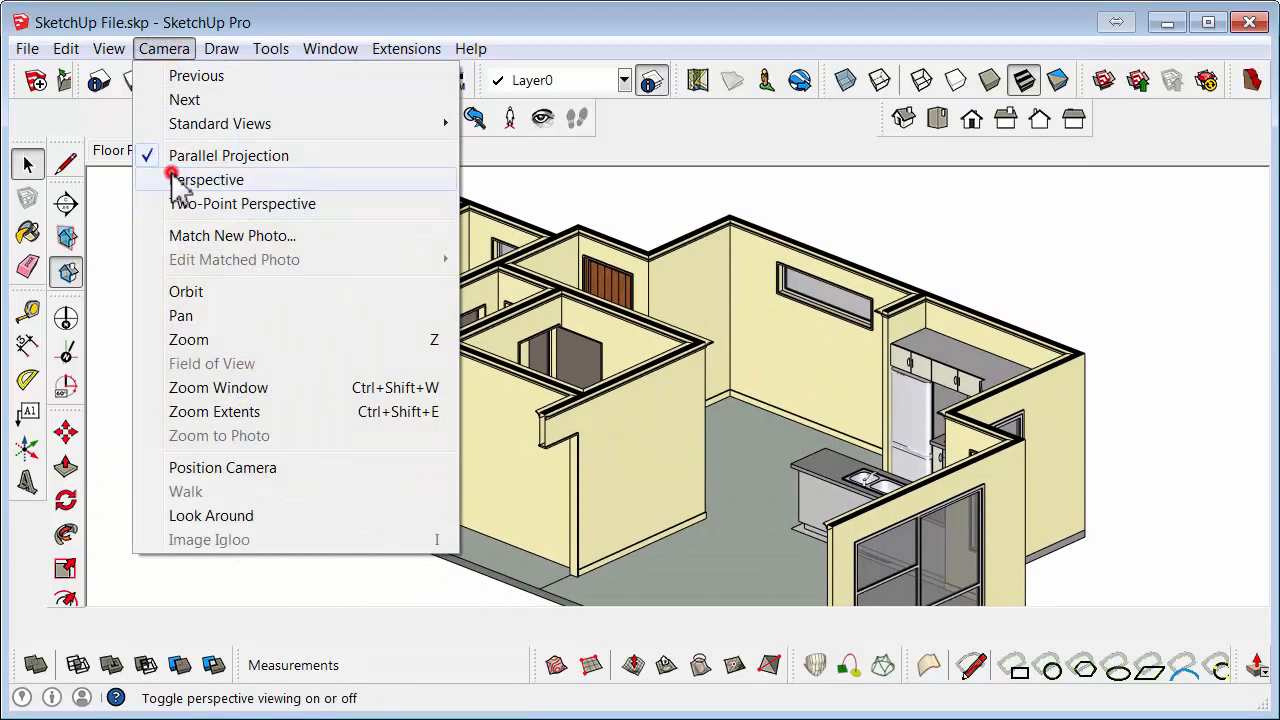
left_click(172, 180)
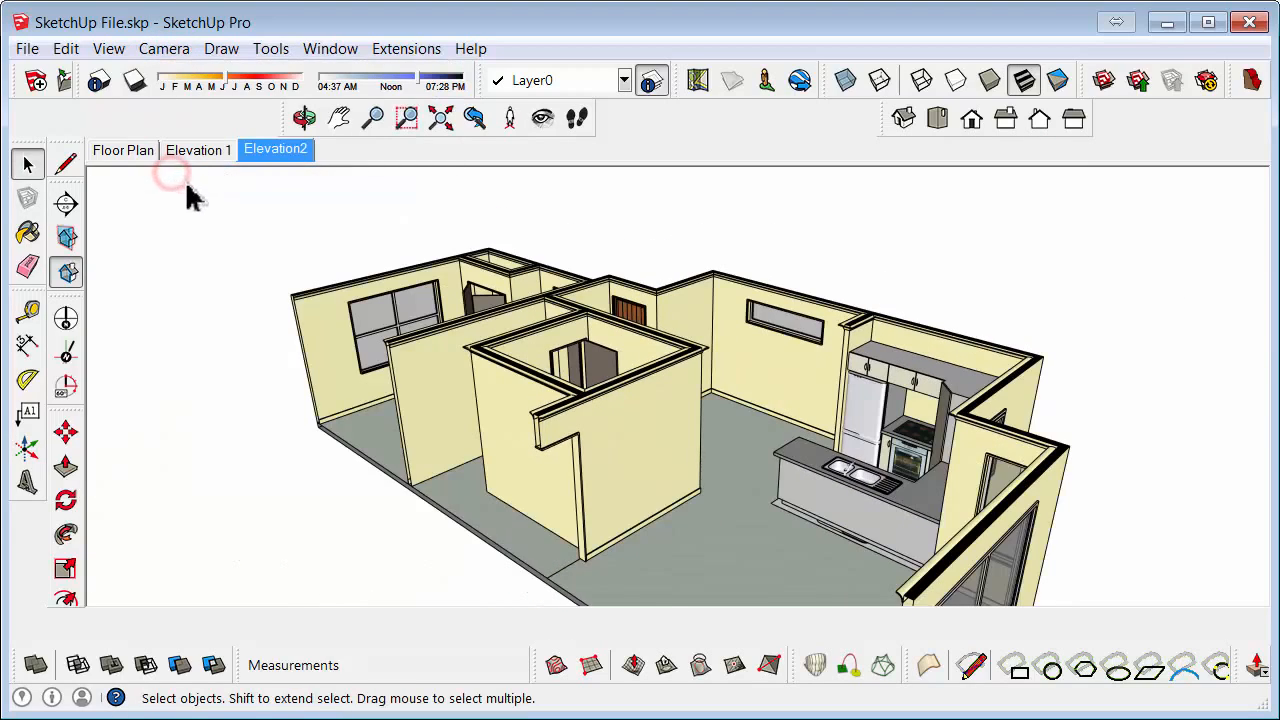
Turn off the section cuts and orbit to a raised perspective view showing all the rooms of the whole house
left_click(68, 272)
middle_click_drag(560, 360, 643, 300)
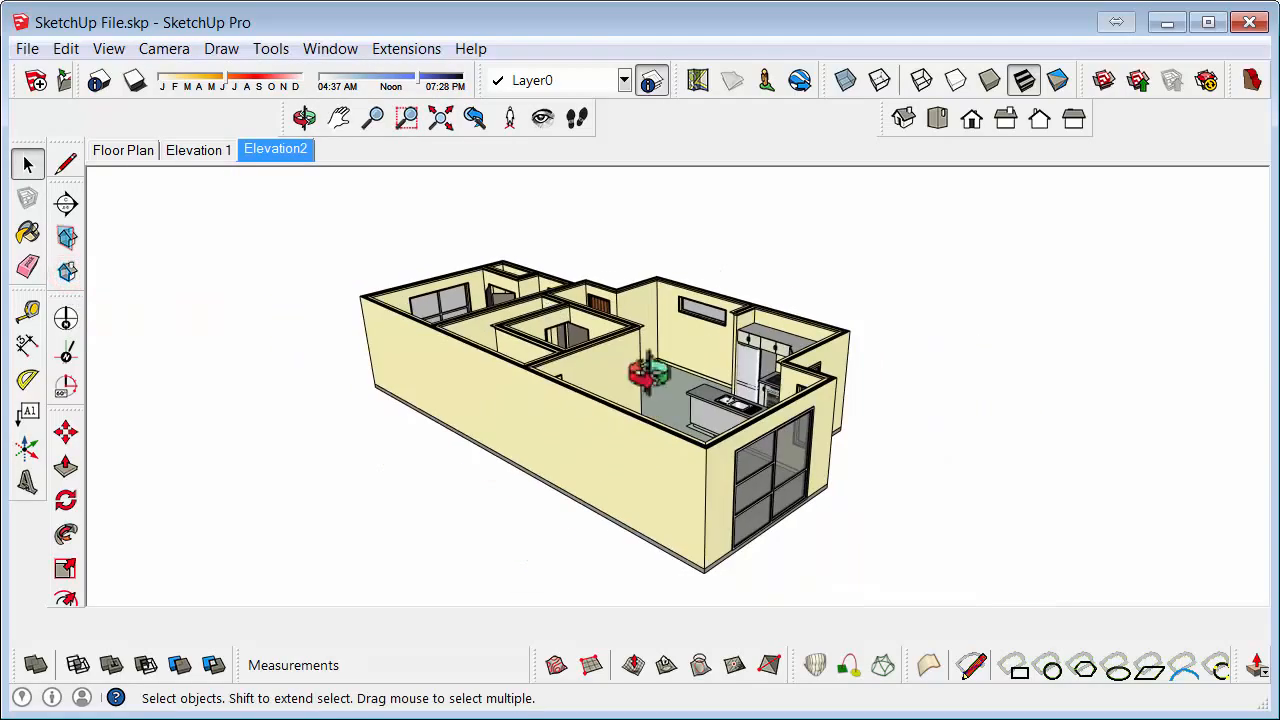
key("o")
left_click_drag(643, 300, 651, 471)
key("space")
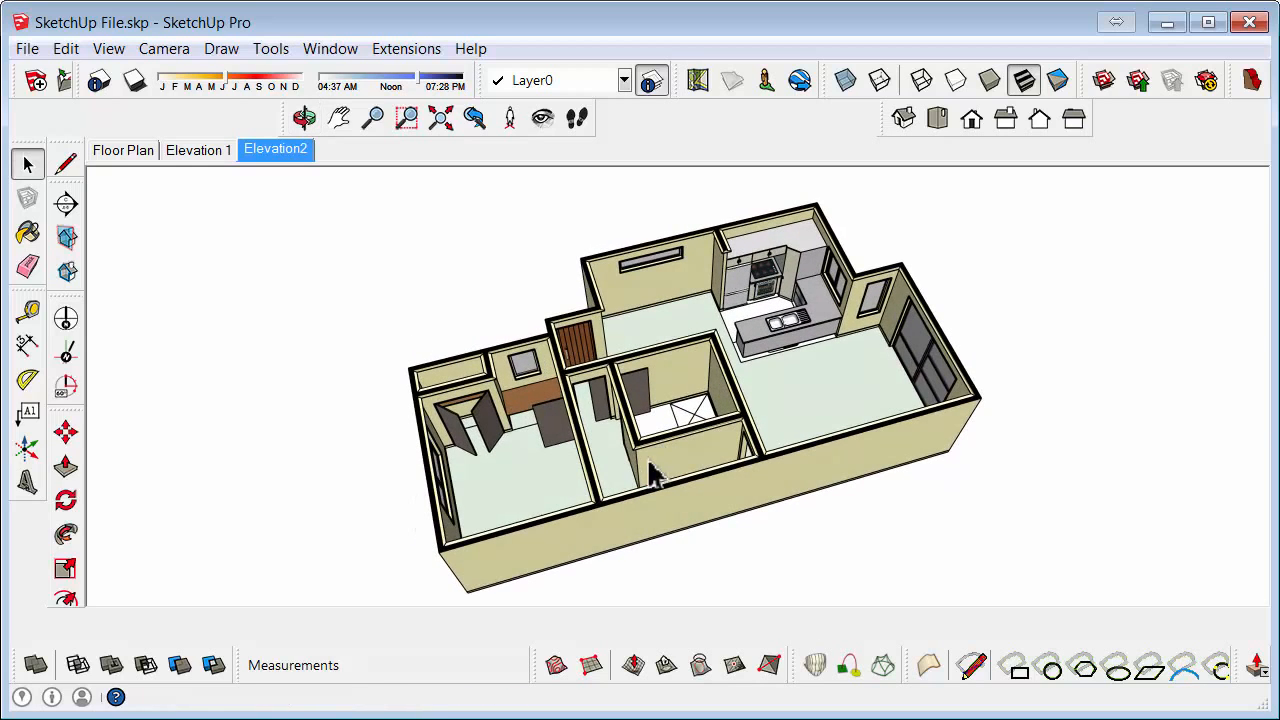
middle_click_drag(628, 430, 628, 428)
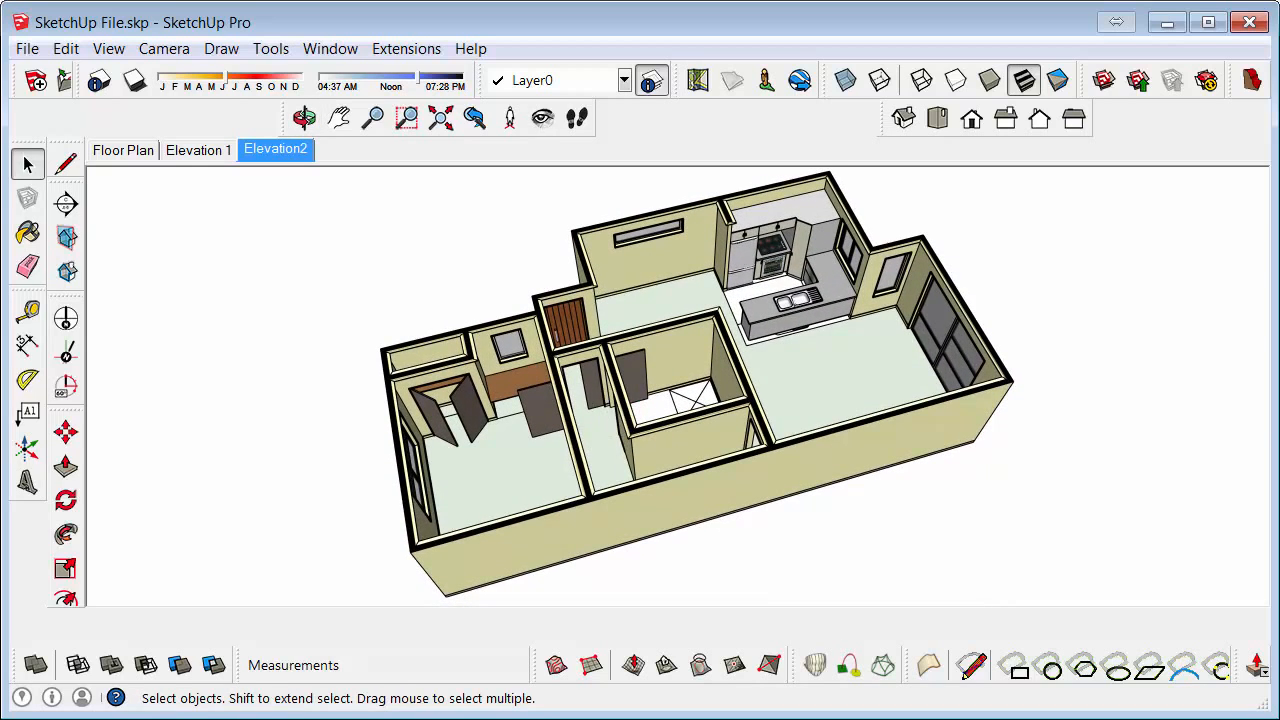
Add a scene of the raised perspective view, saving the style changes as a new style, and name it 3D View 1
left_click_drag(1279, 243, 1014, 209)
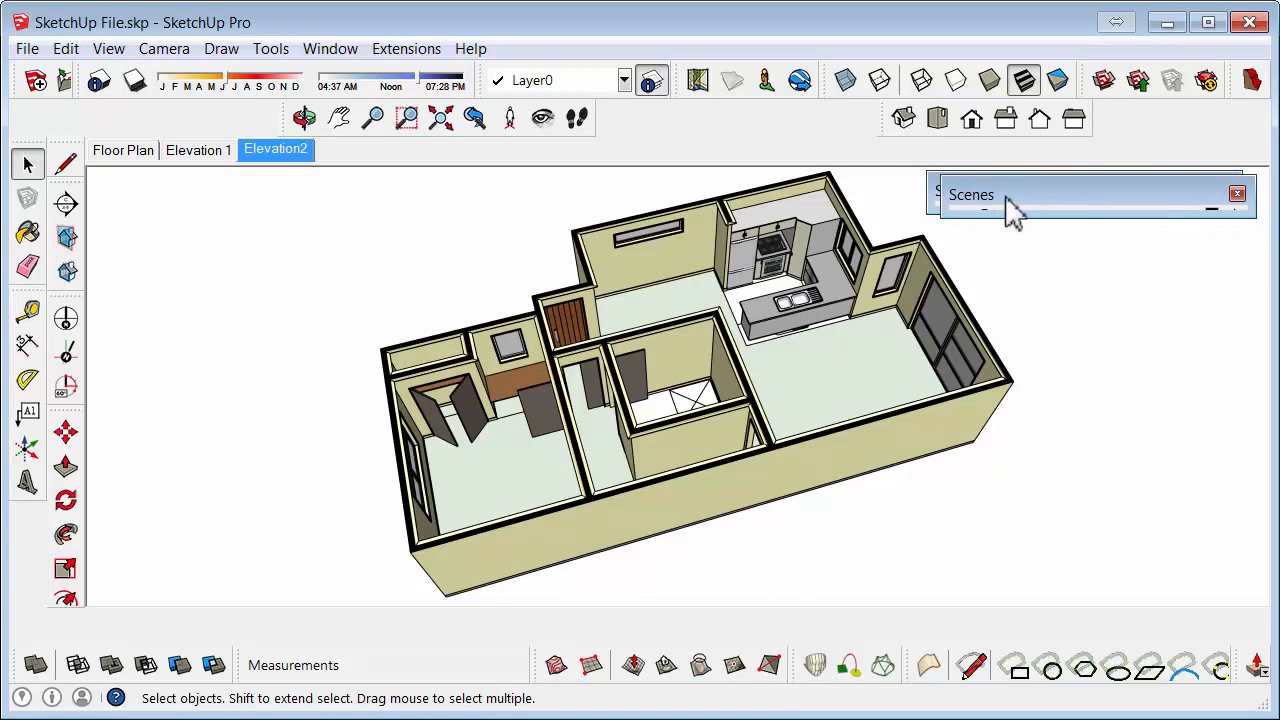
left_click(963, 194)
left_click(981, 215)
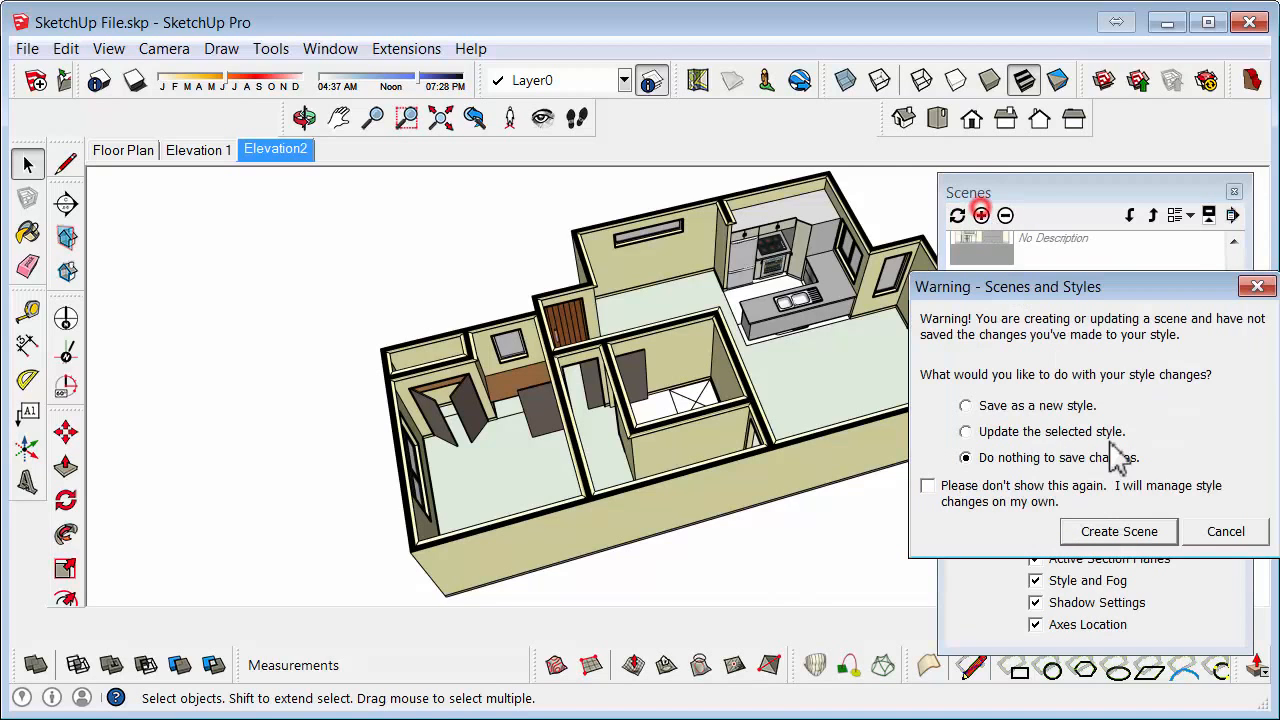
left_click(1028, 406)
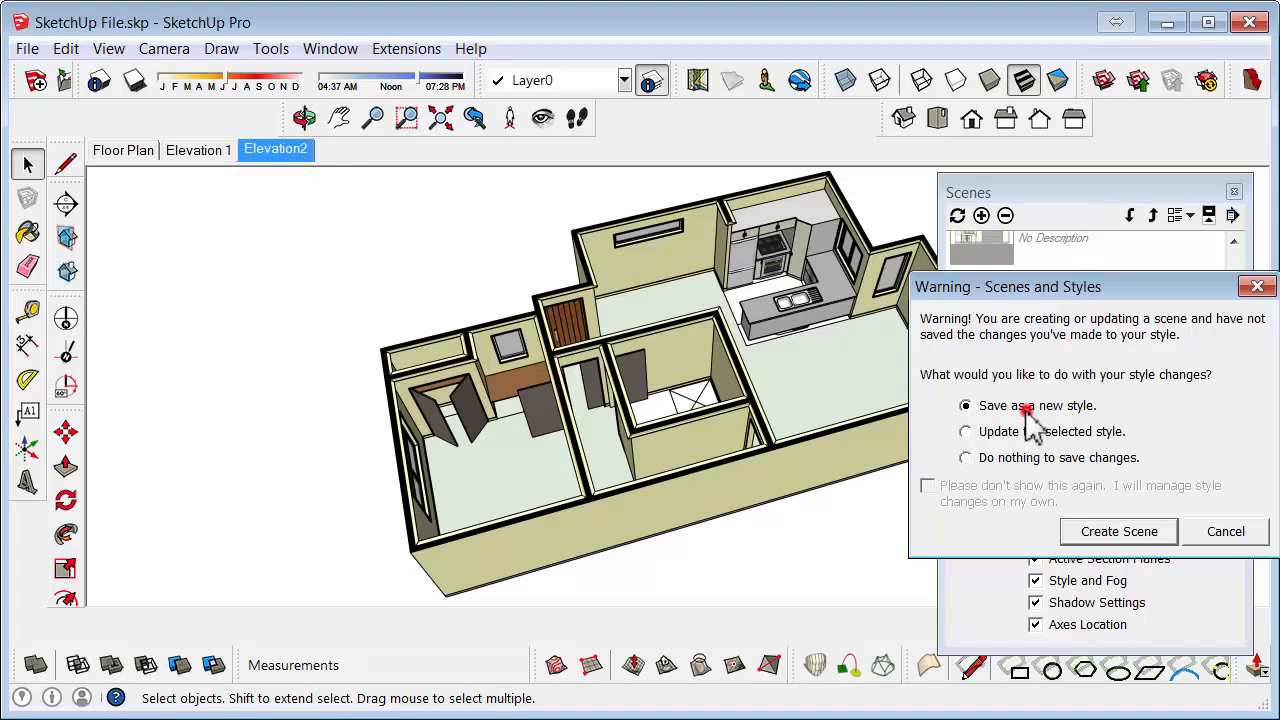
left_click(1135, 531)
left_click(1088, 437)
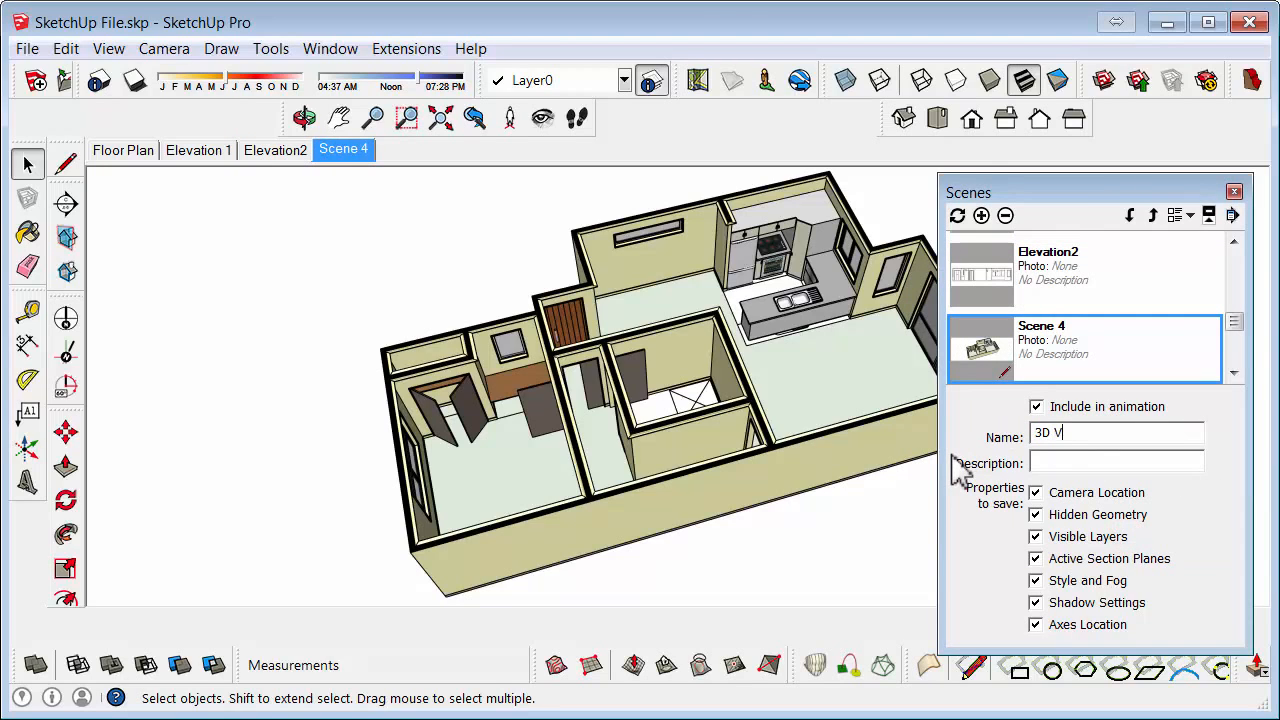
type("3D View 1")
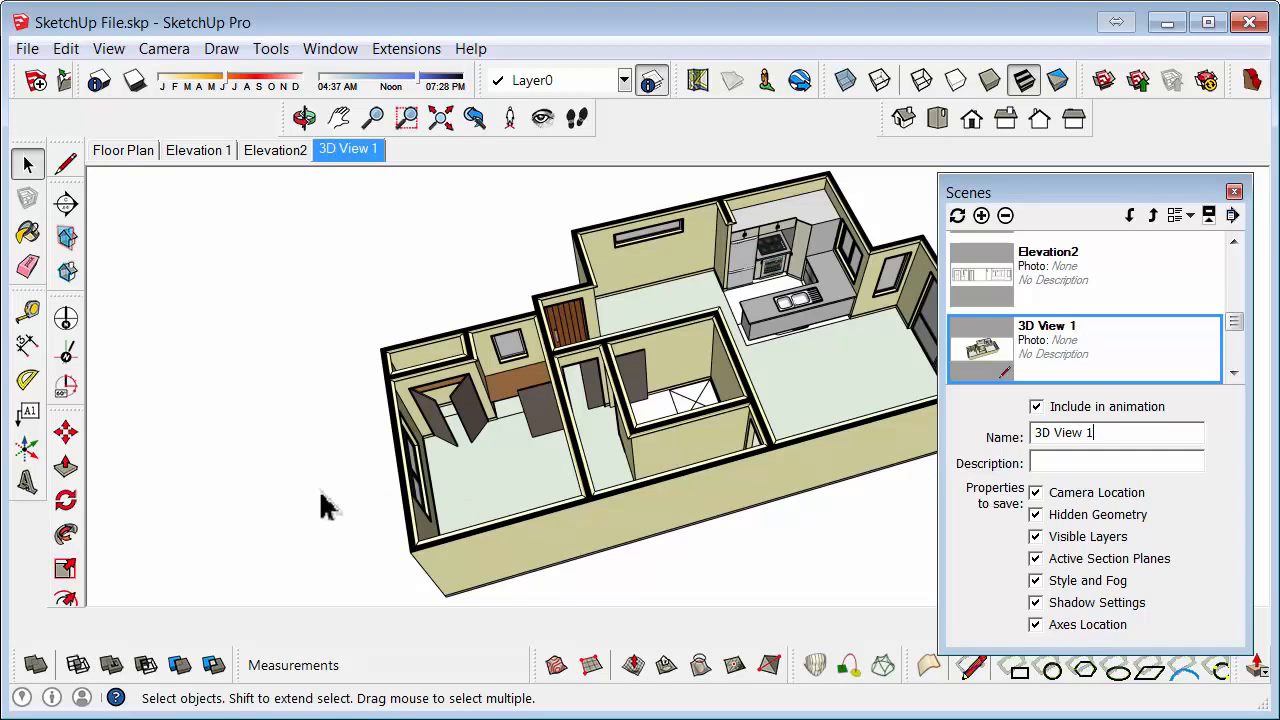
Position the camera on the living area floor inside the house and turn it to look towards the kitchen
middle_click_drag(322, 505, 615, 525)
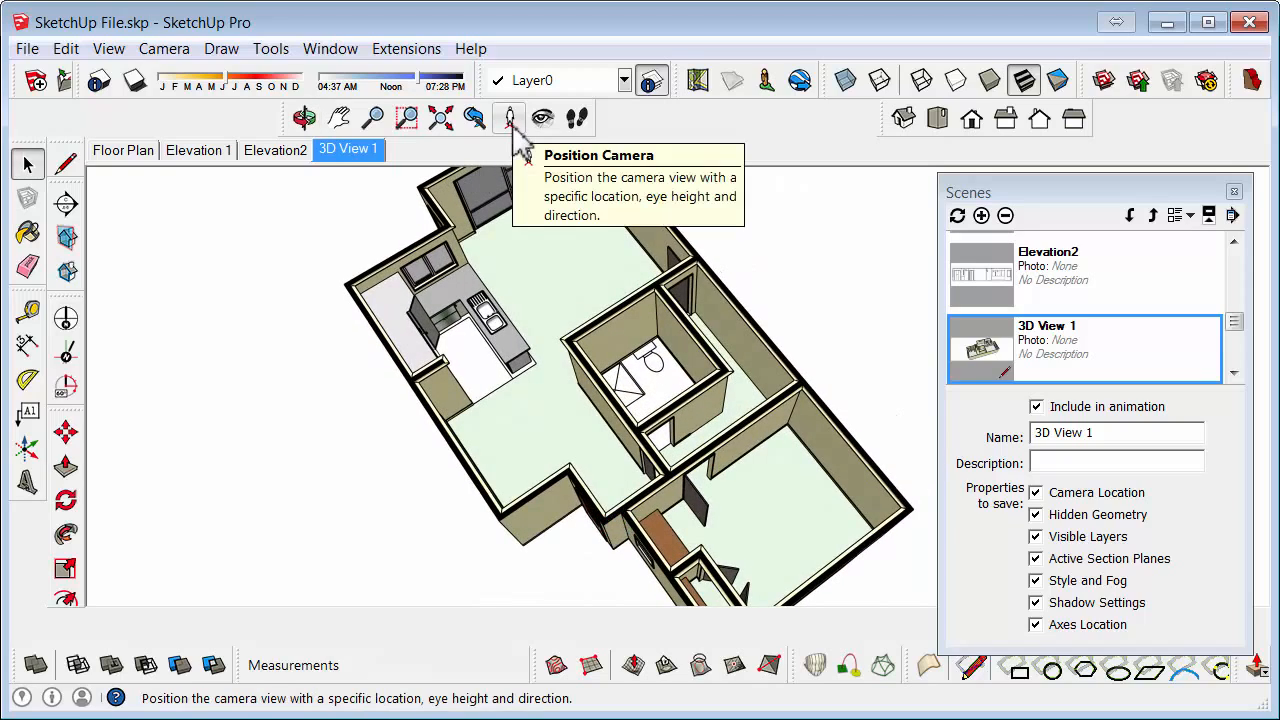
left_click(516, 128)
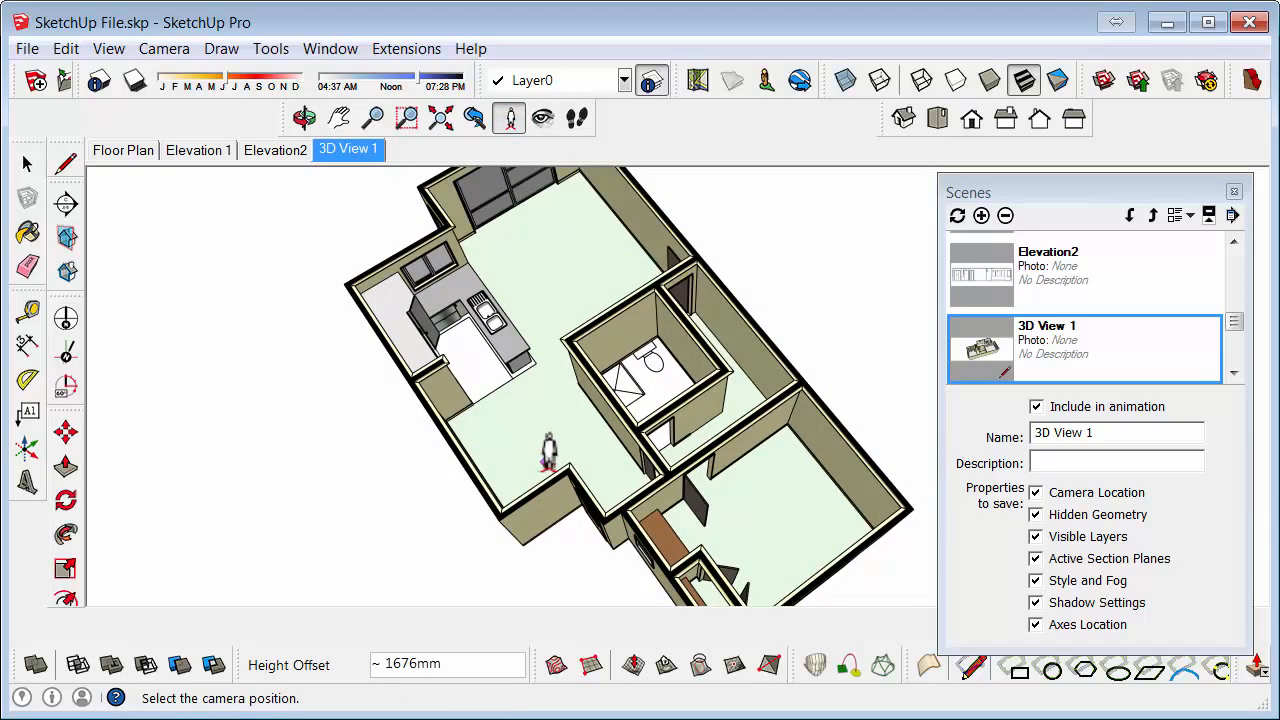
left_click(549, 455)
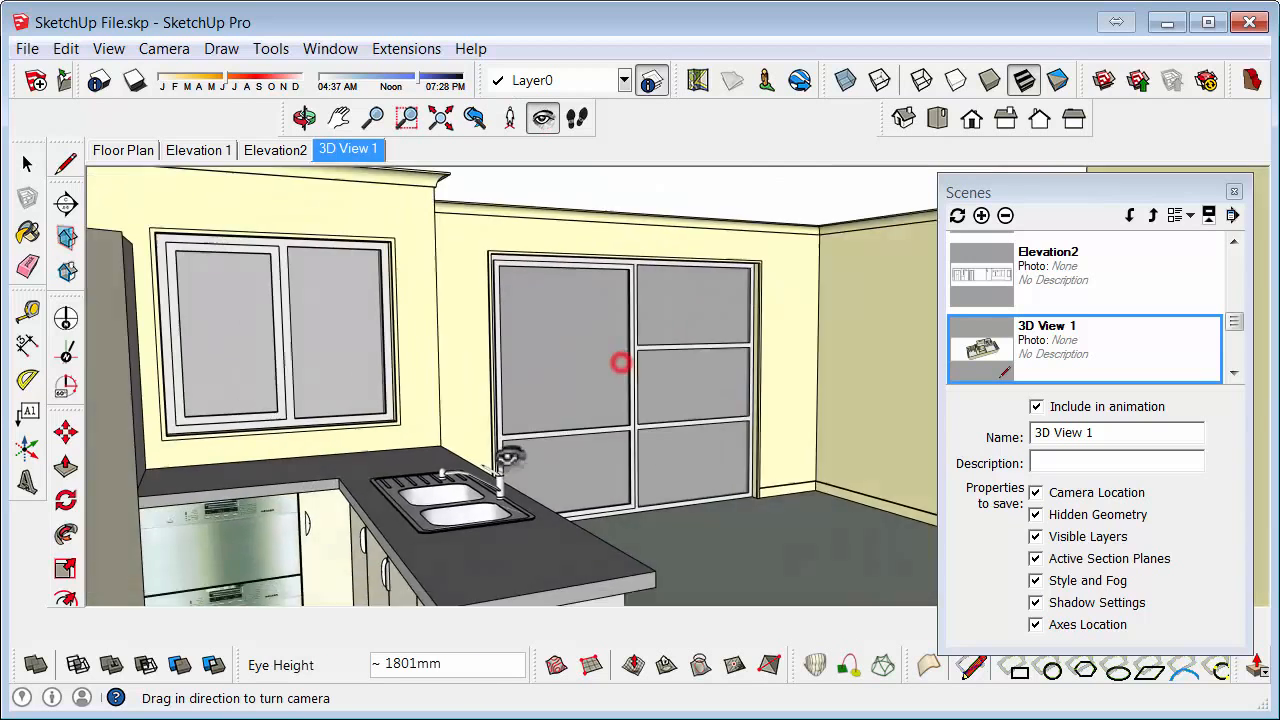
left_click_drag(510, 457, 430, 420)
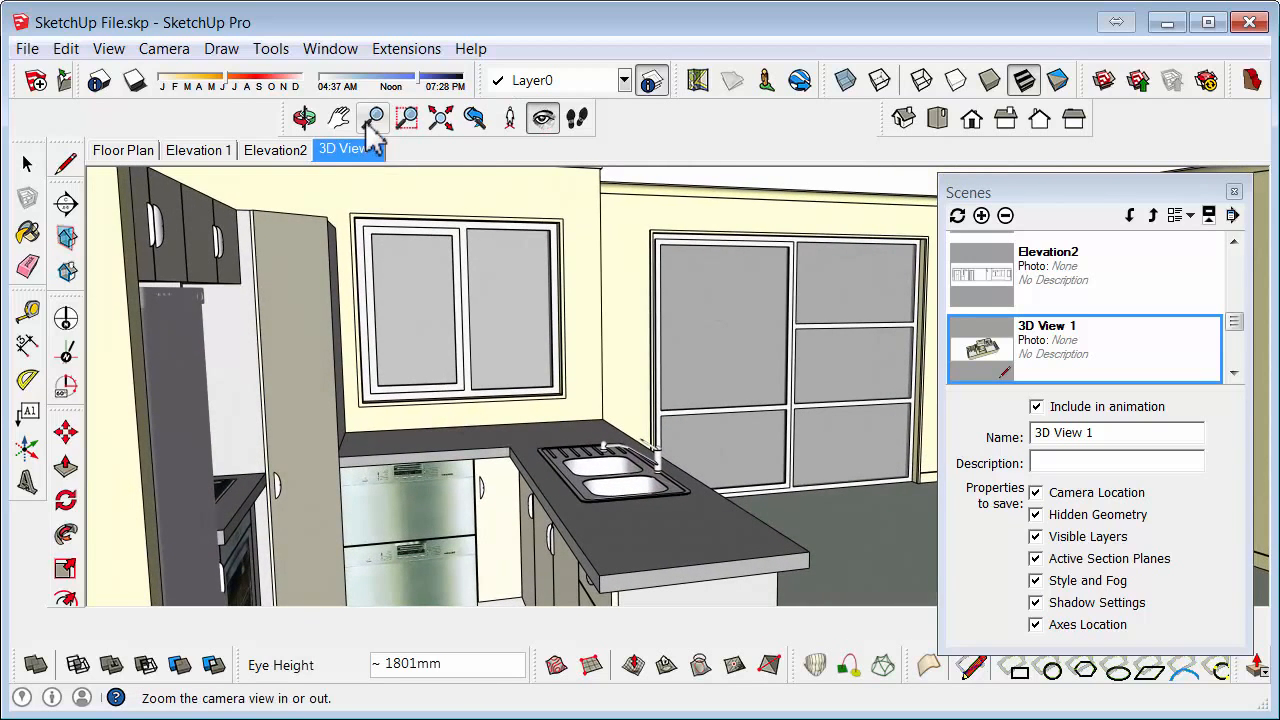
Set the camera's field of view to 55 degrees and adjust the interior view to frame the kitchen and sliding doors
left_click(372, 120)
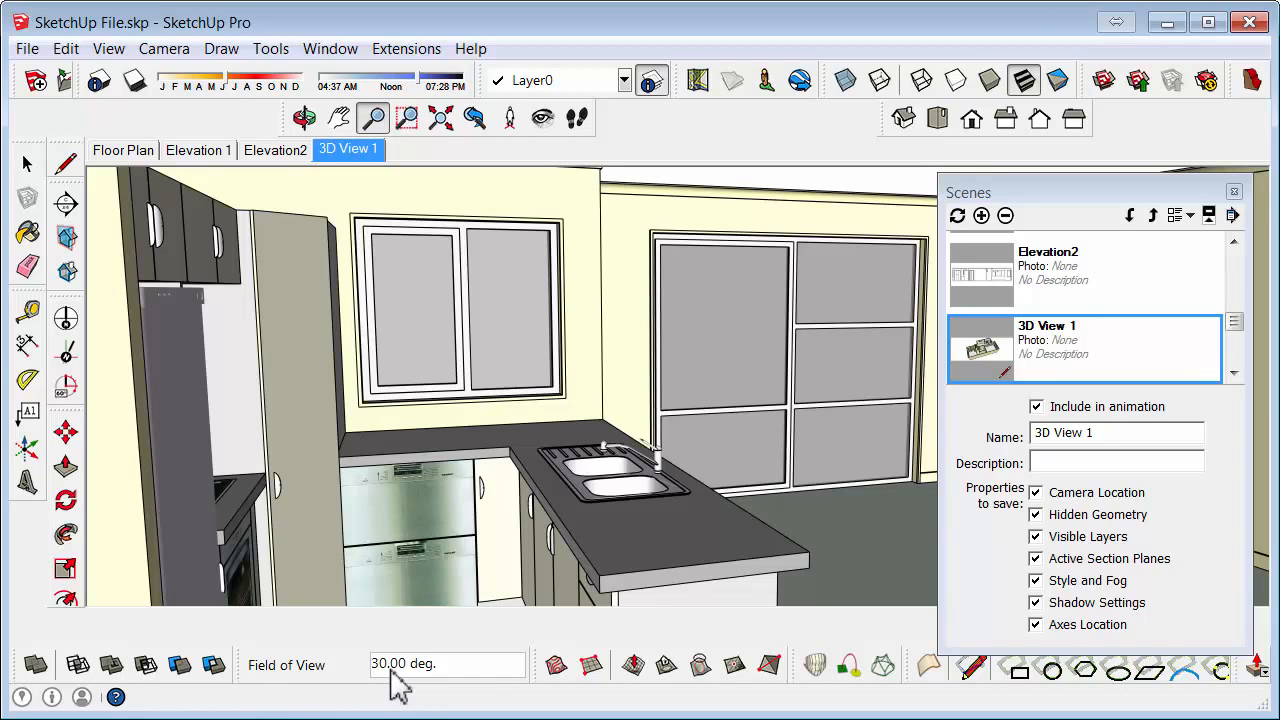
type("55")
key("Return")
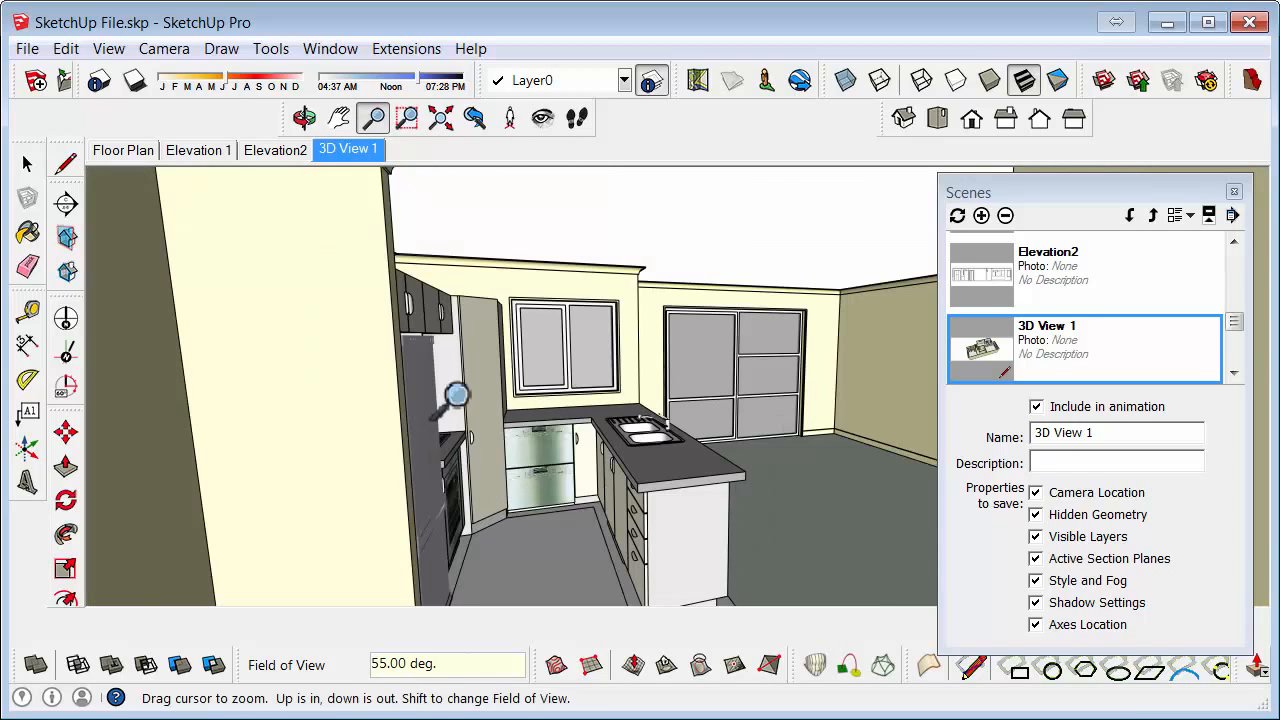
left_click(30, 165)
middle_click_drag(436, 502, 500, 428)
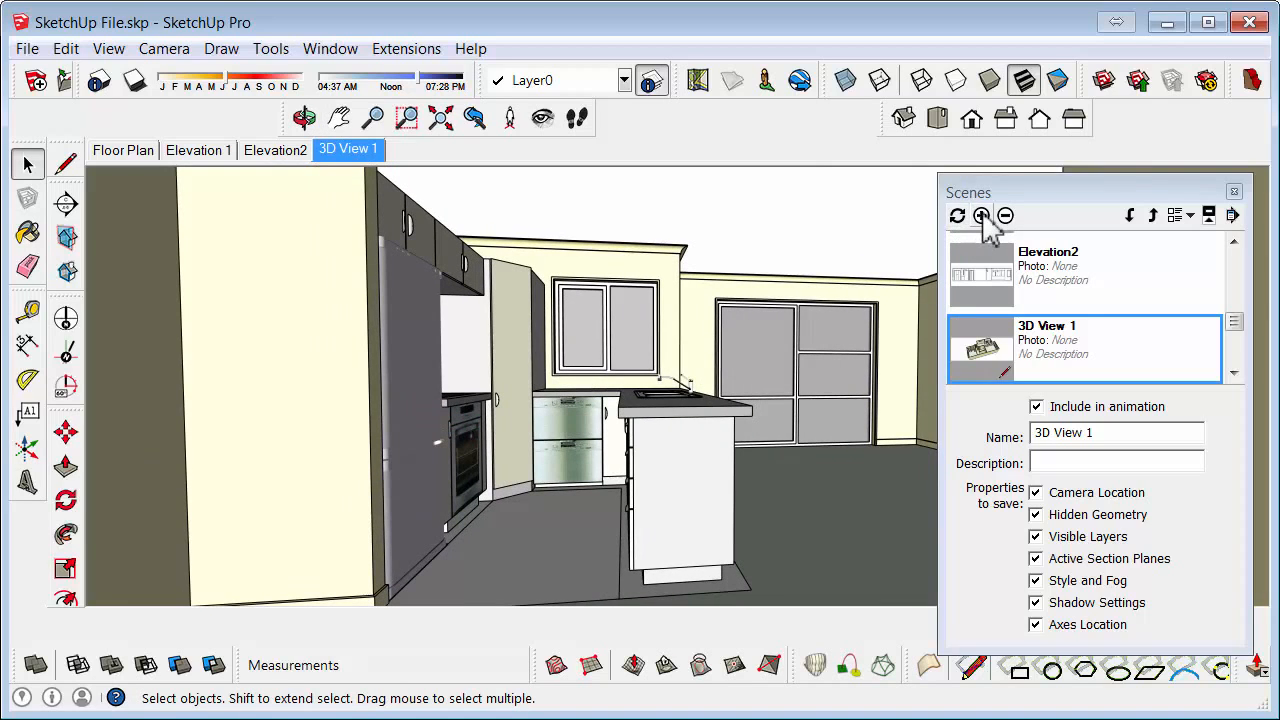
Add a scene of the interior kitchen view named 3D View 2, then collapse the Scenes tray and move it aside
left_click(981, 215)
left_click_drag(1087, 437, 978, 456)
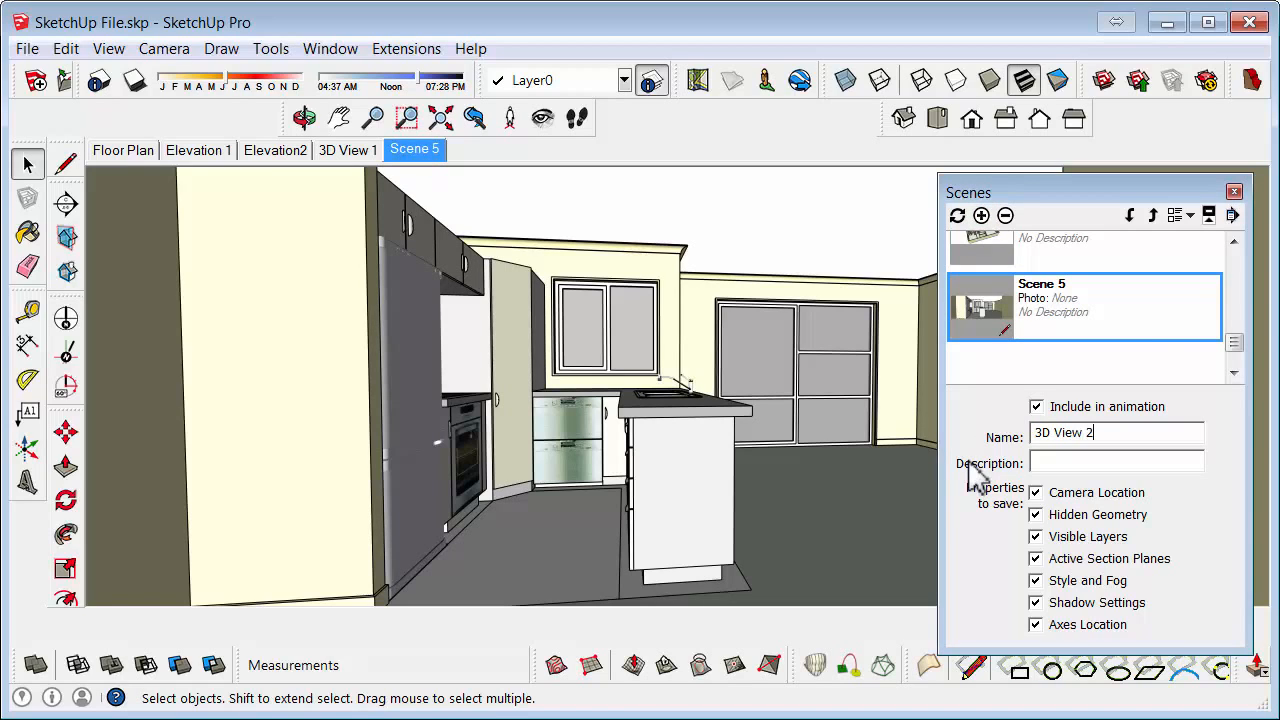
key("Return")
left_click(1023, 191)
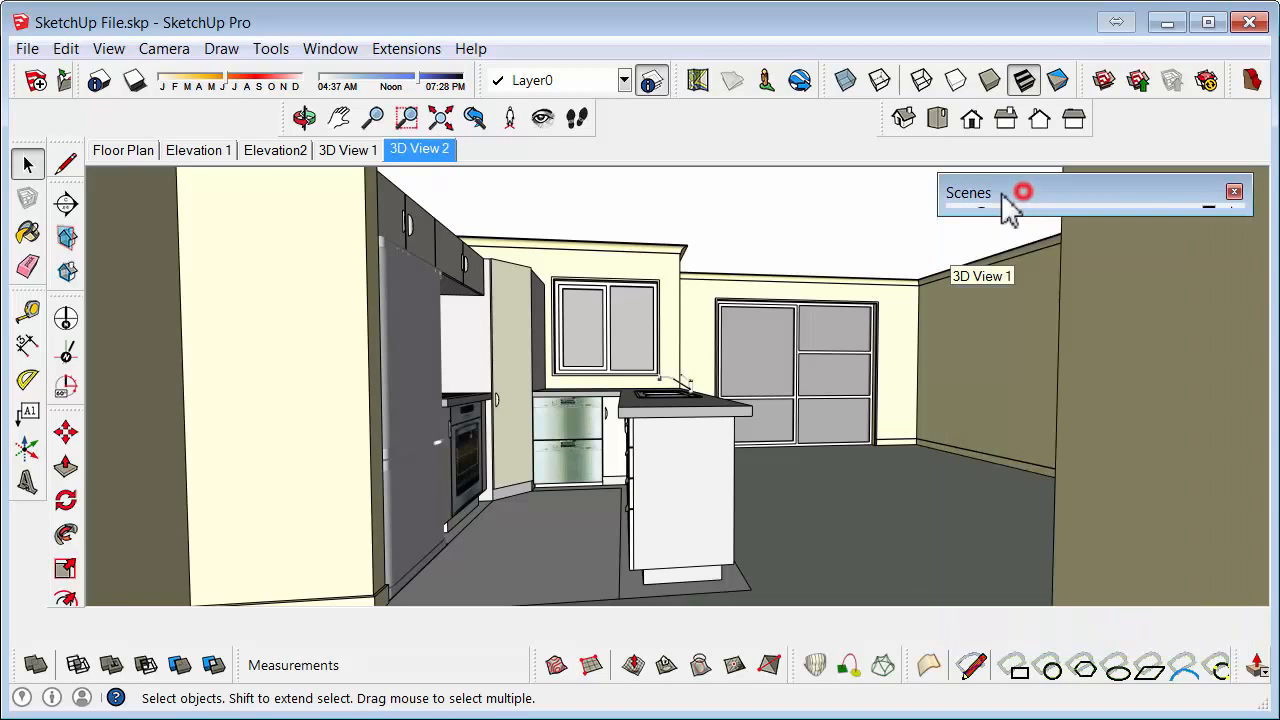
left_click_drag(1001, 191, 1279, 352)
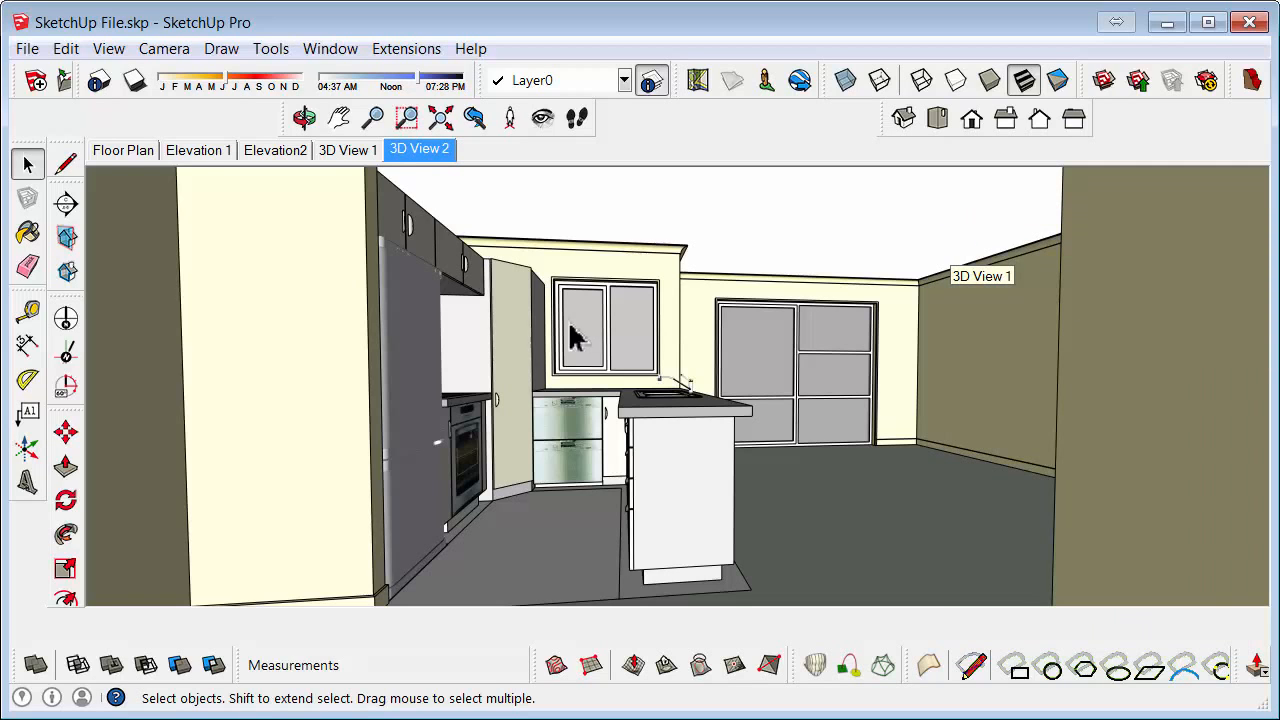
Save the model with its scenes and send it to LayOut
left_click(27, 50)
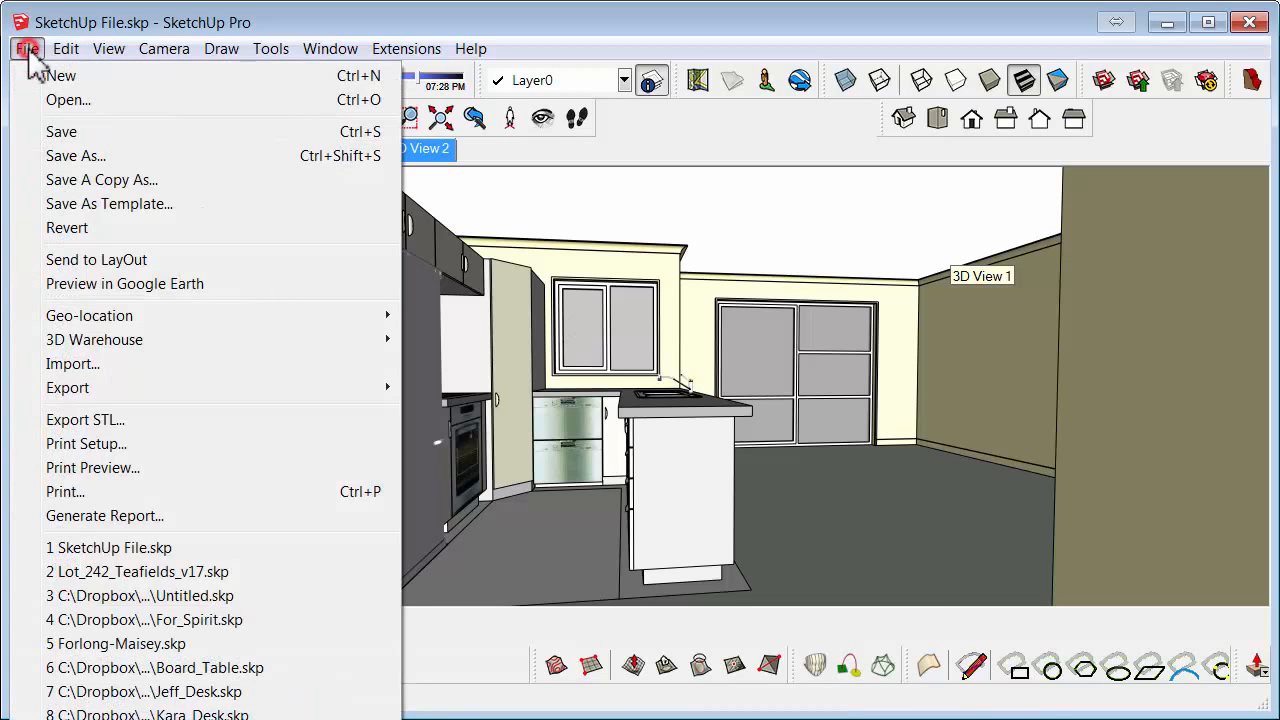
left_click(33, 140)
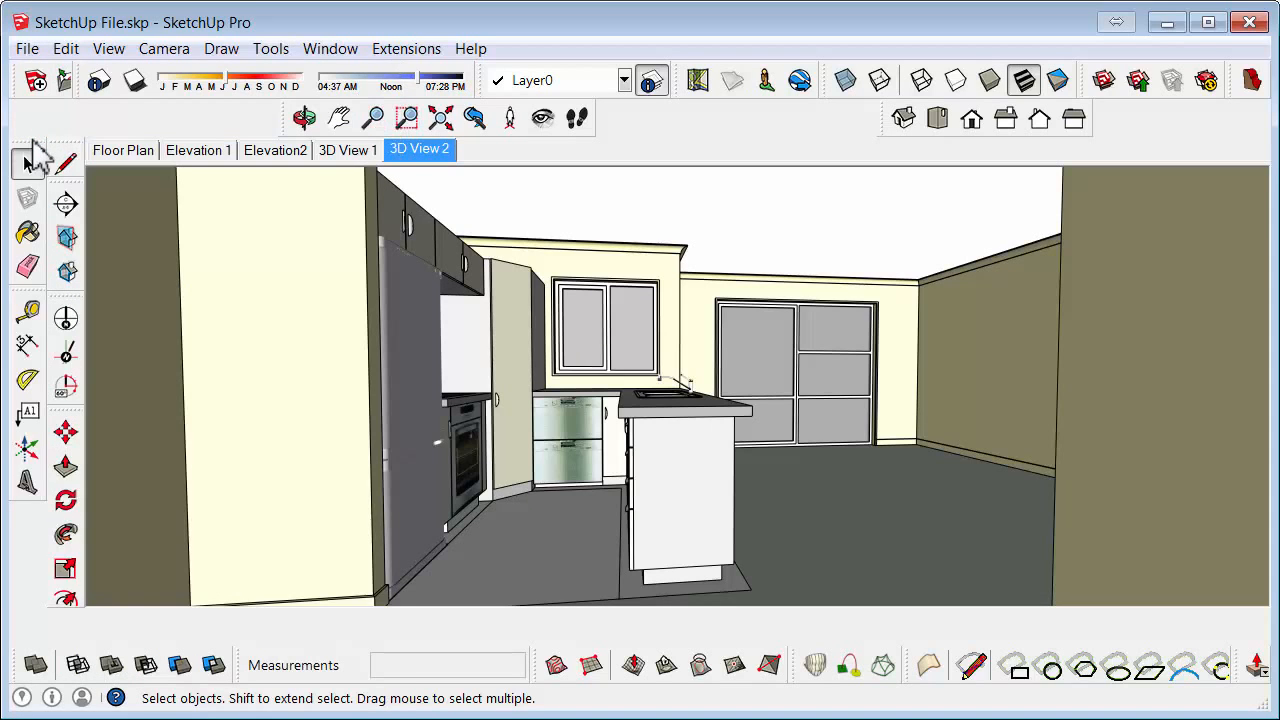
left_click(27, 50)
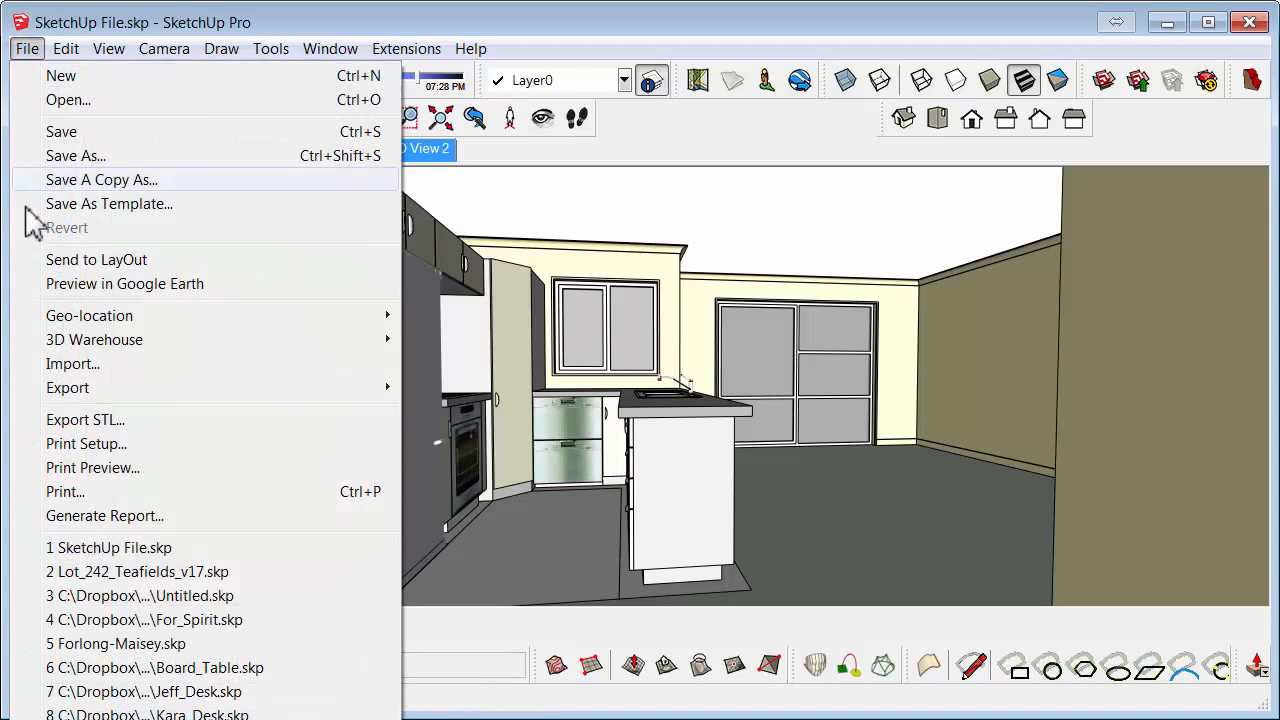
left_click(105, 259)
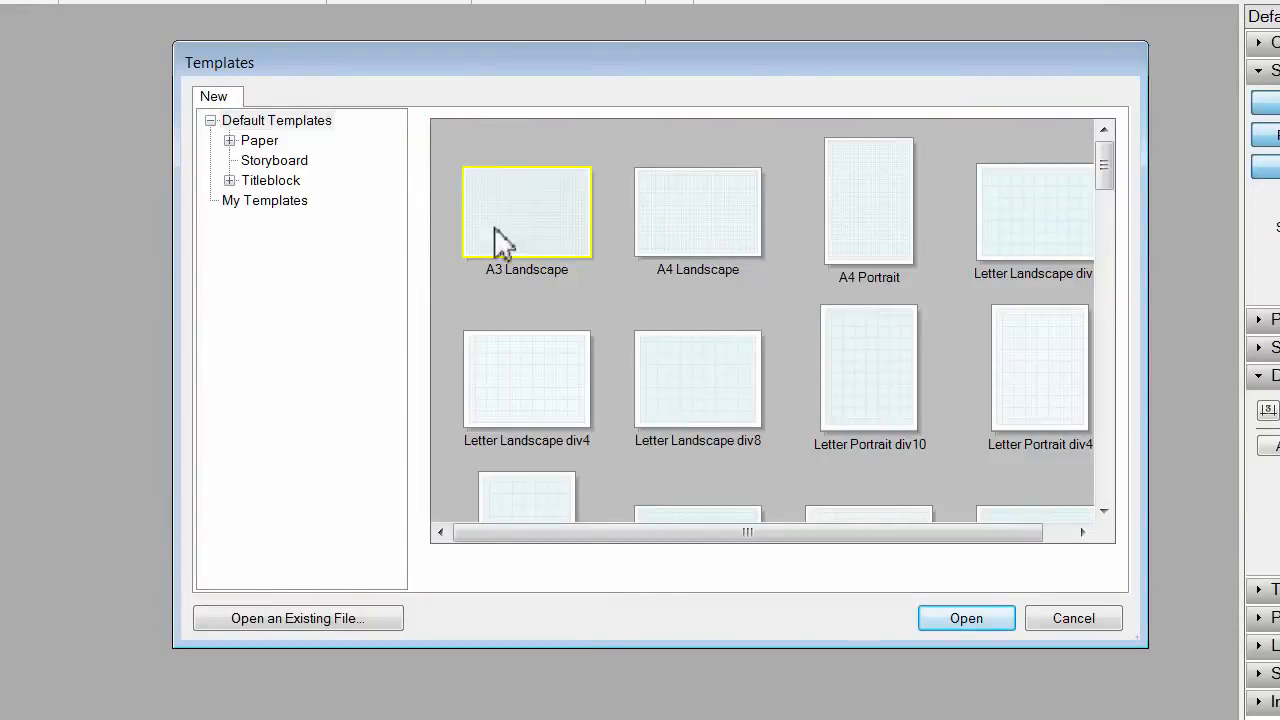
Create the layout document from the Contemporary titleblock template A4 Landscape
left_click(230, 180)
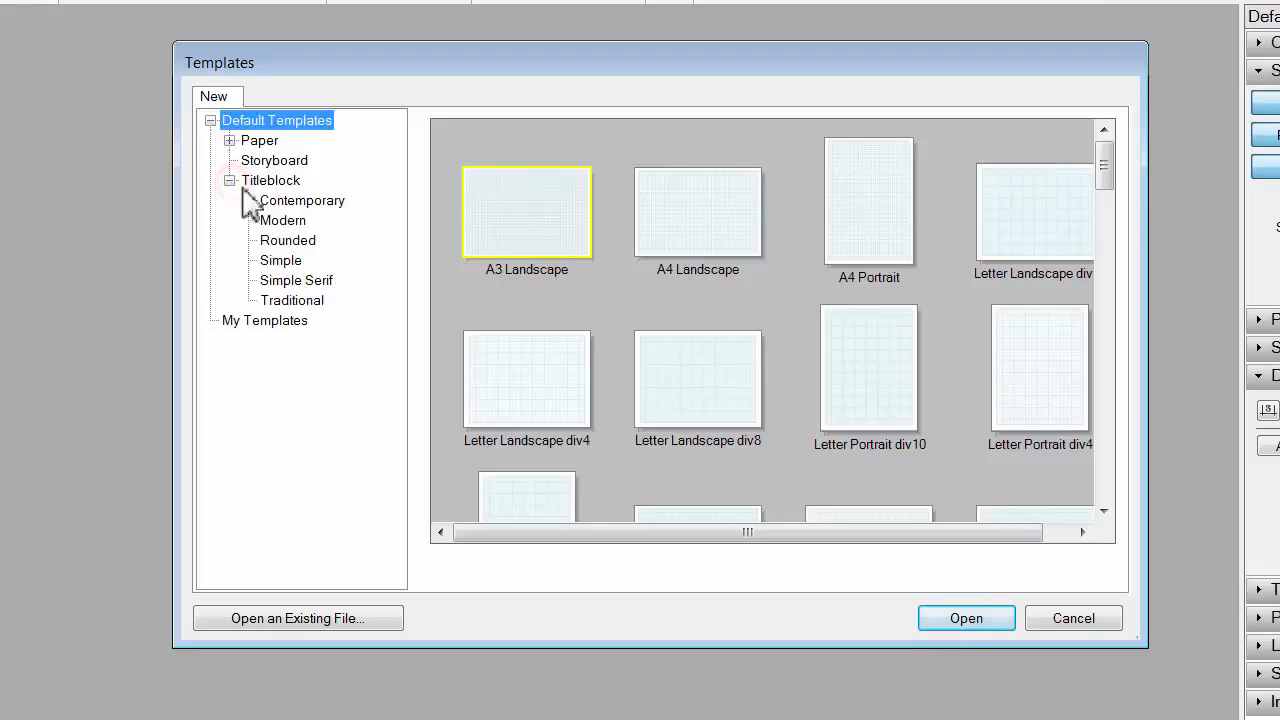
left_click(285, 200)
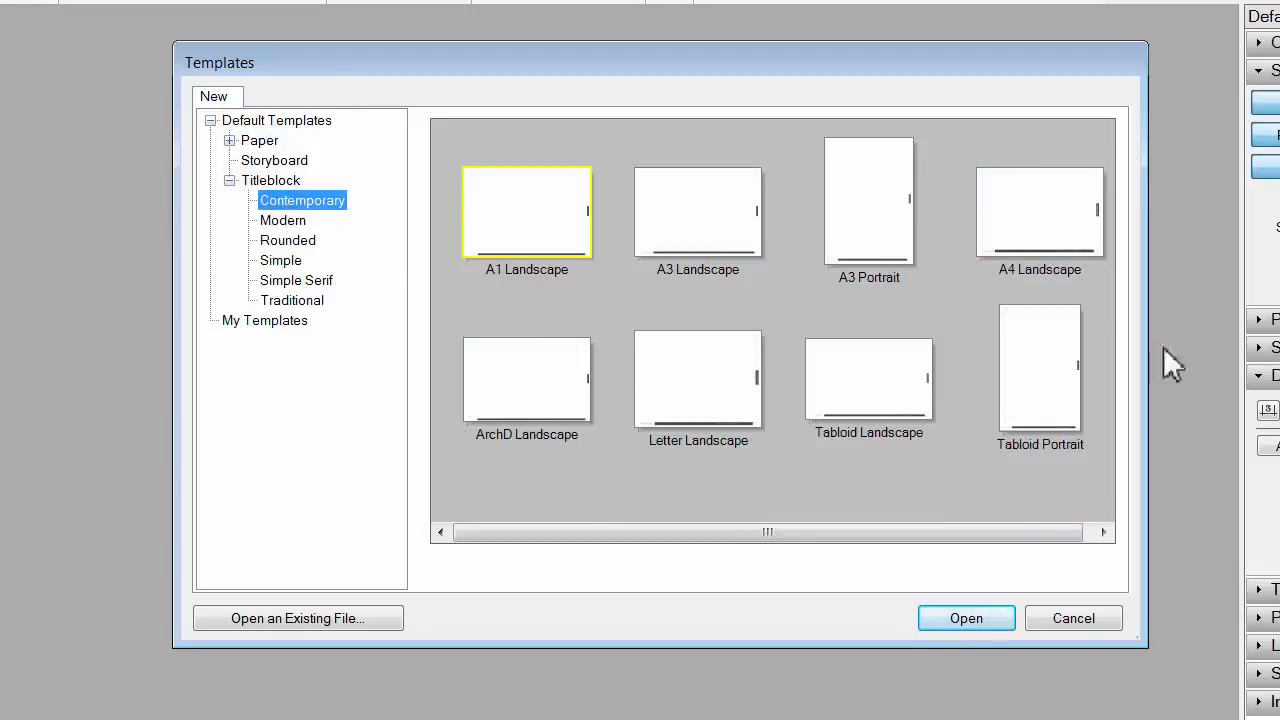
left_click(1065, 236)
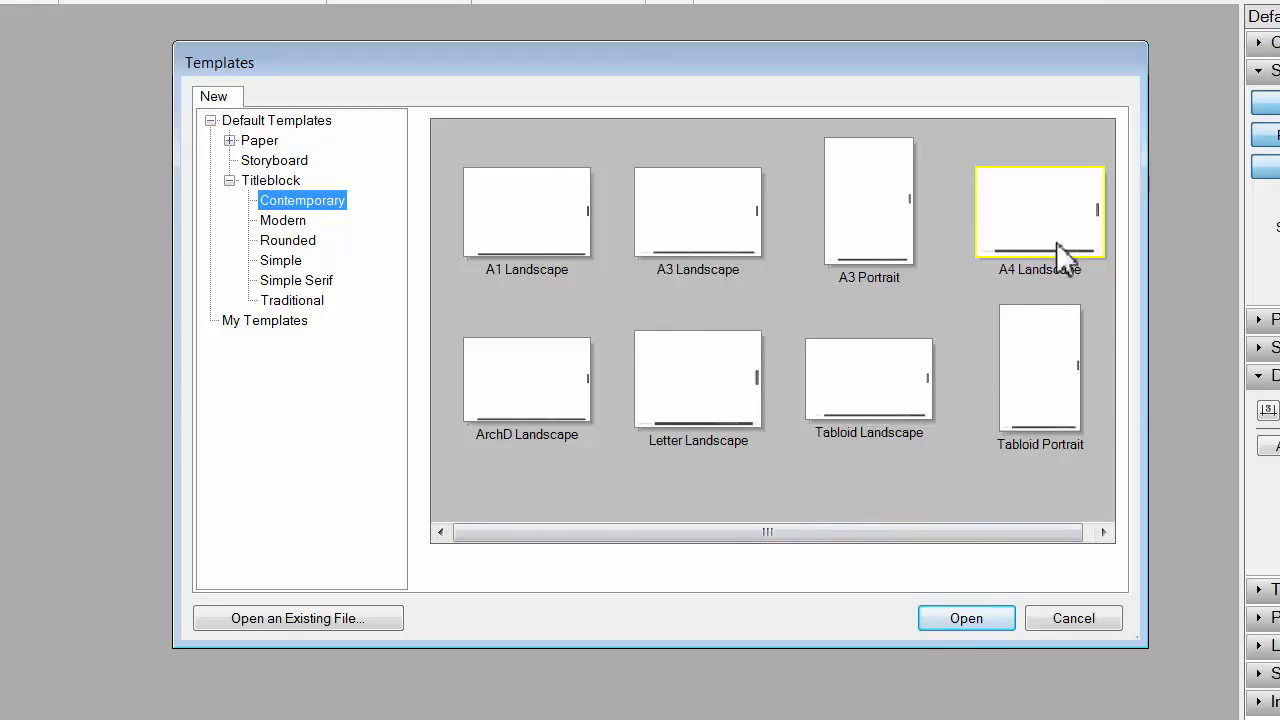
left_click(955, 620)
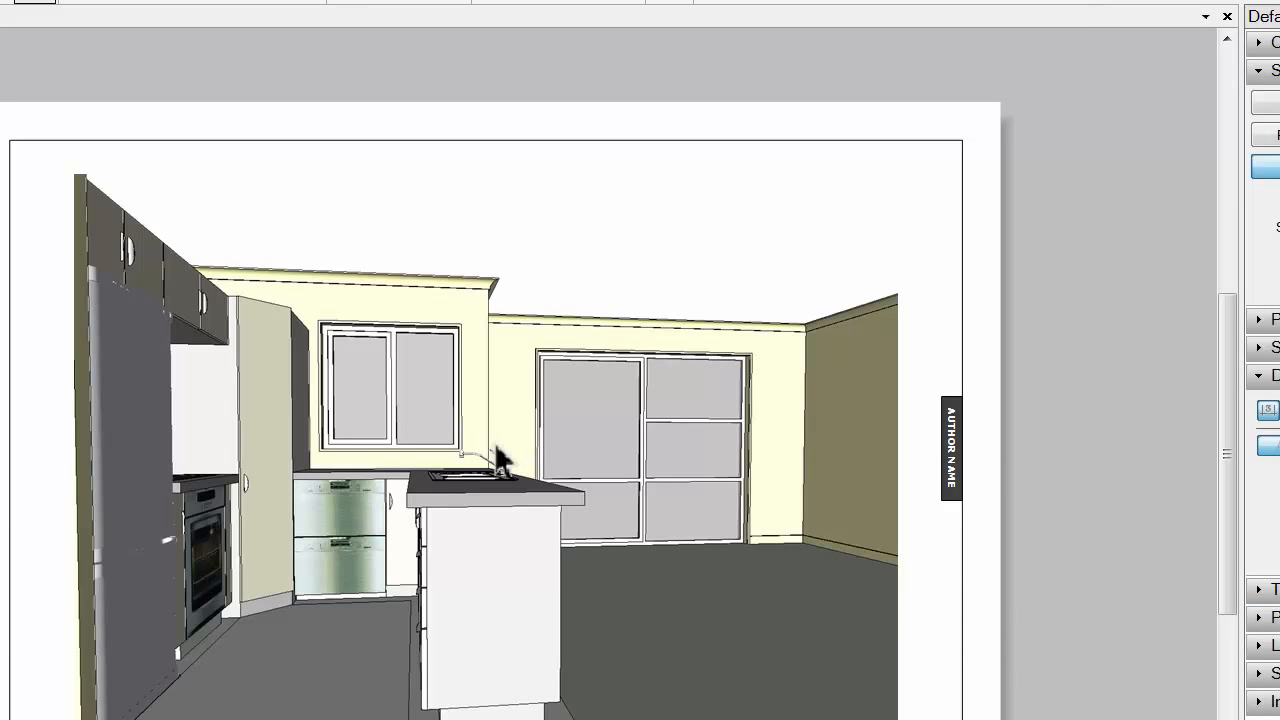
middle_click_drag(363, 259, 469, 187)
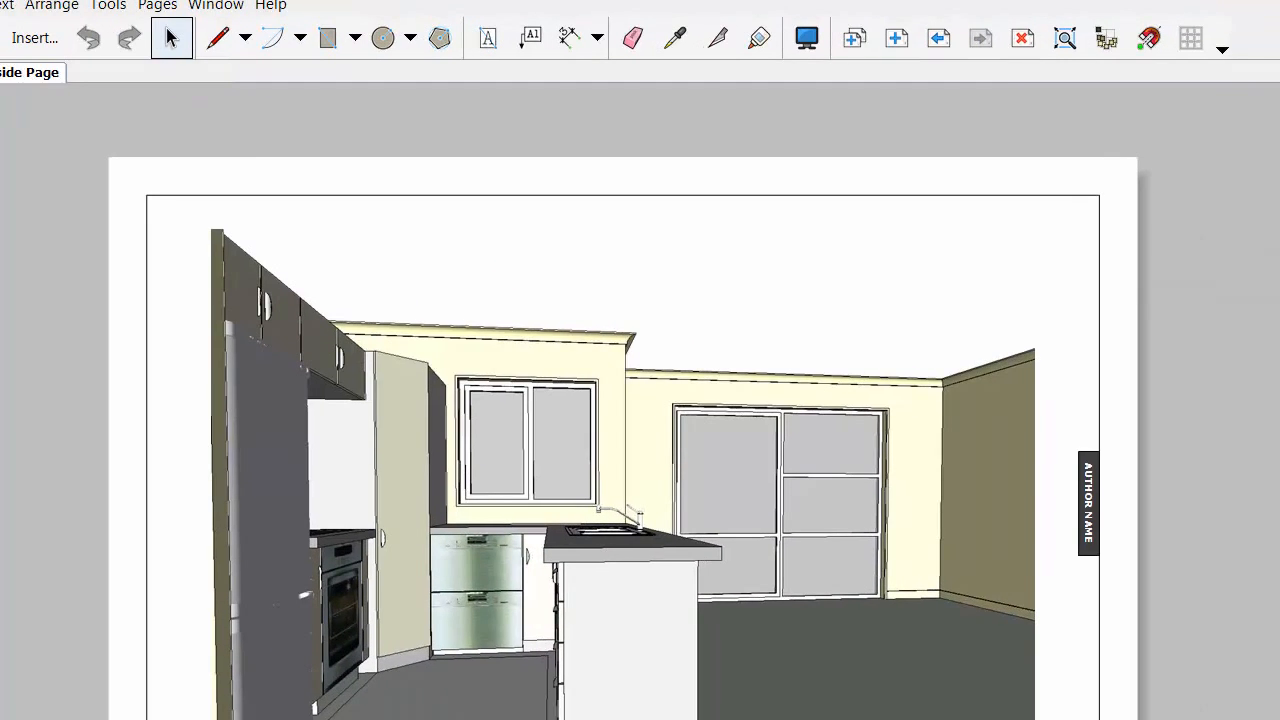
mouse_move(135, 24)
left_mouse_down()
mouse_move(486, 187)
mouse_move(153, 70)
mouse_move(75, 25)
left_mouse_up()
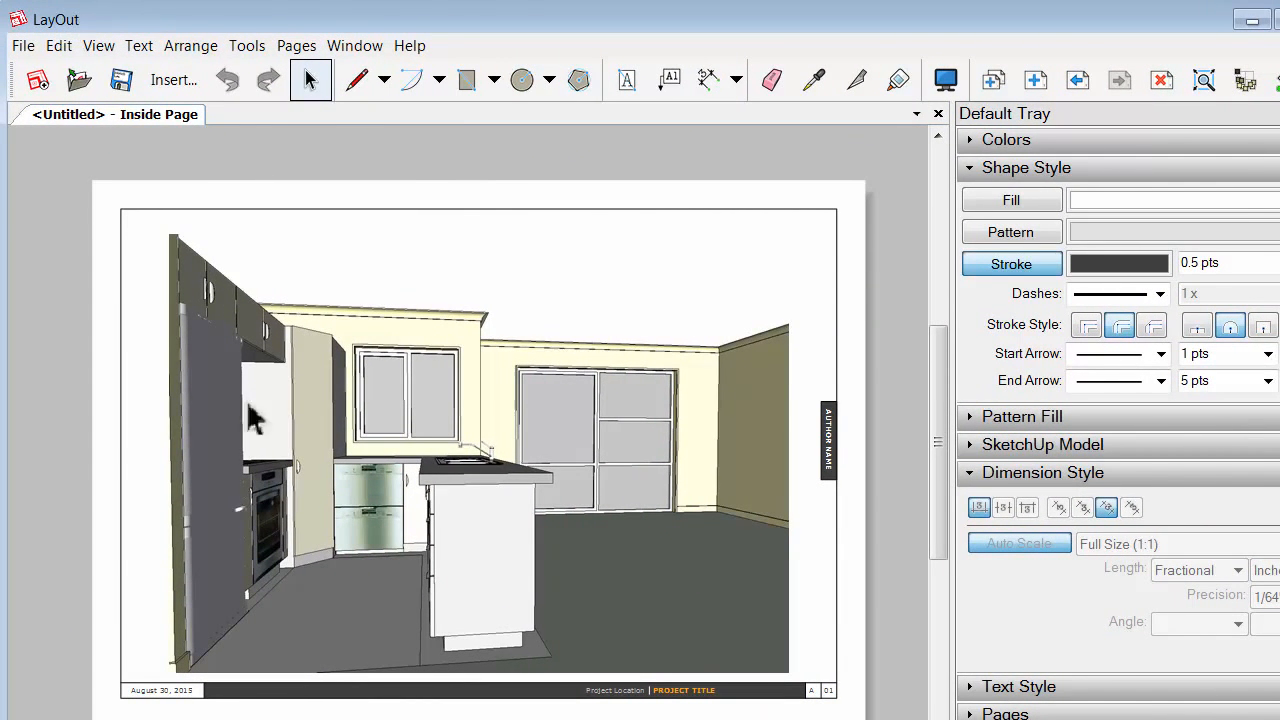
left_click_drag(275, 719, 275, 710)
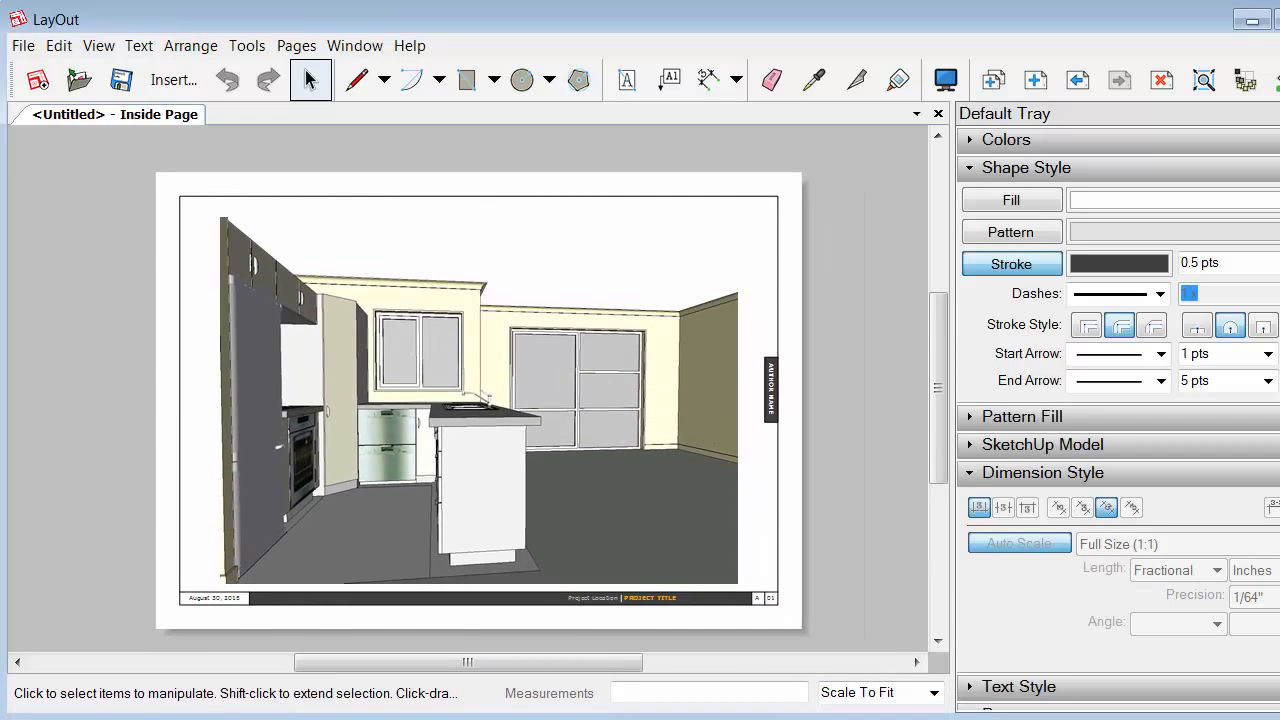
left_click_drag(1279, 625, 1270, 625)
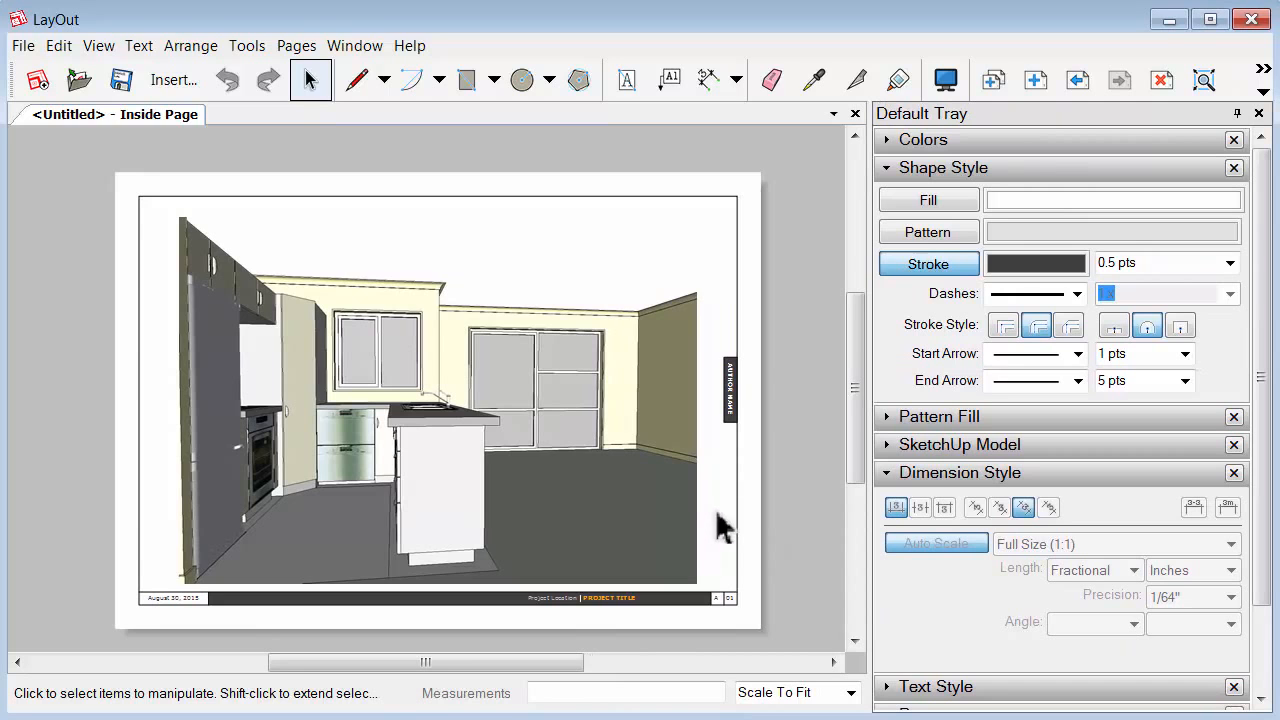
Show the Floor Plan scene in the page's model viewport and set its scale to 1mm:50mm (1:50)
middle_click_drag(523, 531, 522, 497)
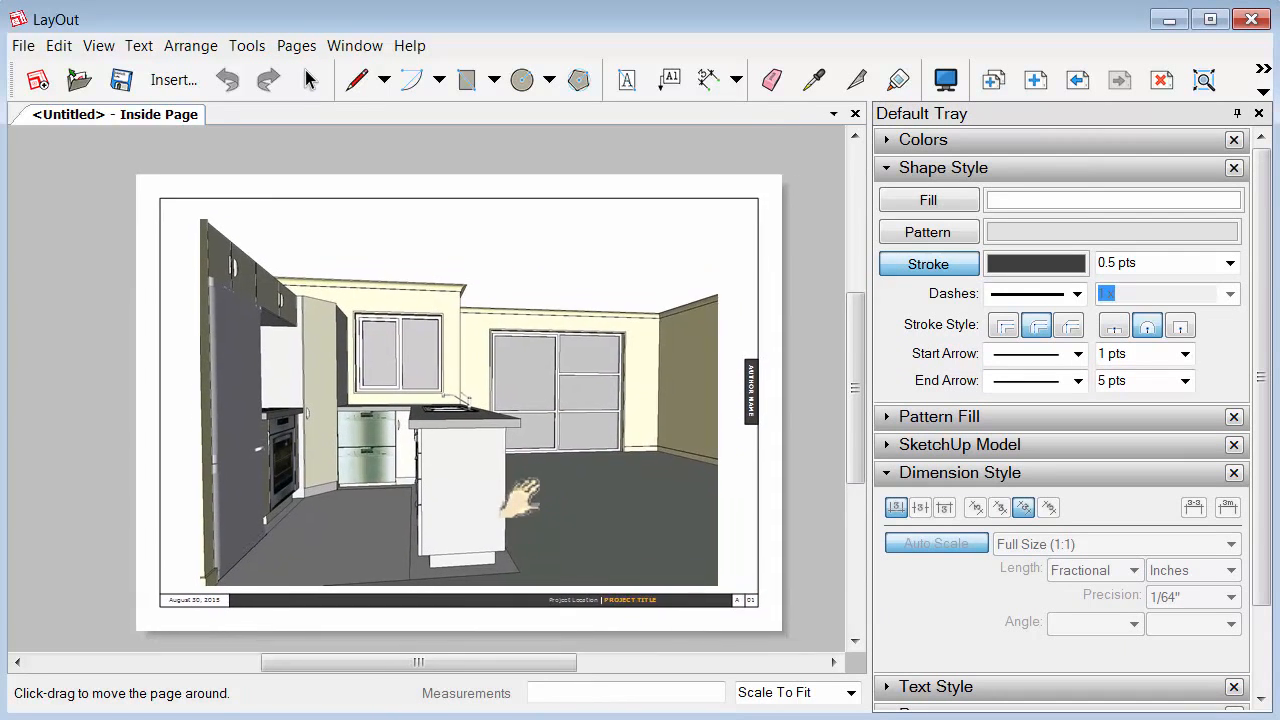
scroll(477, 451, "up", 3)
scroll(477, 451, "down", 5)
scroll(477, 449, "up", 2)
middle_click_drag(477, 449, 410, 421)
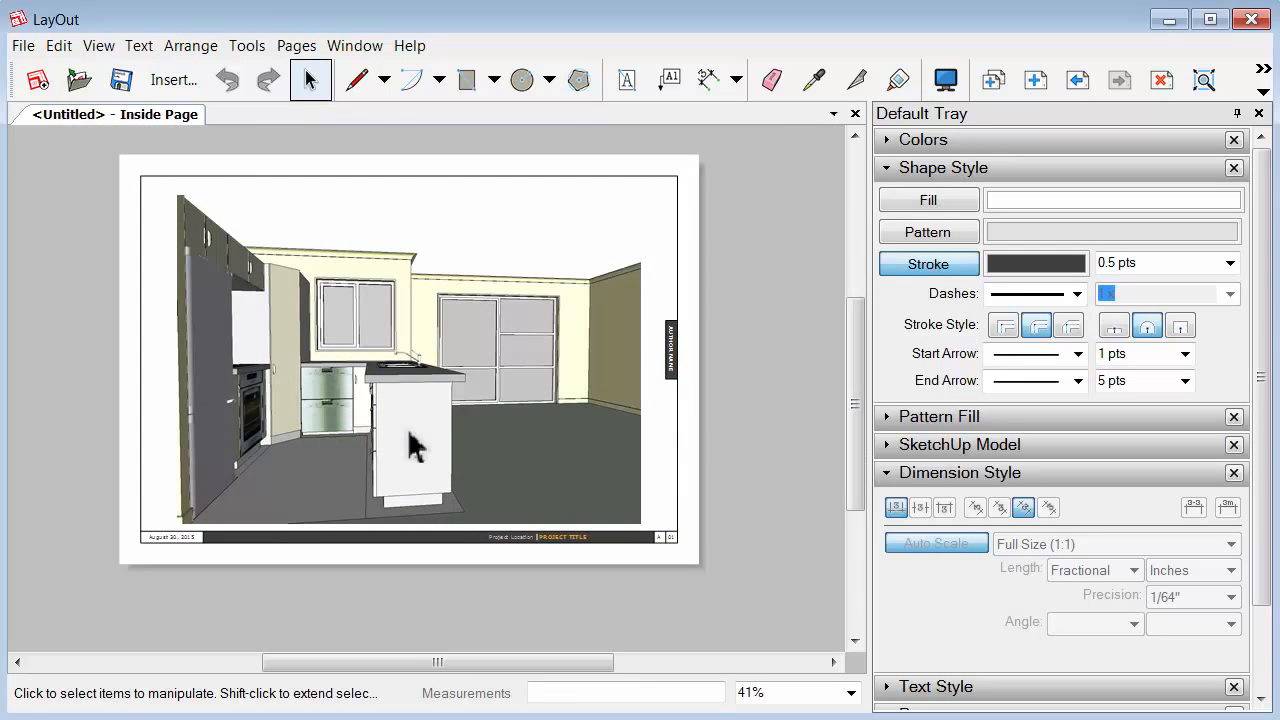
left_click(410, 432)
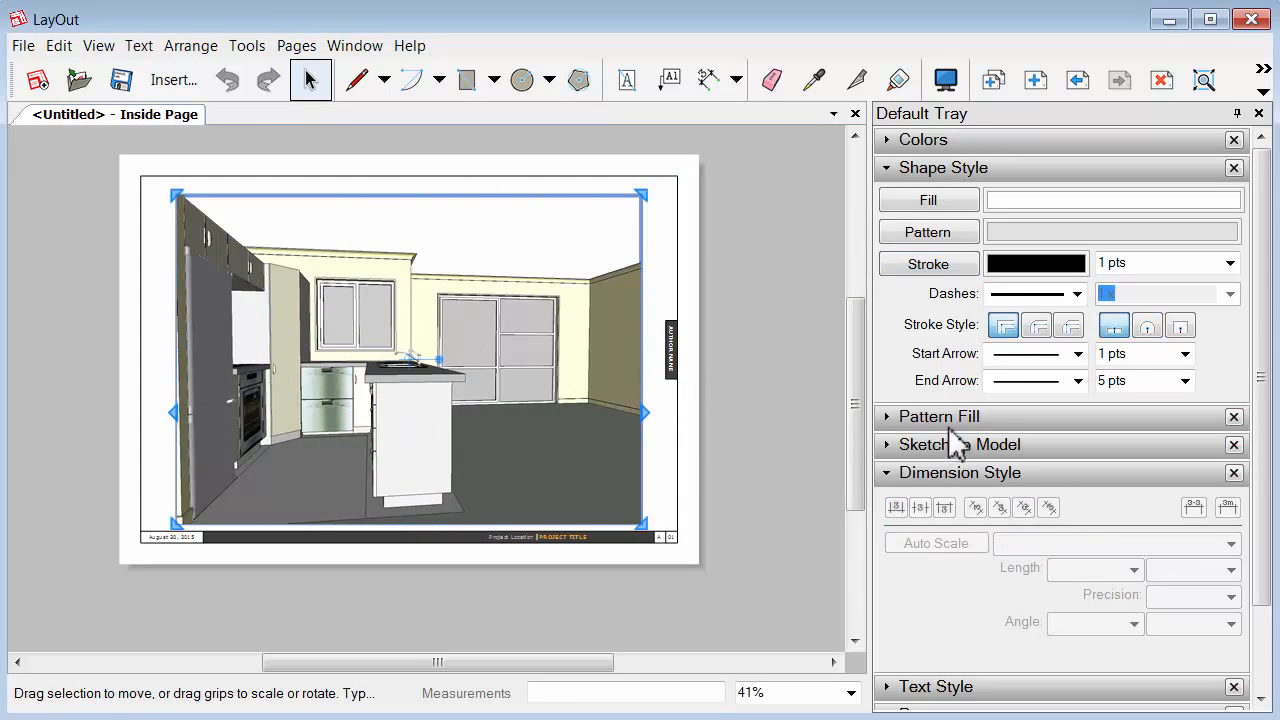
left_click(930, 445)
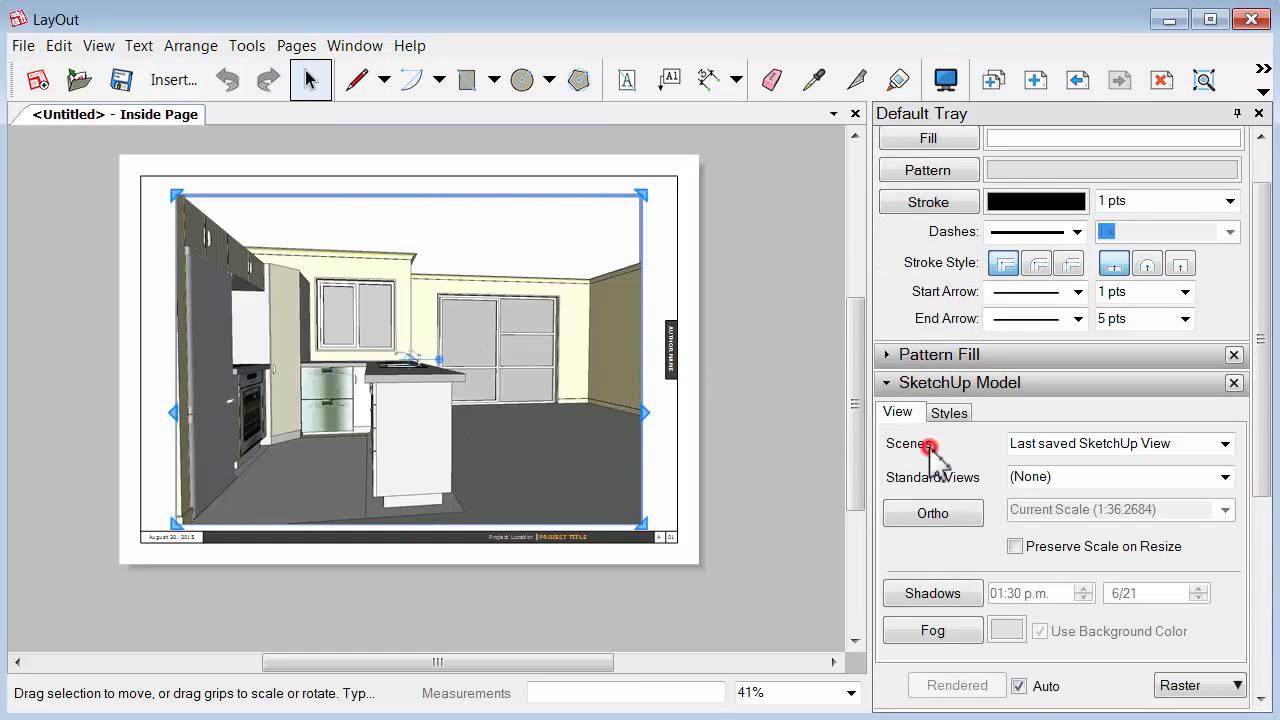
left_click(1225, 445)
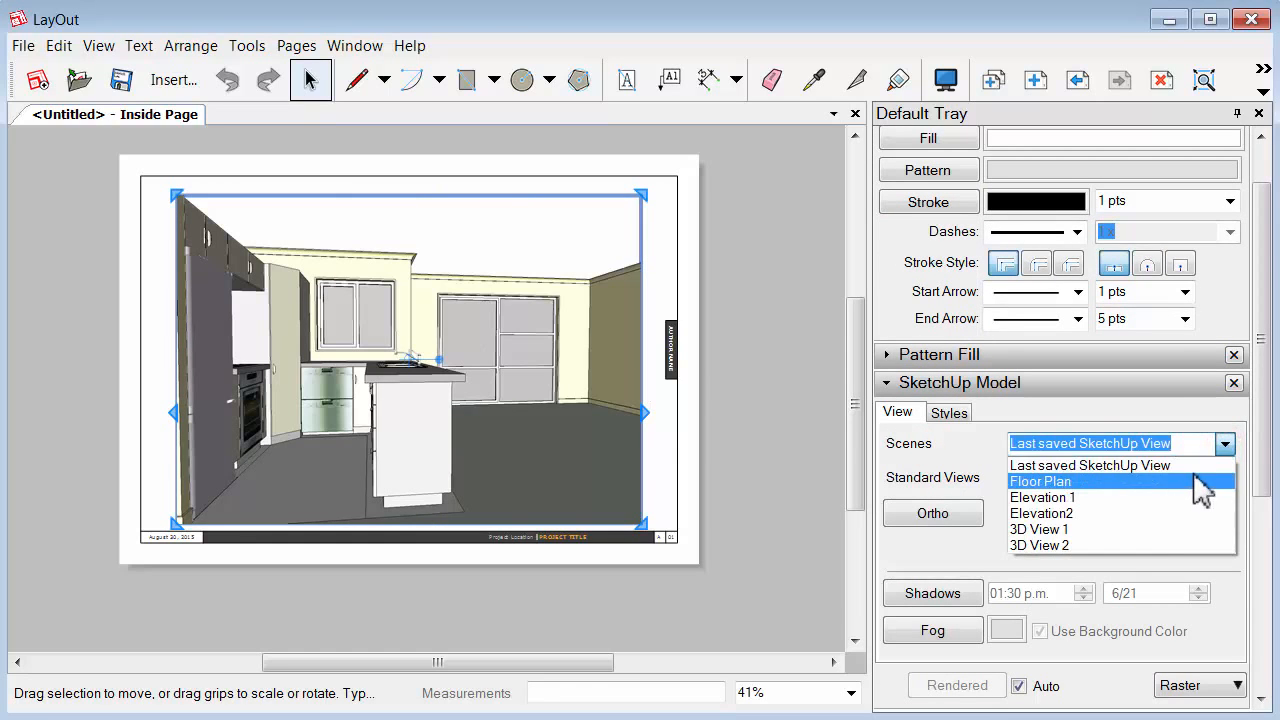
left_click(1193, 481)
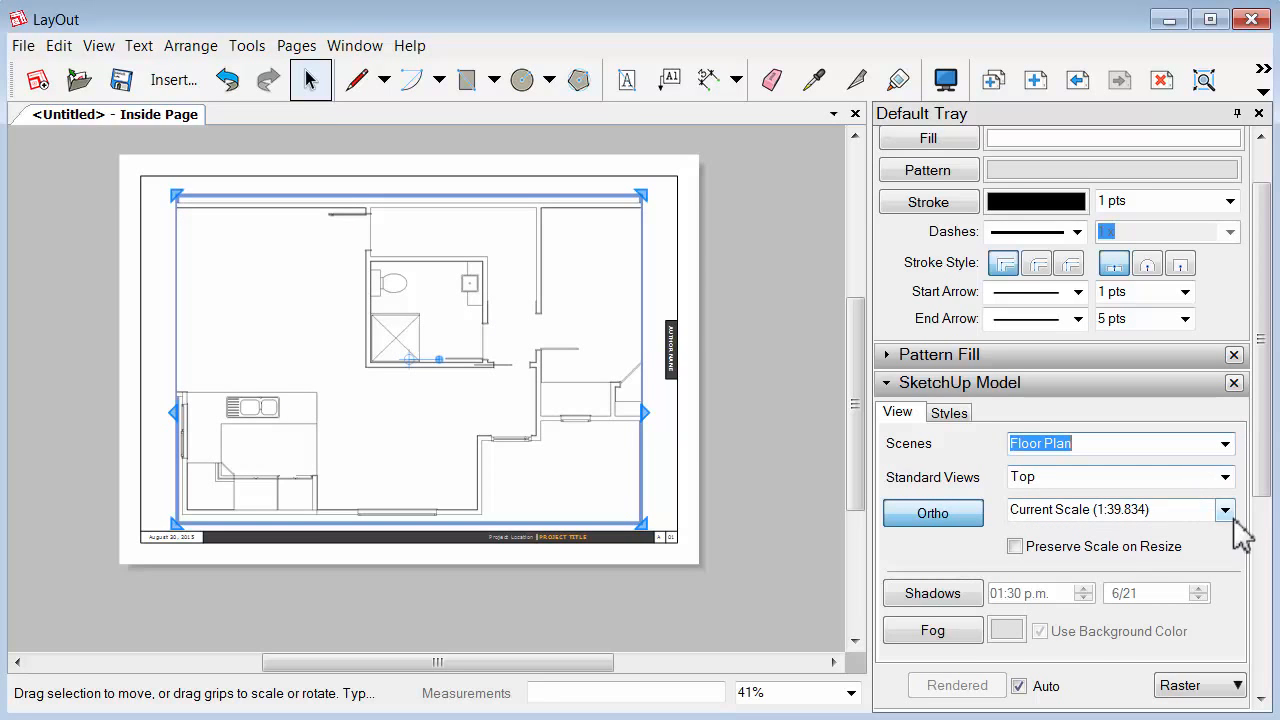
left_click(1225, 511)
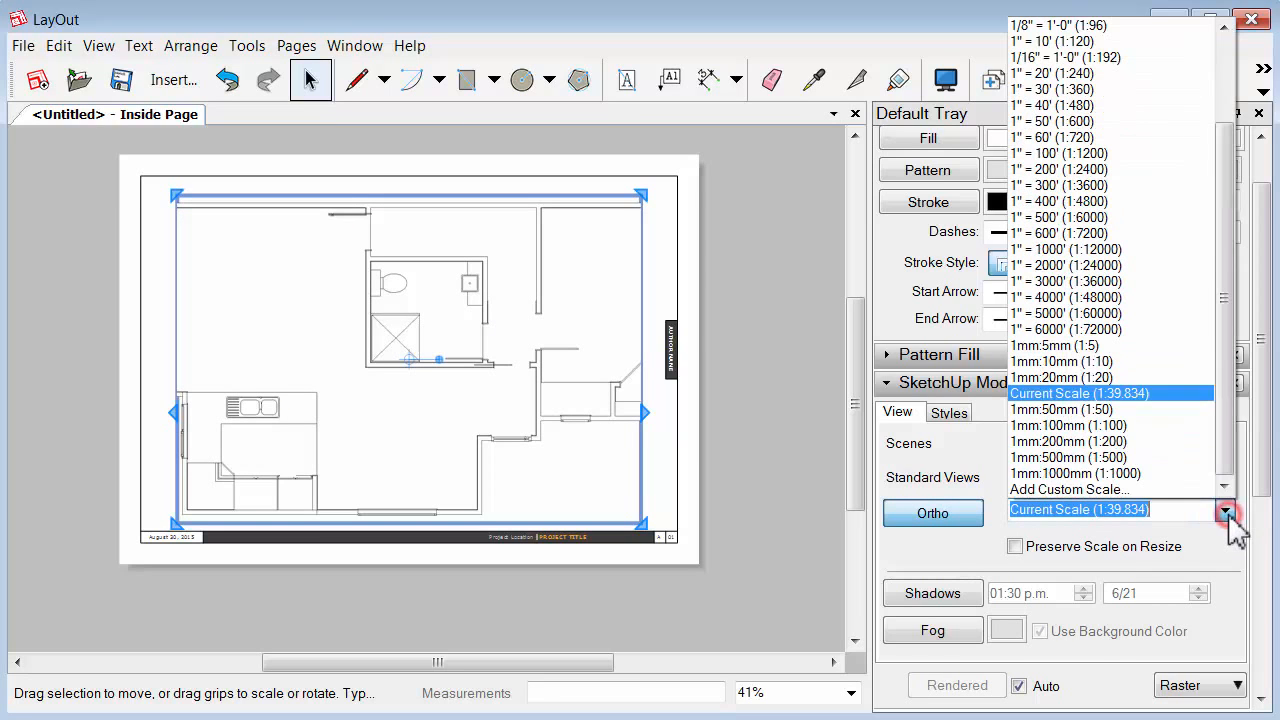
left_click(1148, 410)
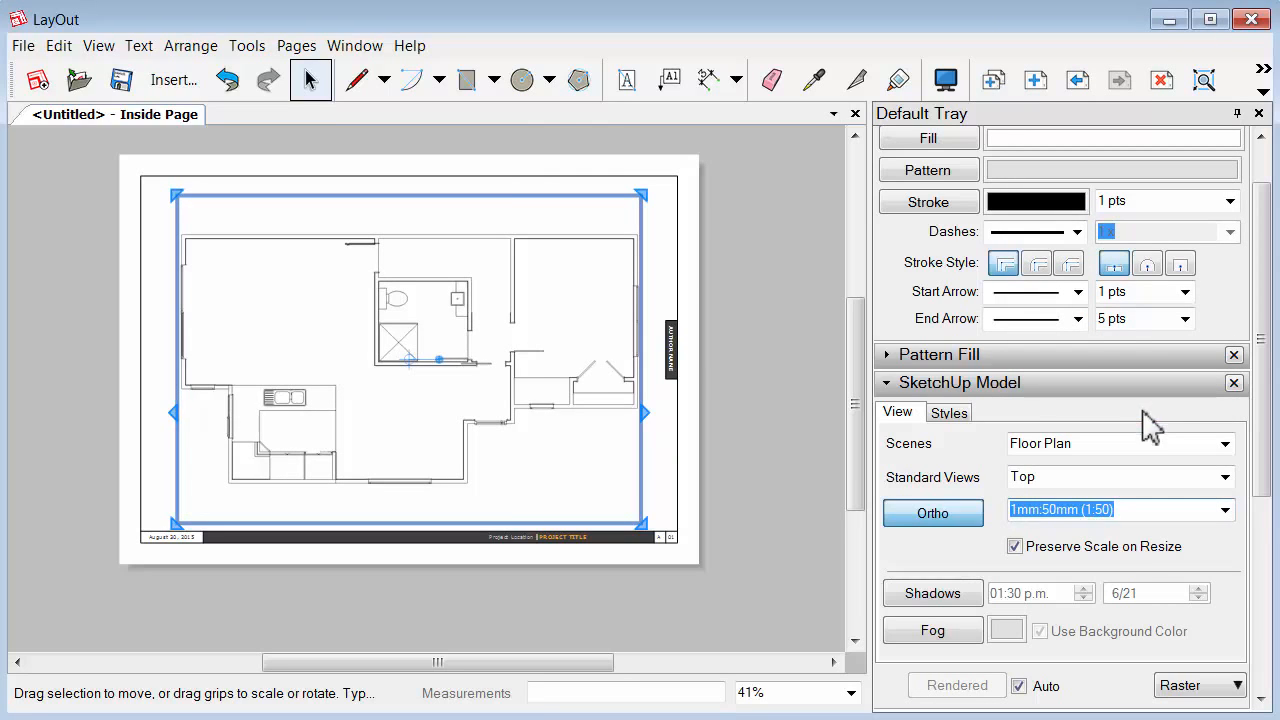
Try to resize the floor plan viewport from its side edge with Preserve Scale on Resize enabled
left_click(726, 344)
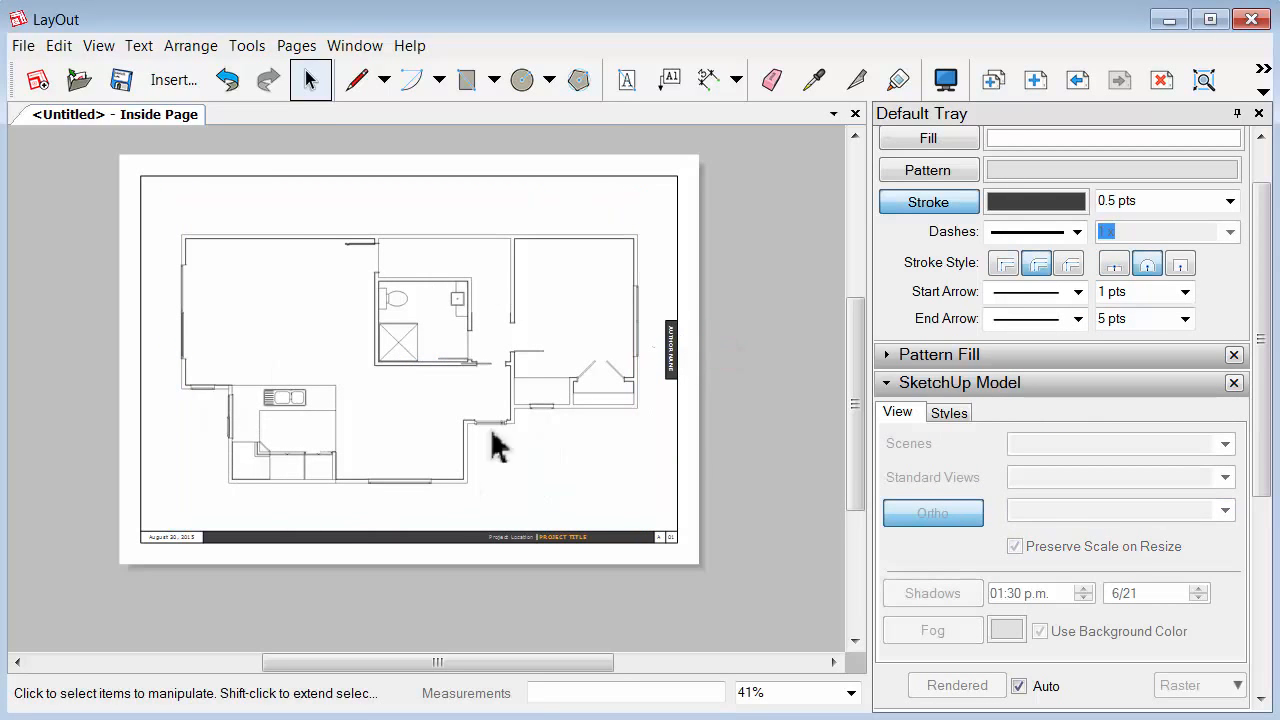
left_click(586, 317)
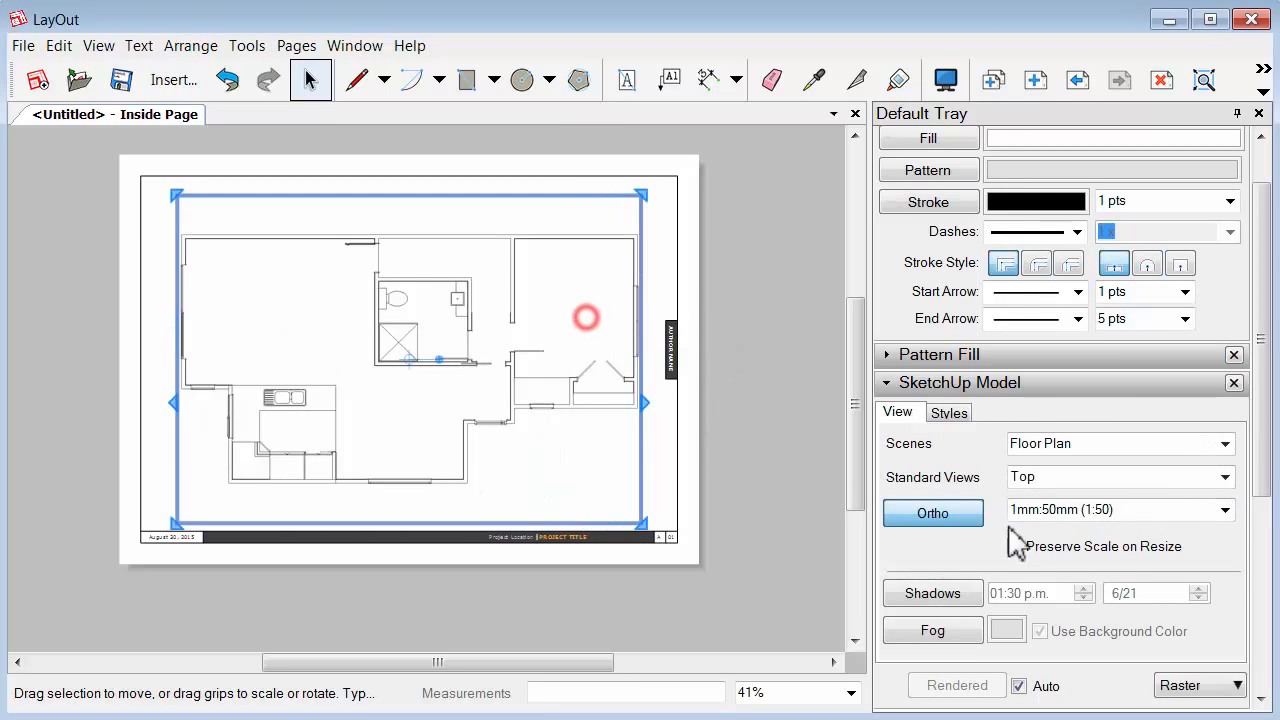
left_click(1015, 546)
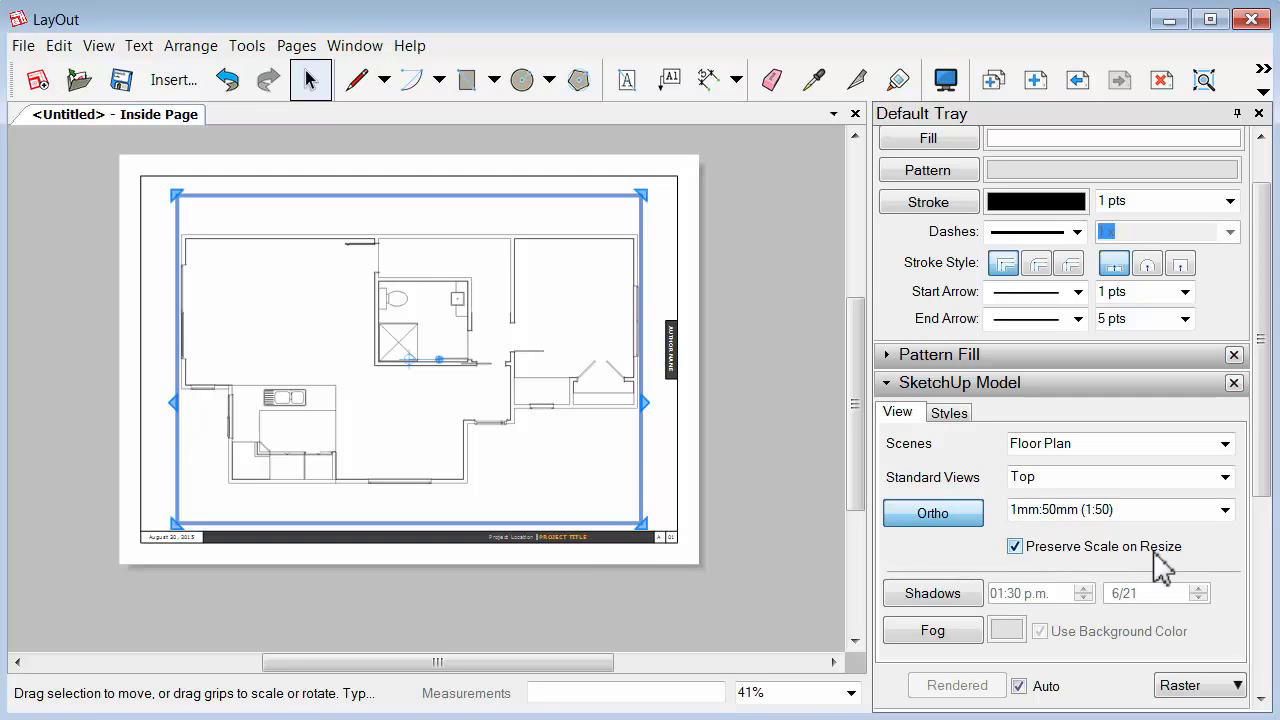
mouse_move(644, 410)
left_mouse_down()
mouse_move(672, 414)
mouse_move(651, 413)
left_mouse_up()
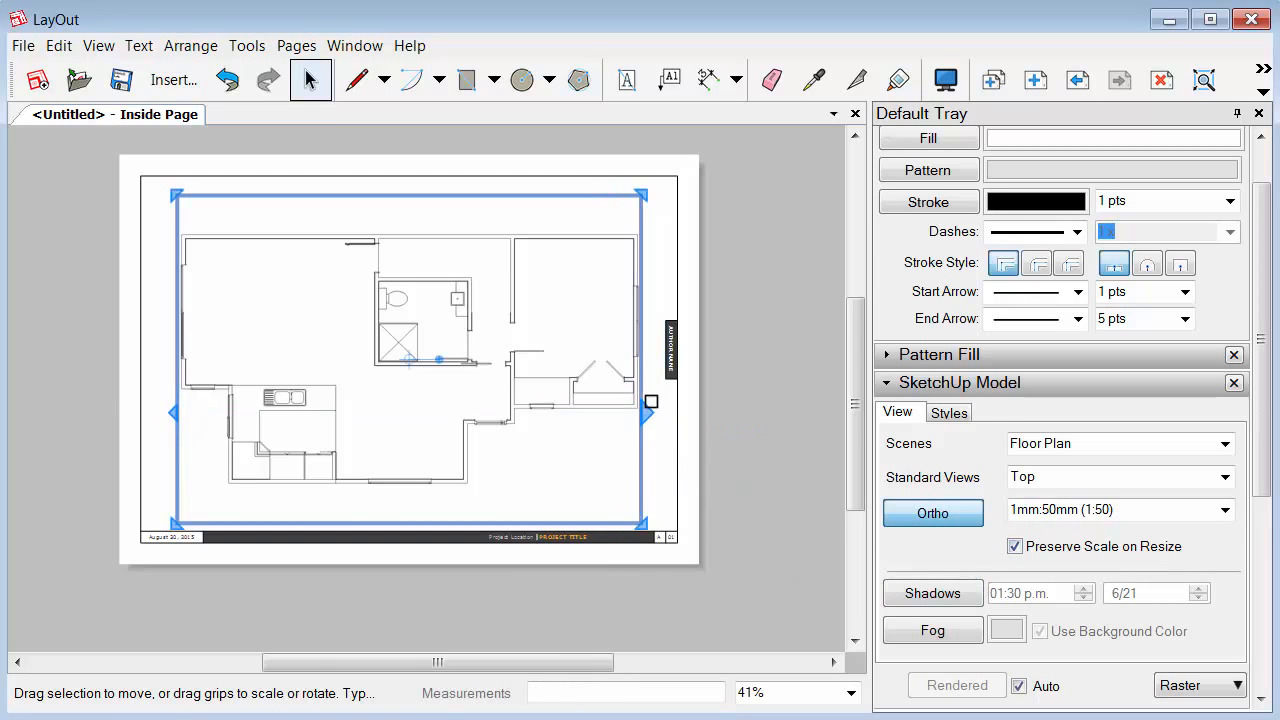
scroll(643, 375, "up", 5)
left_click_drag(648, 369, 698, 377)
Examine the raster linework of the floor plan up close around the kitchen corner
scroll(663, 411, "down", 2)
scroll(664, 408, "down", 2)
middle_click_drag(666, 403, 420, 405)
scroll(411, 400, "down", 2)
scroll(417, 429, "up", 12)
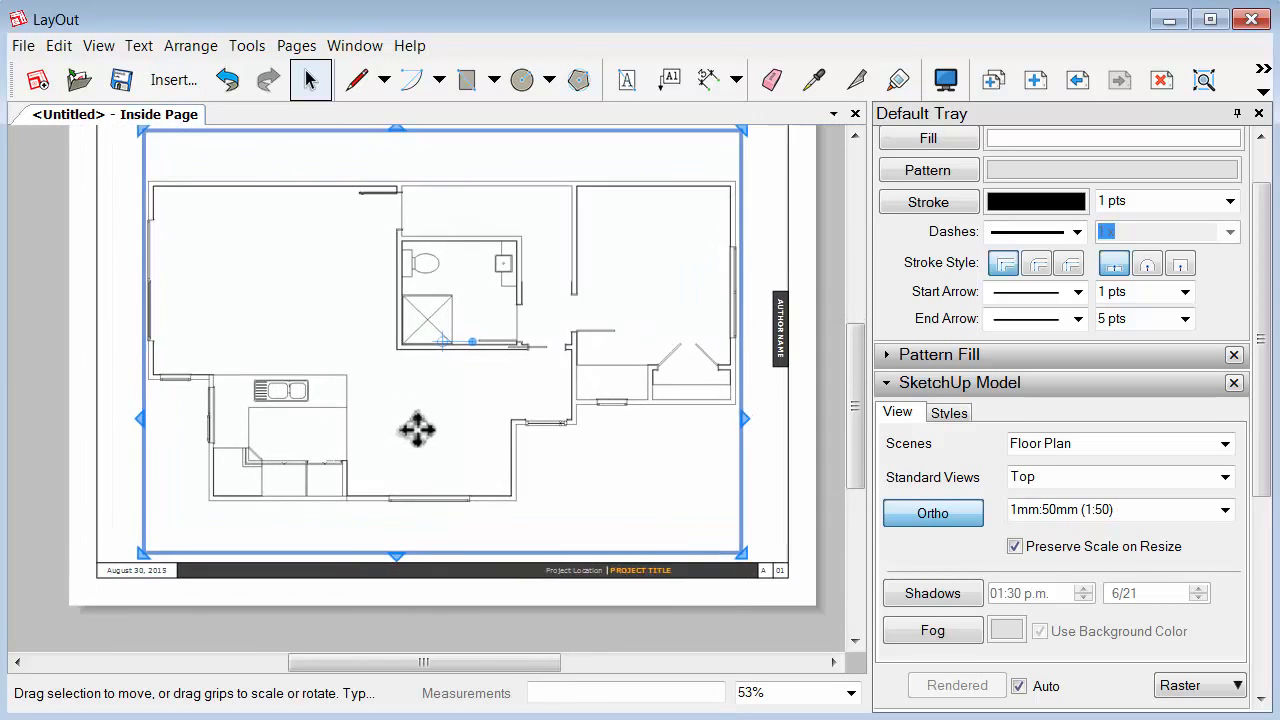
scroll(295, 492, "down", 8)
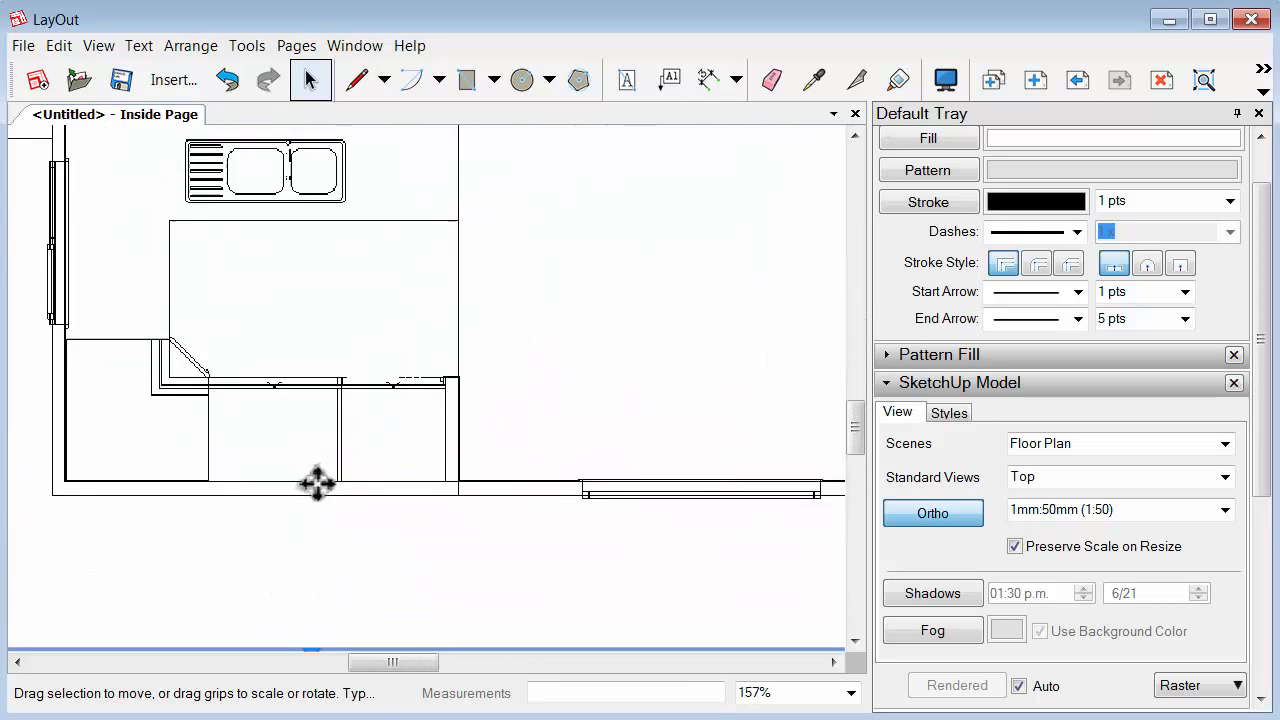
scroll(287, 425, "down", 2)
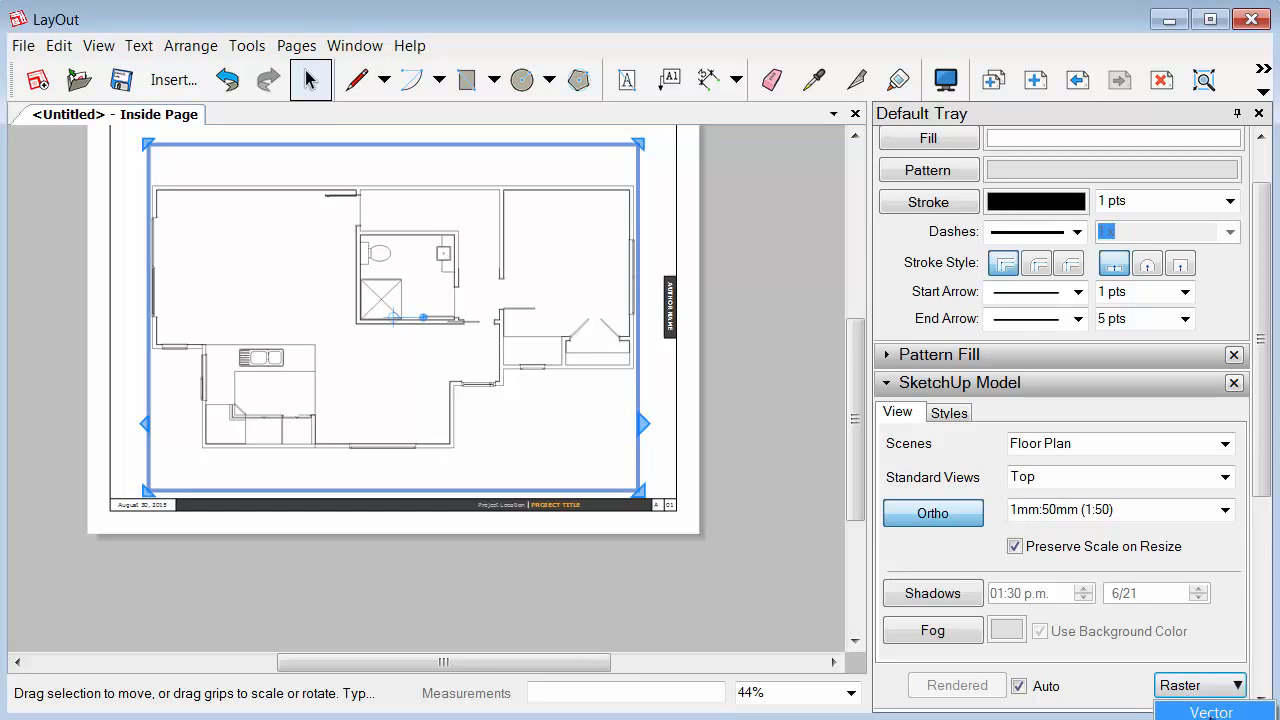
Set the floor plan viewport's rendering to Hybrid and check the kitchen linework up close
left_click(1211, 713)
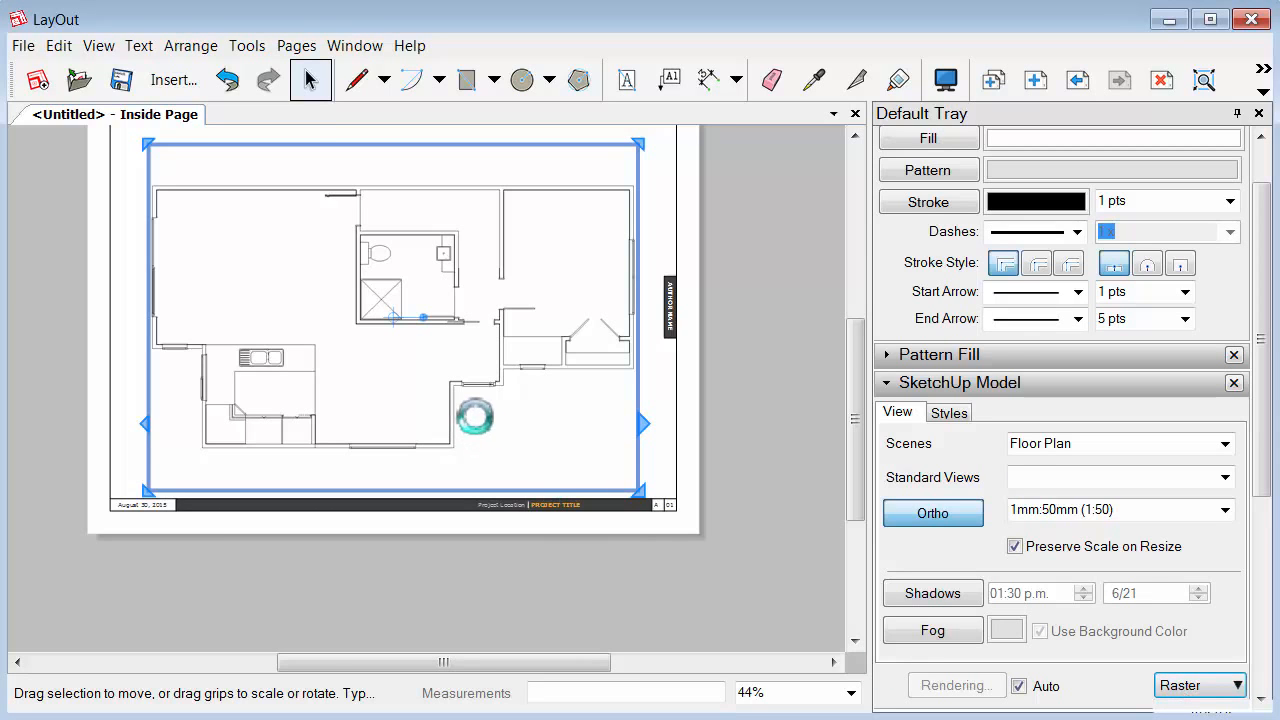
scroll(316, 340, "up", 3)
scroll(270, 550, "up", 5)
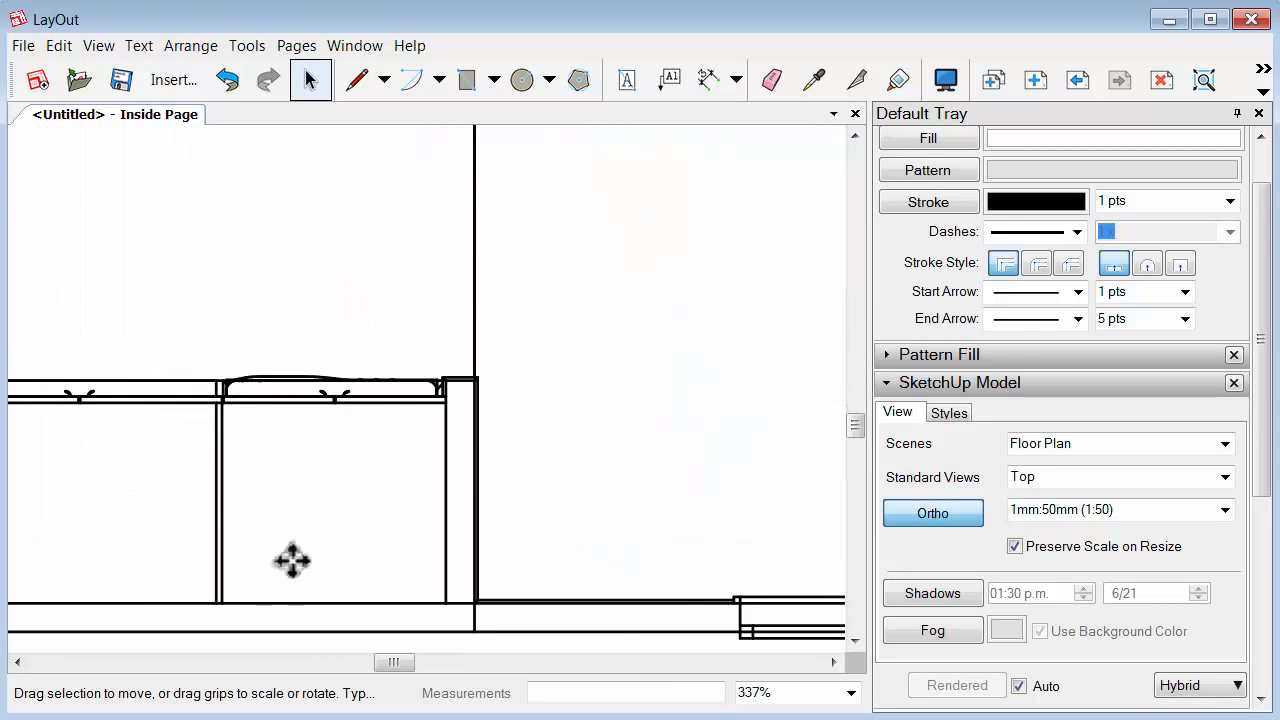
scroll(443, 476, "up", 3)
scroll(403, 286, "down", 4)
scroll(425, 451, "down", 5)
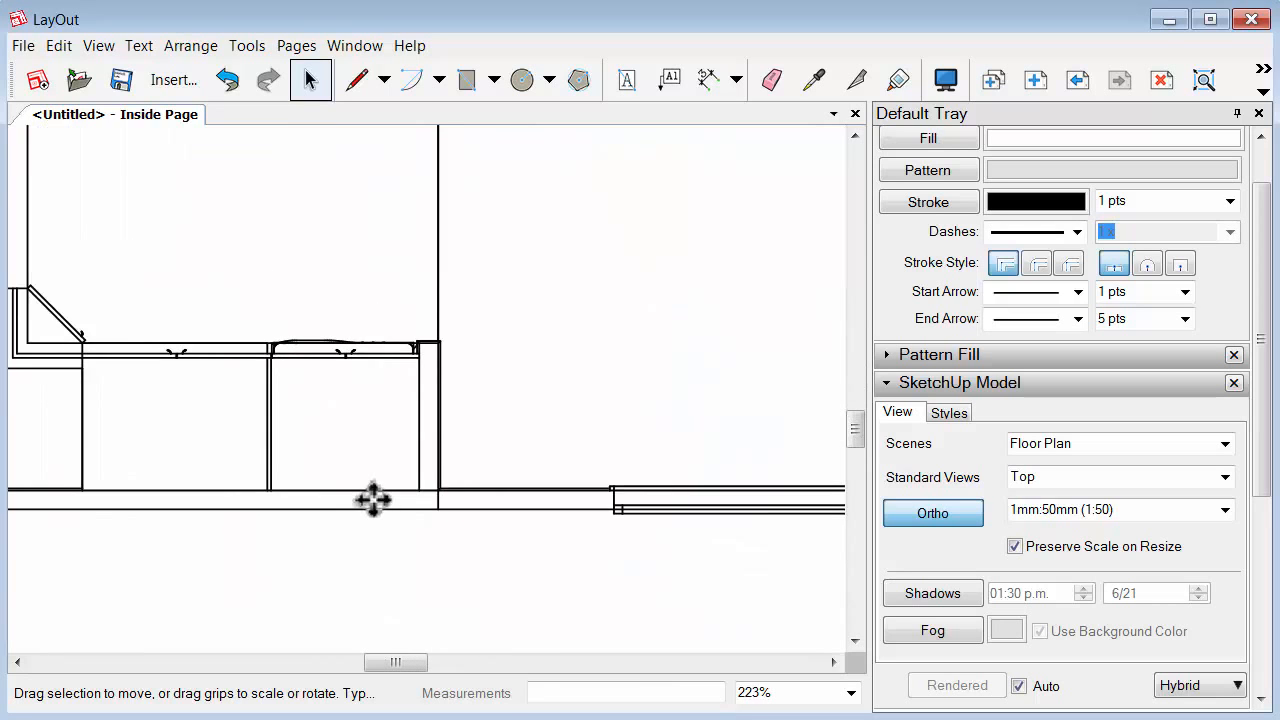
Try Vector rendering on the floor plan viewport, then return it to Hybrid
left_click(1203, 690)
left_click(1200, 708)
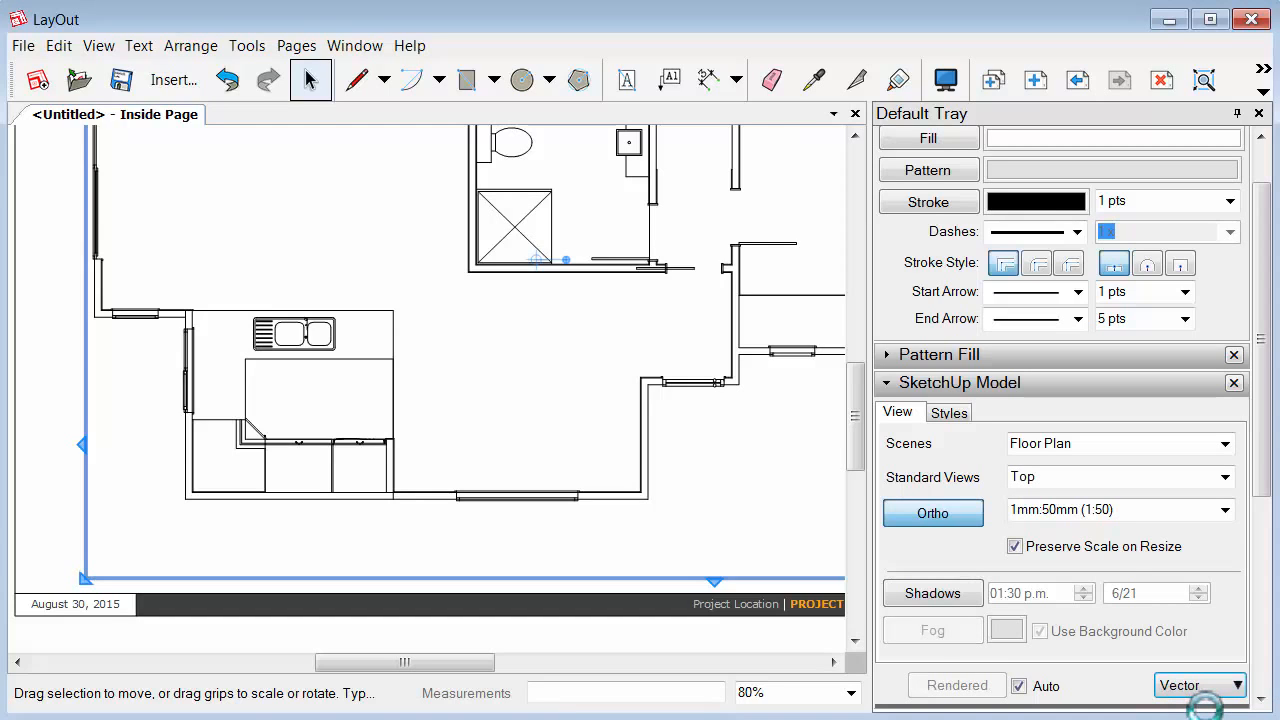
left_click(1201, 682)
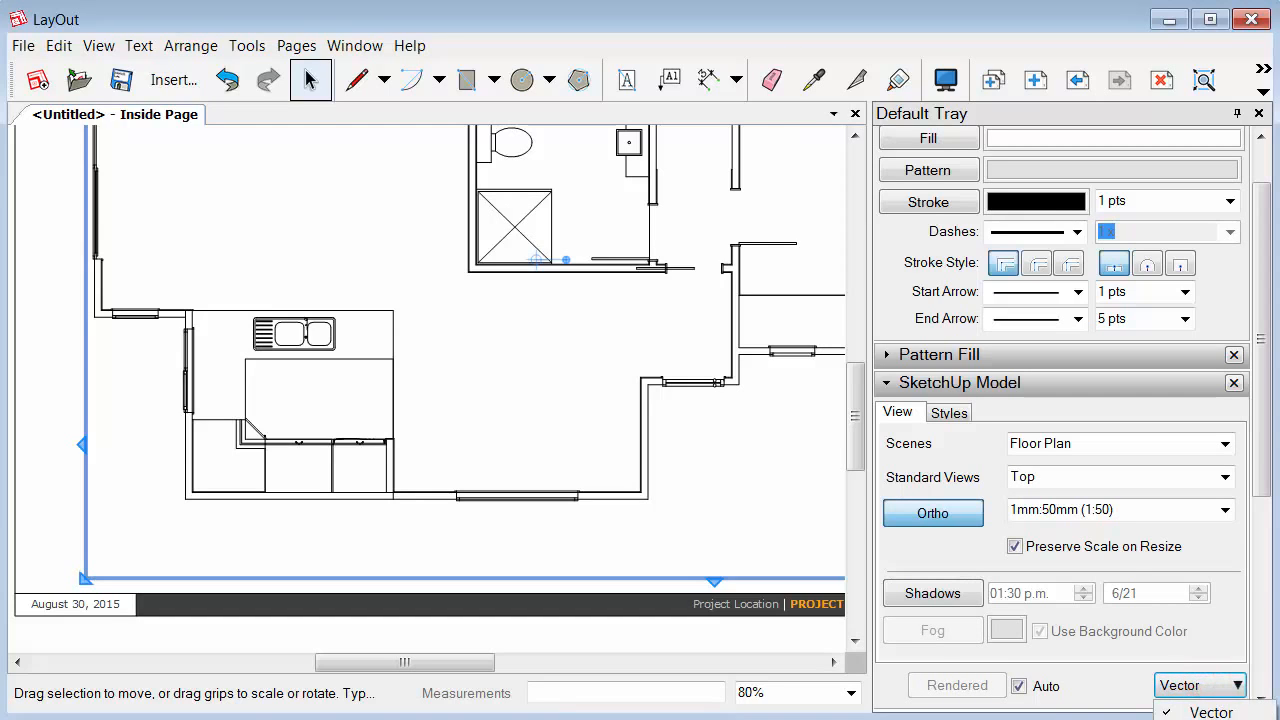
left_click(1208, 712)
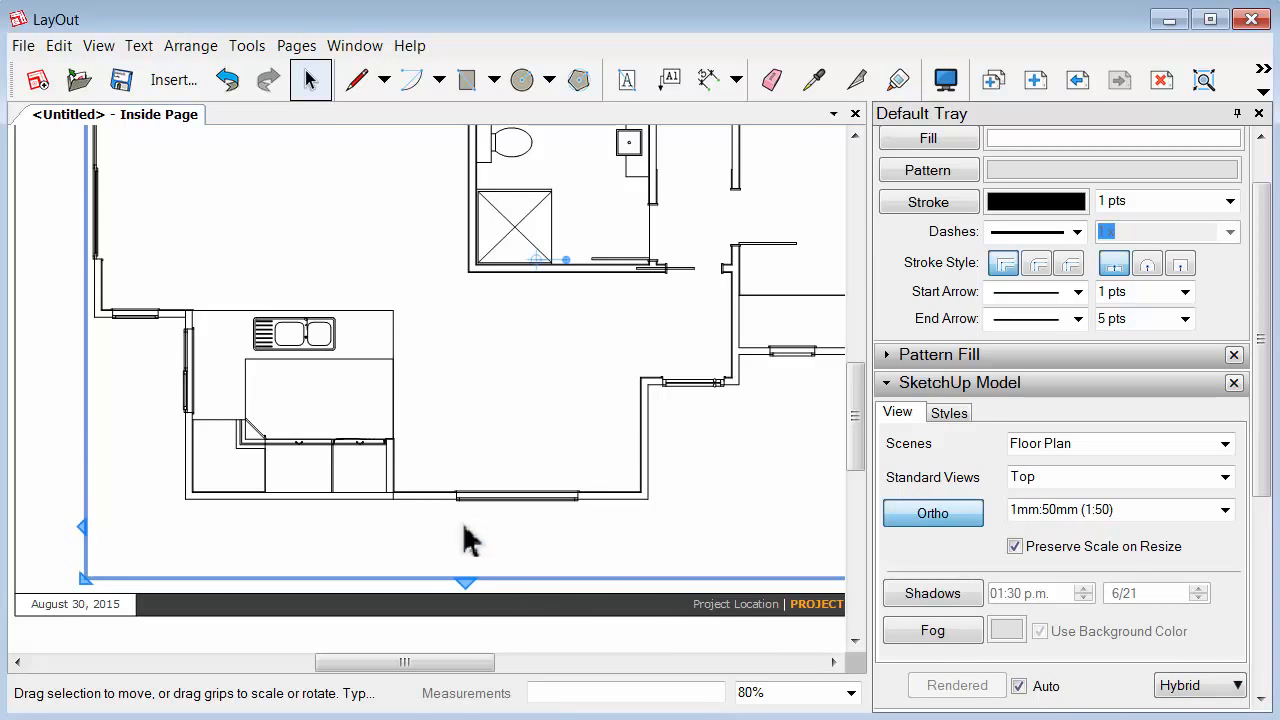
Deselect the viewport and give the linear dimension tool slash marks for both its start and end arrows
left_click(46, 407)
scroll(184, 474, "down", 5)
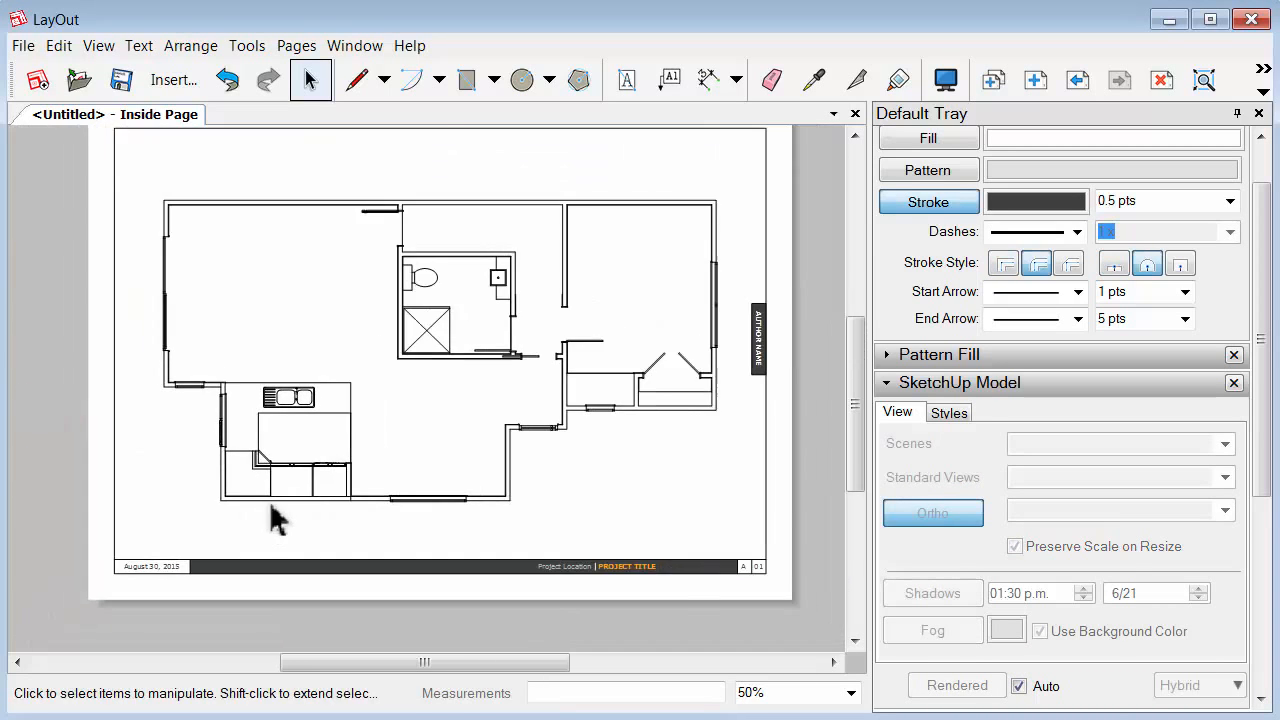
middle_click_drag(332, 408, 374, 389)
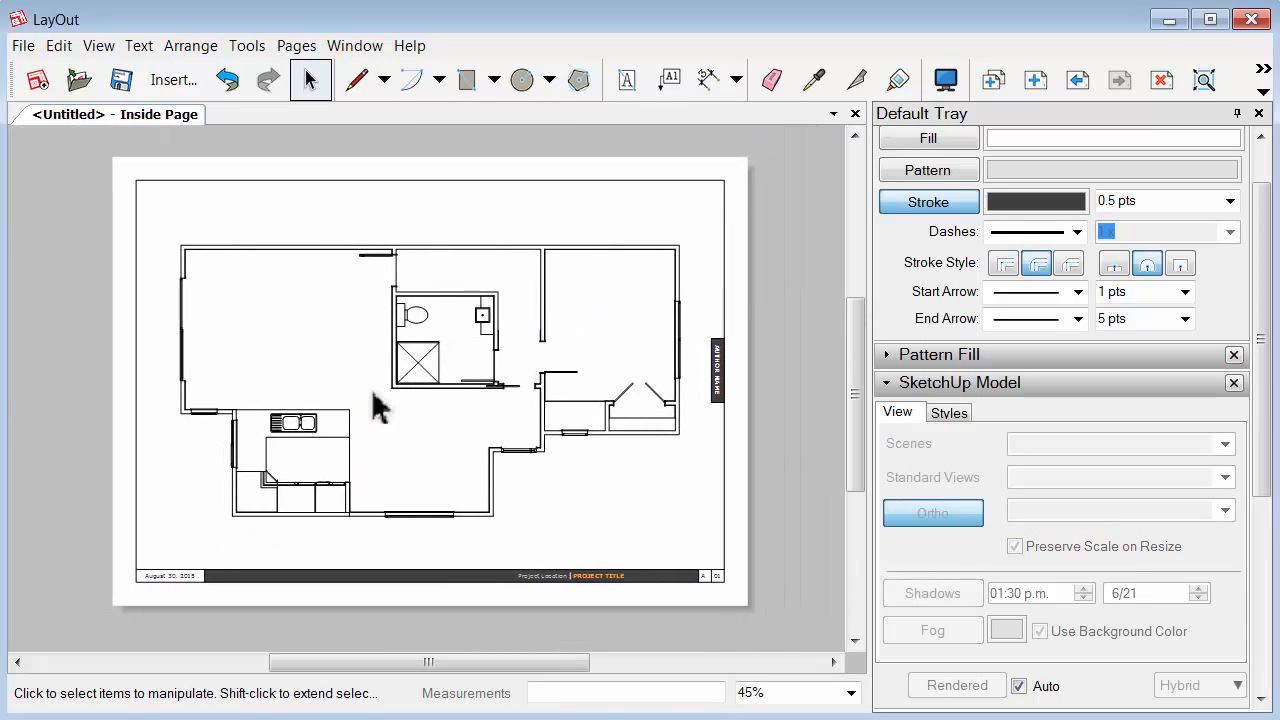
left_click(704, 84)
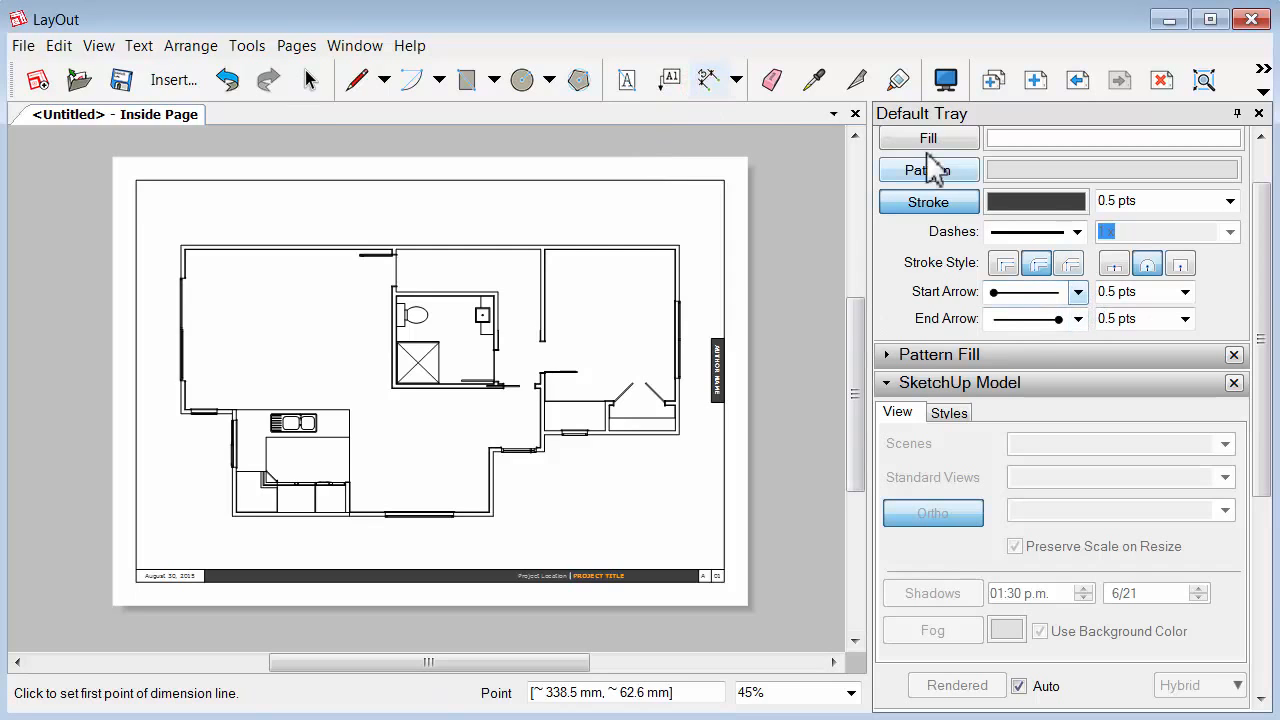
scroll(1268, 262, "up", 2)
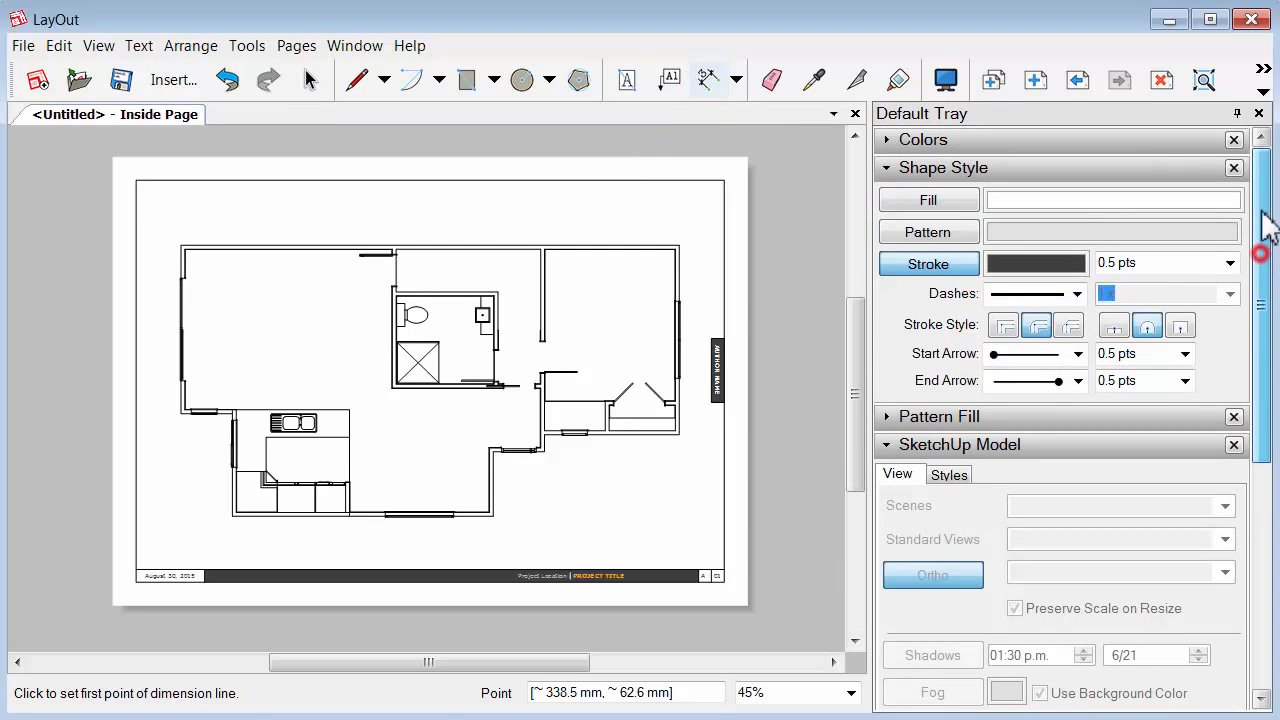
left_click(1078, 354)
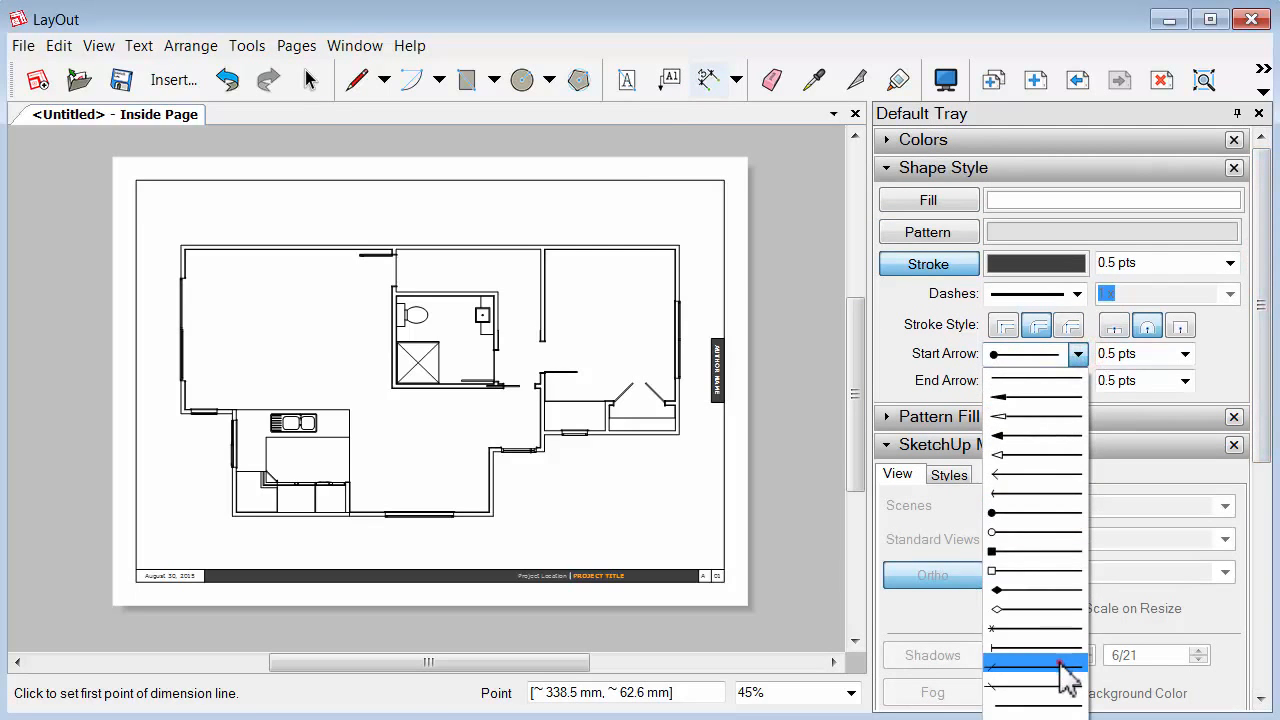
left_click(1060, 667)
left_click(1078, 381)
left_click(1038, 690)
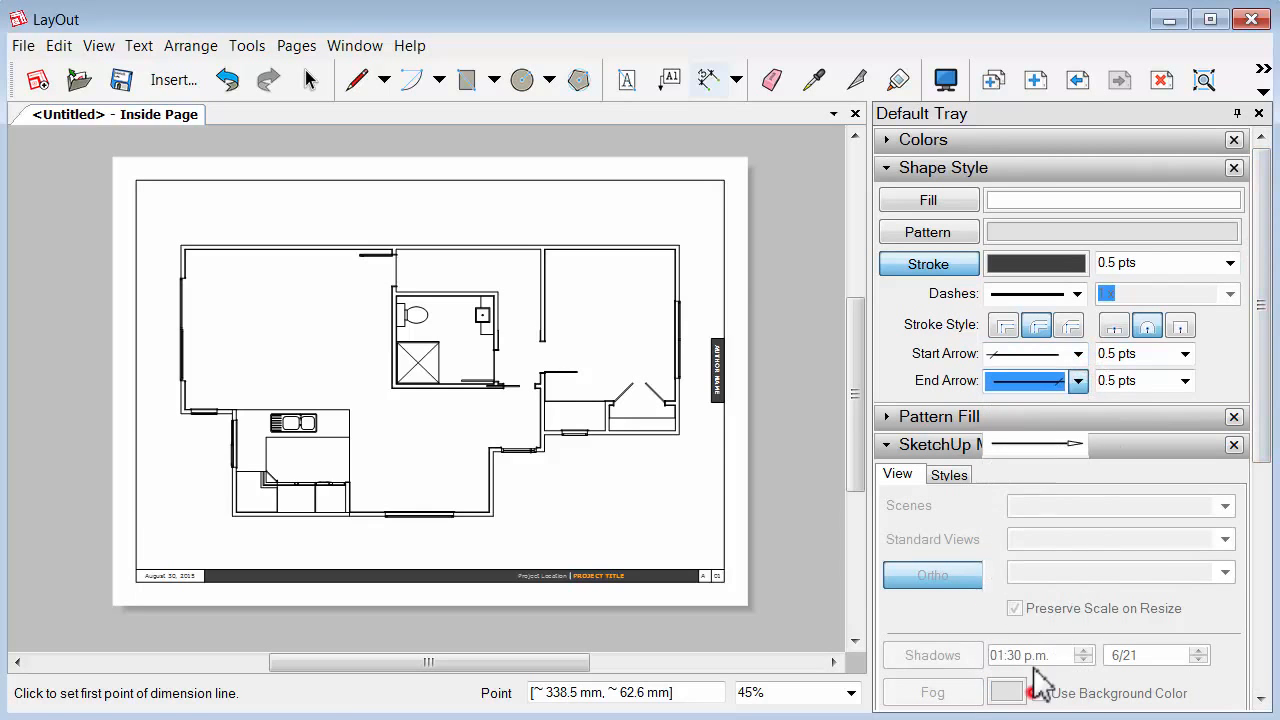
Hide the units in the dimension text and set the dimension length to decimal millimeters with precision 1
left_click_drag(1264, 302, 1257, 606)
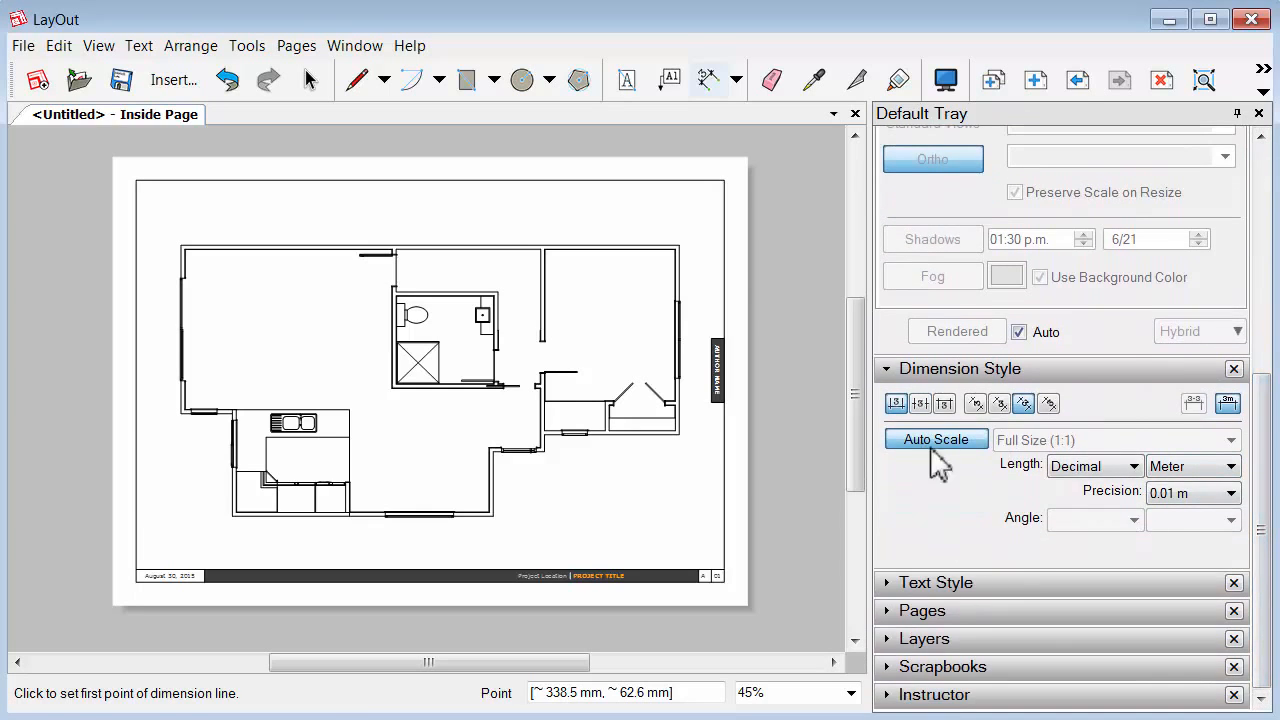
left_click(1229, 403)
left_click(1225, 468)
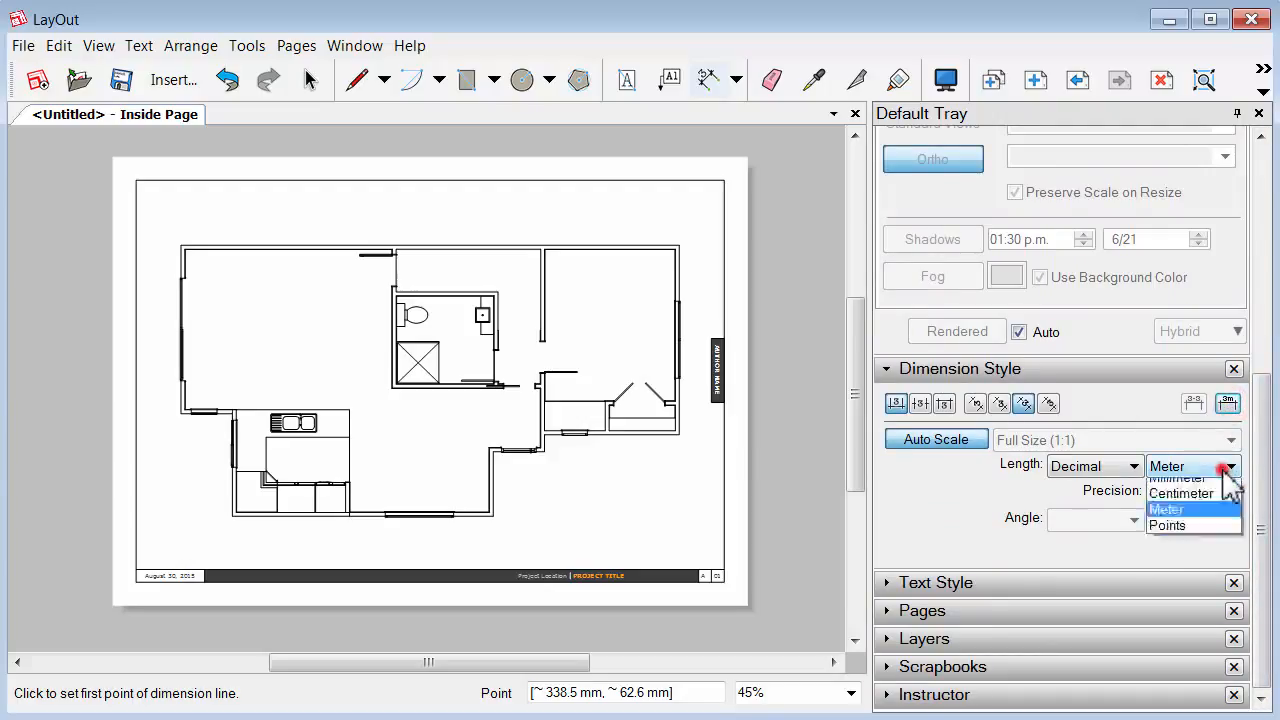
left_click(1202, 521)
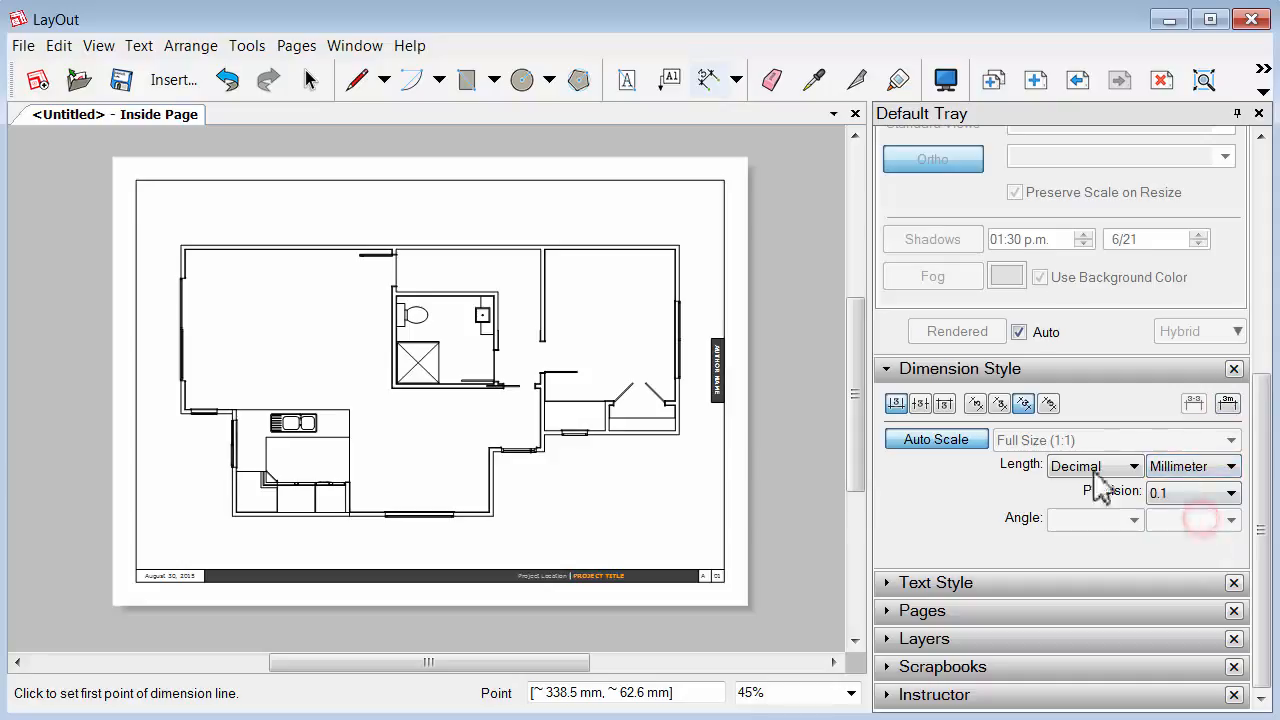
left_click(1172, 492)
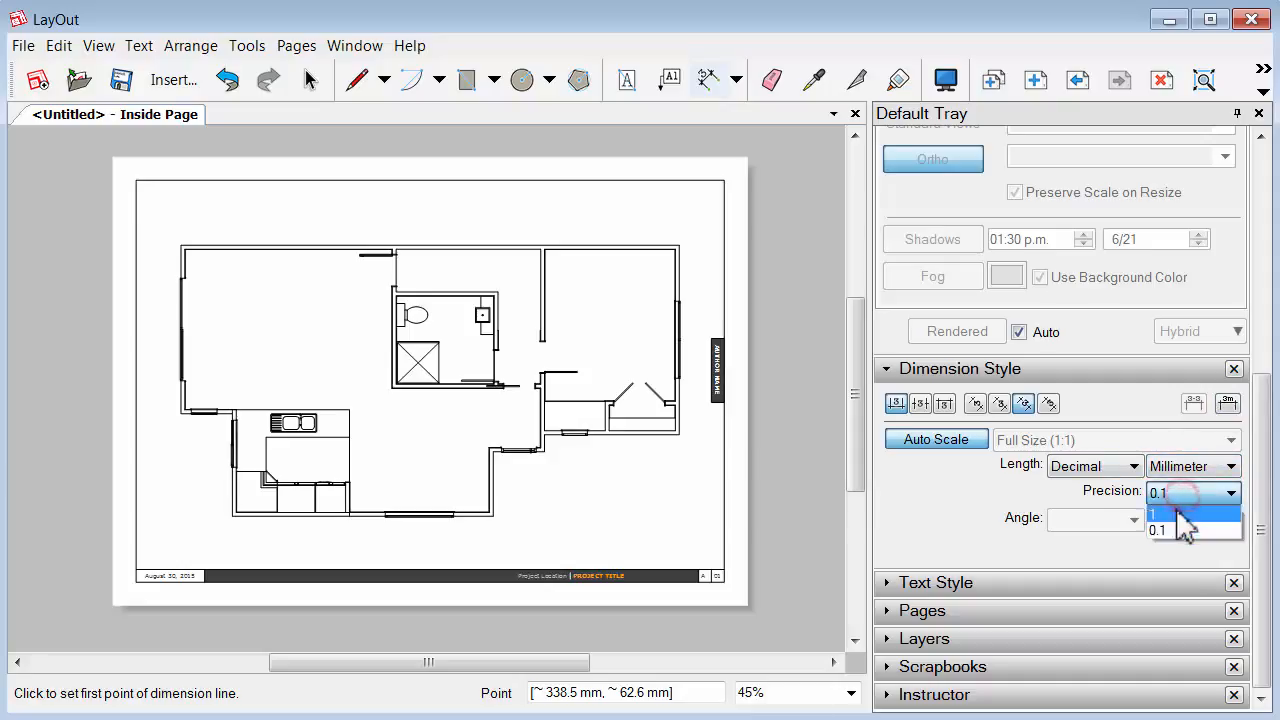
left_click(1175, 510)
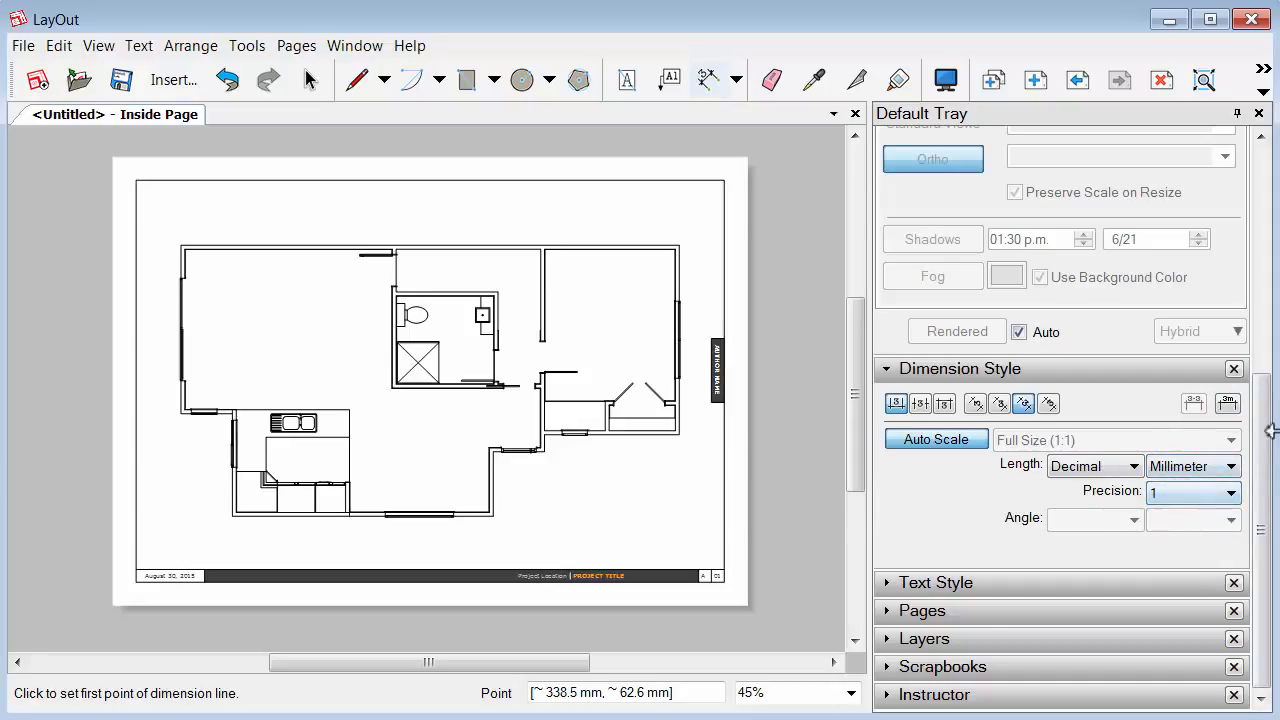
Set the dimension text font to ARchitxt
left_click(896, 586)
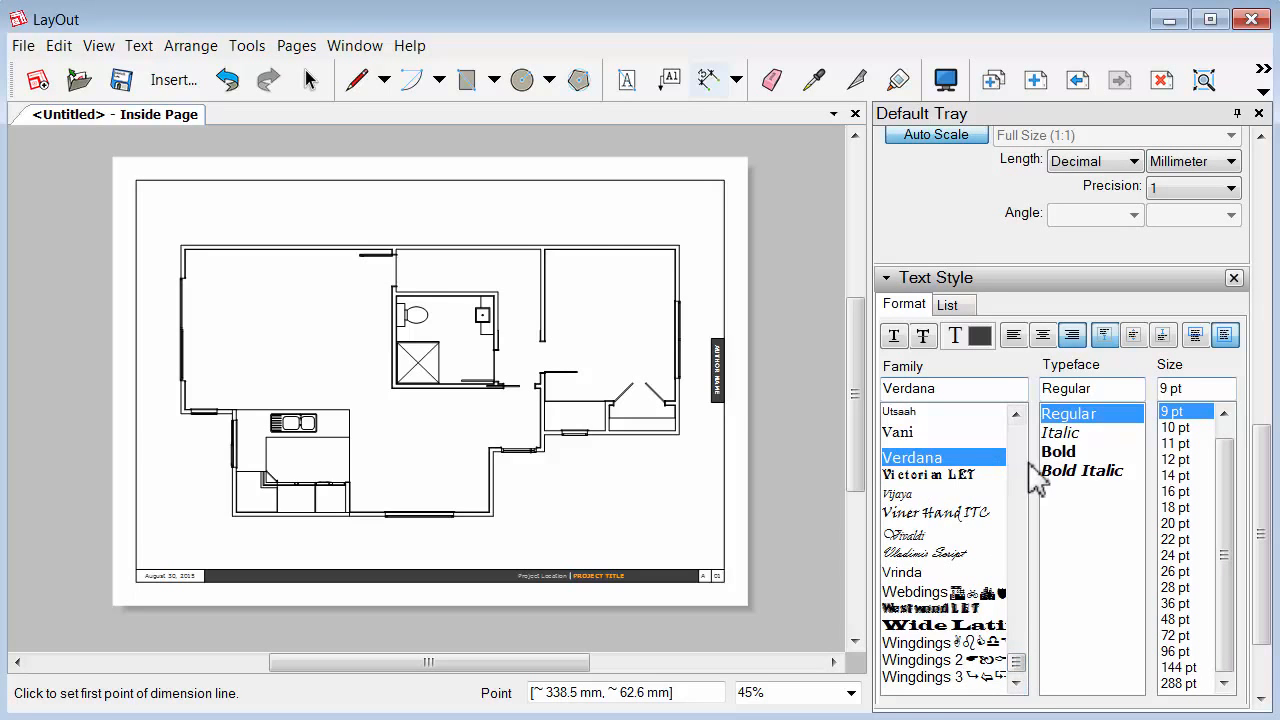
left_click_drag(1018, 668, 1034, 436)
left_click(948, 584)
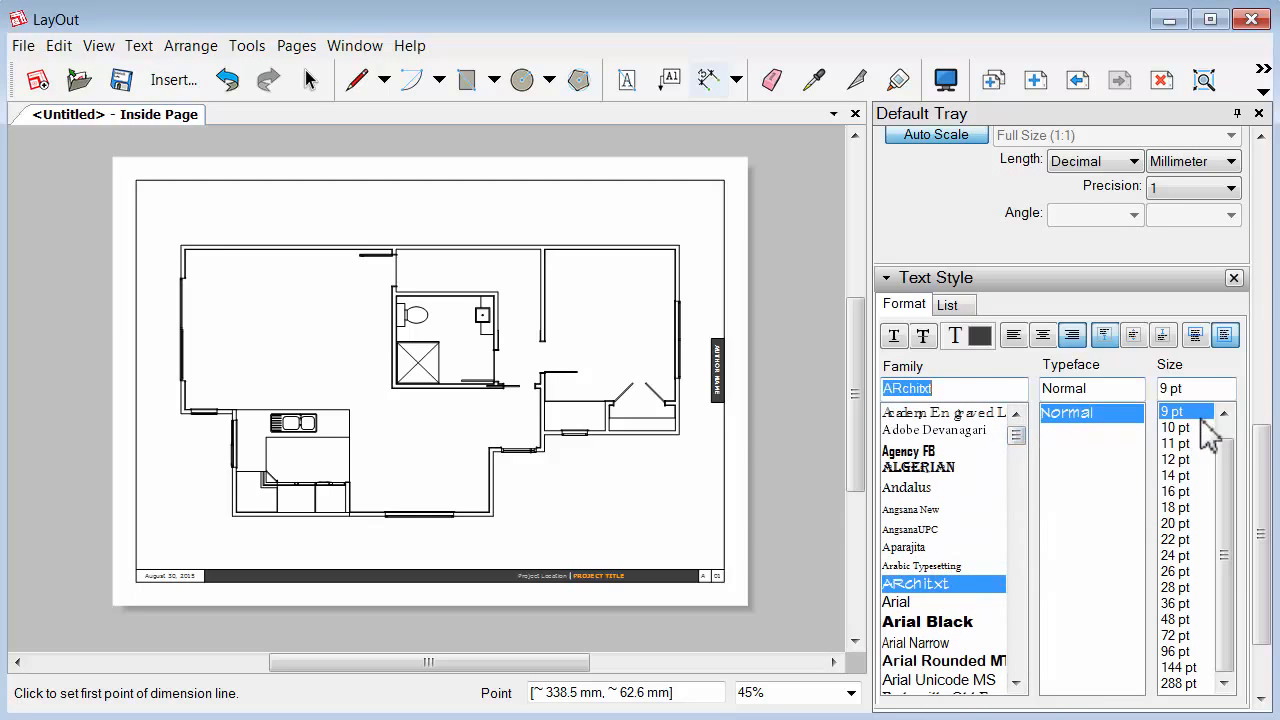
scroll(1262, 437, "up", 10)
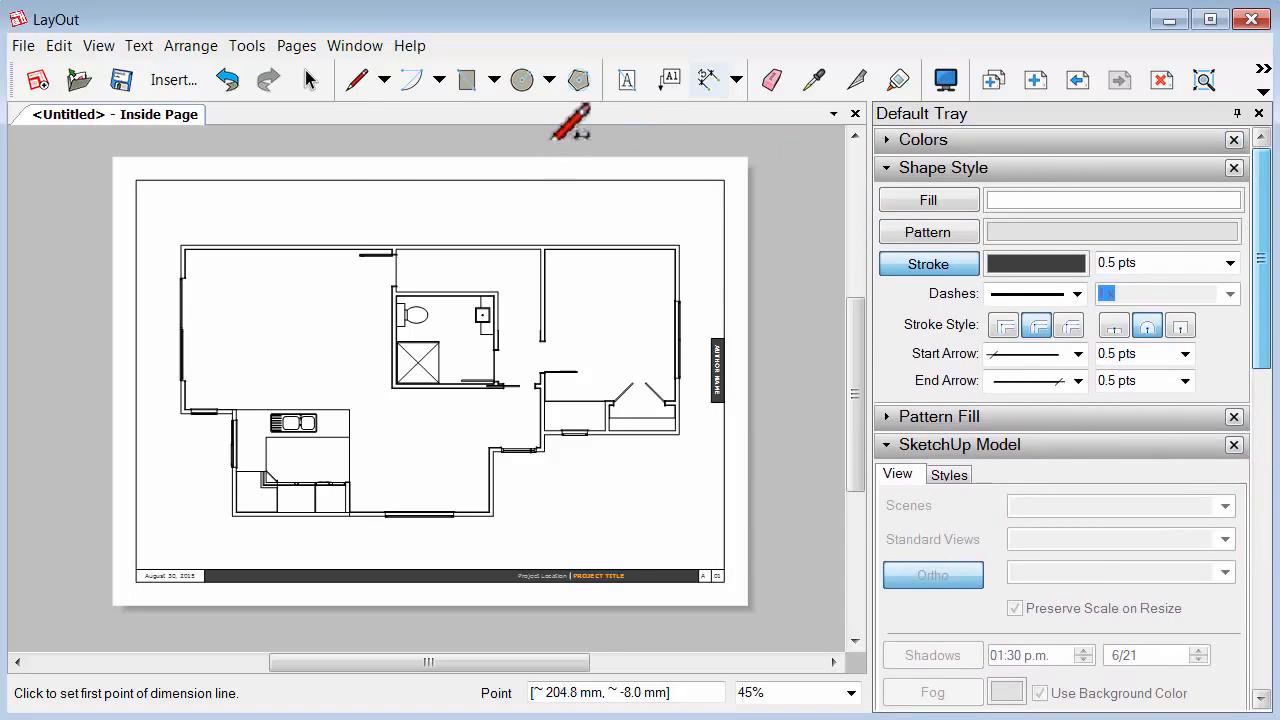
Dimension the exterior wall's thickness at the plan's upper-left corner, placing the dimension line above the wall
middle_click_drag(349, 223, 257, 263)
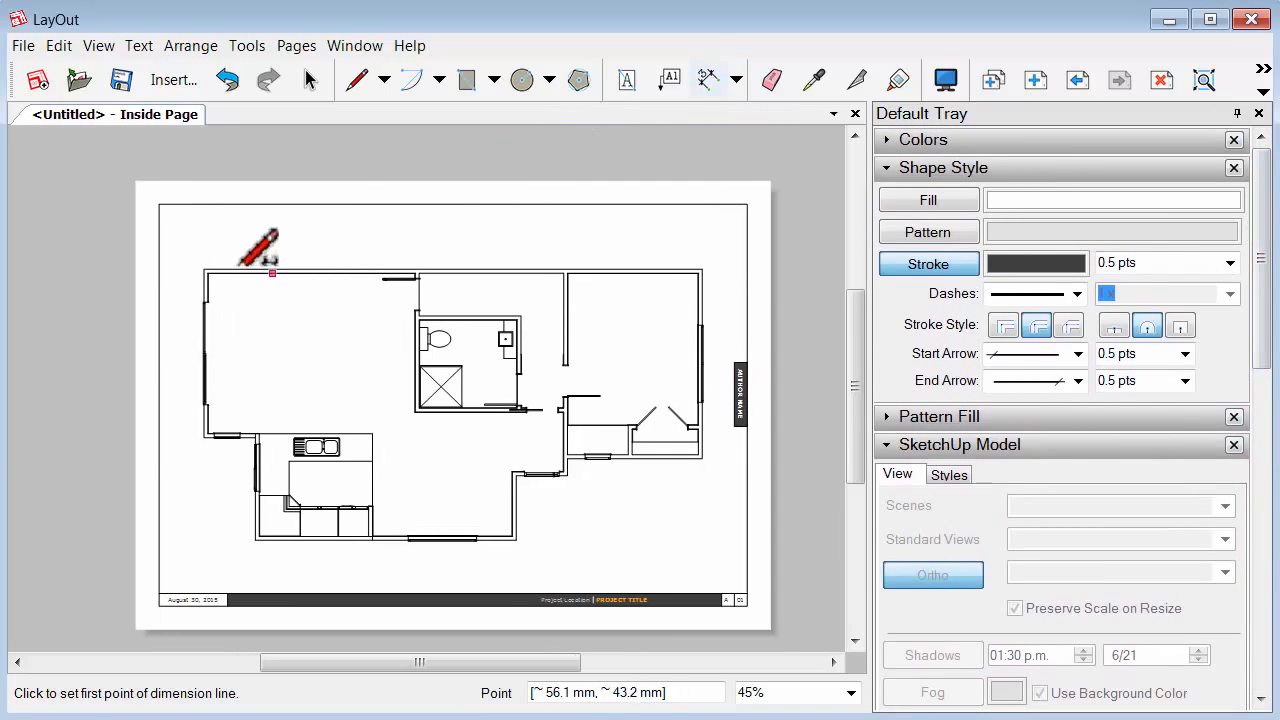
scroll(238, 240, "up", 4)
scroll(225, 262, "up", 4)
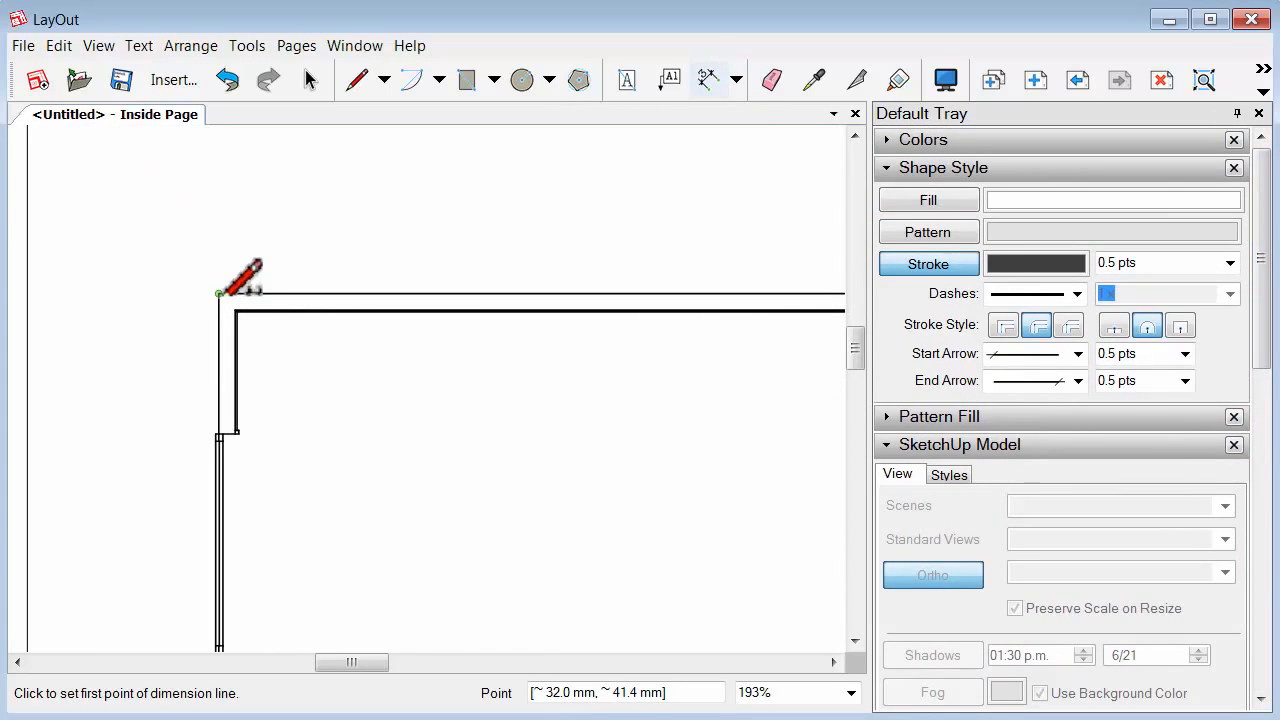
left_click(219, 293)
left_click(235, 310)
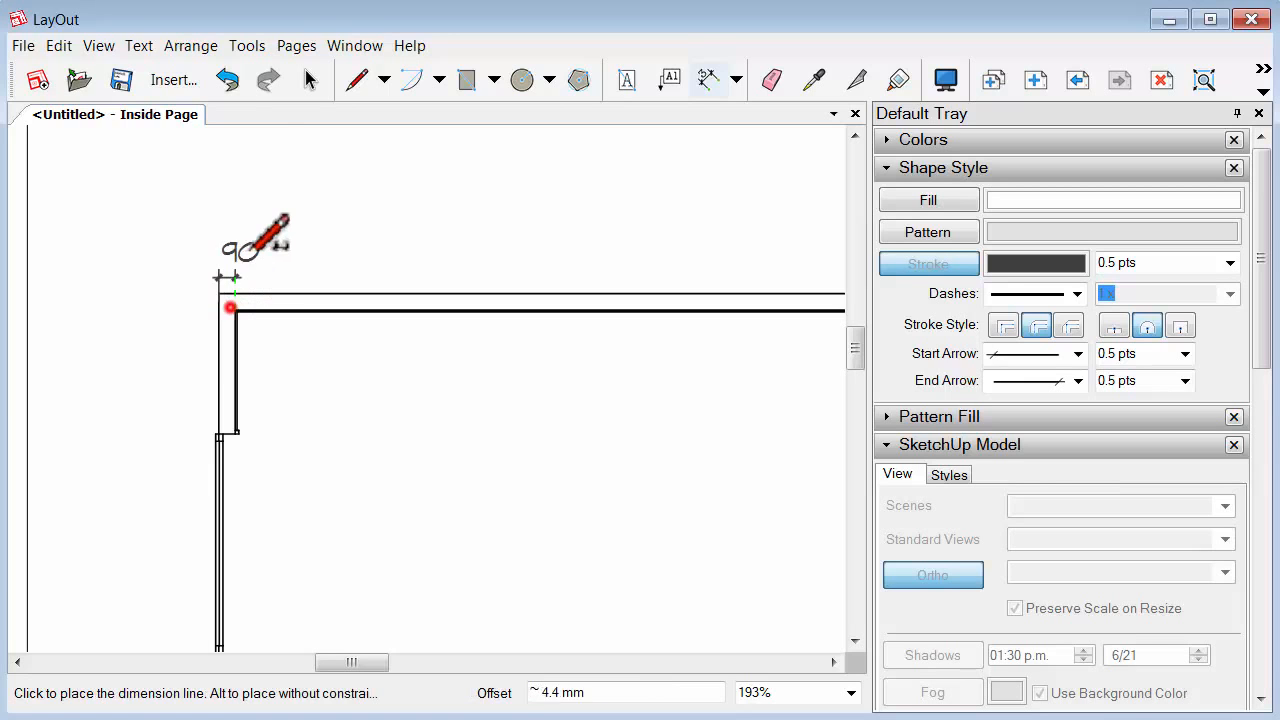
left_click(248, 186)
Continue the dimension string above the plan across the first room and the thickness of its partition wall
scroll(37, 283, "down", 4)
scroll(494, 295, "up", 3)
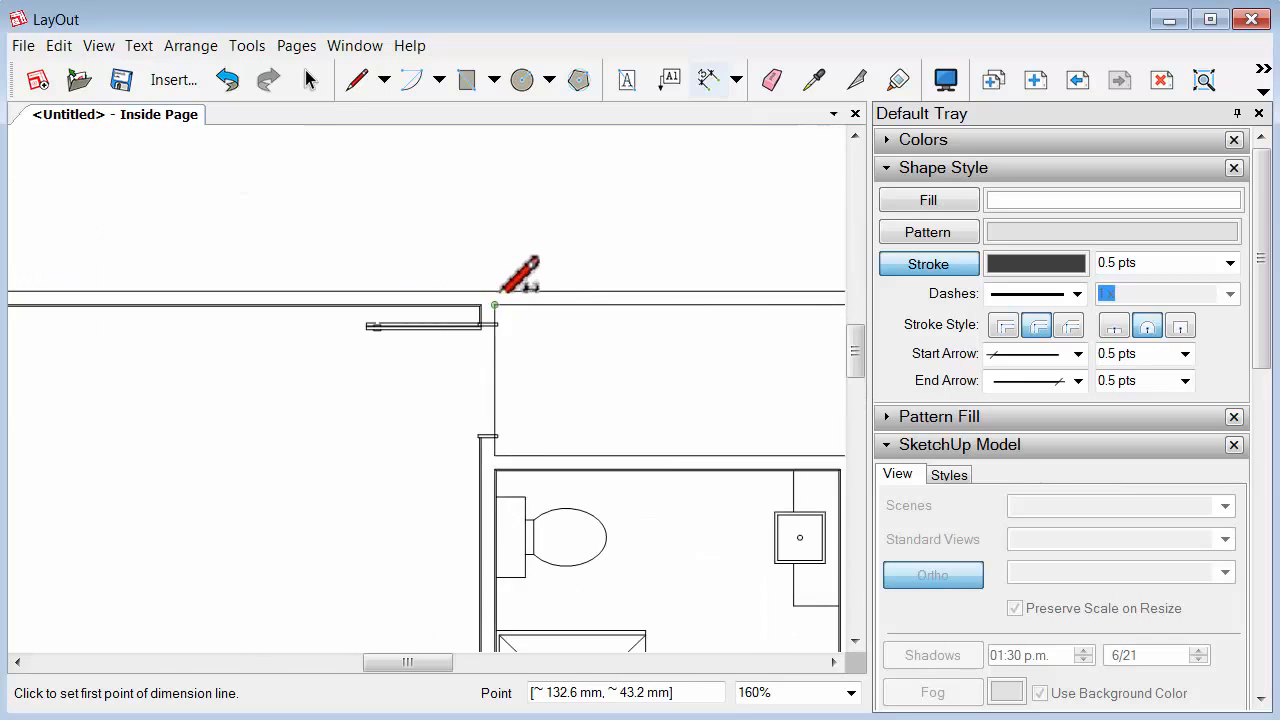
scroll(520, 276, "up", 7)
double_click(462, 320)
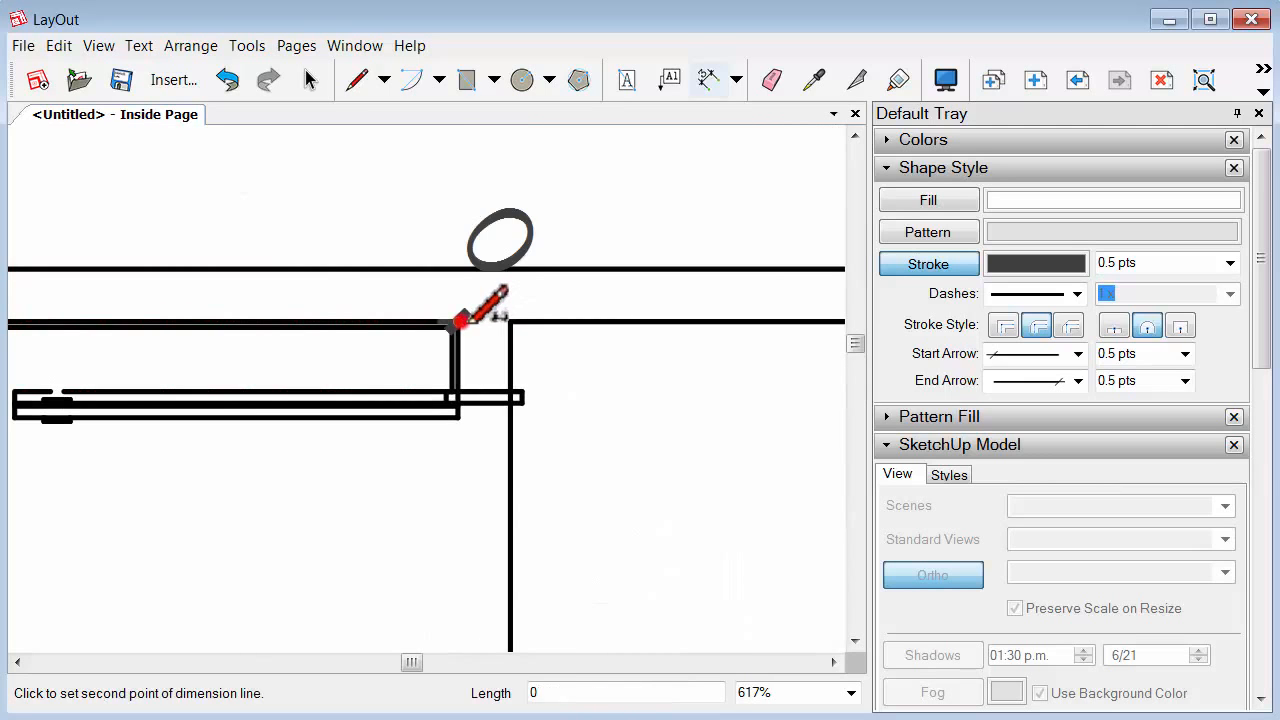
double_click(512, 312)
scroll(367, 474, "down", 6)
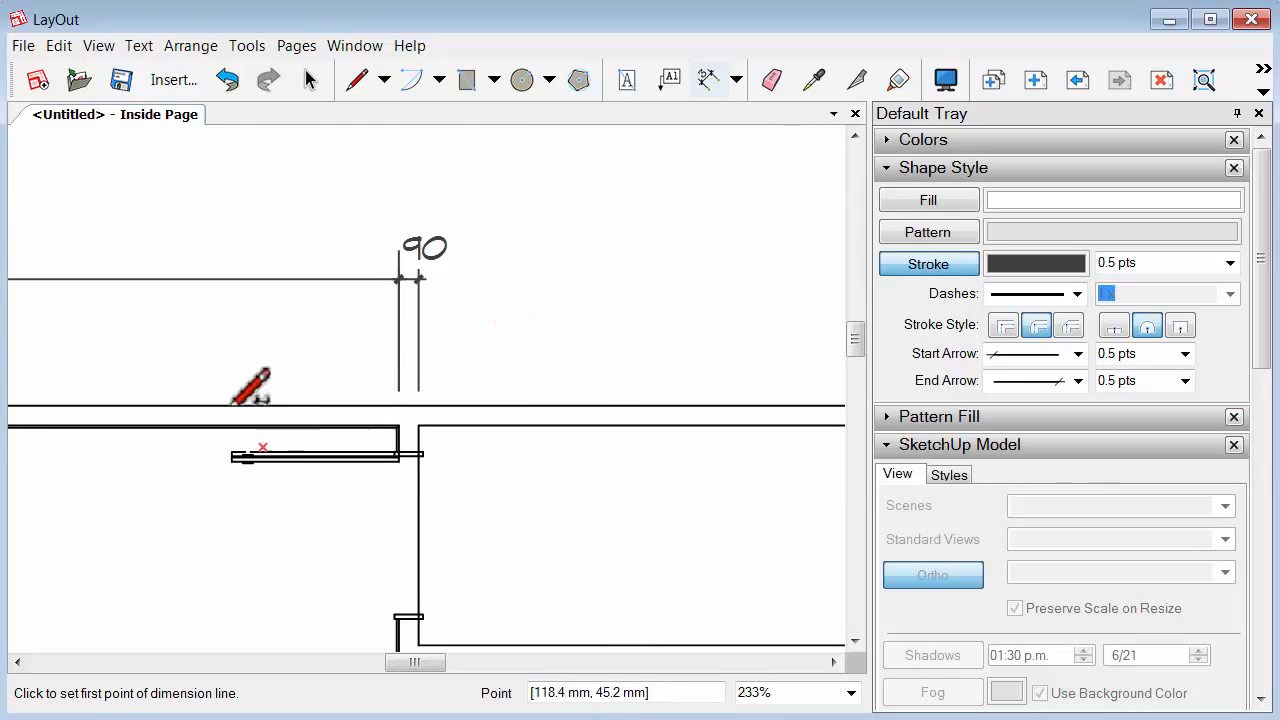
Continue the dimension string above the plan across the second partition, the third room and the right exterior wall's thickness
scroll(563, 362, "up", 8)
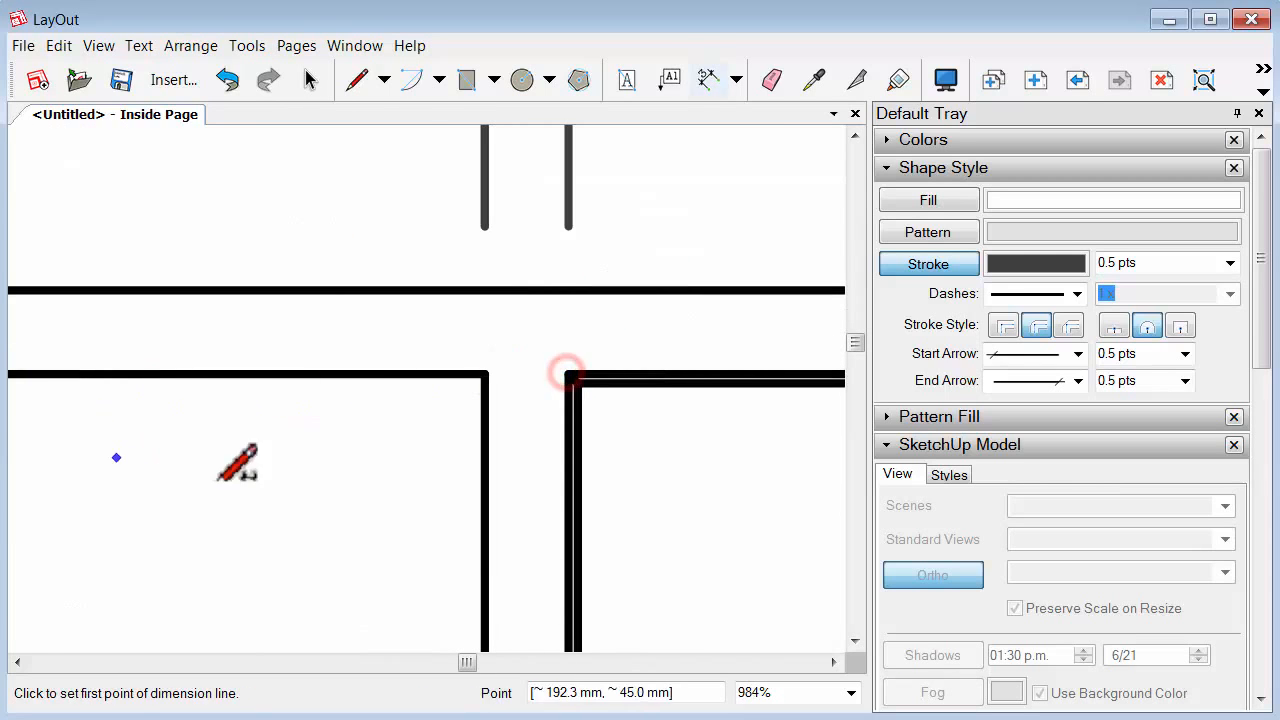
scroll(259, 452, "down", 6)
middle_click_drag(702, 474, 432, 409)
scroll(667, 363, "up", 6)
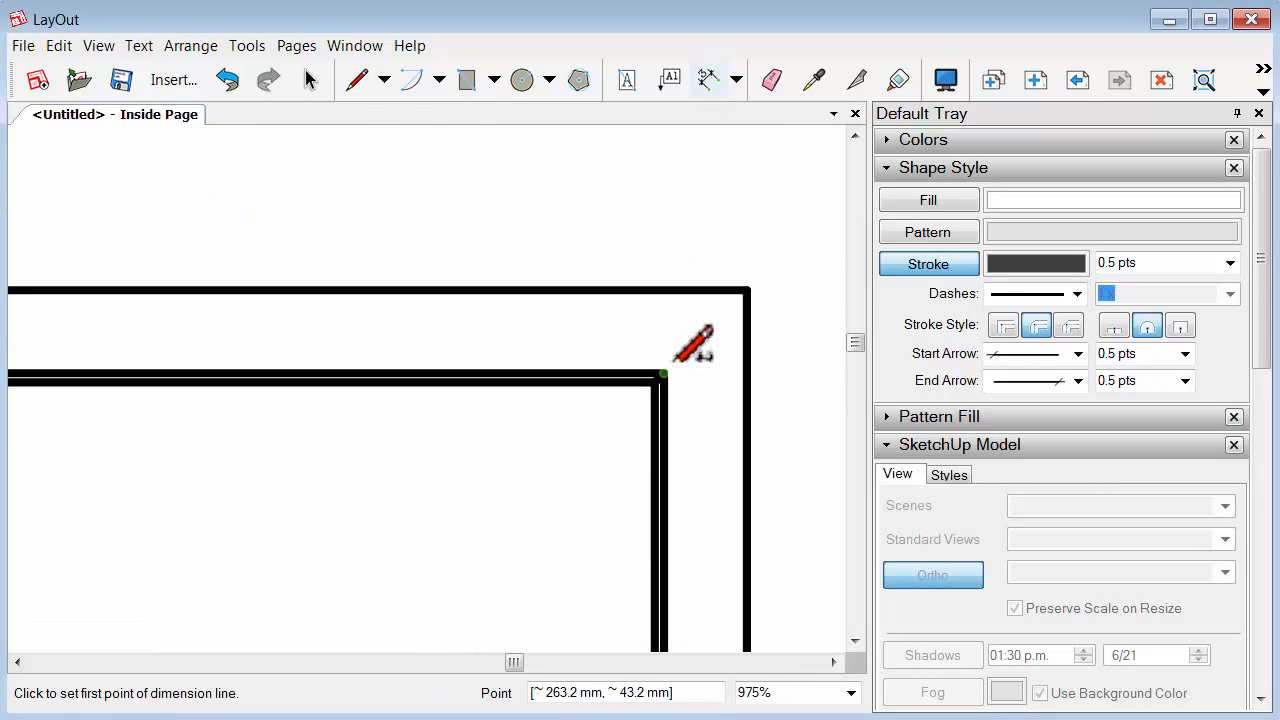
double_click(667, 371)
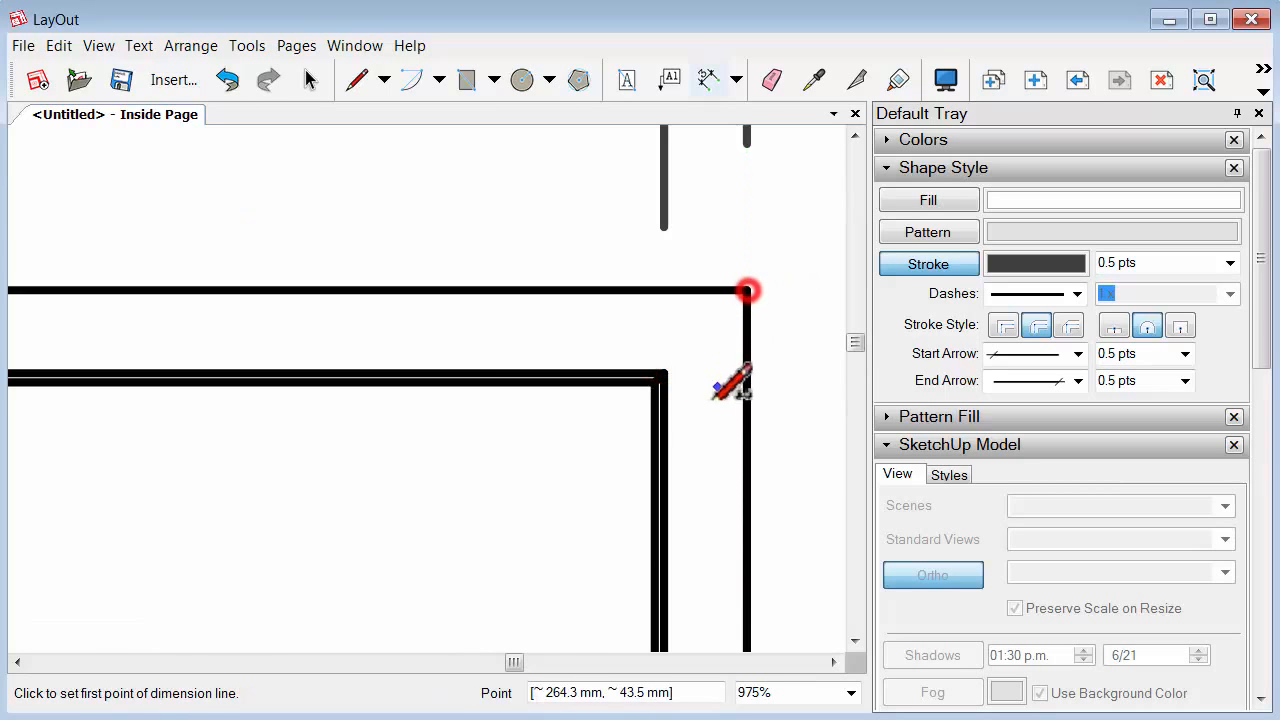
scroll(730, 385, "down", 8)
Dimension the plan's overall width between its outer upper corners, placing the dimension line above the existing string
left_click(684, 412)
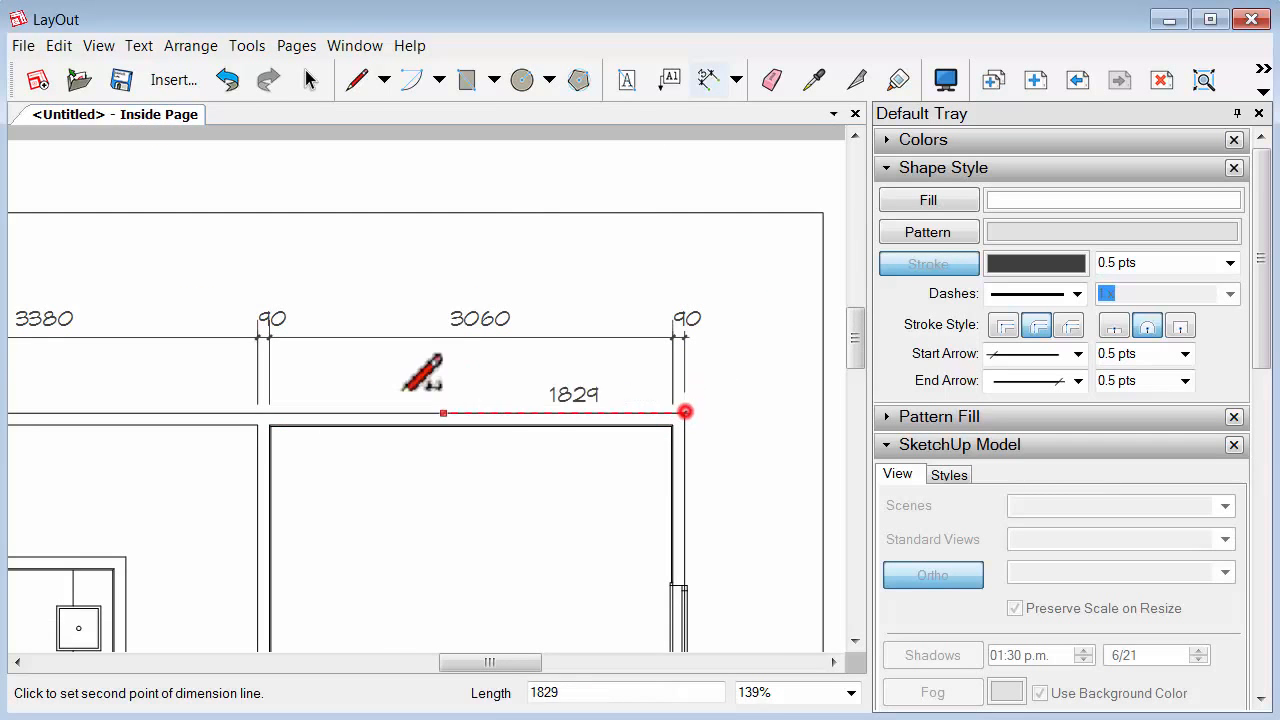
middle_click_drag(281, 352, 723, 320)
scroll(186, 337, "down", 3)
scroll(180, 348, "up", 4)
left_click(181, 348)
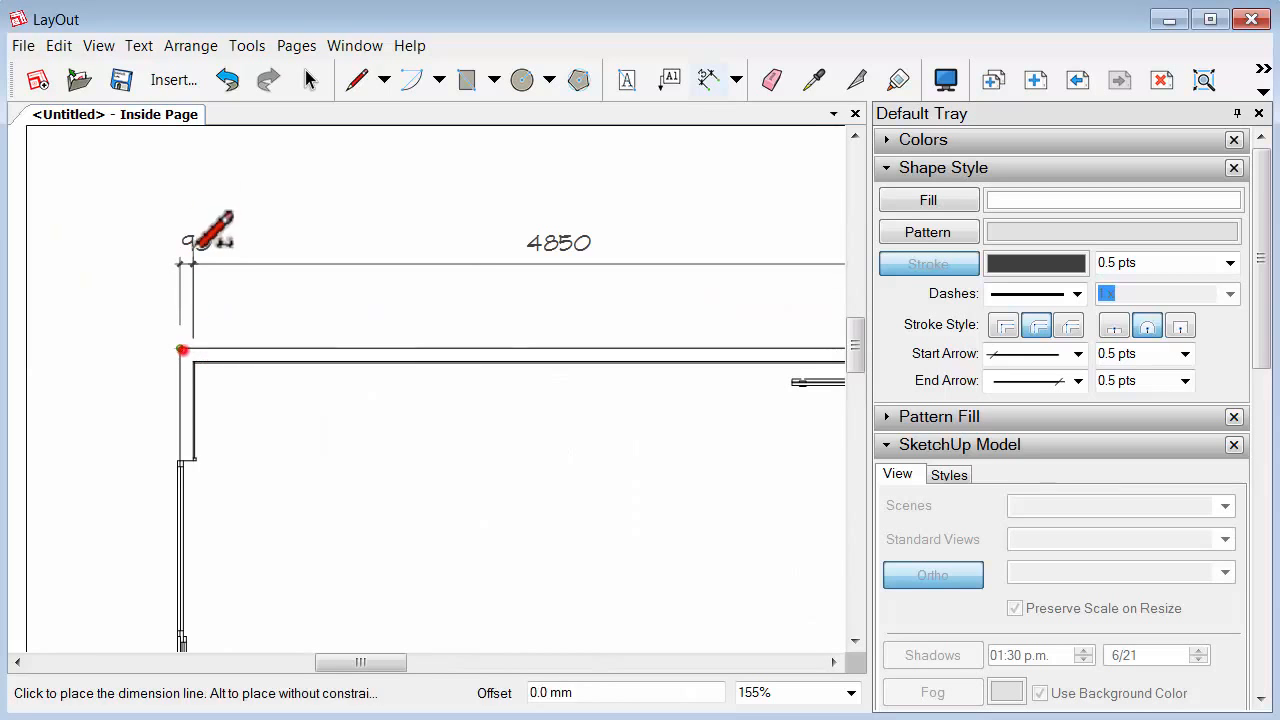
left_click(190, 205)
scroll(107, 262, "down", 1)
scroll(107, 262, "down", 3)
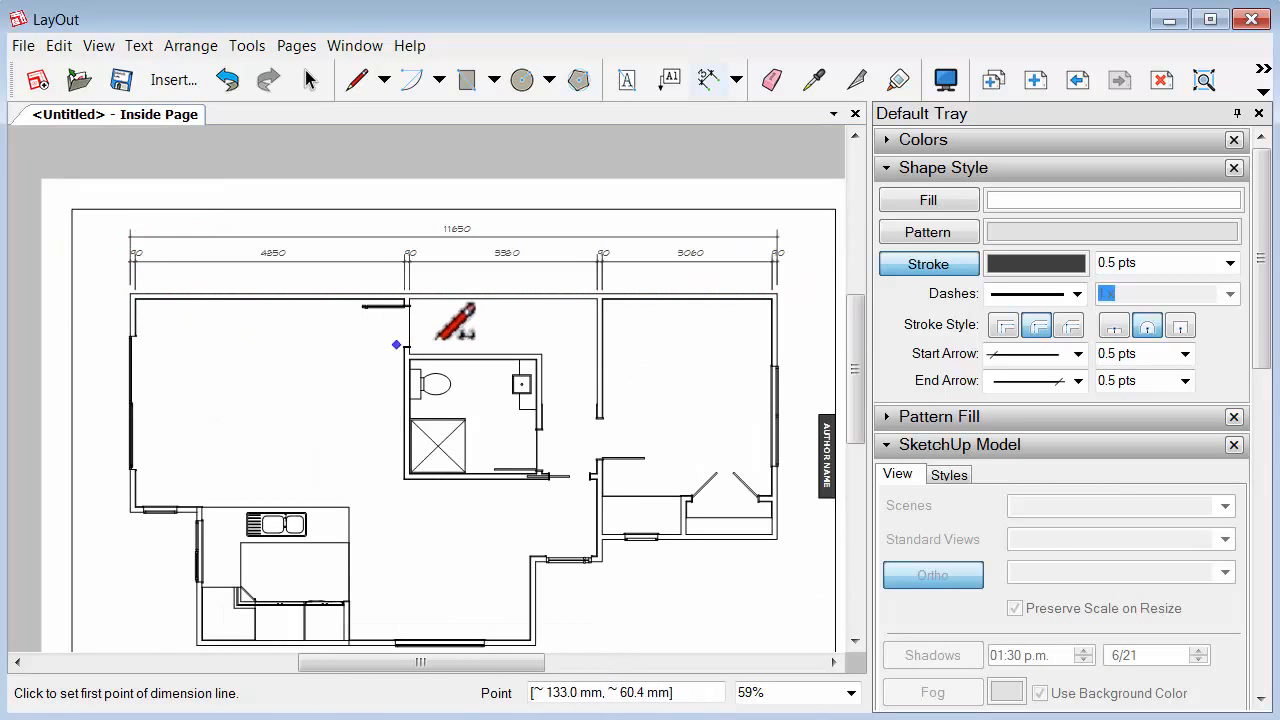
Shorten both extension lines of the left exterior wall's thickness dimension to the same level, farther from the wall
scroll(70, 305, "up", 3)
middle_click_drag(109, 321, 453, 346)
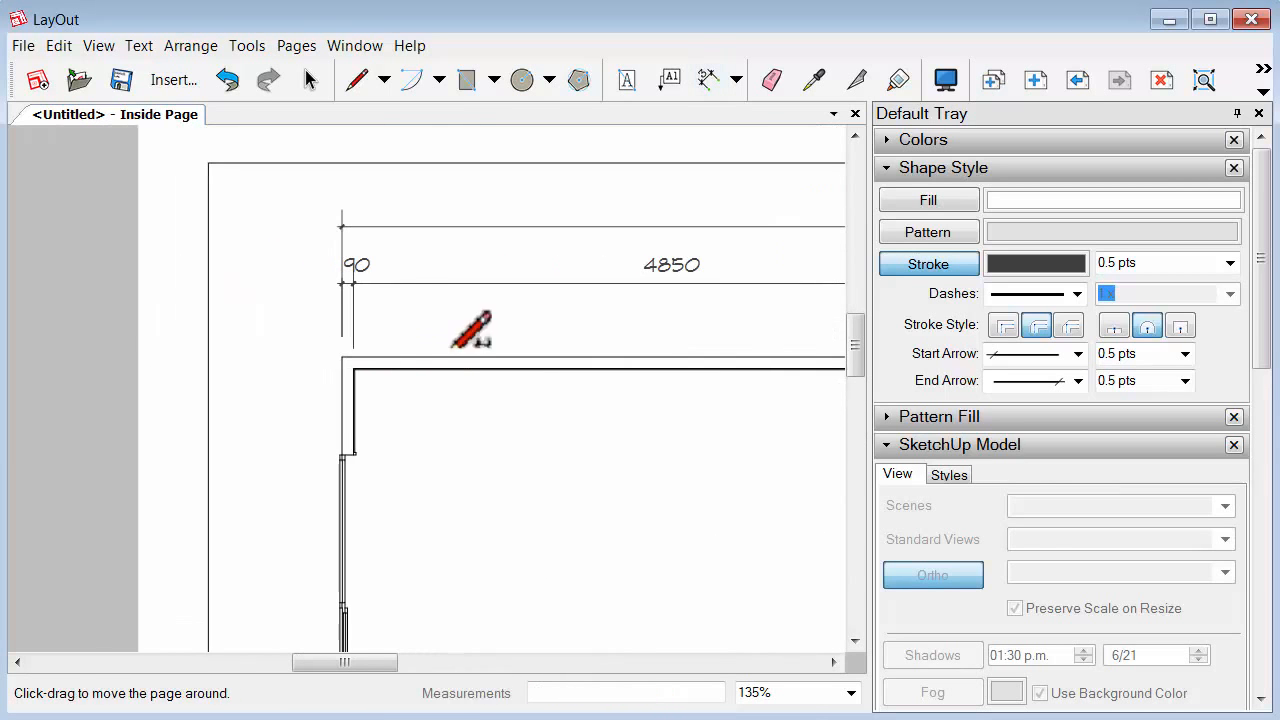
scroll(357, 290, "down", 1)
scroll(348, 282, "up", 6)
key("space")
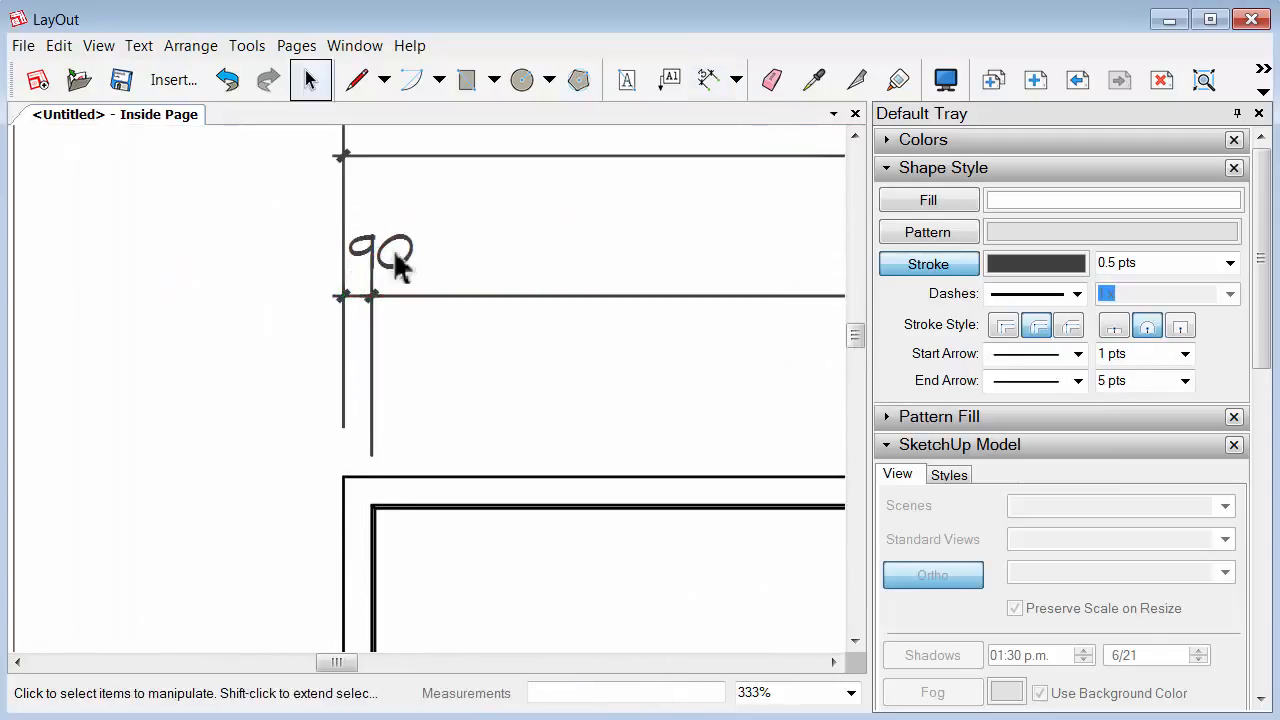
left_click(396, 255)
left_click_drag(373, 459, 386, 386)
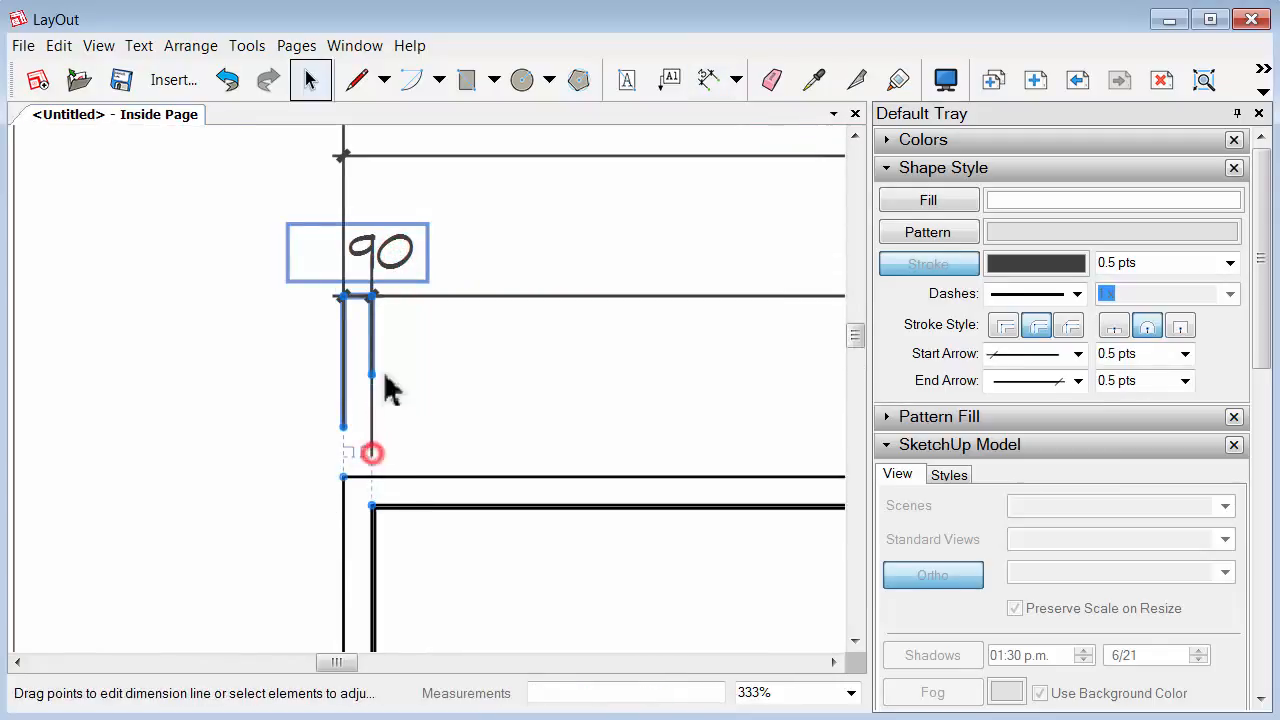
left_click_drag(343, 432, 366, 384)
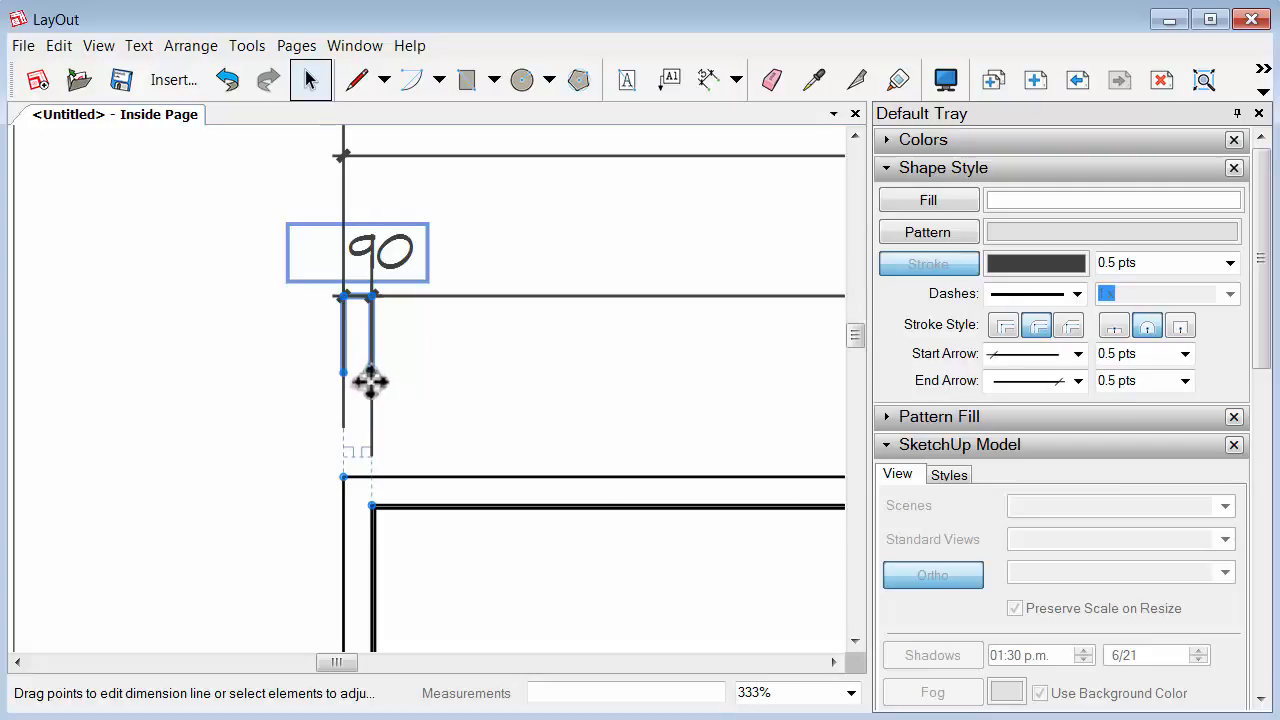
left_click(390, 400)
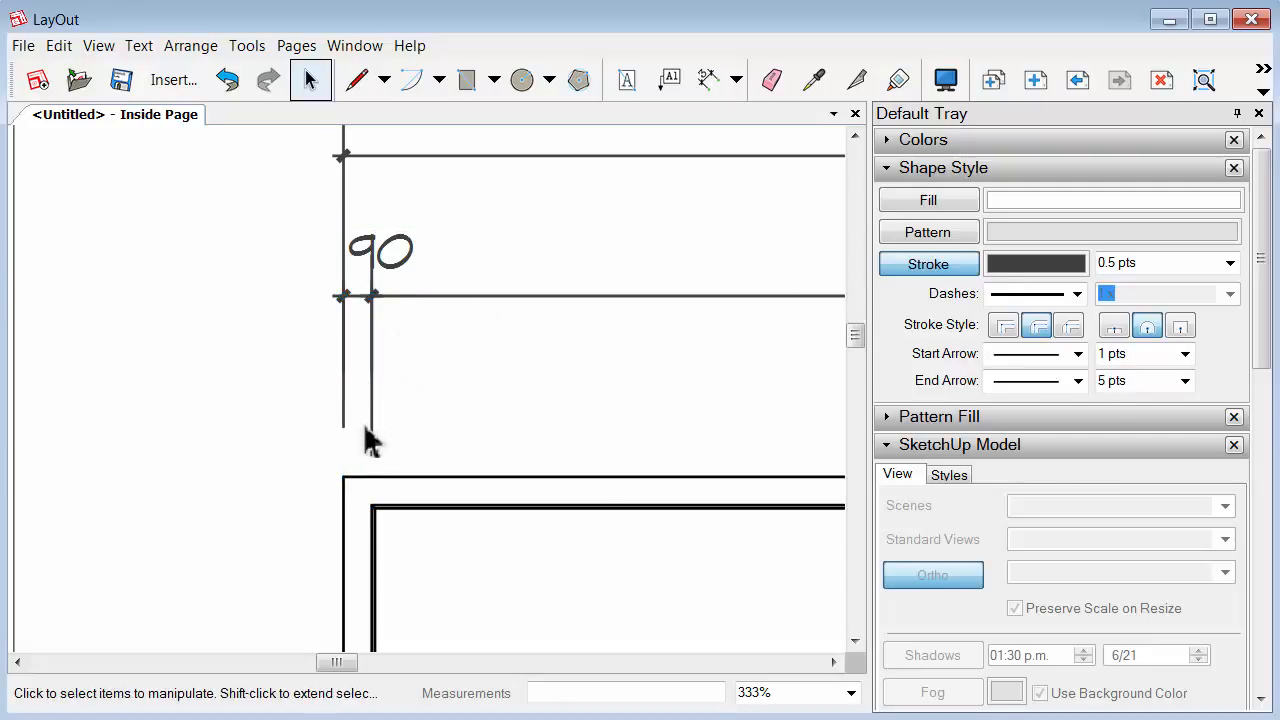
Shorten the overall dimension's left extension line and both extension lines of the first room's dimension to the same level
left_click(427, 156)
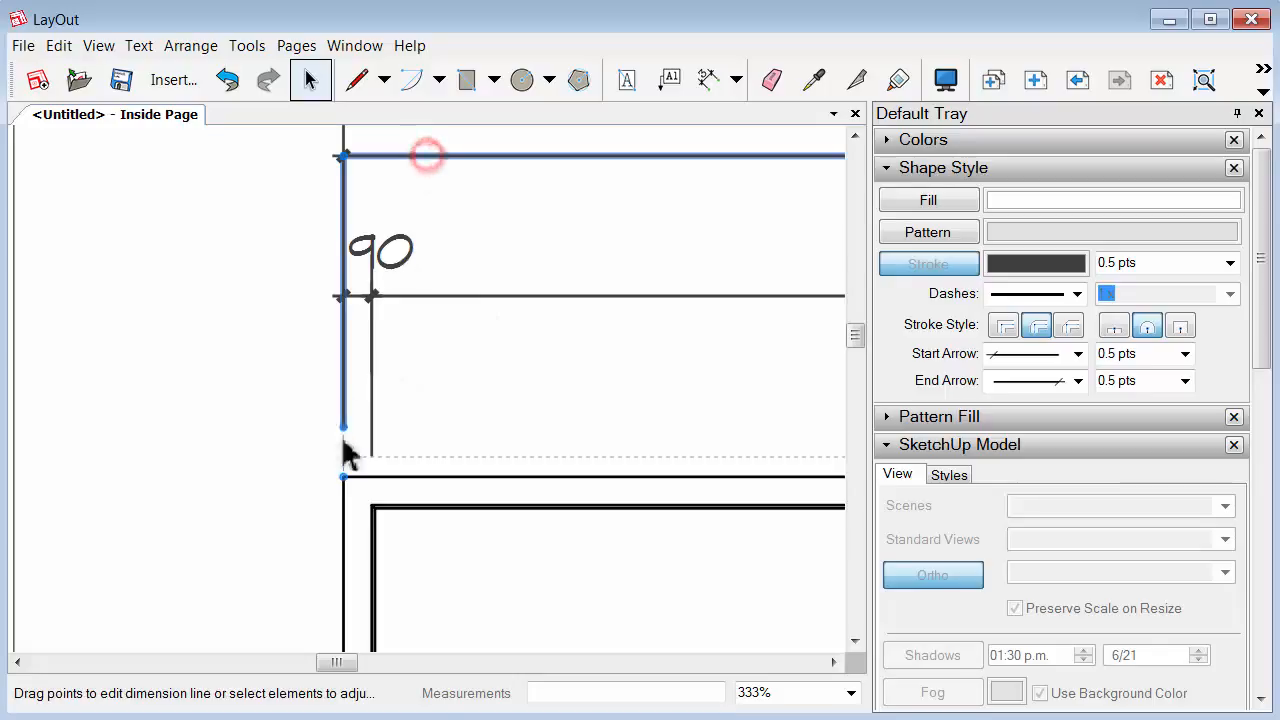
left_click_drag(345, 427, 349, 374)
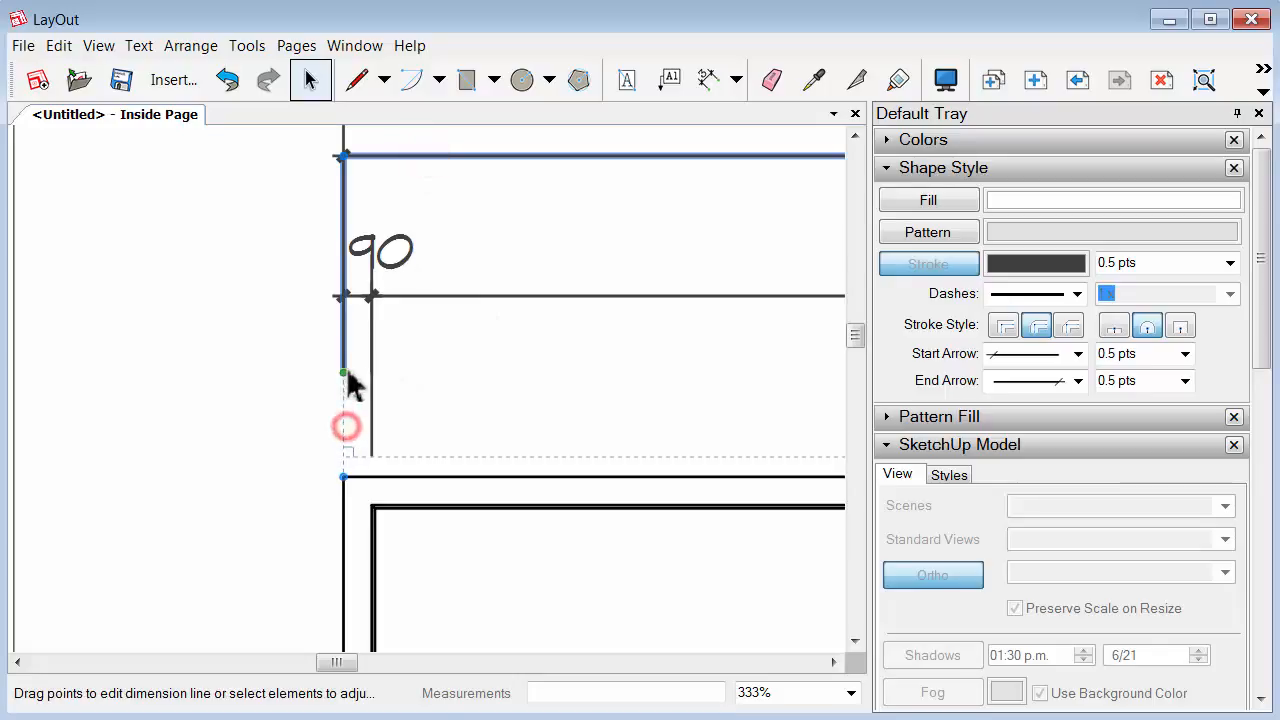
left_click(366, 434)
left_click(372, 442)
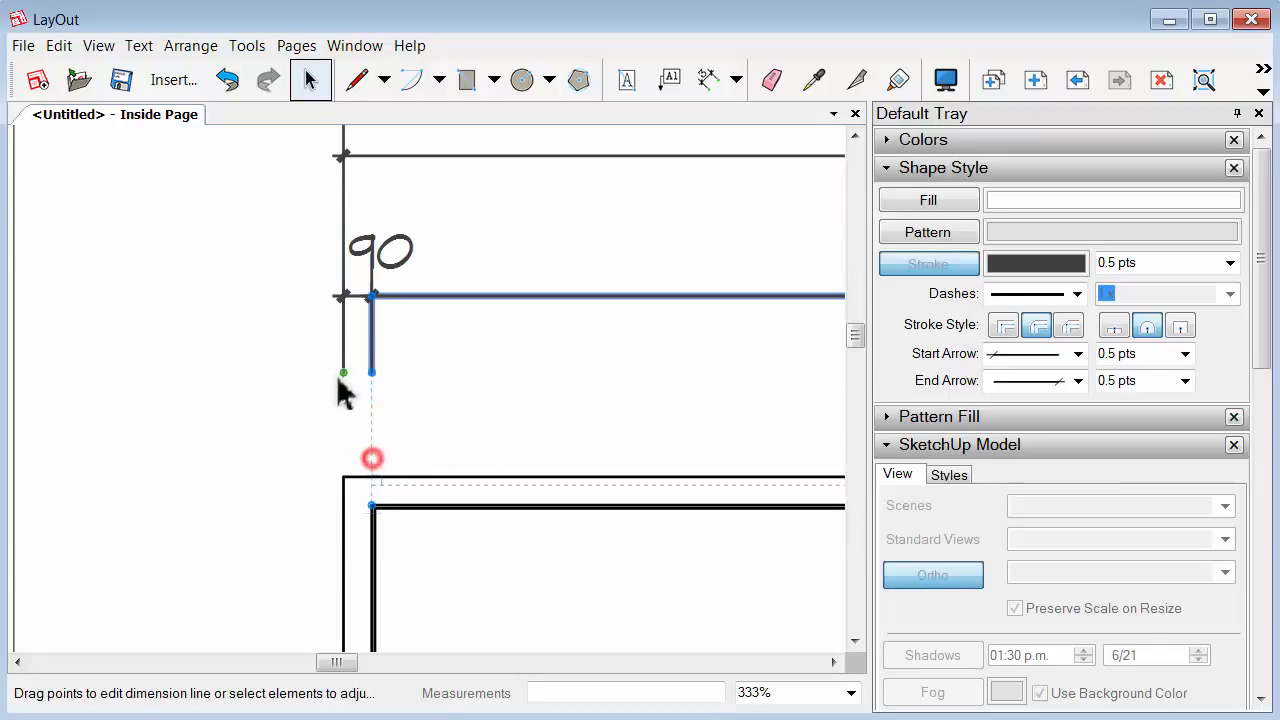
scroll(180, 410, "down", 4)
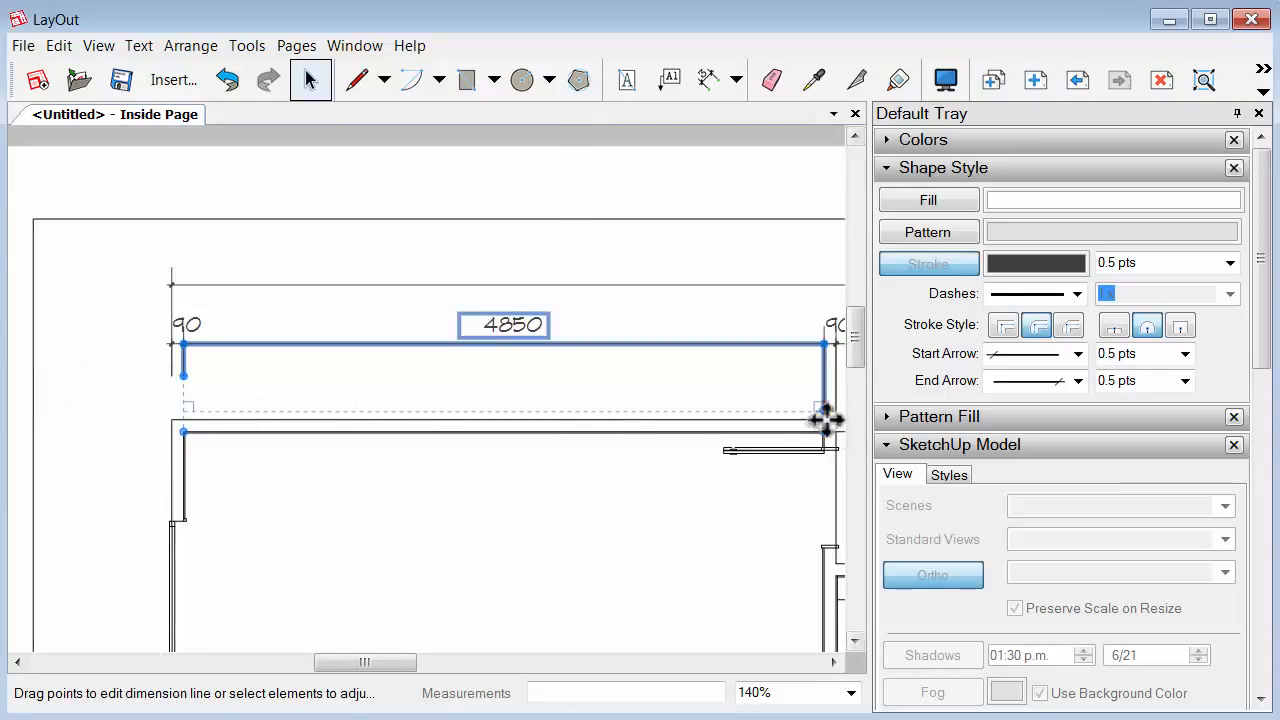
left_click_drag(553, 372, 177, 379)
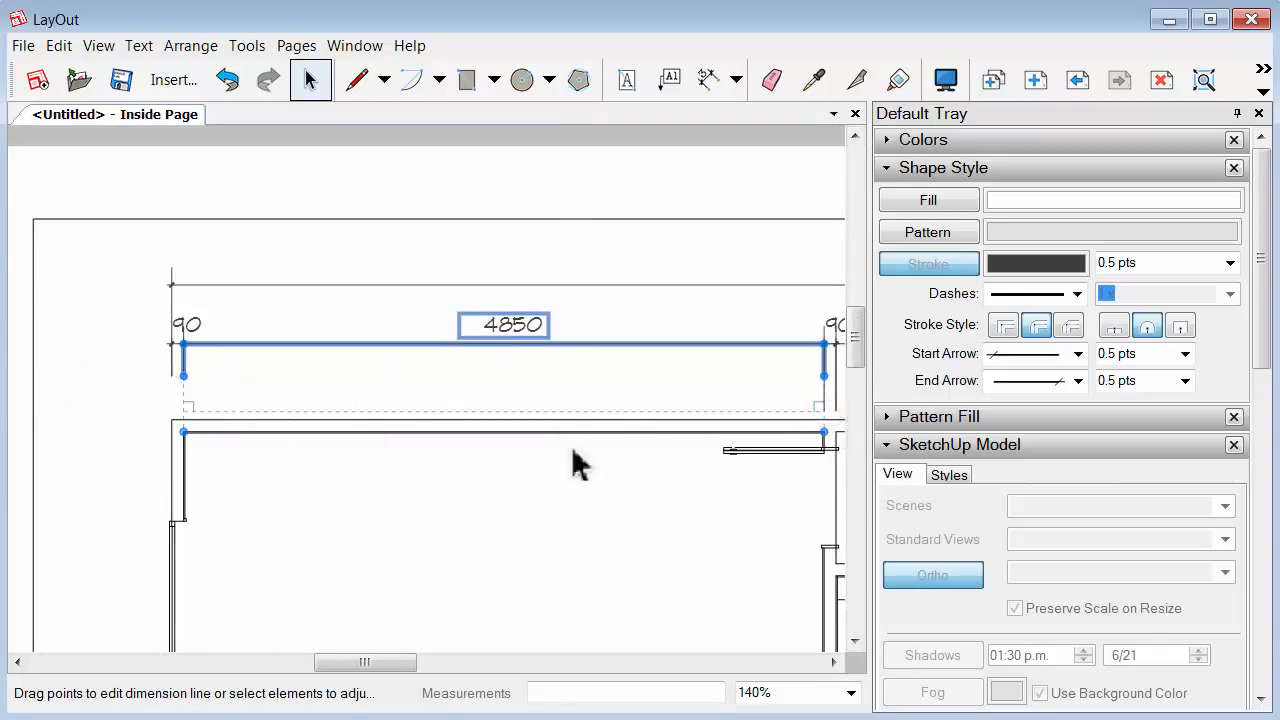
Shorten the extension lines of the first partition's thickness dimension and the second room's dimension to match the ones already shortened
scroll(573, 450, "down", 2)
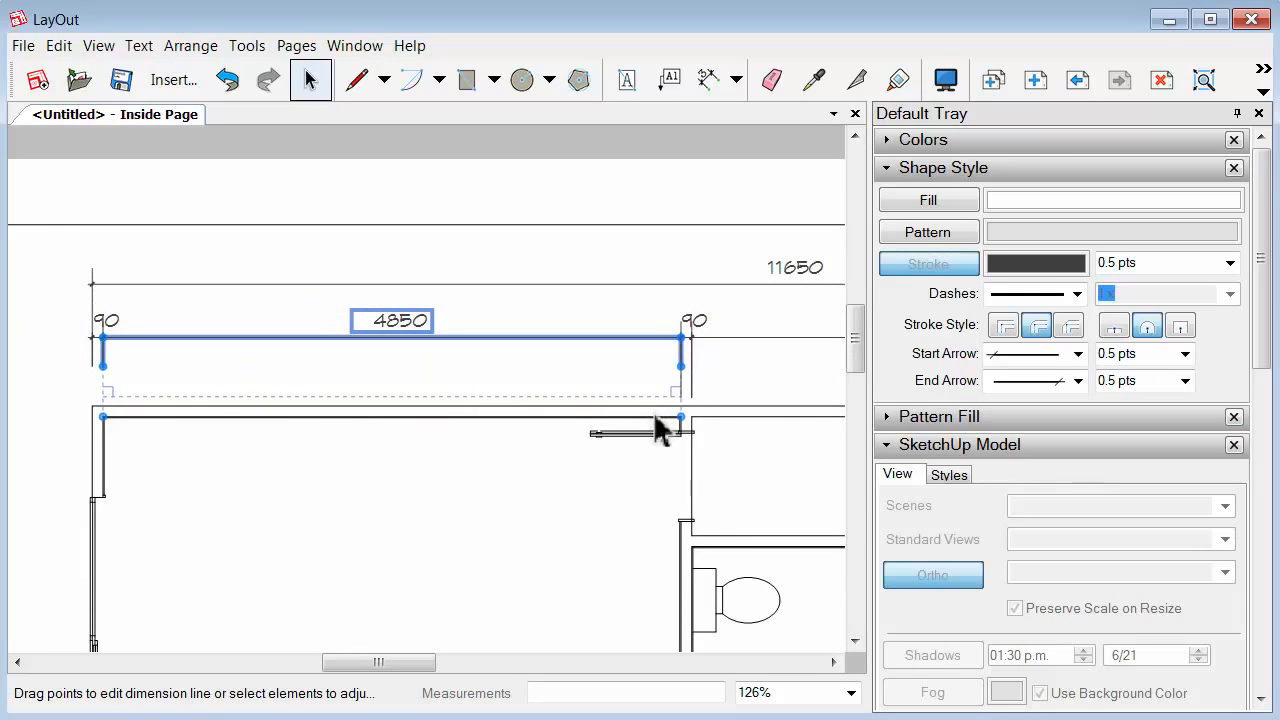
left_click(700, 312)
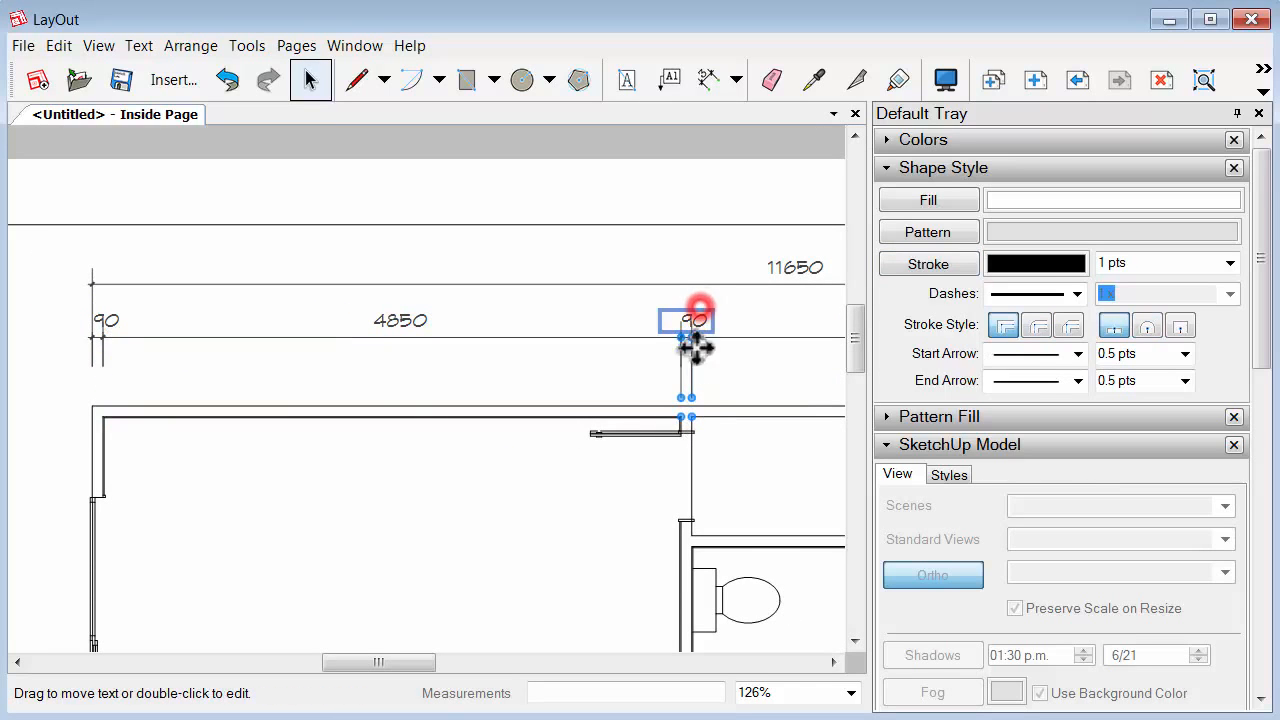
left_click_drag(684, 404, 118, 370)
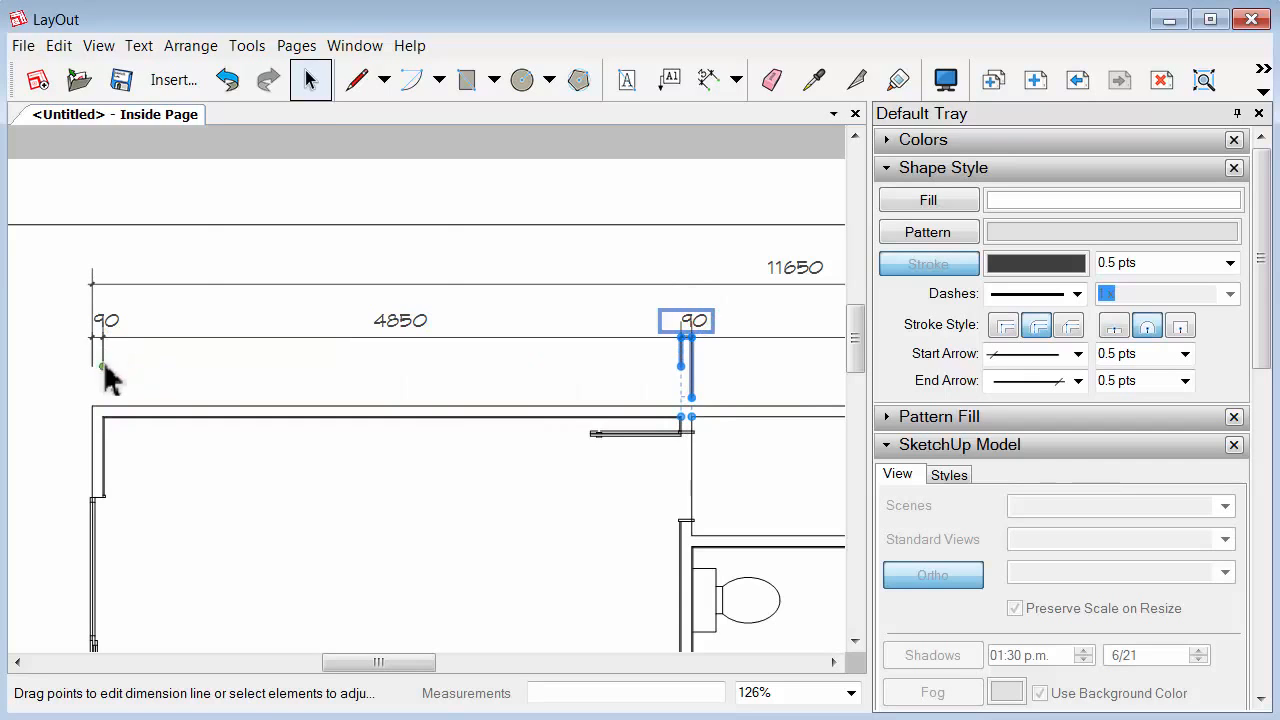
middle_click_drag(675, 380, 529, 371)
left_click(587, 338)
double_click(587, 338)
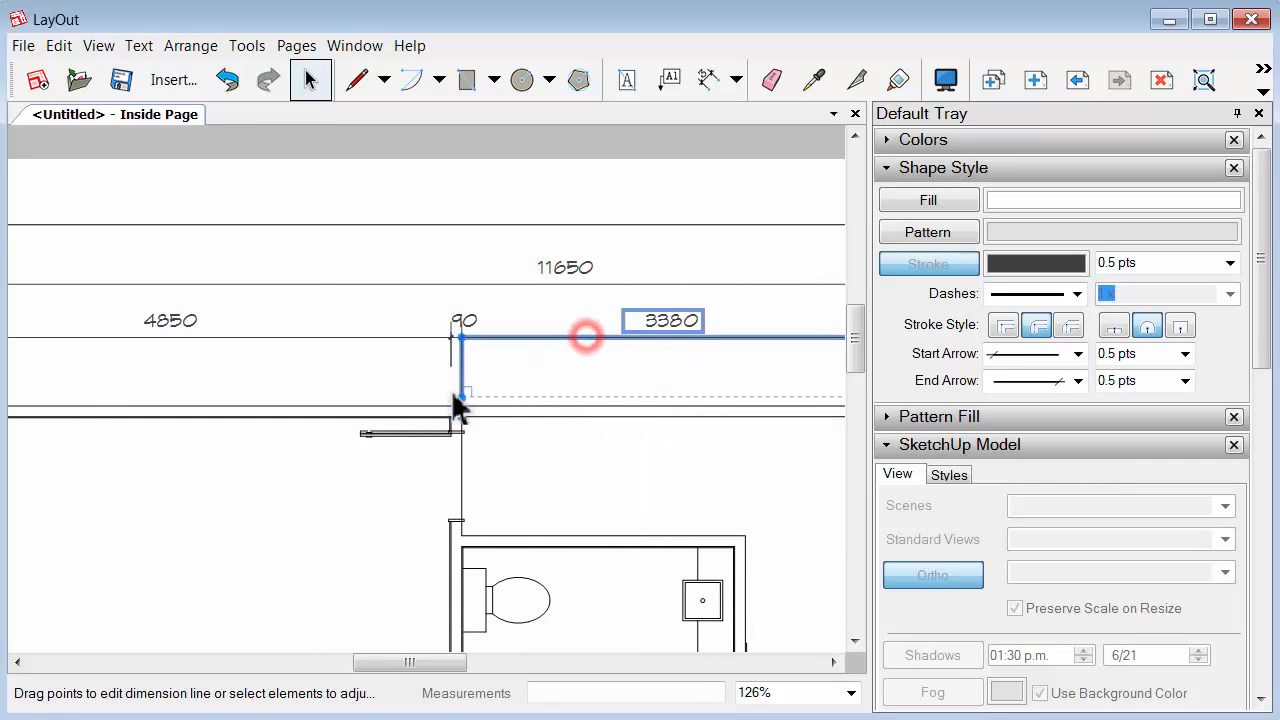
middle_click_drag(638, 393, 467, 357)
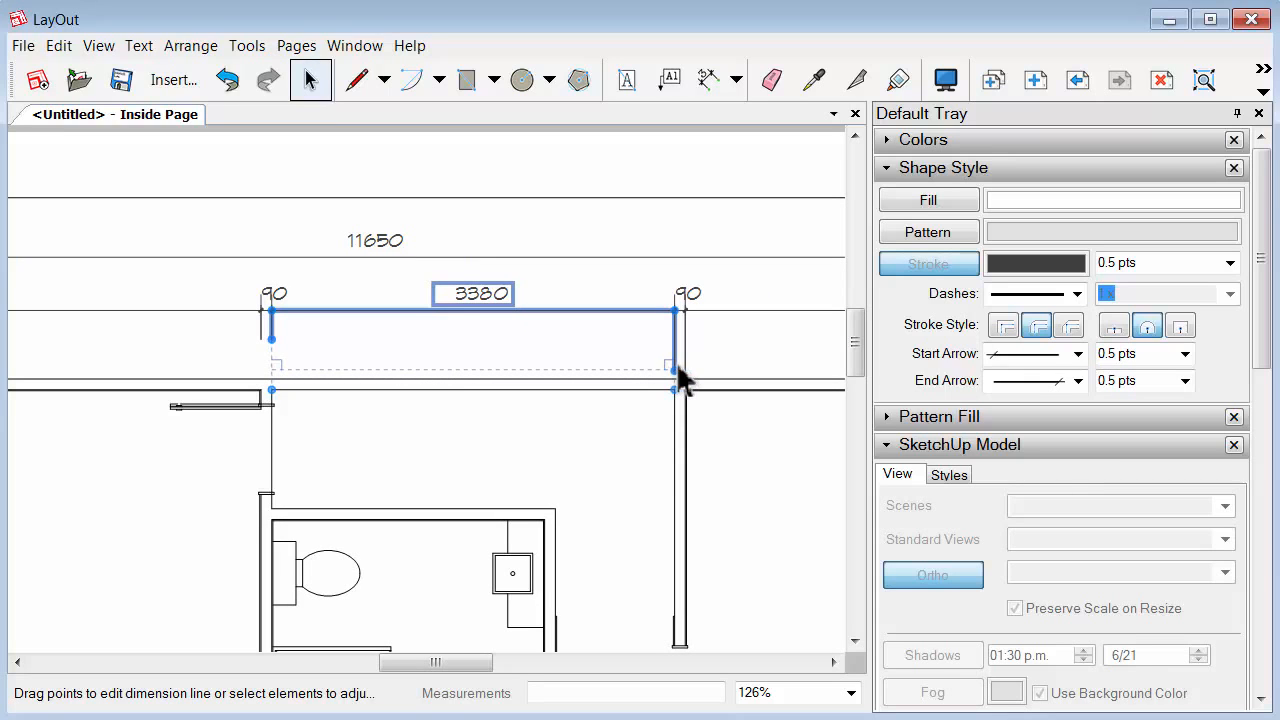
left_click_drag(682, 372, 285, 355)
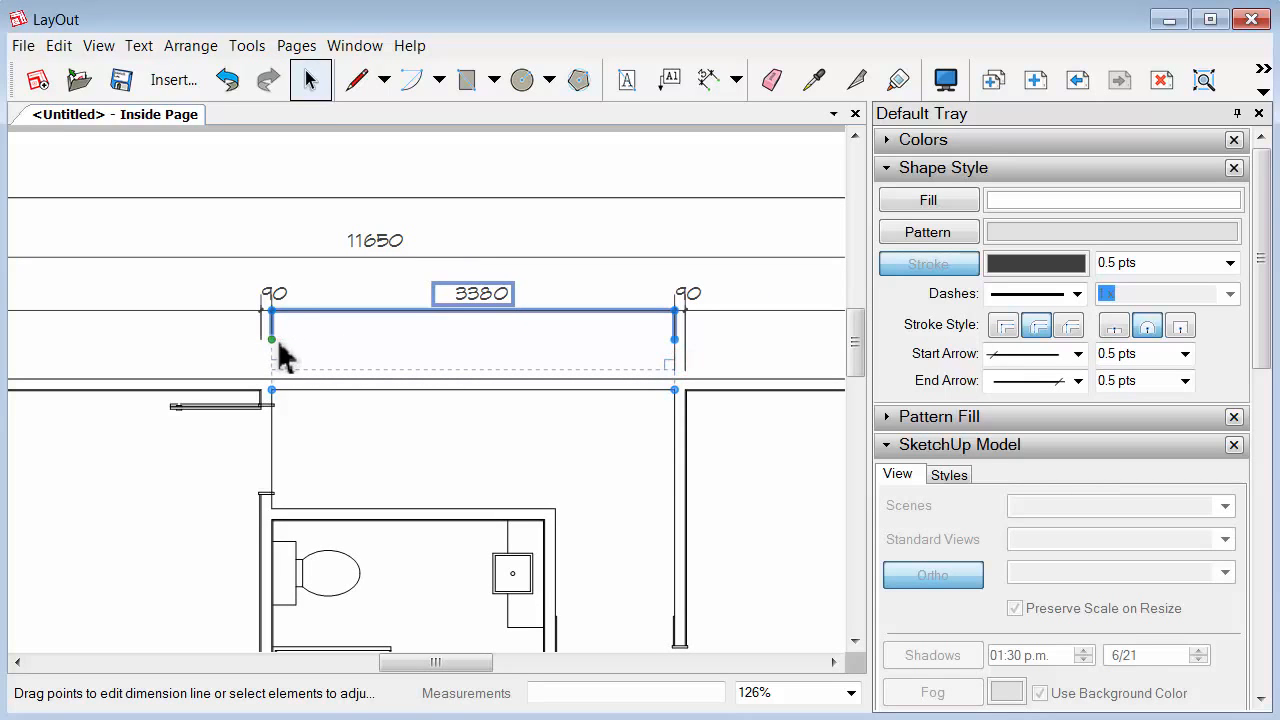
Shorten the extension lines of the second partition's thickness dimension and the third room's dimension to the same level
left_click(709, 370)
double_click(690, 293)
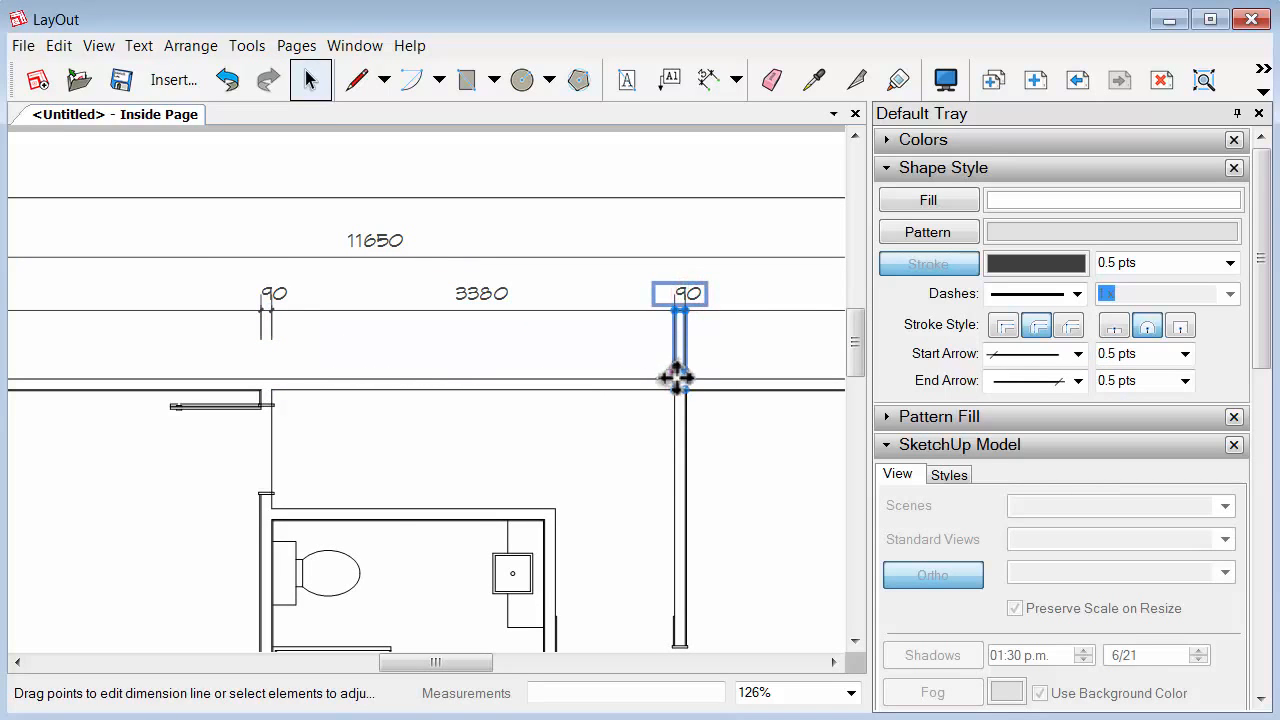
left_click_drag(676, 377, 278, 352)
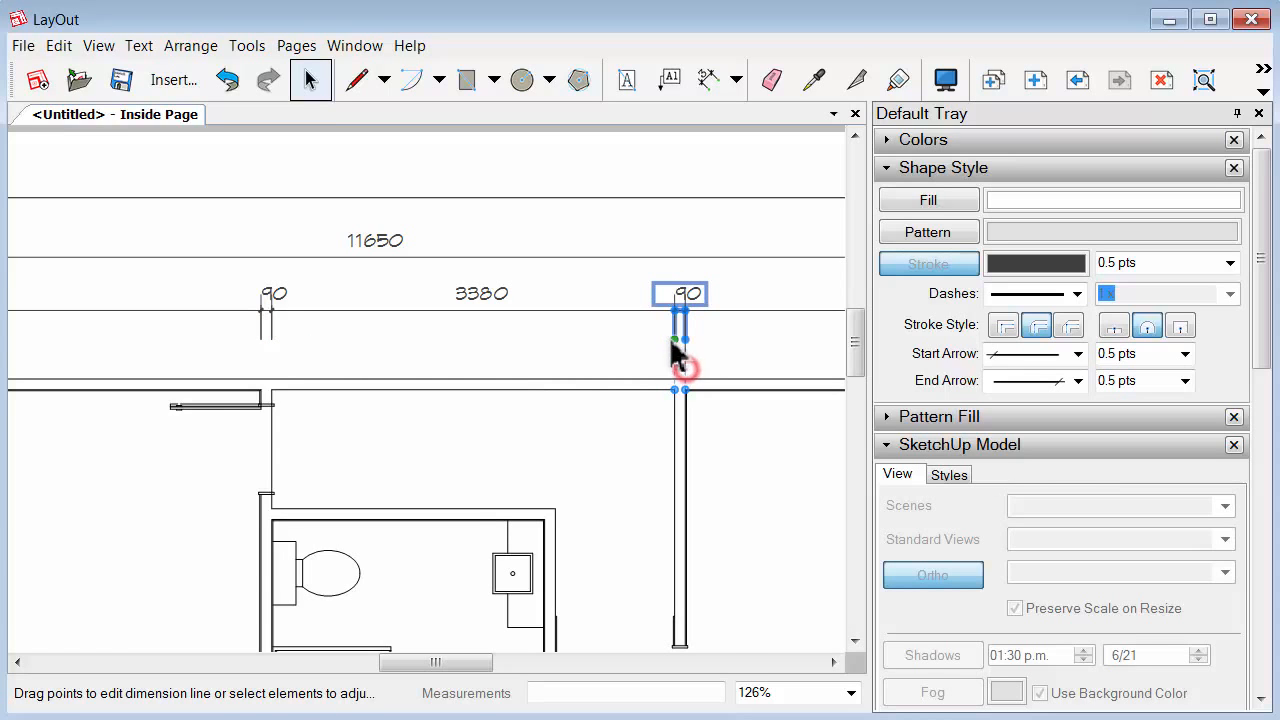
middle_click_drag(676, 352, 226, 344)
double_click(410, 295)
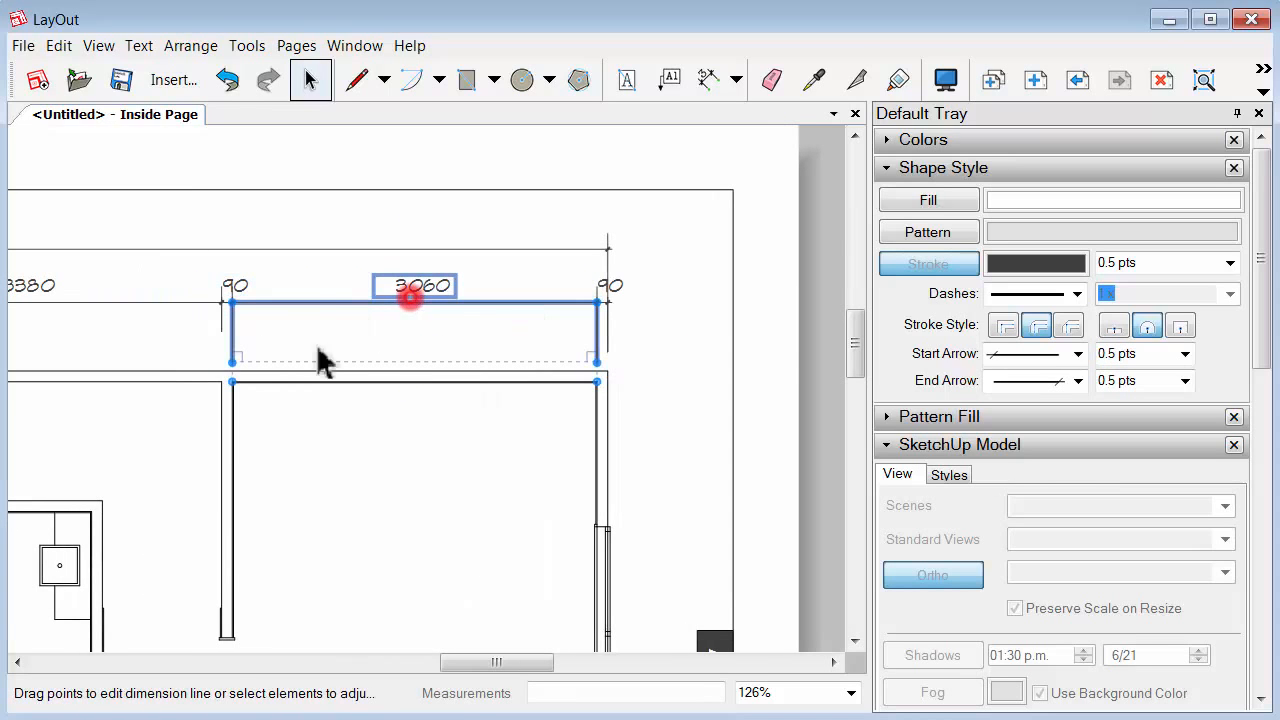
left_click(234, 362)
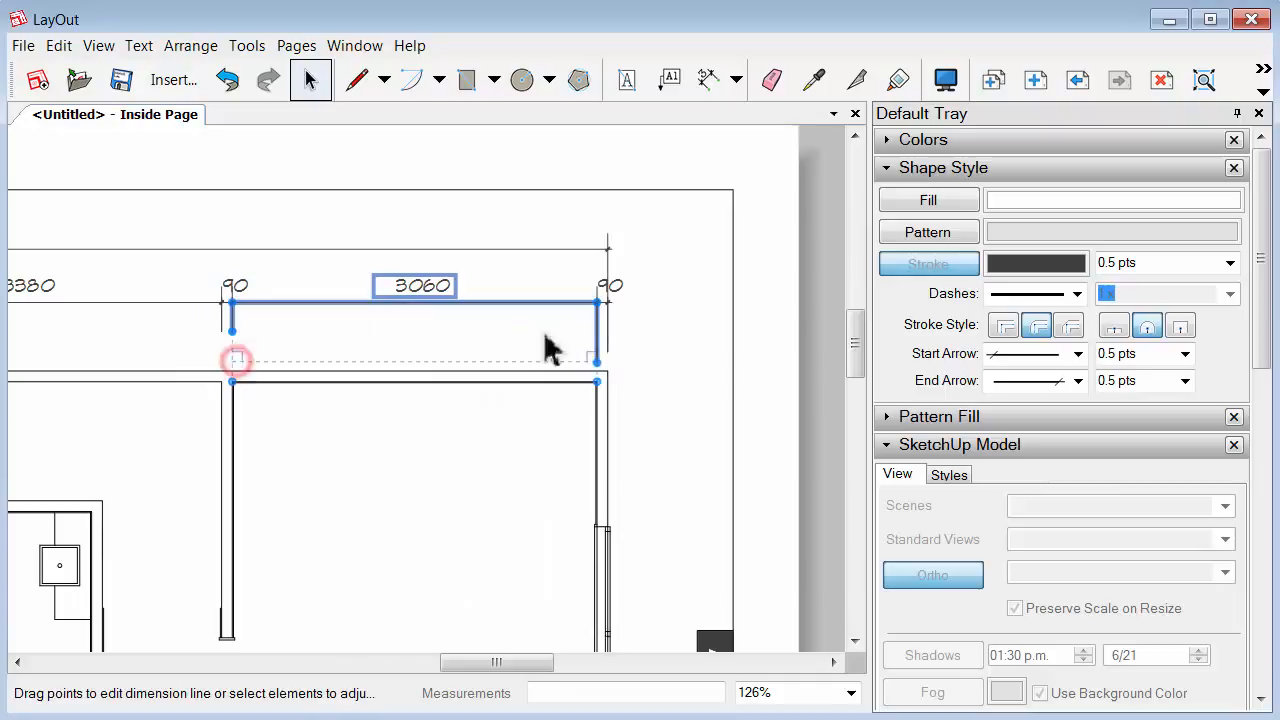
left_click_drag(375, 345, 232, 340)
left_click(617, 352)
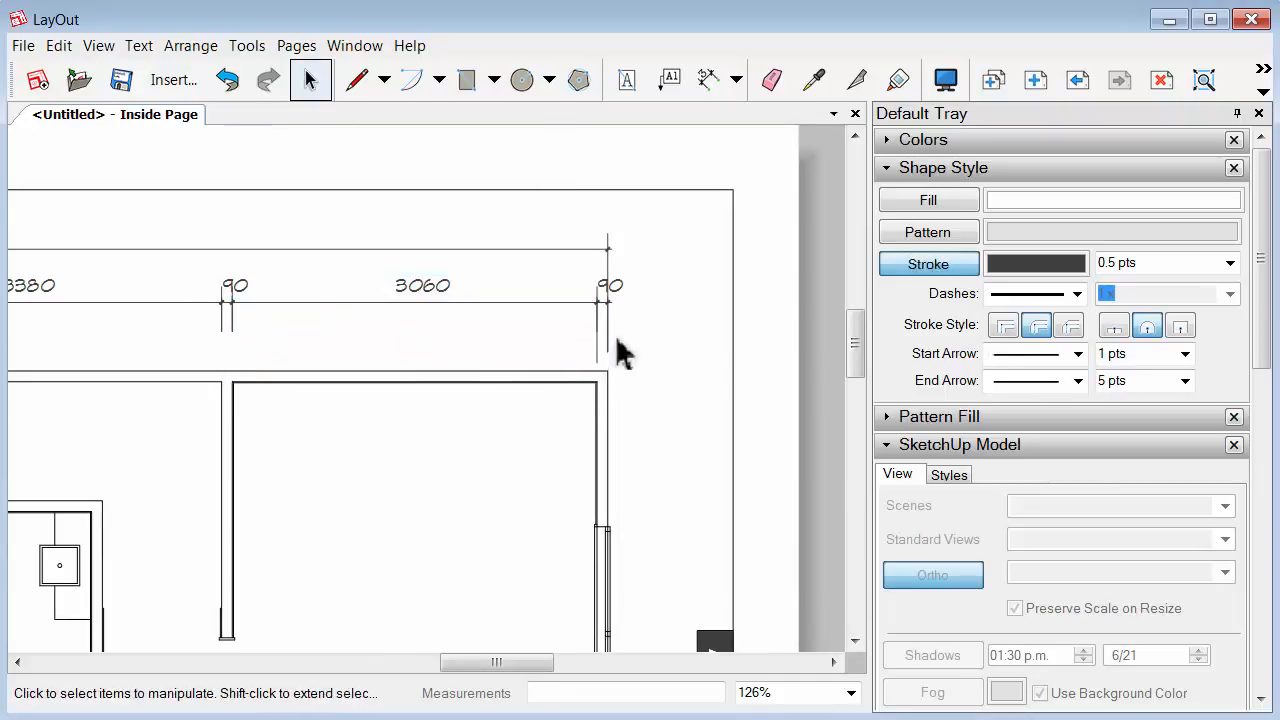
Shorten the overall dimension's right extension line and both extension lines of the right exterior wall's thickness dimension to match
double_click(612, 326)
left_click_drag(608, 351, 236, 326)
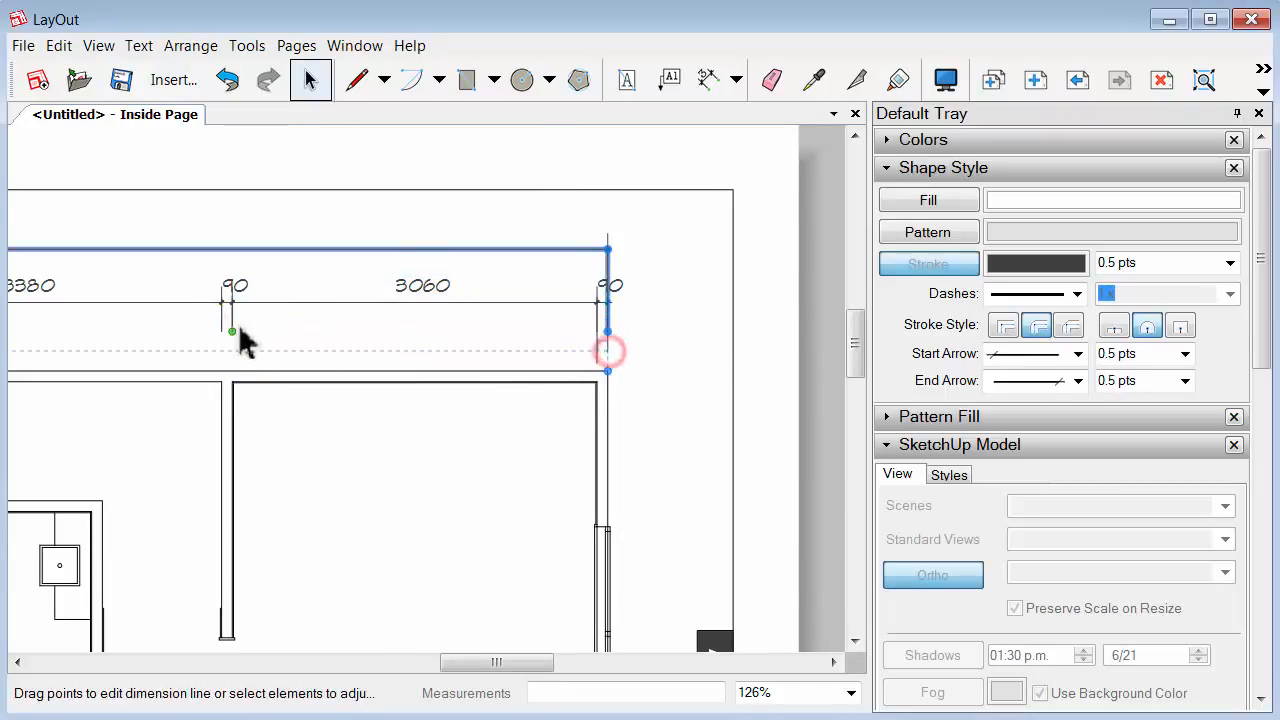
left_click(634, 294)
left_click(620, 290)
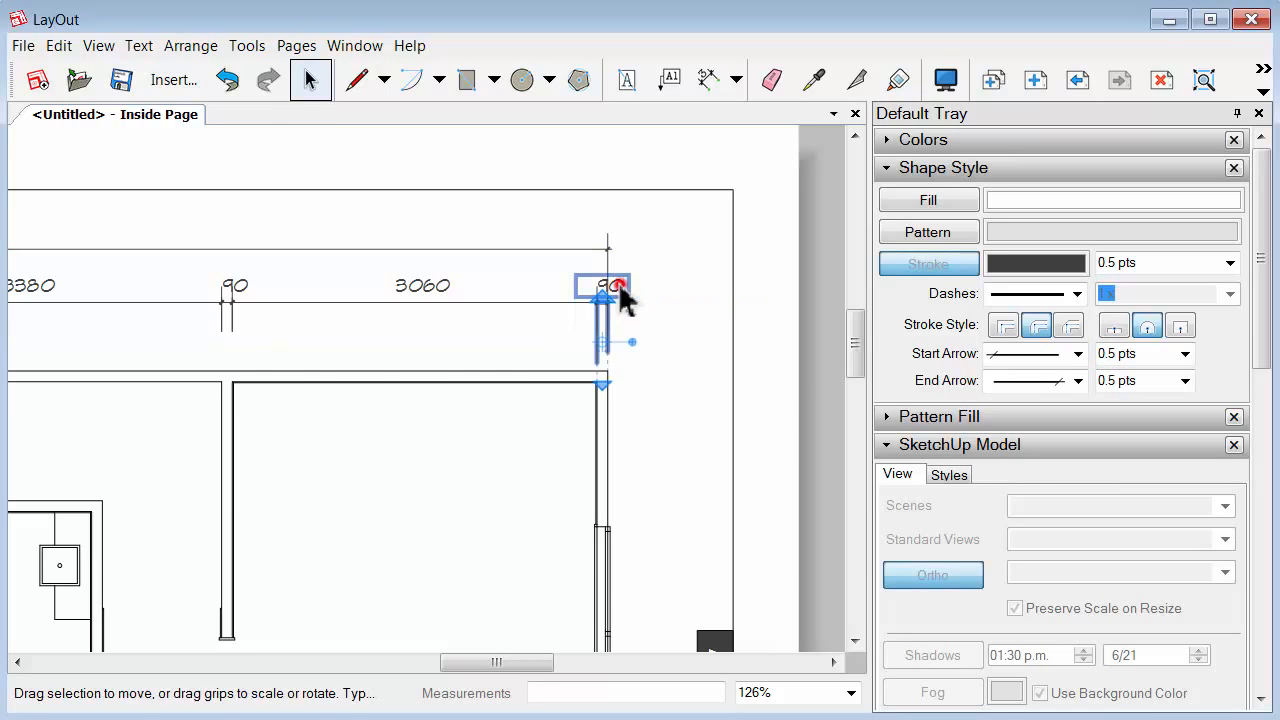
double_click(617, 286)
left_click_drag(597, 363, 216, 333)
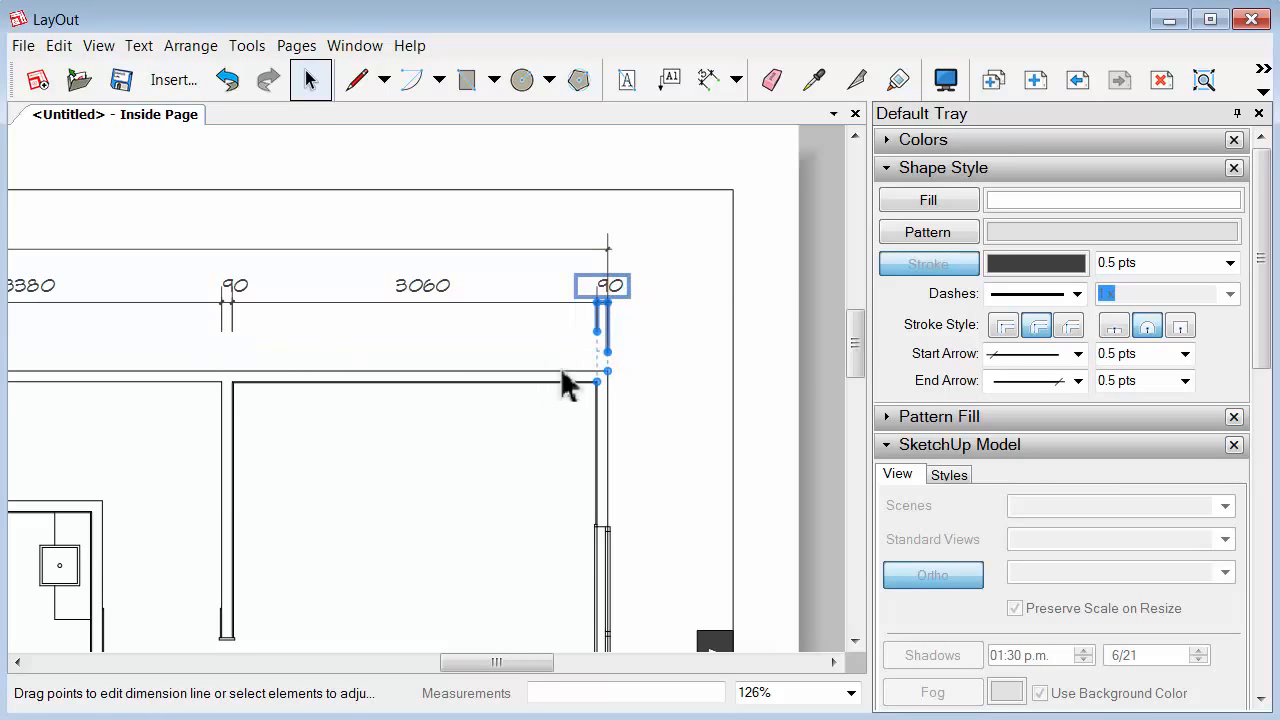
left_click(674, 364)
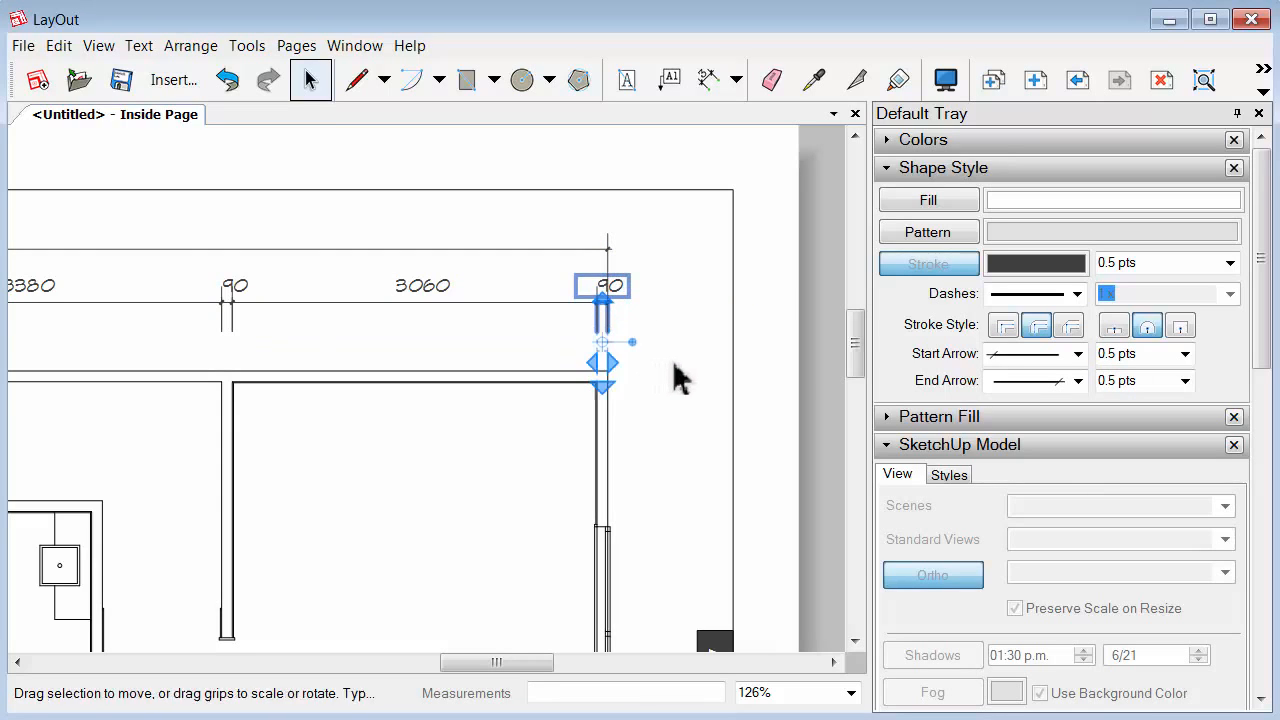
left_click(674, 364)
Move the right exterior wall's thickness text up and to the left, clear of the extension lines
scroll(558, 280, "up", 3)
left_click(700, 318)
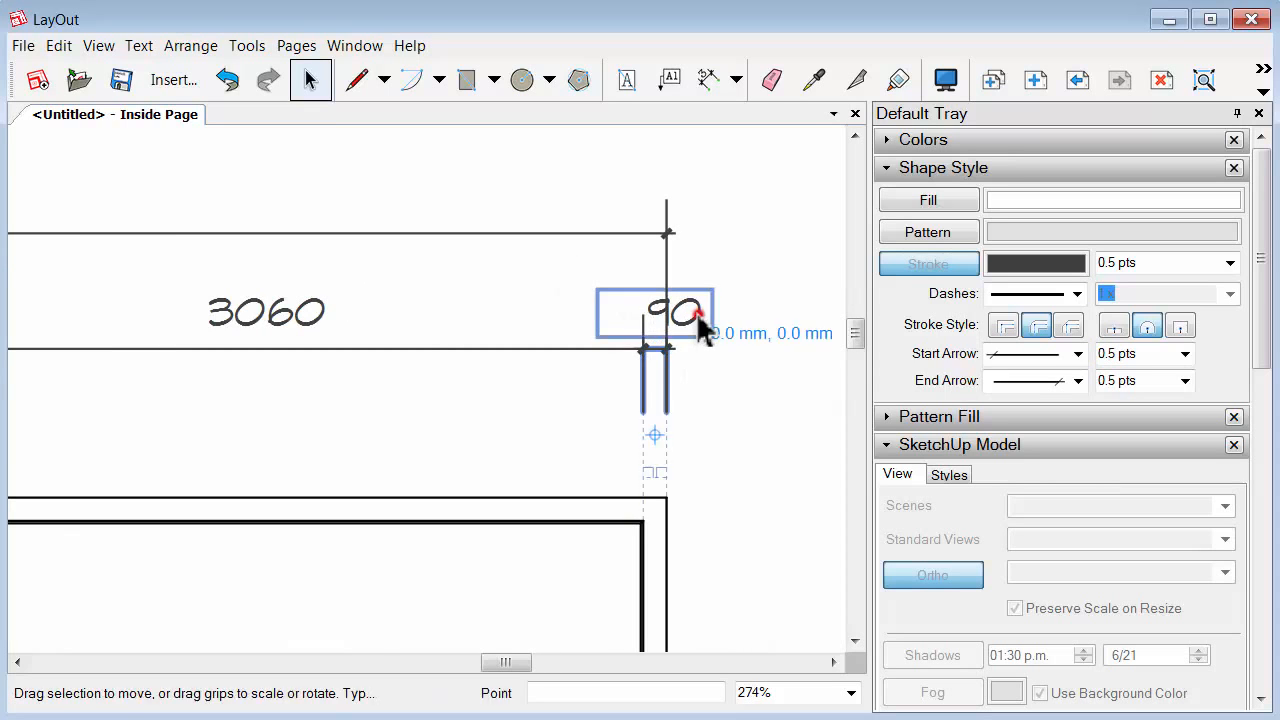
double_click(697, 314)
left_click_drag(697, 314, 662, 300)
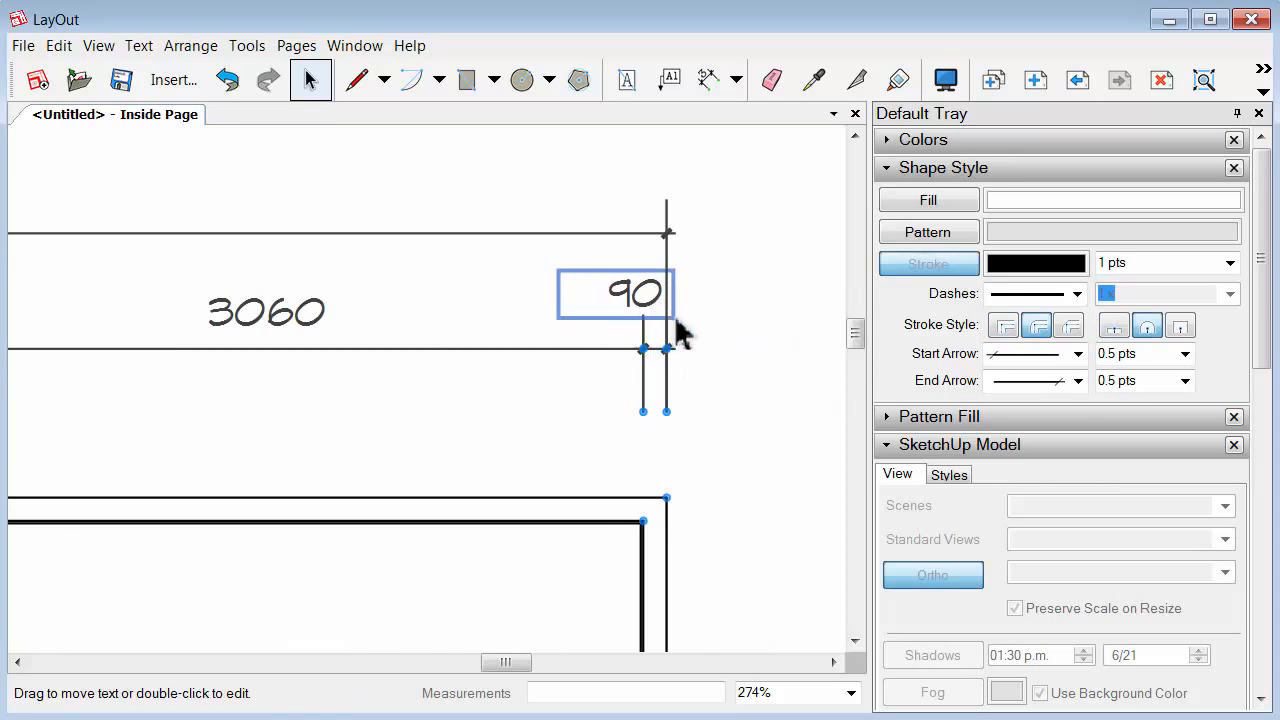
Move the second partition's thickness text up and to the left so it sits above its extension lines
scroll(677, 331, "down", 3)
middle_click_drag(420, 414, 540, 298)
scroll(540, 298, "up", 3)
left_click(523, 330)
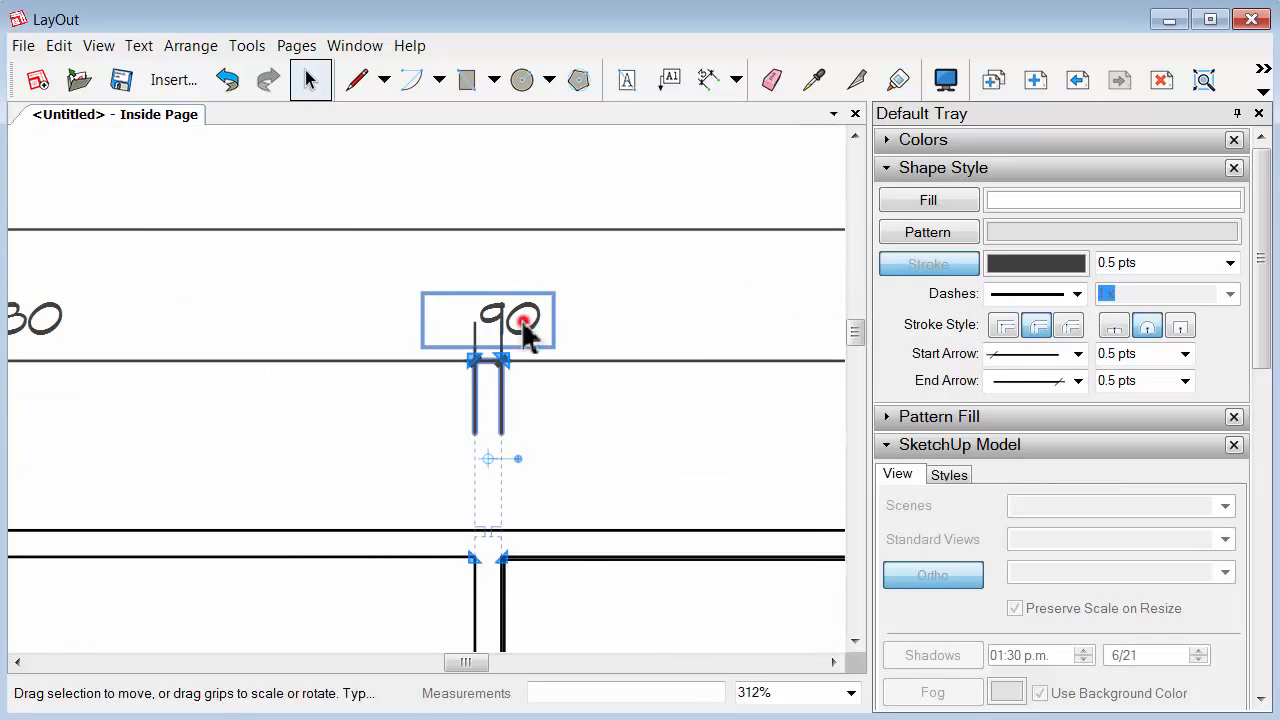
left_click(523, 320)
left_click_drag(523, 320, 497, 304)
left_click(554, 349)
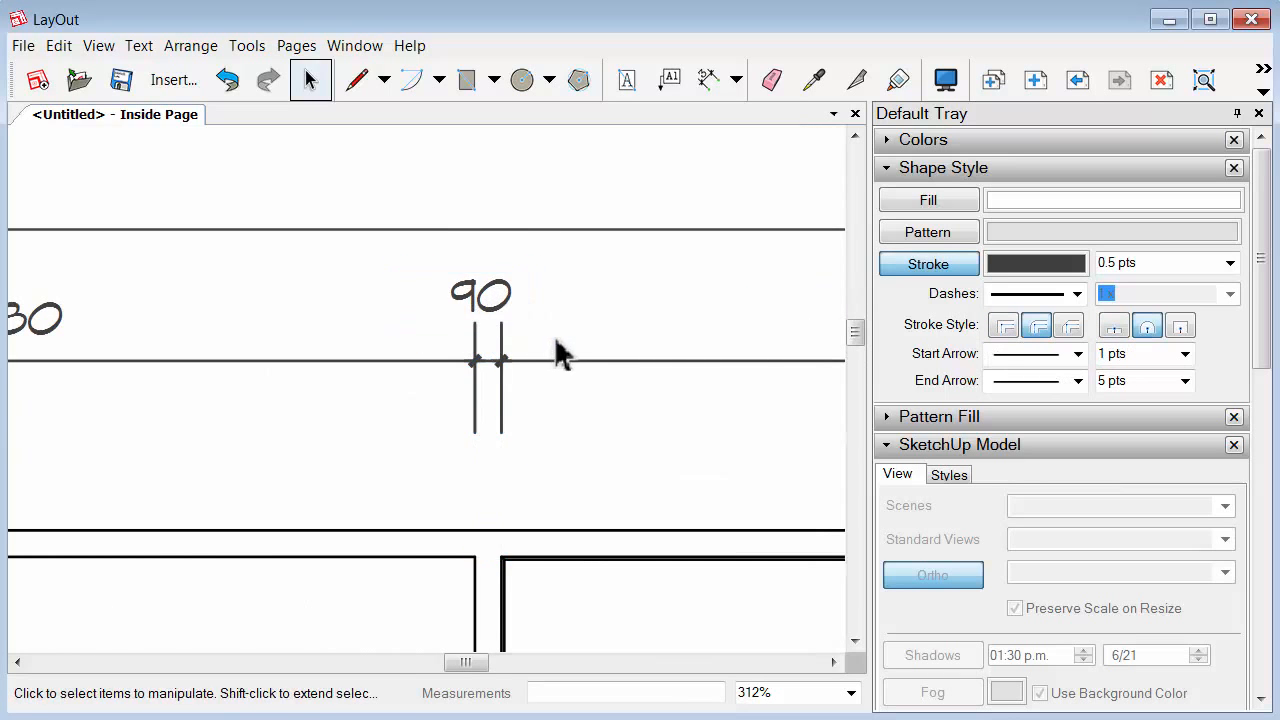
Move the first partition's thickness text up and to the left so it sits above its extension lines
scroll(554, 349, "down", 3)
middle_click_drag(554, 349, 417, 349)
scroll(274, 343, "up", 3)
left_click(345, 335)
left_click(345, 333)
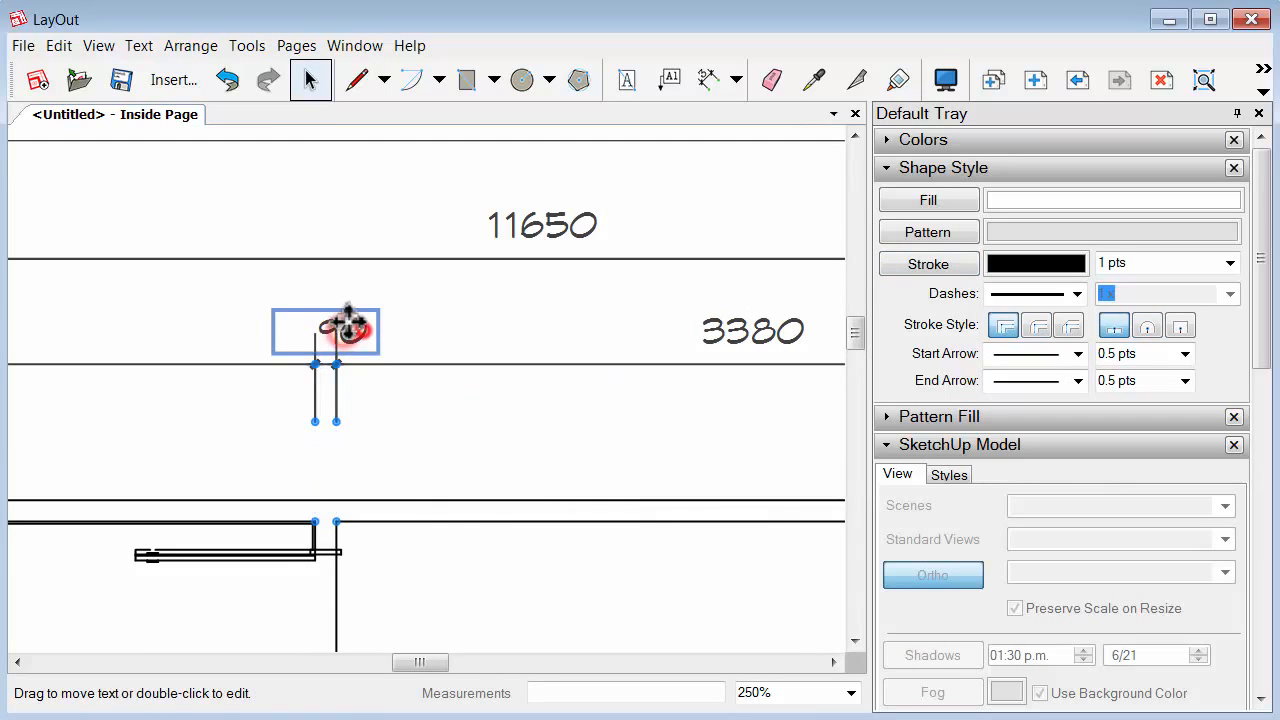
left_click_drag(343, 323, 337, 320)
Move the left exterior wall's thickness text up so it clears the inner extension line
middle_click_drag(300, 354, 685, 390)
middle_click_drag(237, 374, 729, 366)
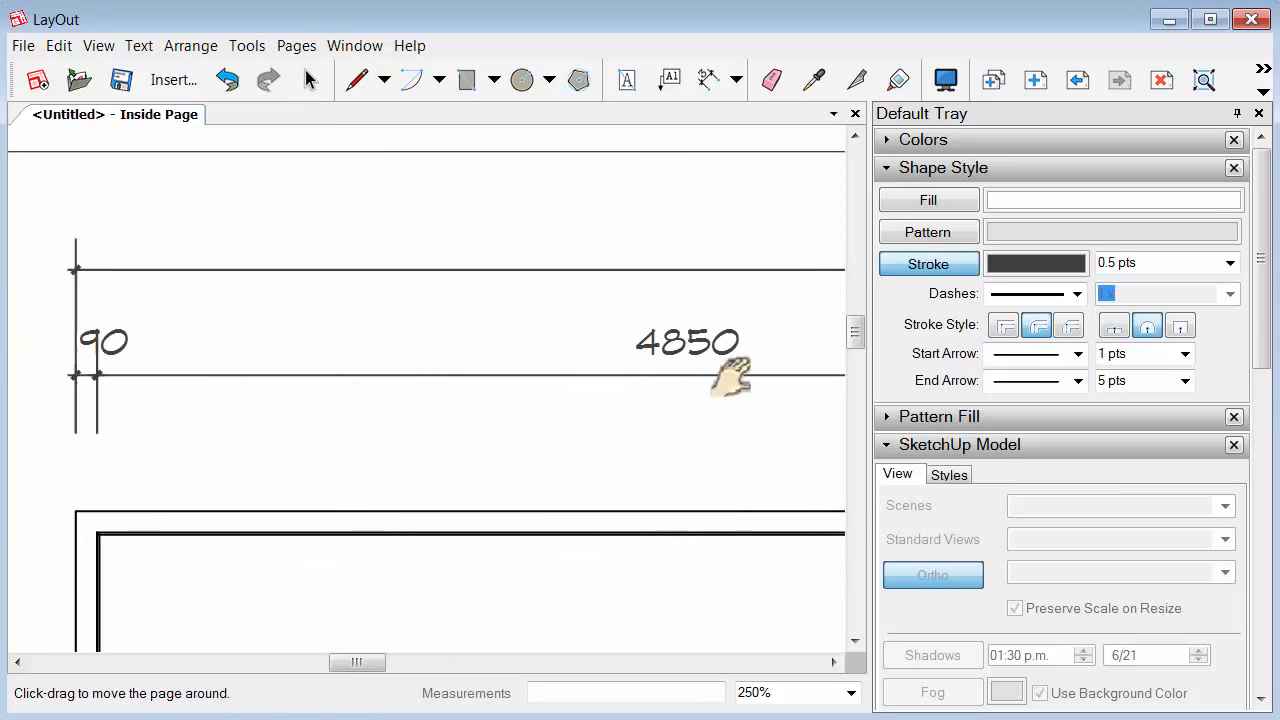
left_click(114, 343)
left_click(118, 342)
left_click_drag(128, 320, 121, 323)
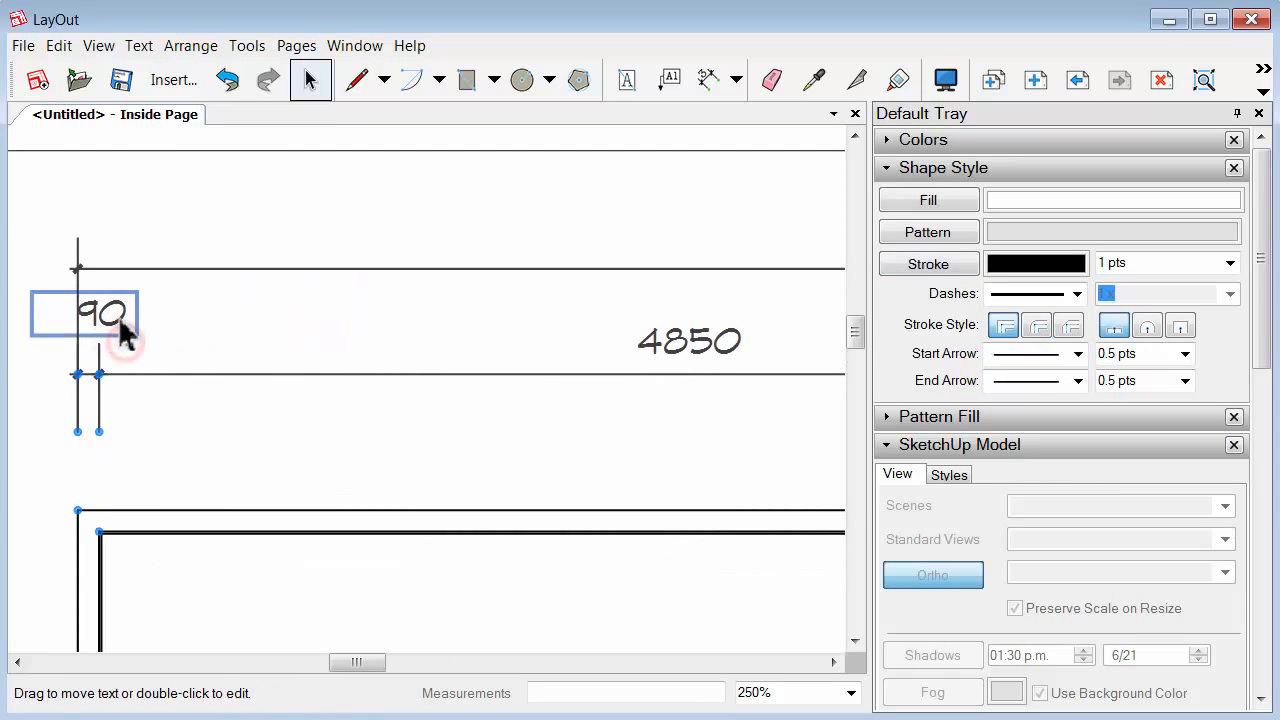
left_click(122, 348)
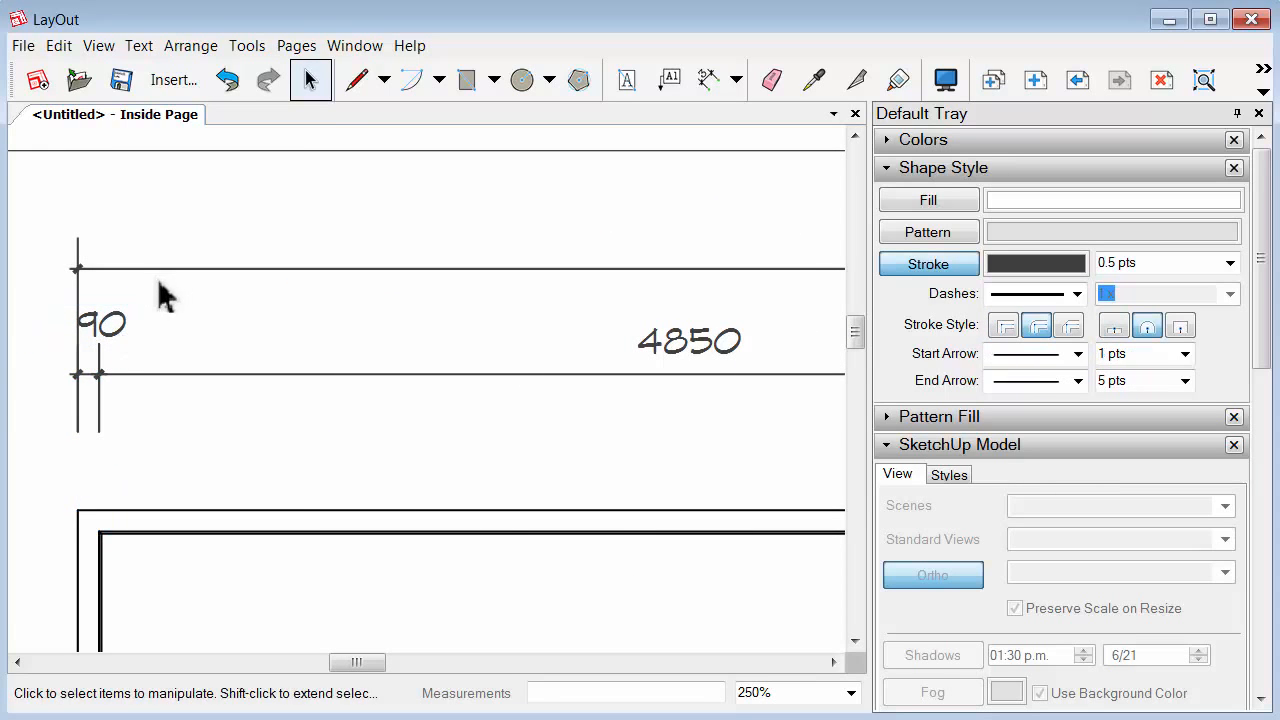
Set the Rectangle tool's fill to solid black for shading the floor plan's walls
scroll(154, 283, "down", 5)
scroll(413, 320, "up", 2)
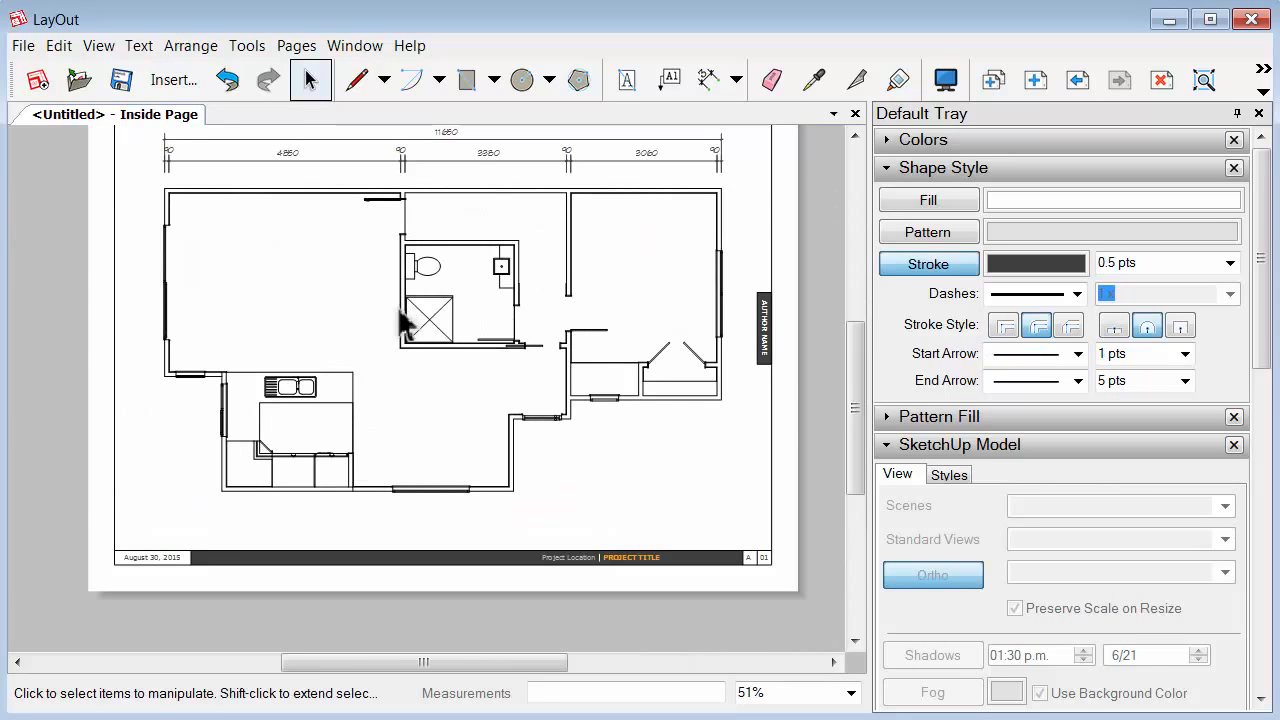
left_click(466, 80)
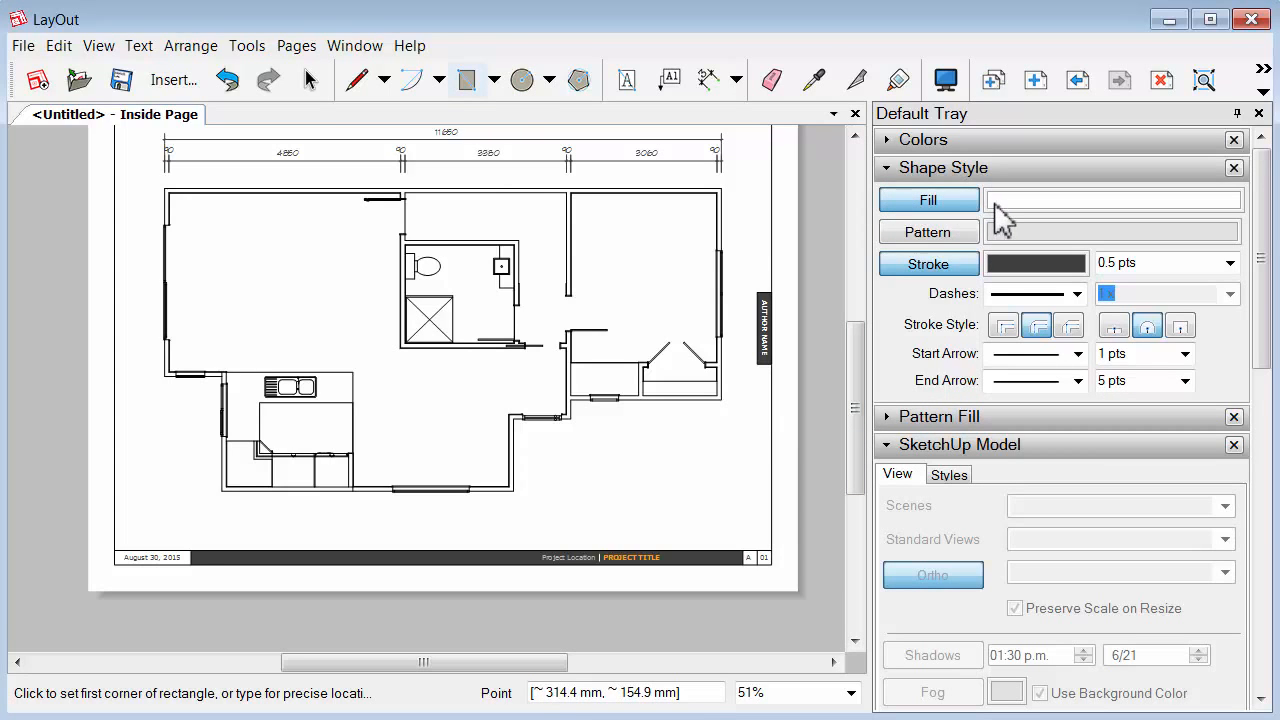
left_click(997, 203)
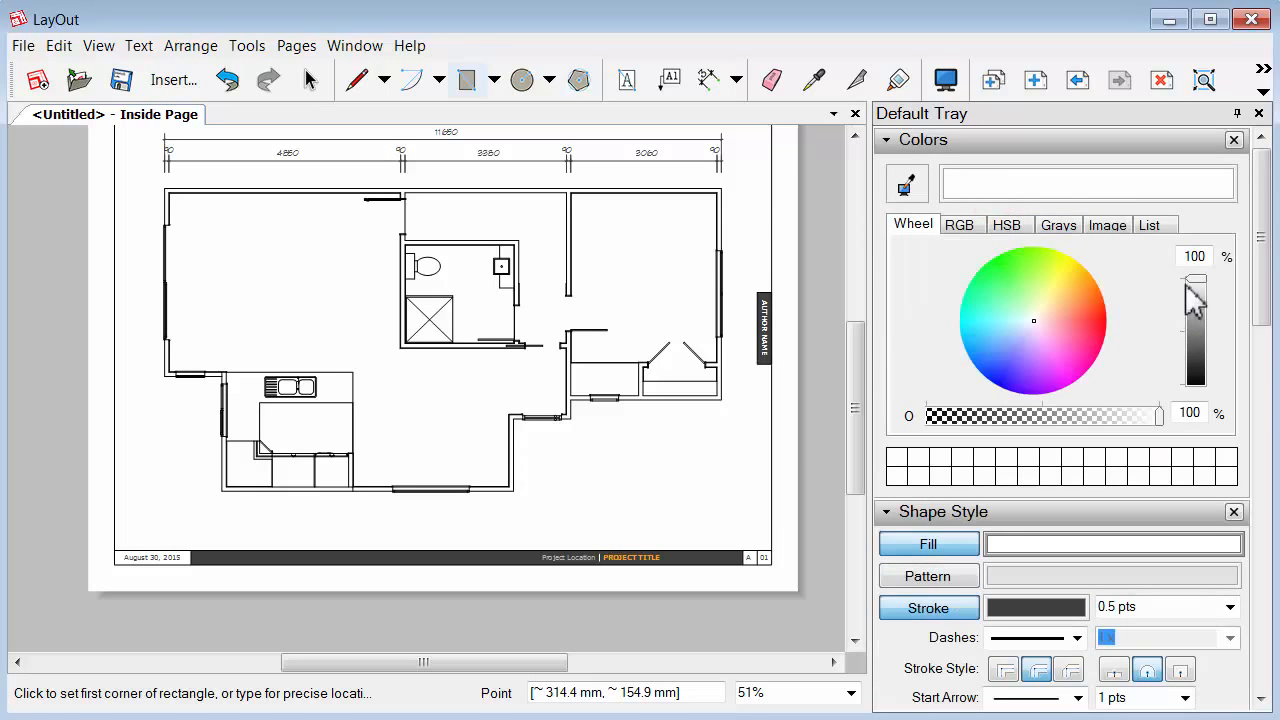
left_click_drag(1203, 350, 1208, 414)
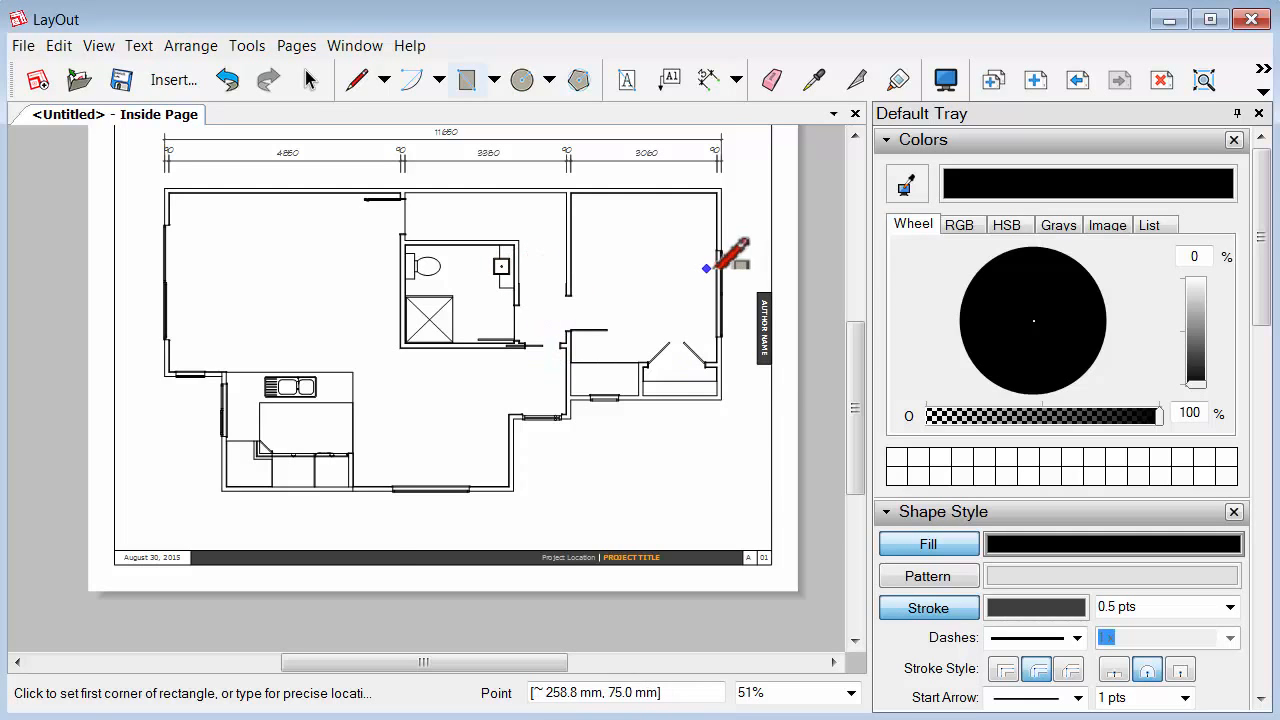
right_click(150, 440)
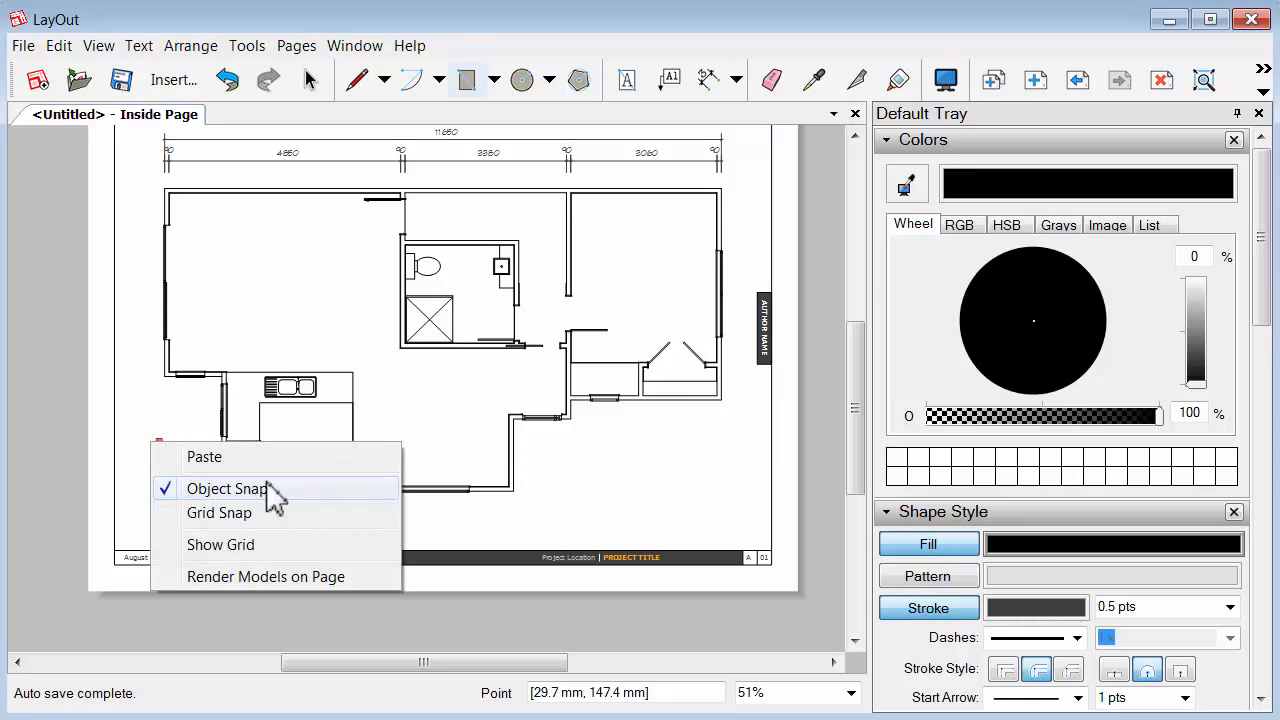
left_click(348, 310)
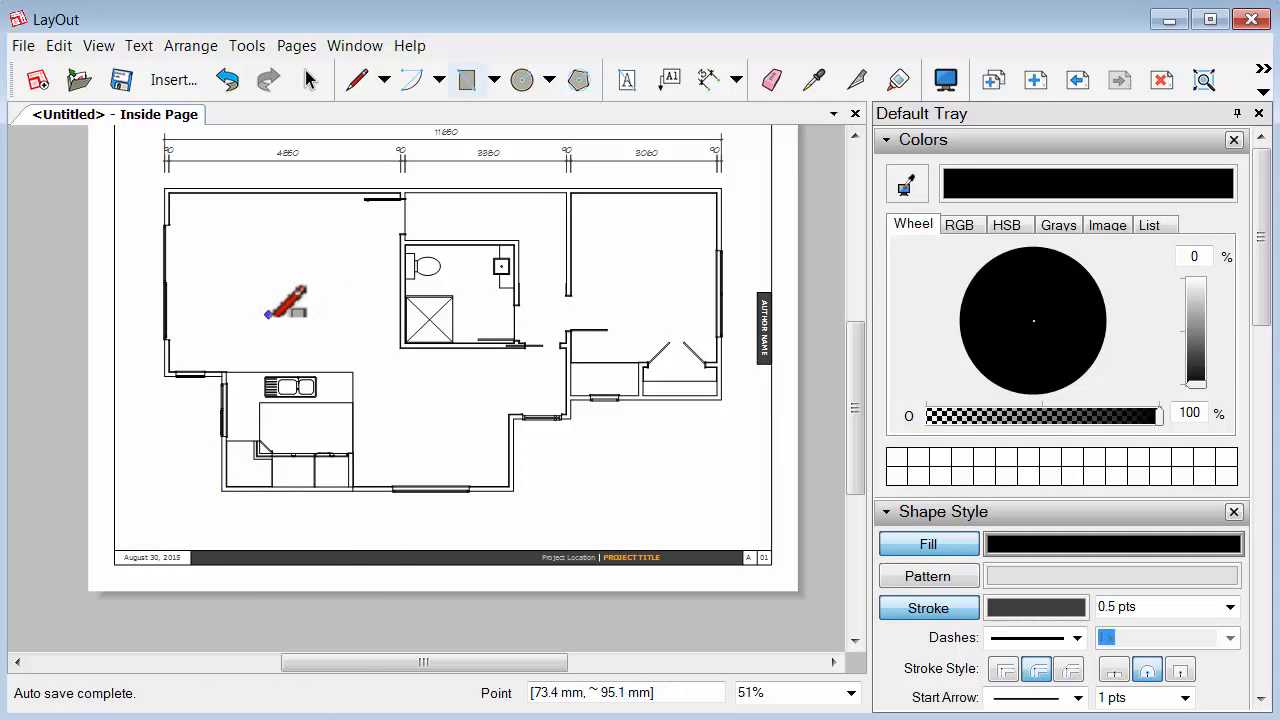
Turn off the stroke for the black wall rectangles
middle_click_drag(258, 318, 420, 301)
scroll(331, 347, "up", 8)
scroll(427, 393, "up", 2)
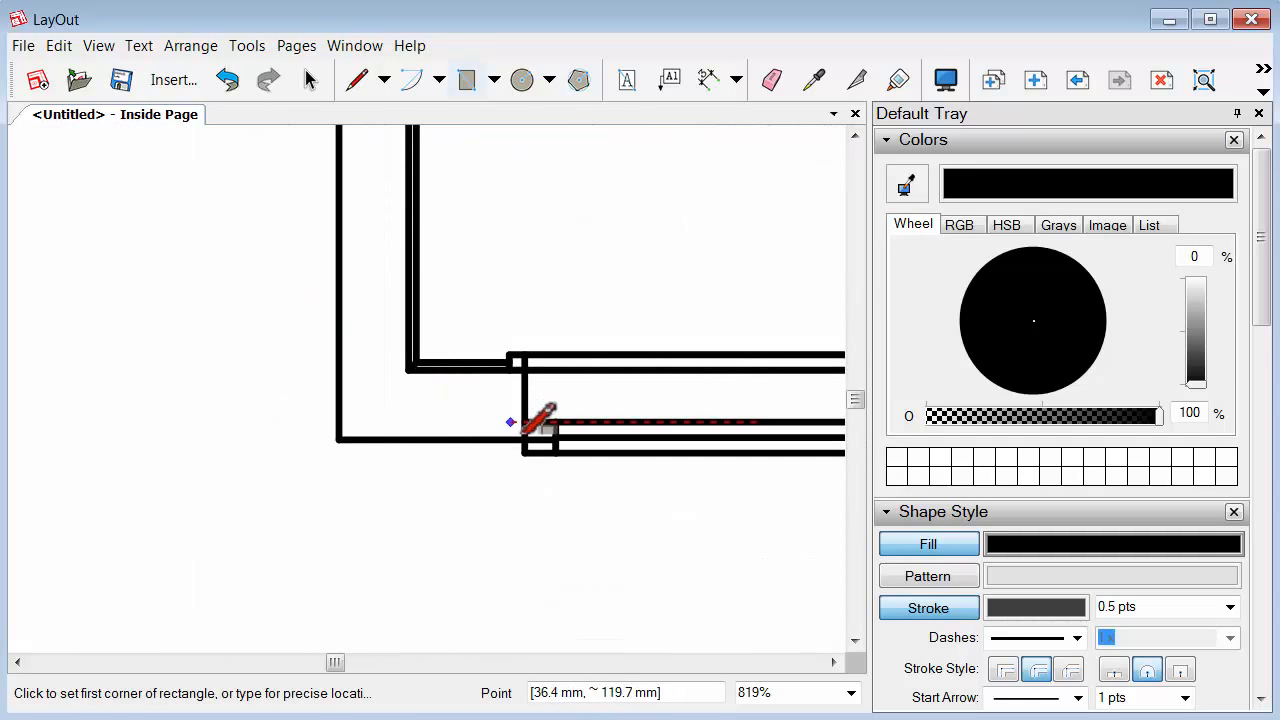
left_click(524, 437)
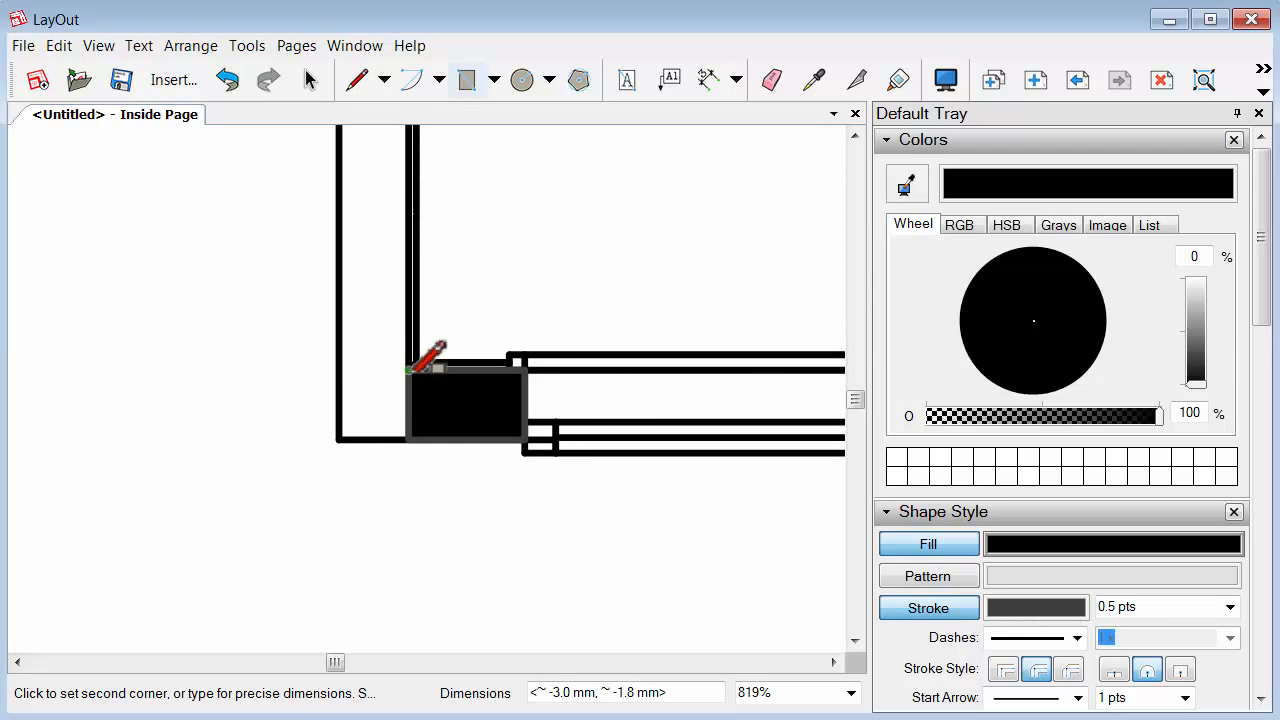
key("Escape")
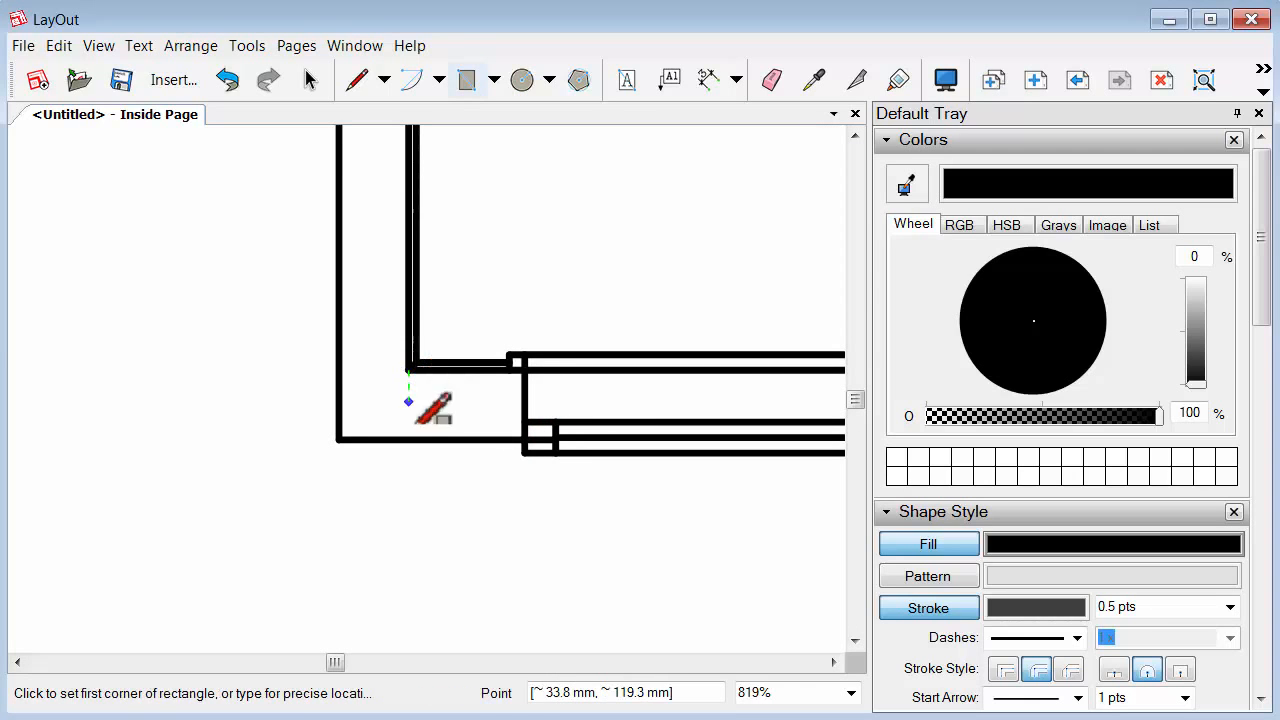
left_click(914, 609)
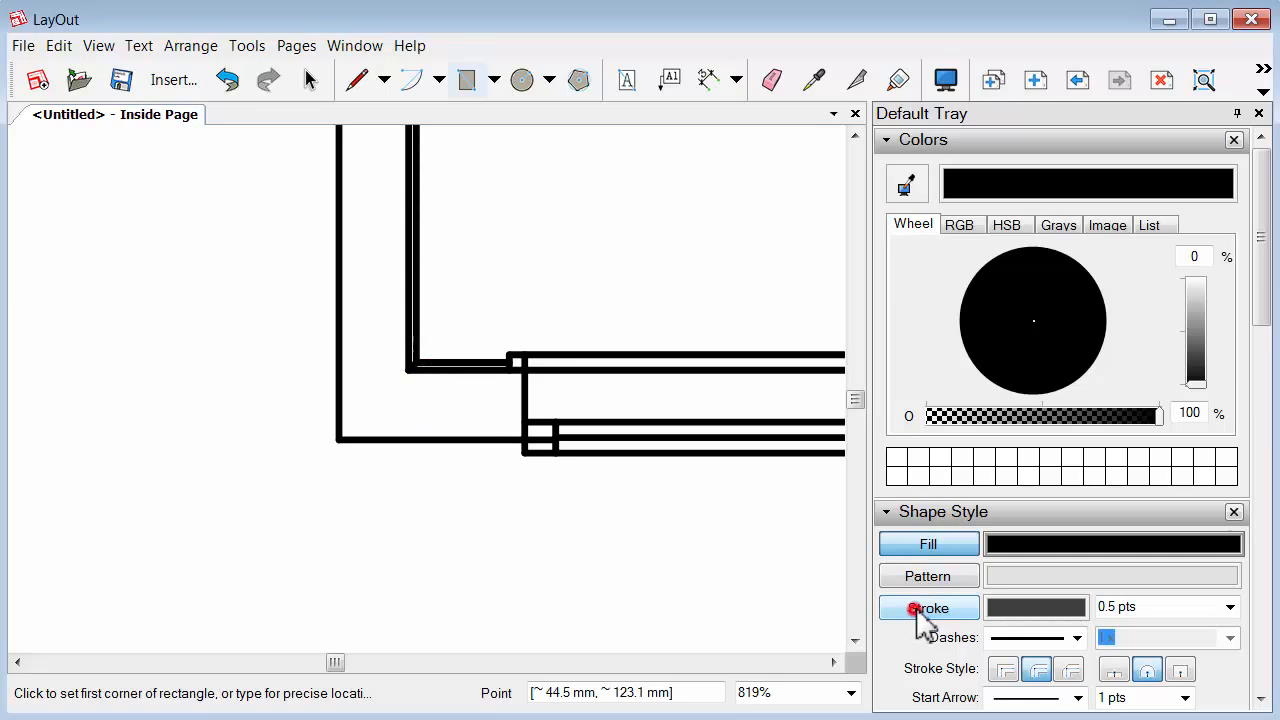
Cover the left room's lower-left wall corner with a black rectangle about 4.7 by 1.8 mm, and the wall up to the window with another
left_click(518, 439)
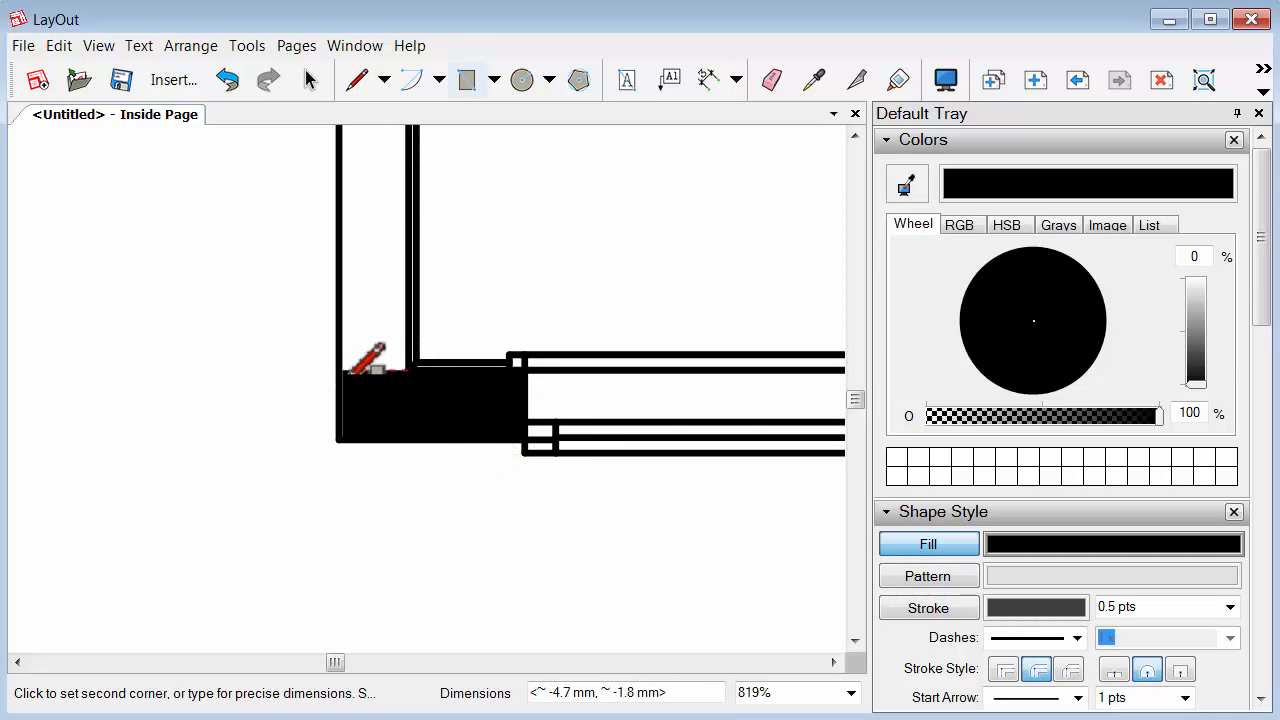
left_click(345, 371)
left_click(408, 366)
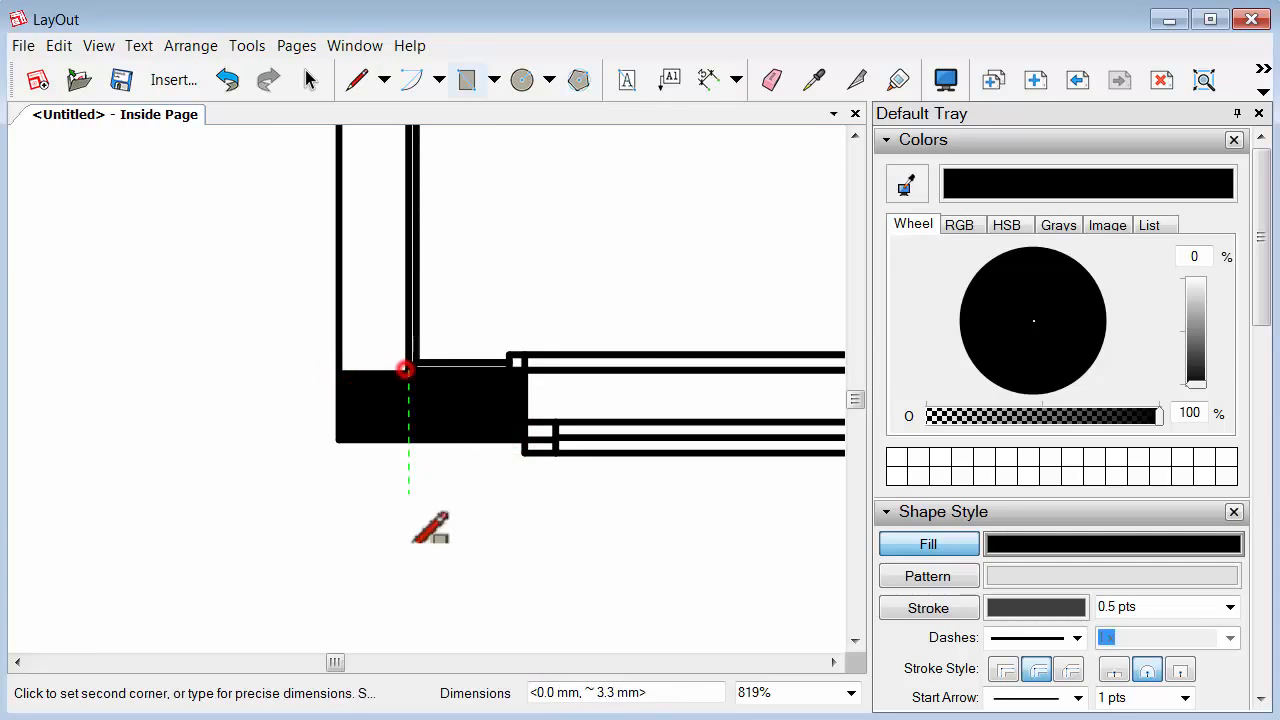
scroll(425, 550, "down", 3)
scroll(378, 398, "up", 1)
left_click(400, 251)
scroll(403, 457, "down", 2)
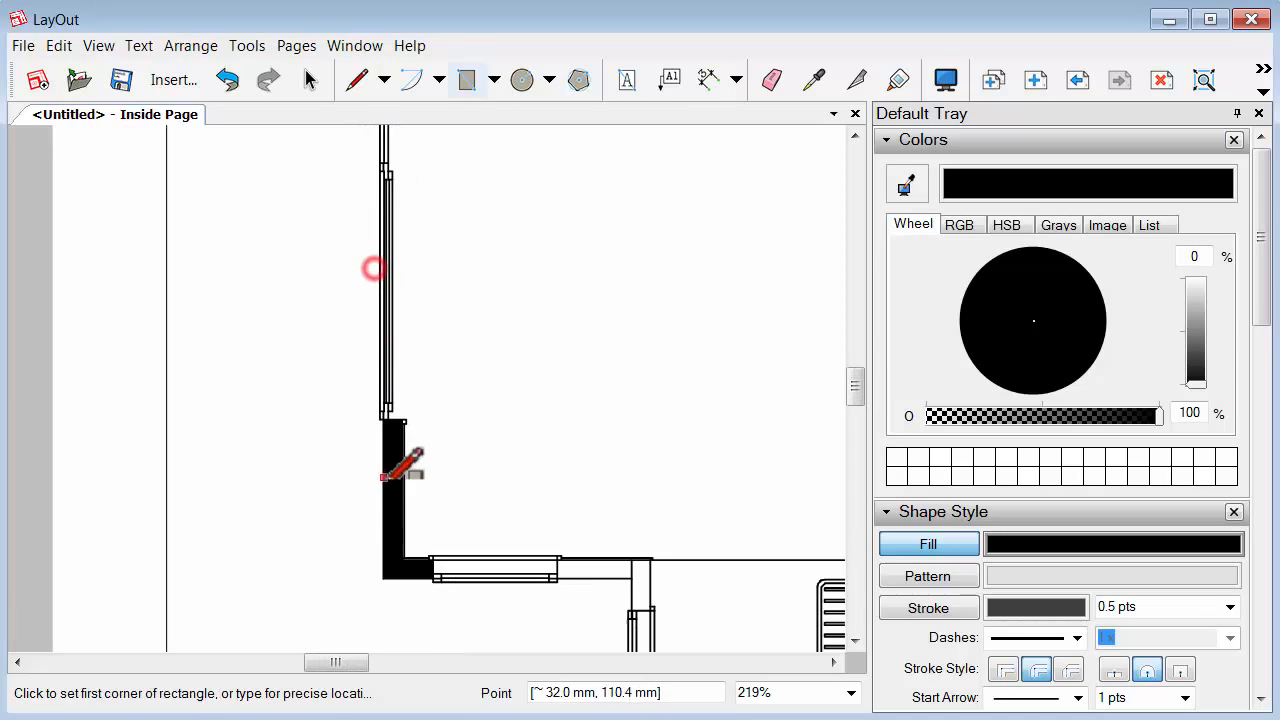
Fill the left exterior wall from above its window to the plan's upper corner with a black rectangle
scroll(405, 365, "up", 6)
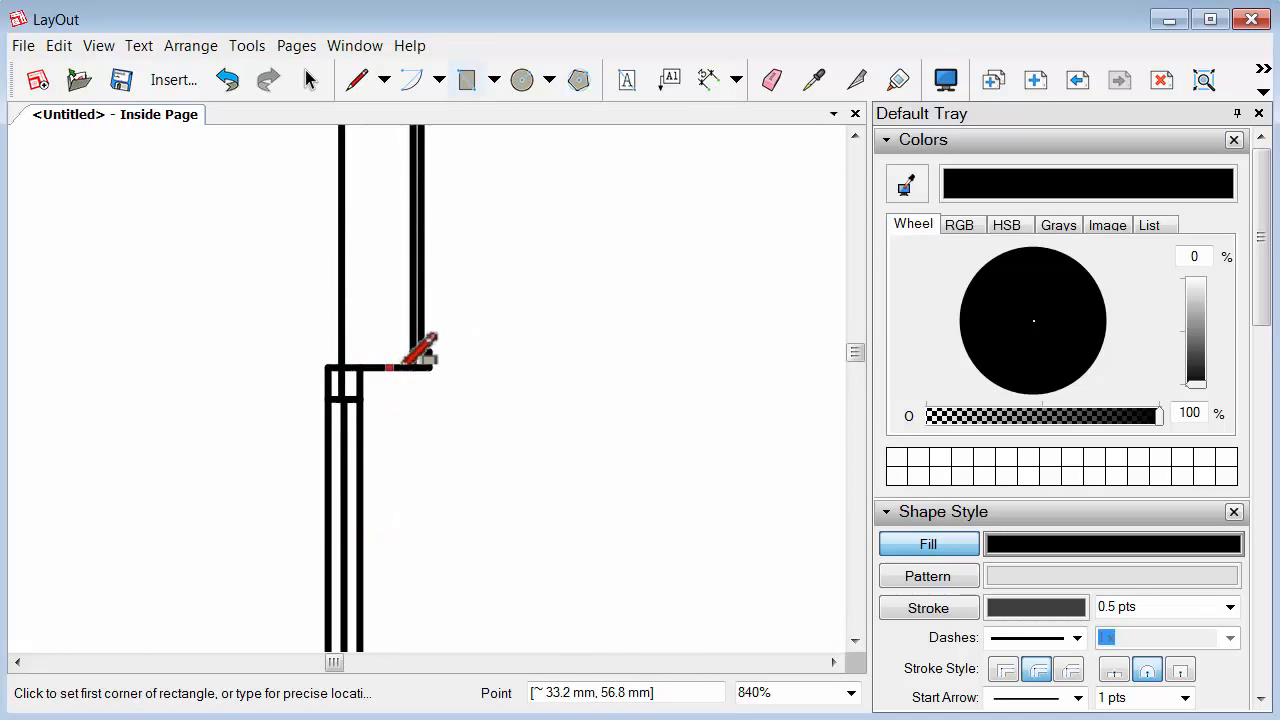
left_click(413, 366)
scroll(434, 543, "down", 4)
left_click(400, 240)
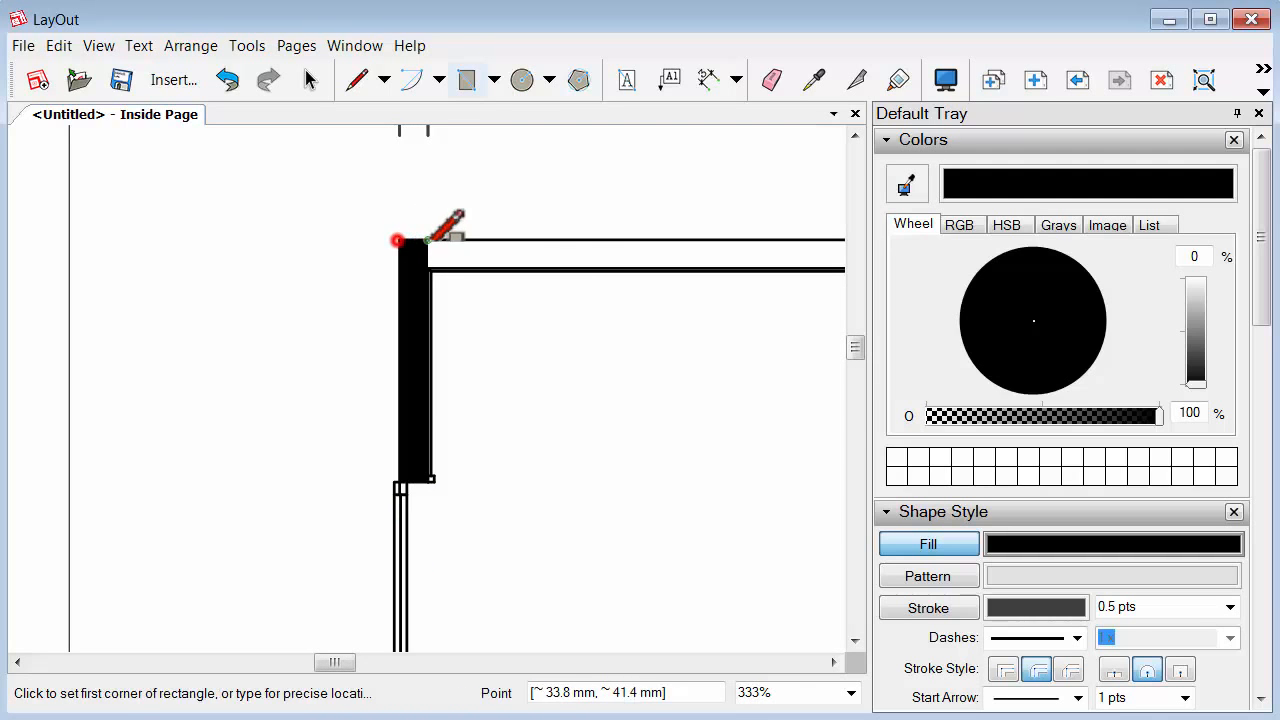
Fill the whole upper exterior wall with one black rectangle, from the left wall to the outer right corner
left_click(423, 240)
middle_click_drag(780, 287, 152, 287)
middle_click_drag(657, 287, 100, 289)
middle_click_drag(625, 294, 60, 293)
scroll(190, 293, "down", 5)
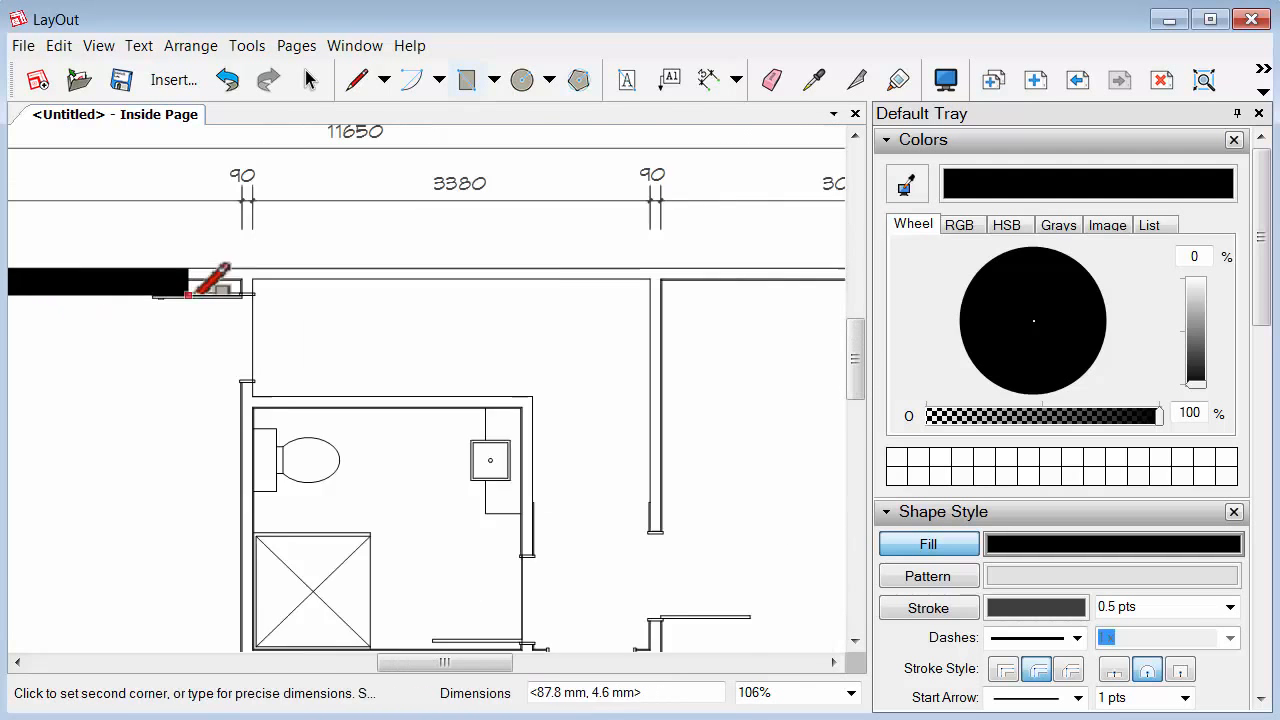
middle_click_drag(700, 361, 213, 343)
scroll(371, 214, "up", 4)
scroll(486, 277, "up", 4)
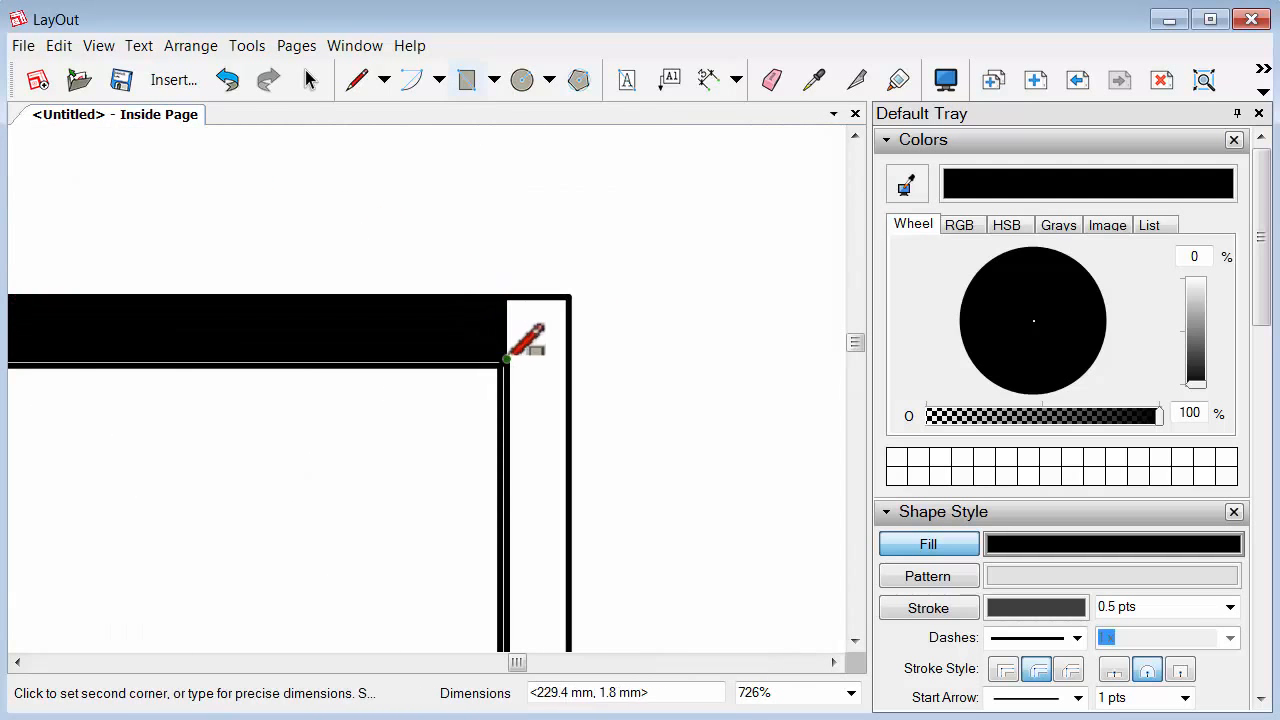
left_click(566, 359)
scroll(600, 250, "down", 3)
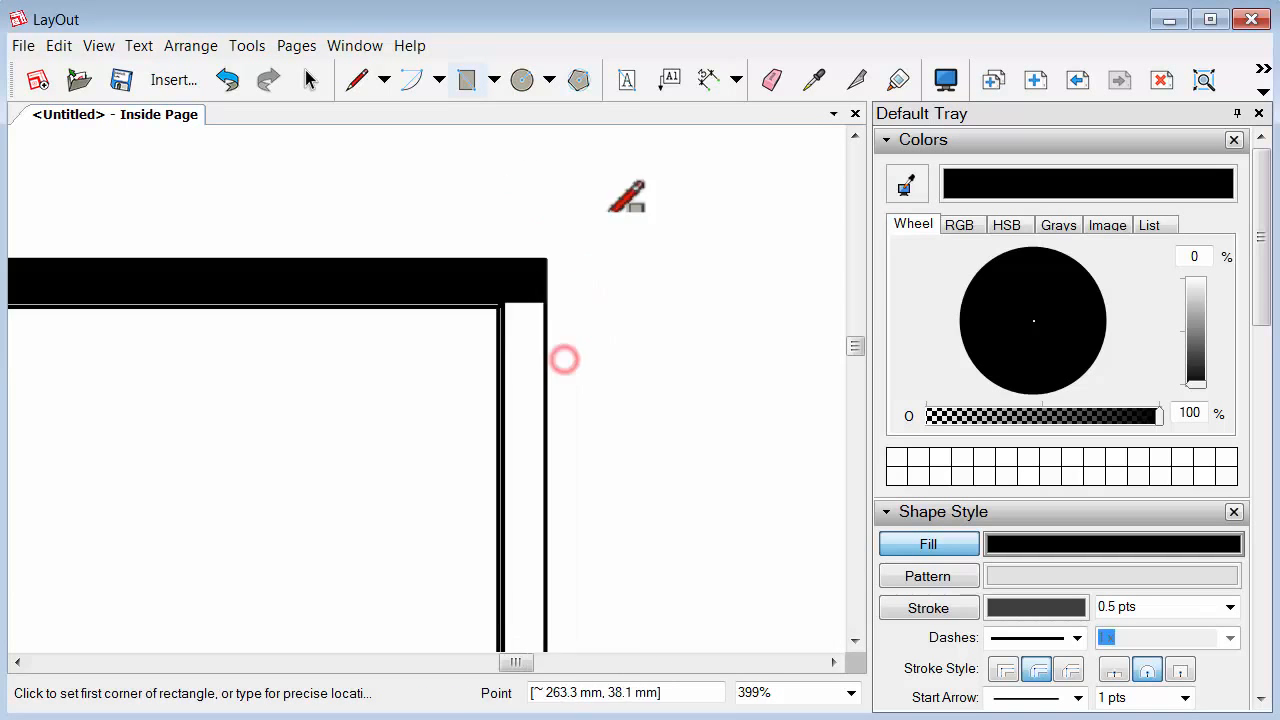
Fill the short first-partition stub between the upper exterior wall and the door frame with a black rectangle
scroll(290, 340, "down", 8)
scroll(366, 284, "up", 4)
scroll(366, 284, "up", 5)
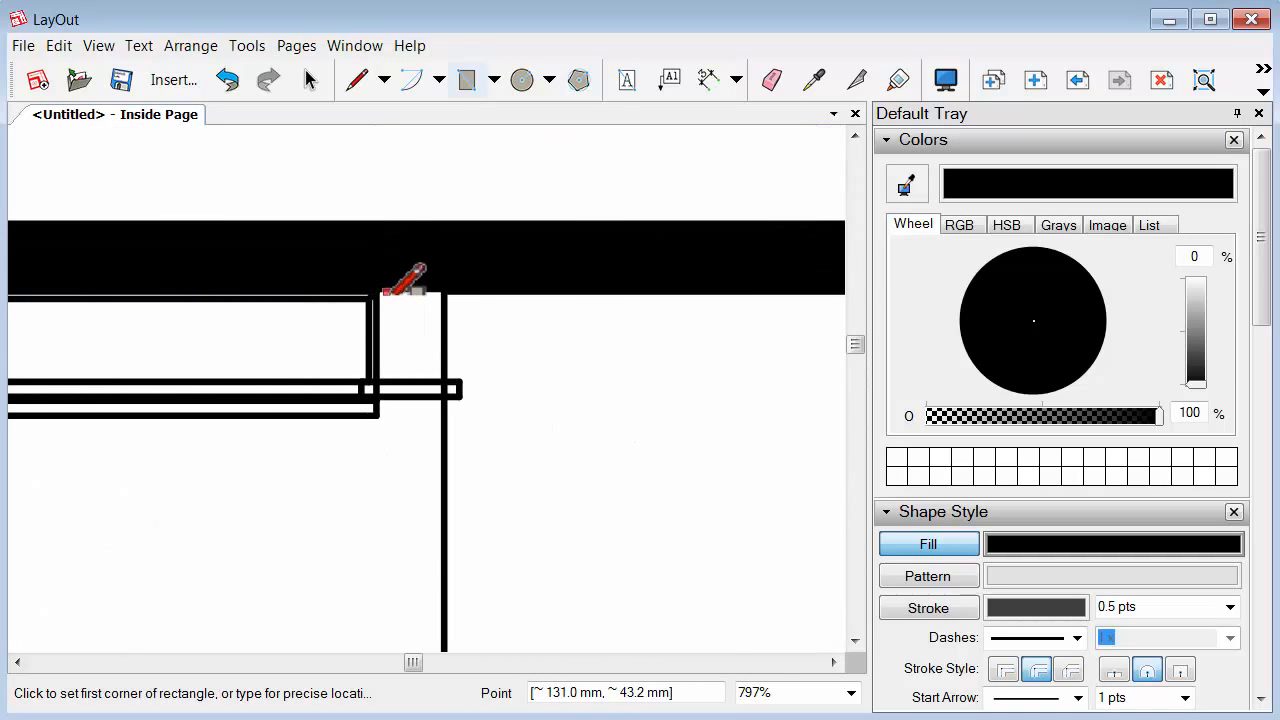
left_click(376, 291)
left_click(444, 375)
scroll(427, 220, "down", 4)
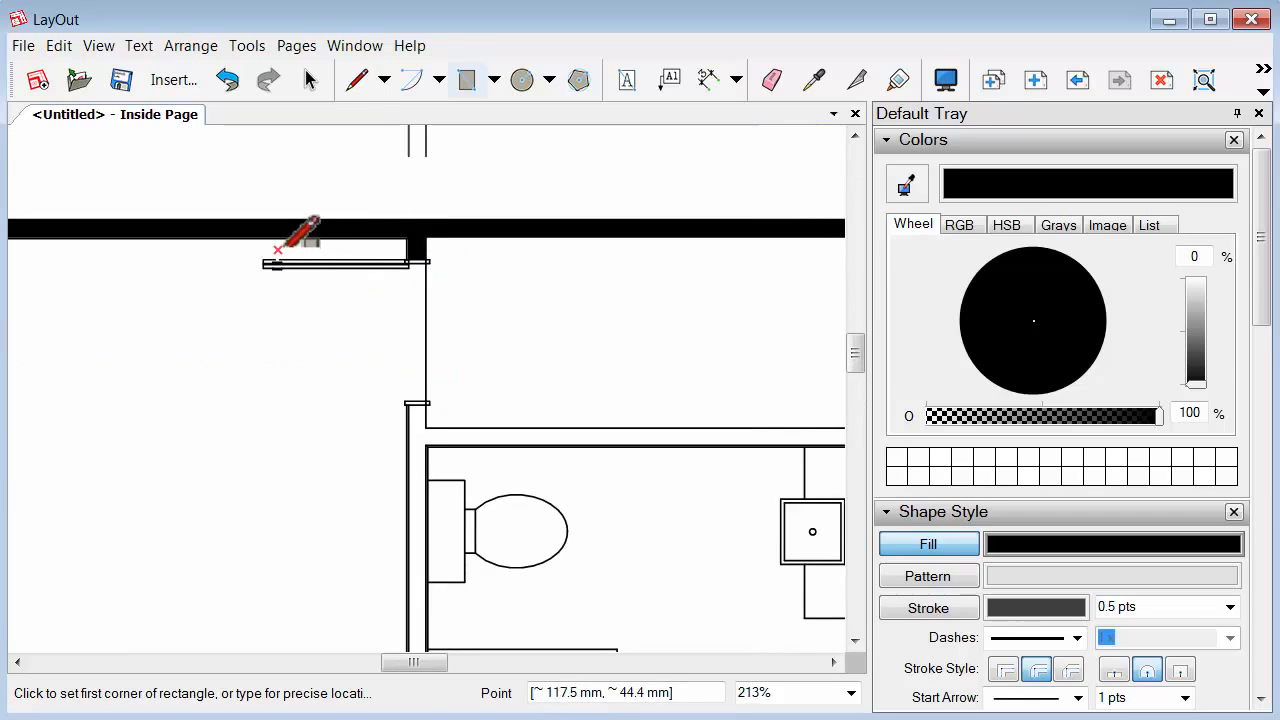
Cover the open door leaf beside the first partition with a thin black rectangle
scroll(281, 249, "up", 3)
left_click(545, 288)
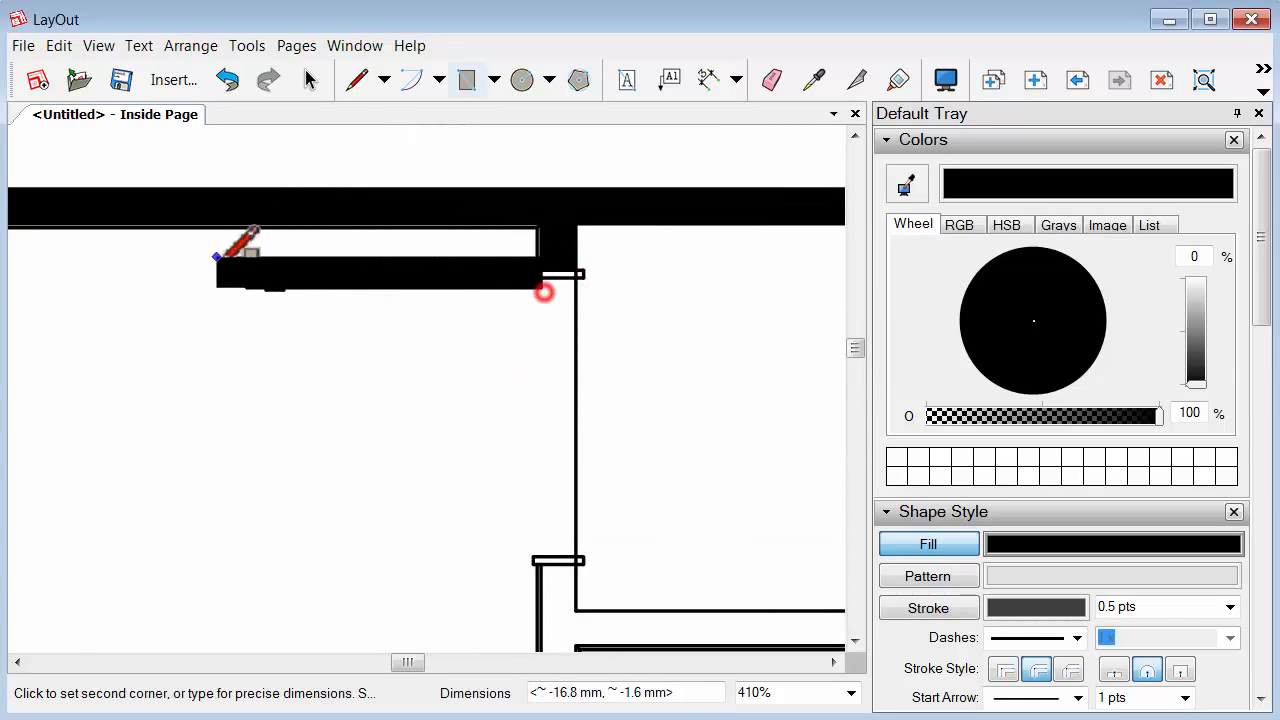
left_click(250, 284)
scroll(322, 238, "down", 4)
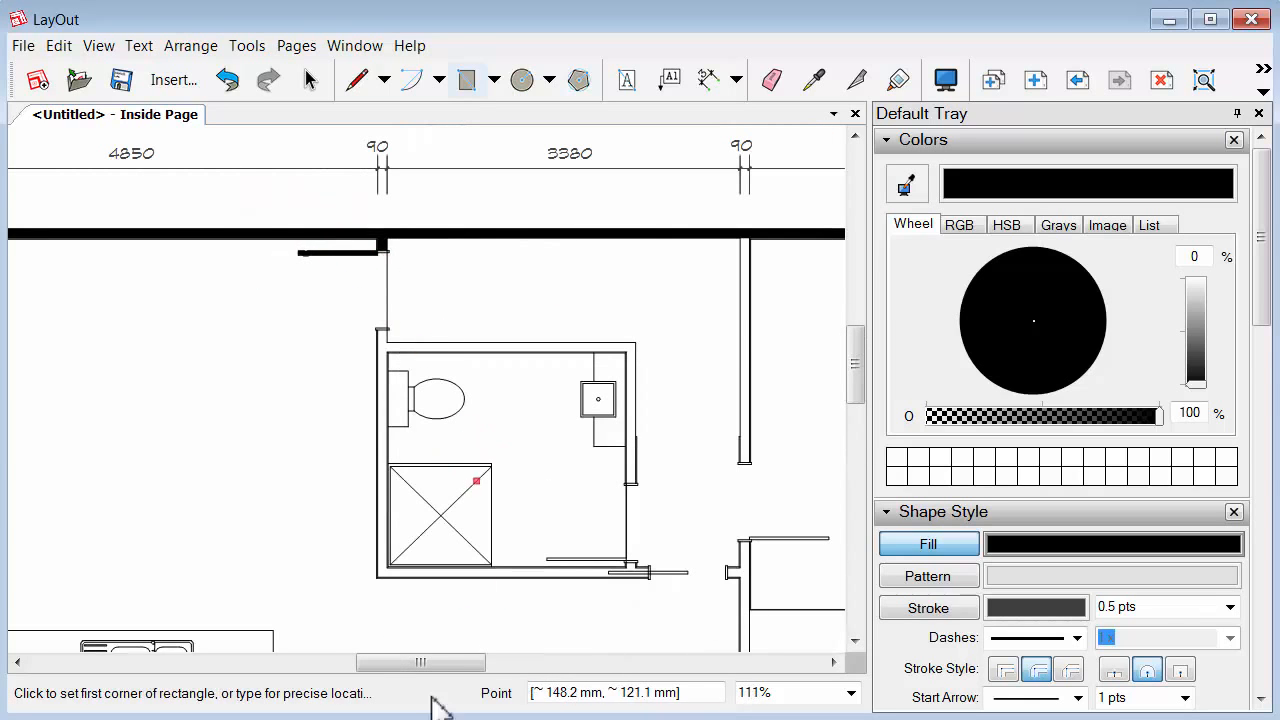
Draw a 2 Point Arc for the door swing, from the lower door jamb to the door leaf's free end
scroll(391, 314, "up", 2)
middle_click_drag(414, 352, 475, 423)
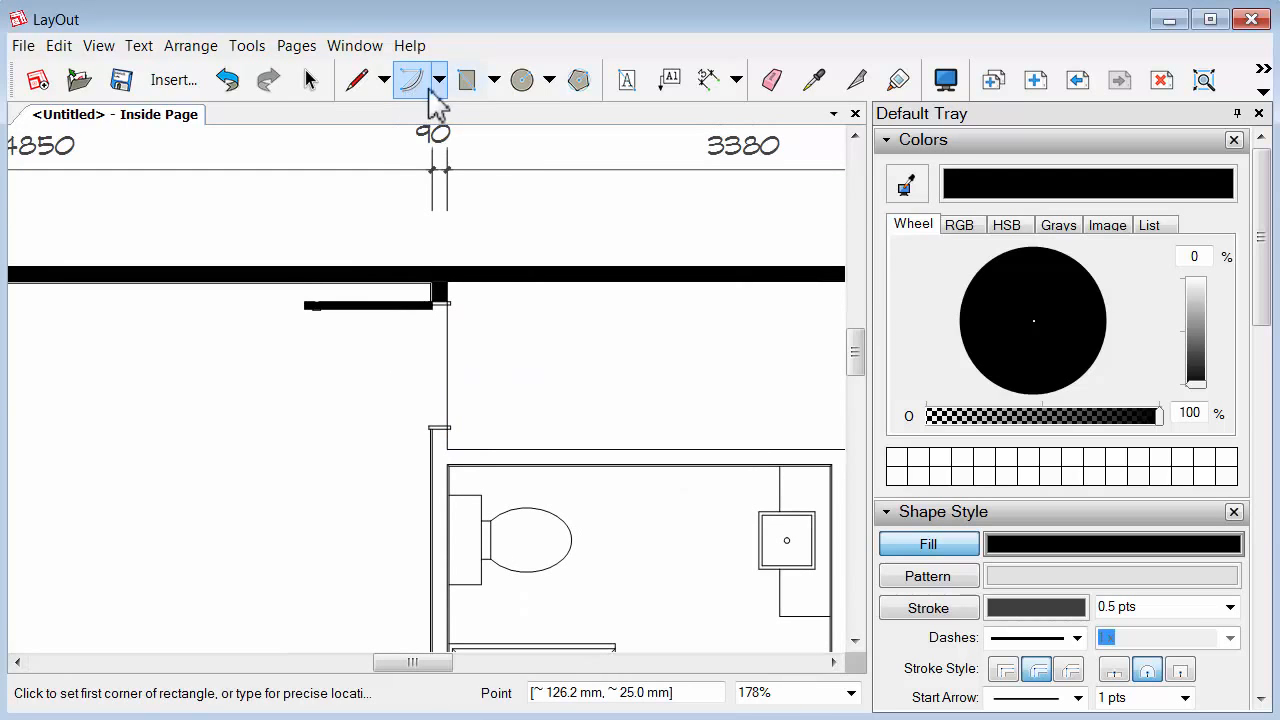
left_click(438, 85)
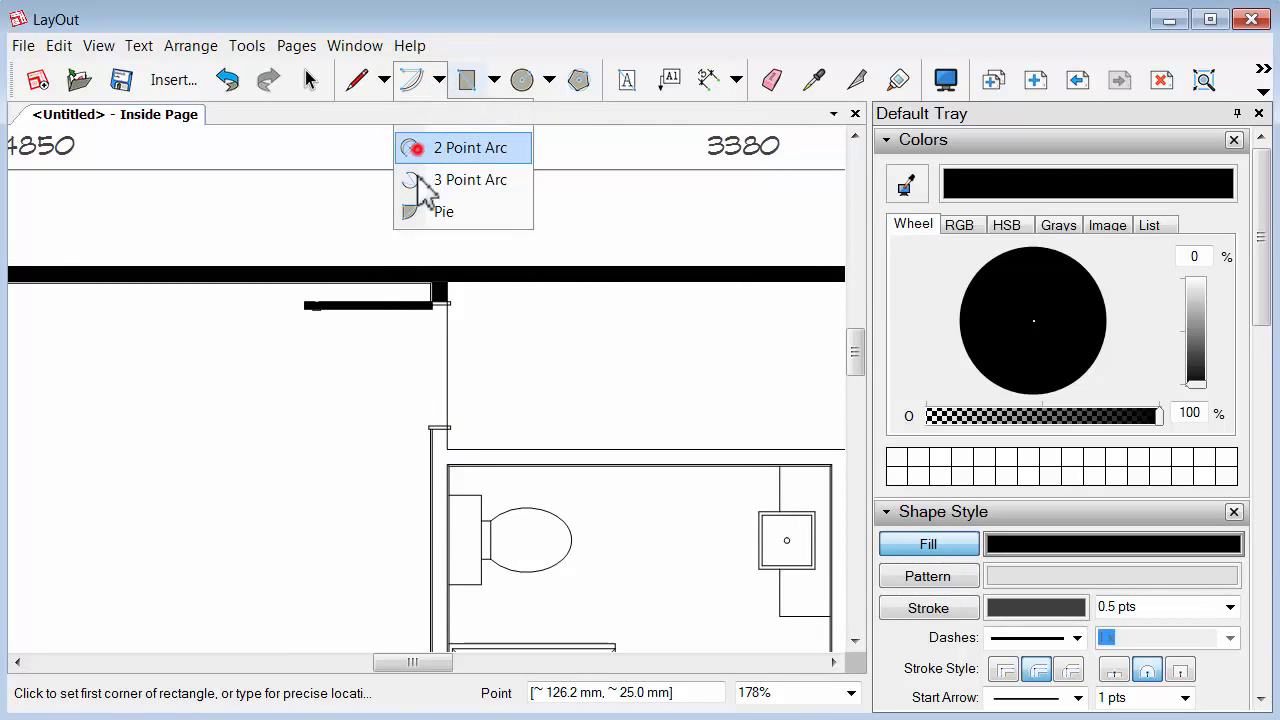
left_click(460, 148)
left_click(432, 421)
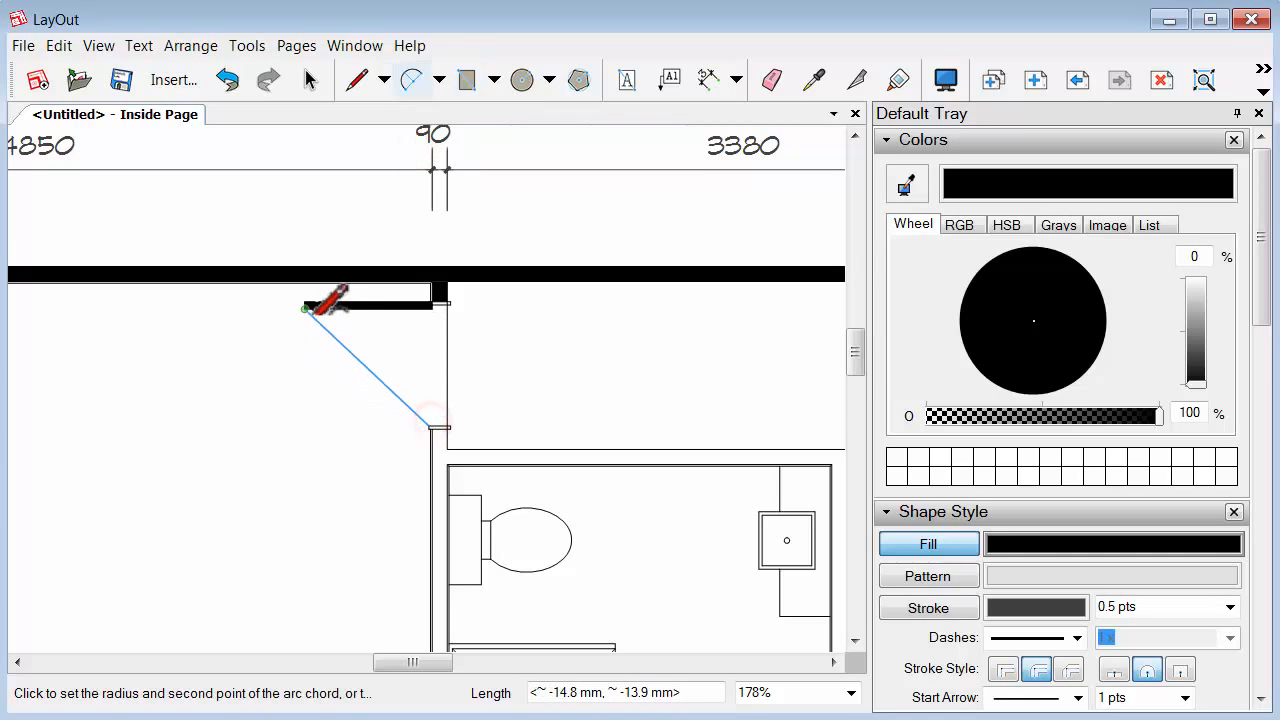
left_click(305, 305)
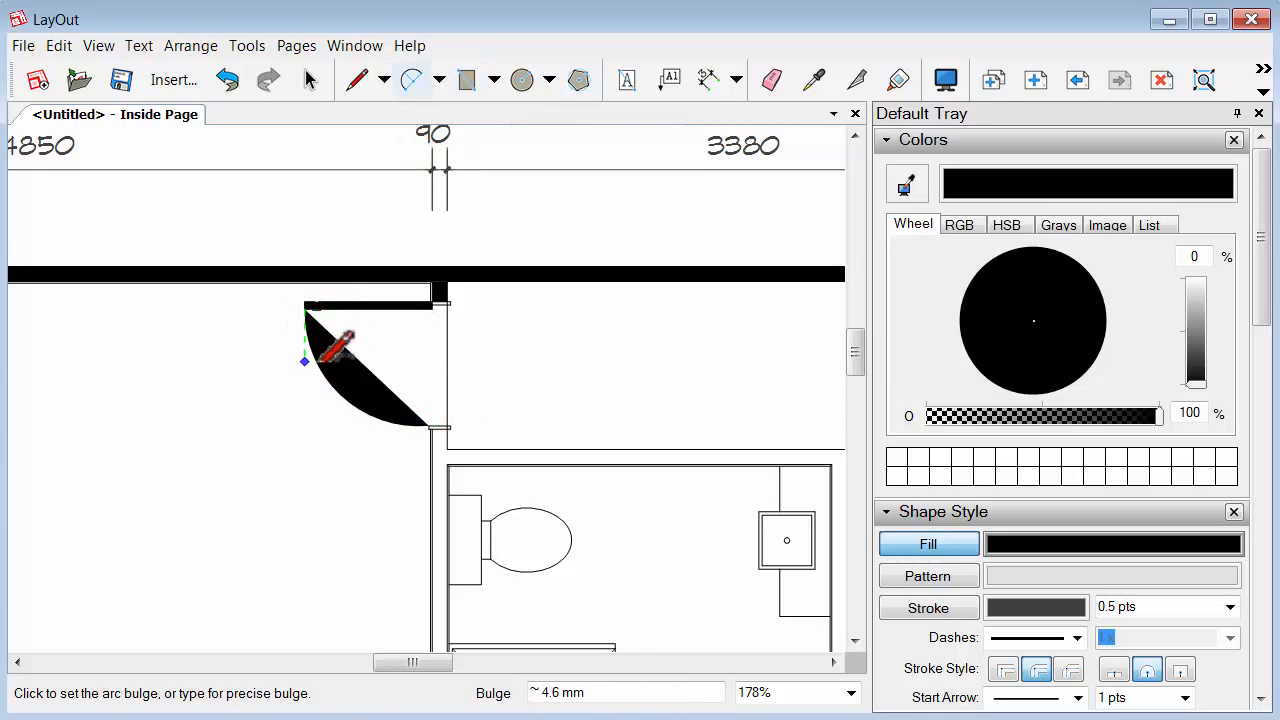
left_click(316, 362)
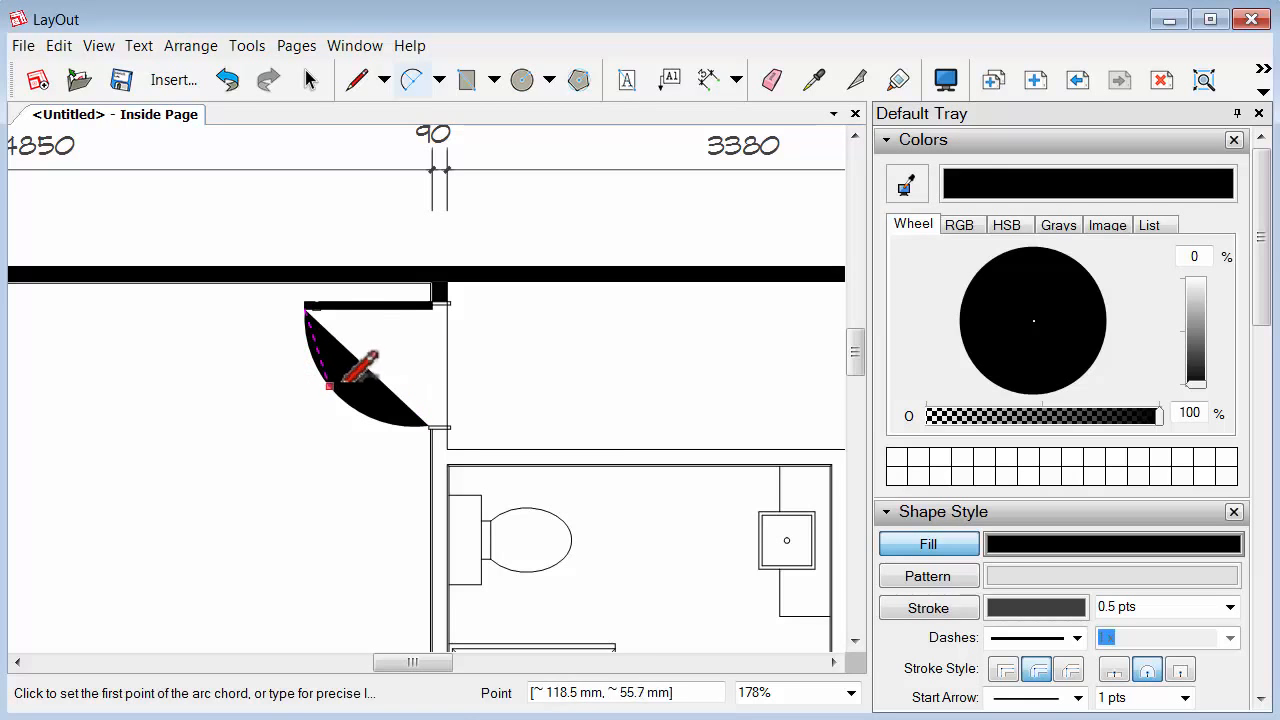
Try to remove the door swing arc's black fill, and erase the arc
key("space")
left_click(337, 375)
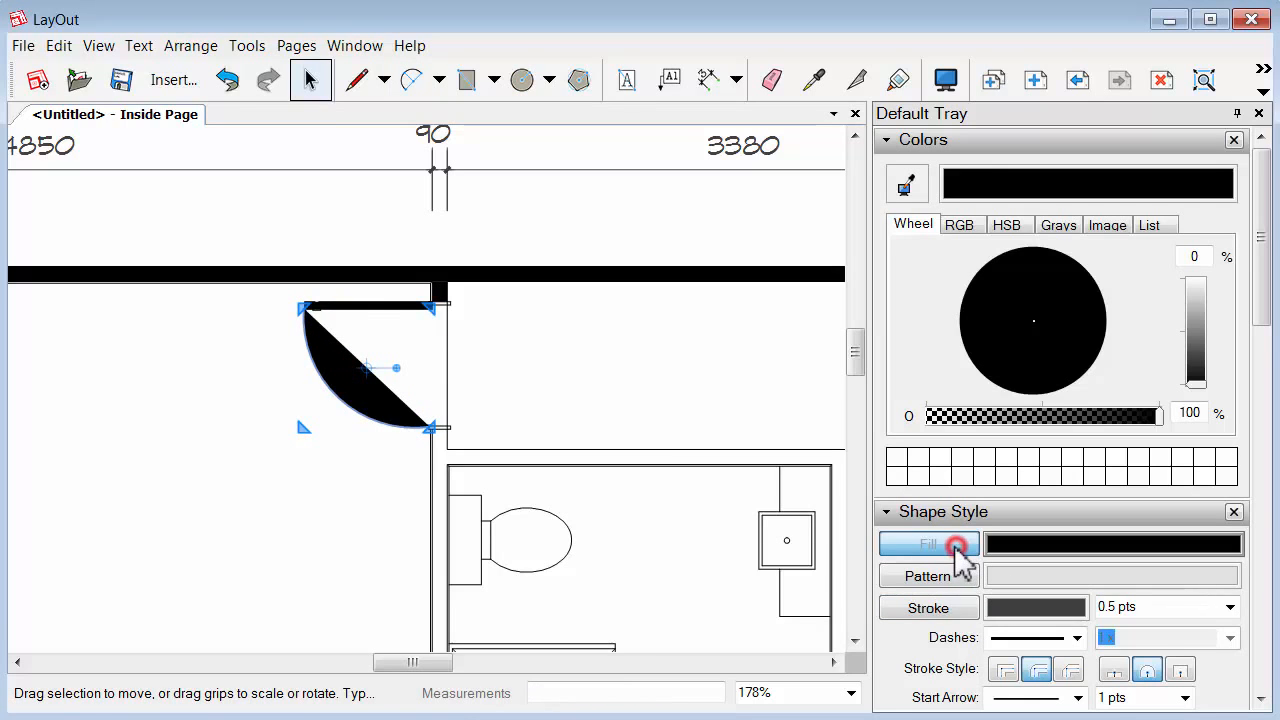
left_click(360, 385)
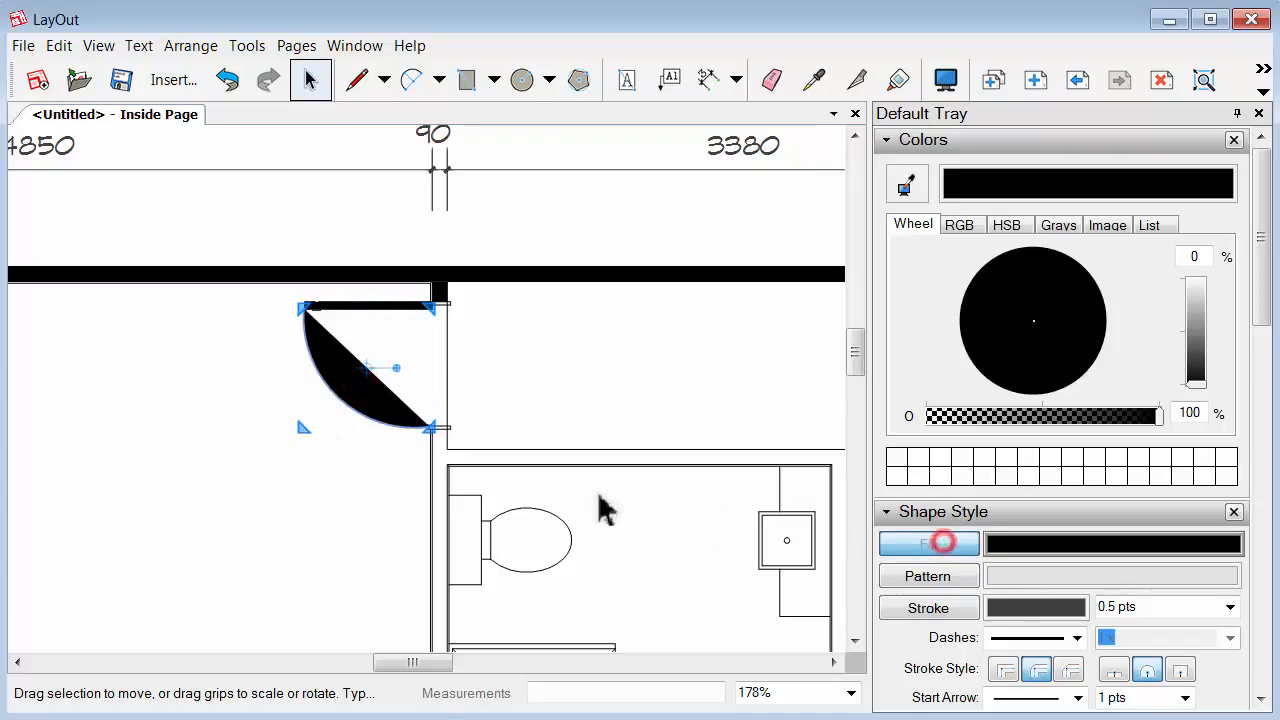
key("e")
left_click(356, 414)
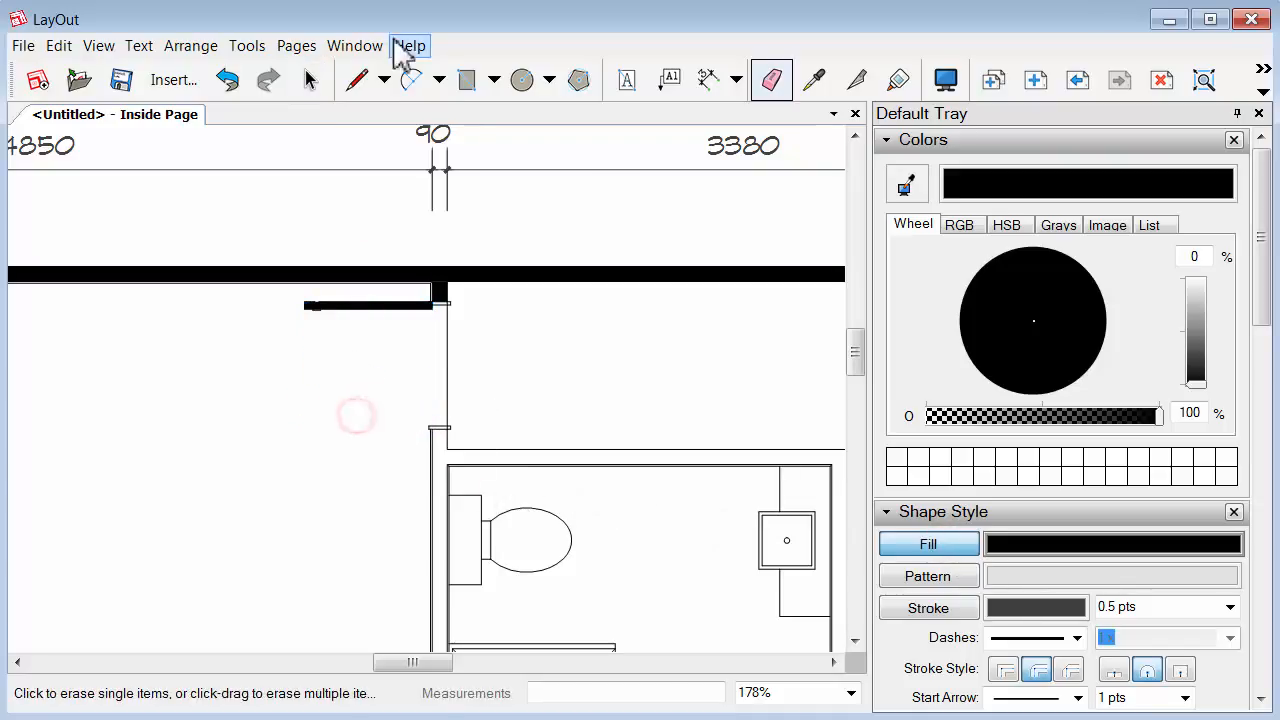
Try an unfilled 2 Point Arc for the first partition's door swing, and undo it
left_click(411, 80)
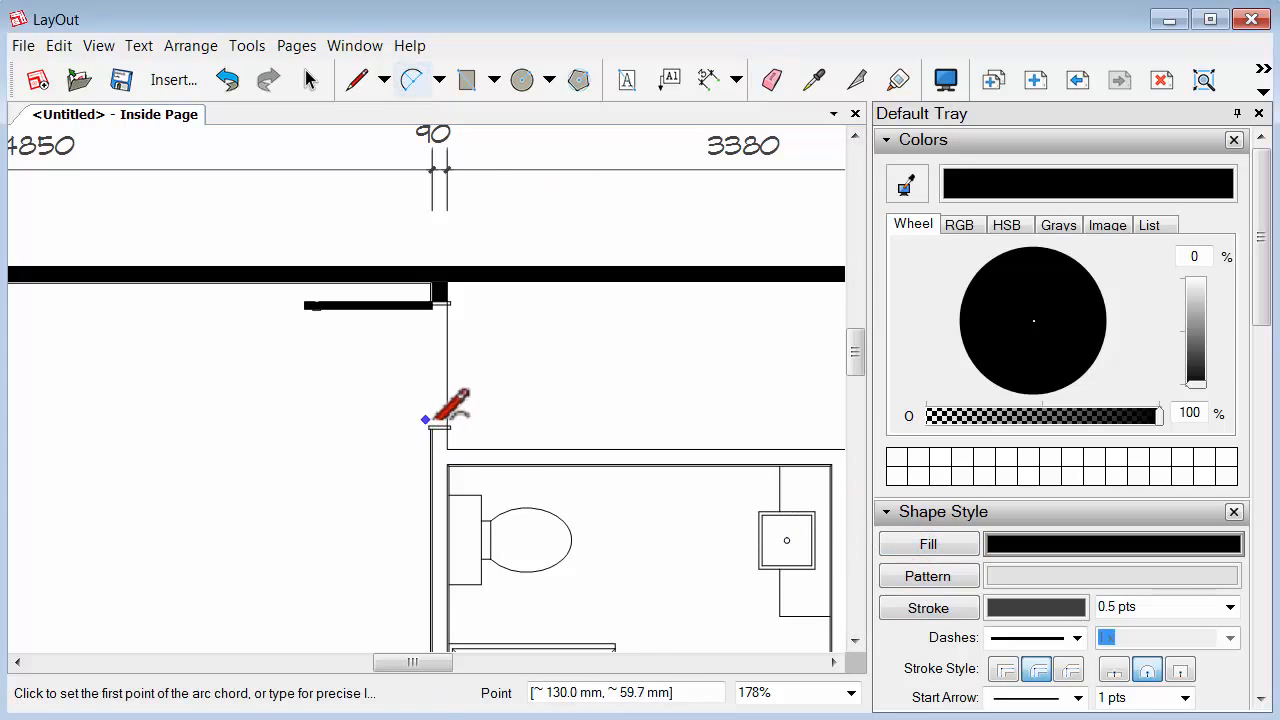
left_click(430, 424)
left_click(306, 305)
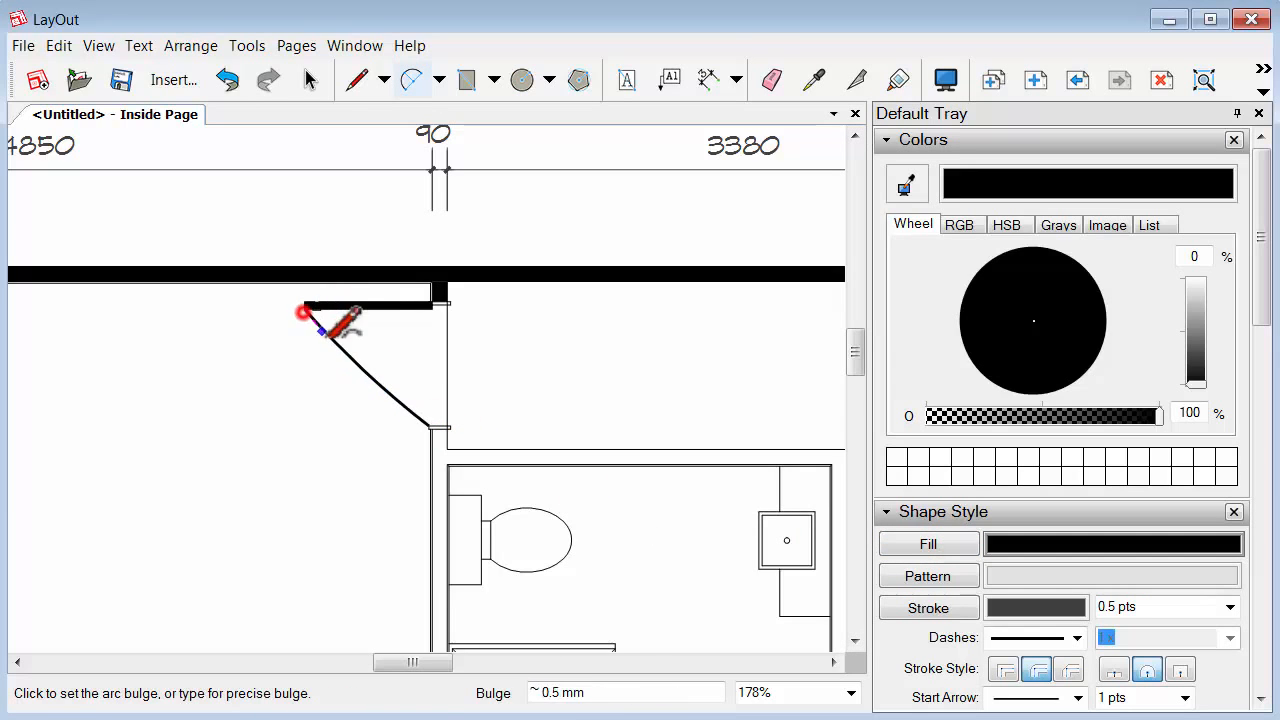
left_click(322, 378)
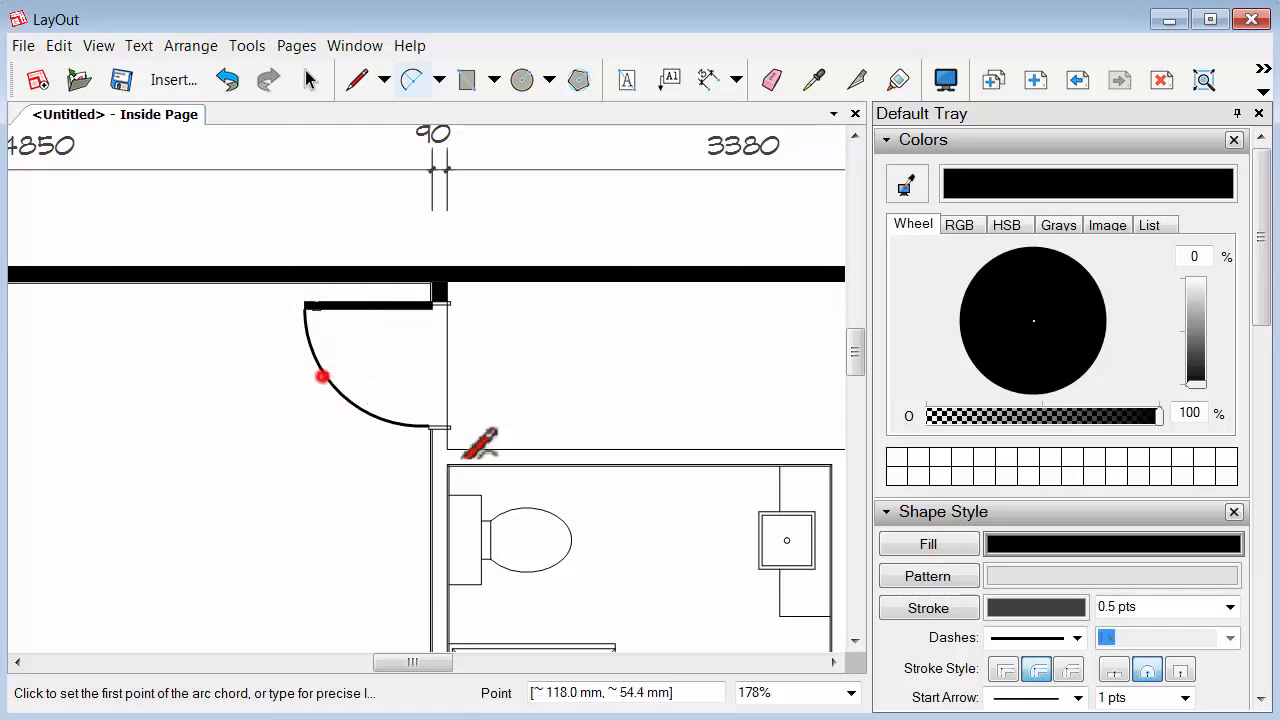
key("ctrl+z")
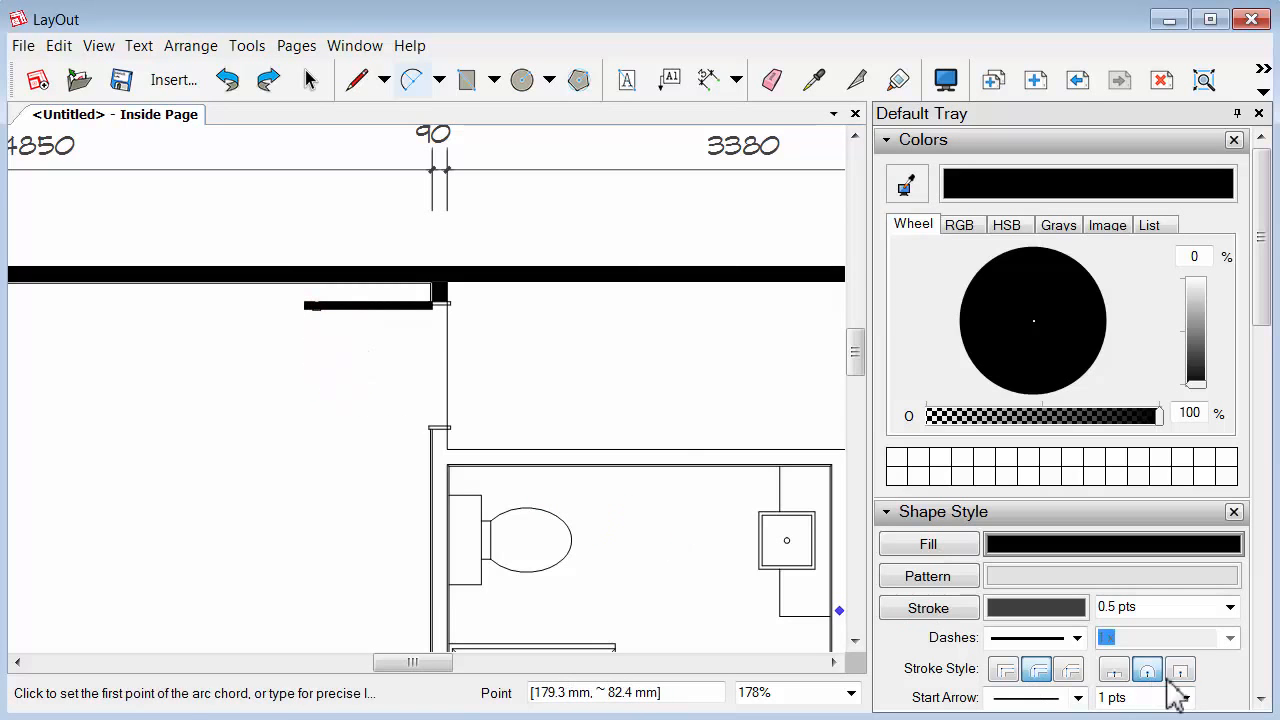
Set the start and end arrow sizes to 0.5 pts, with no arrowhead at the start
left_click_drag(1262, 312, 1194, 371)
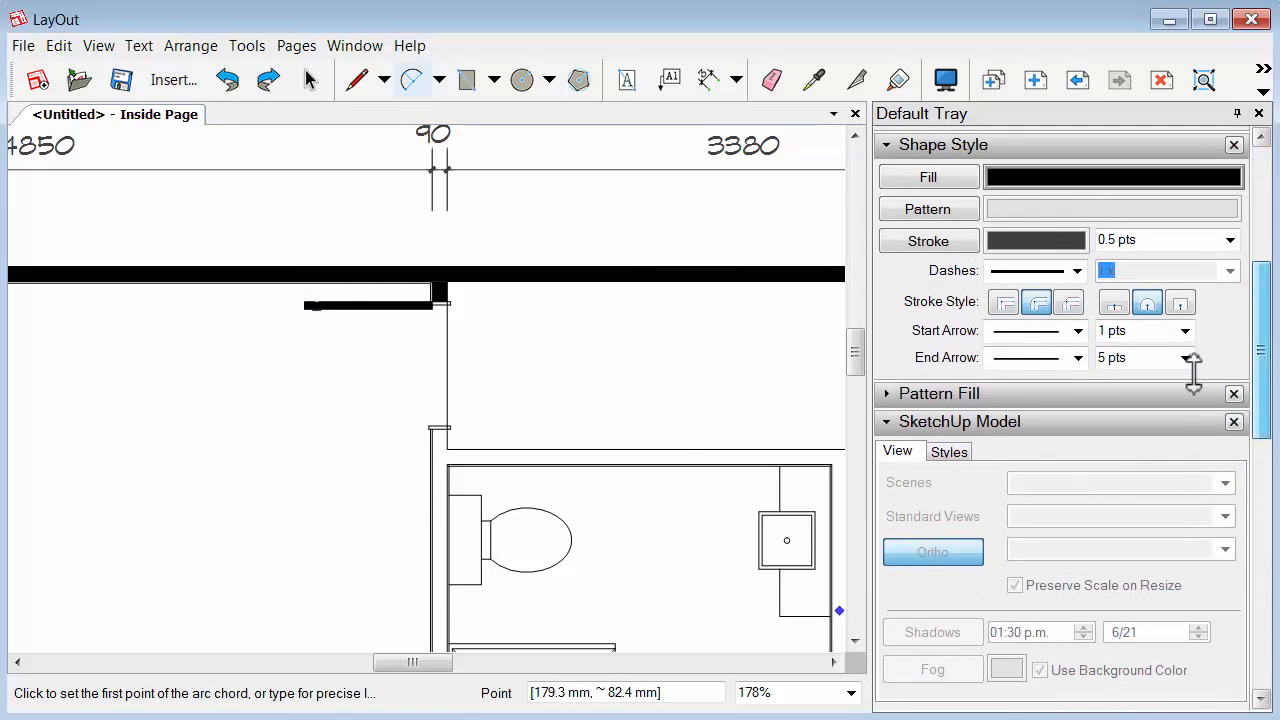
left_click(1140, 357)
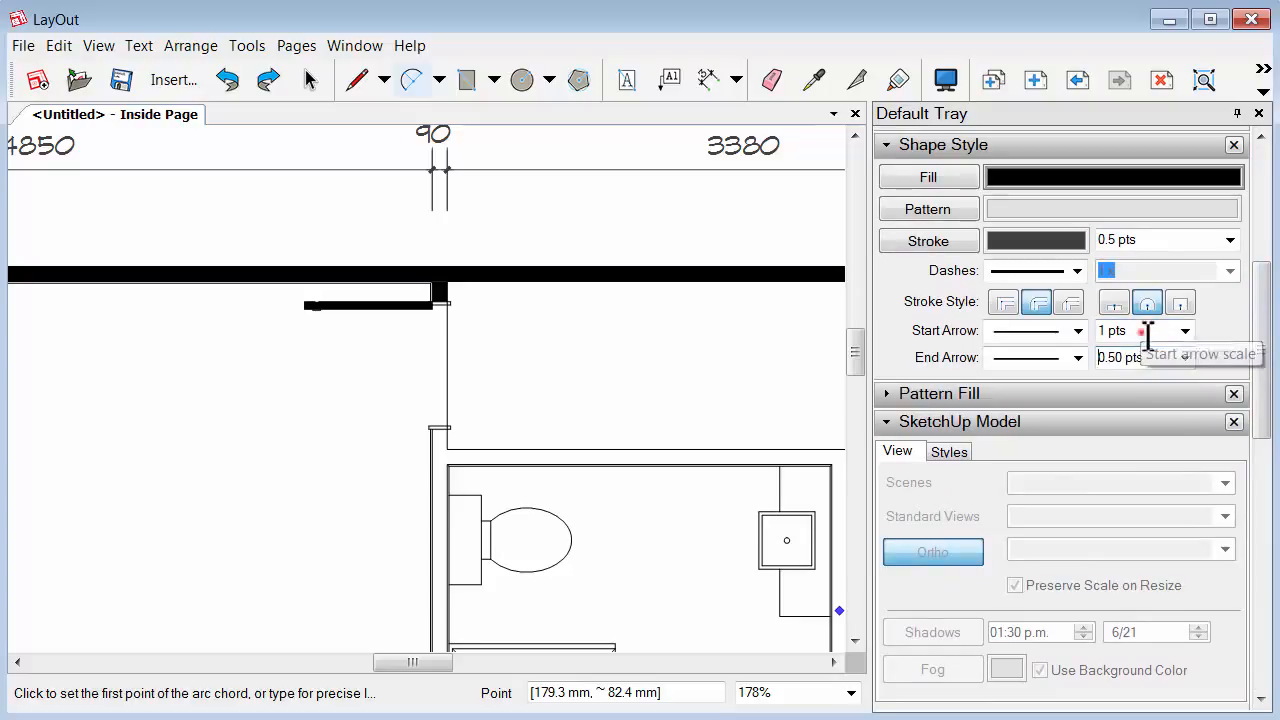
left_click(1148, 333)
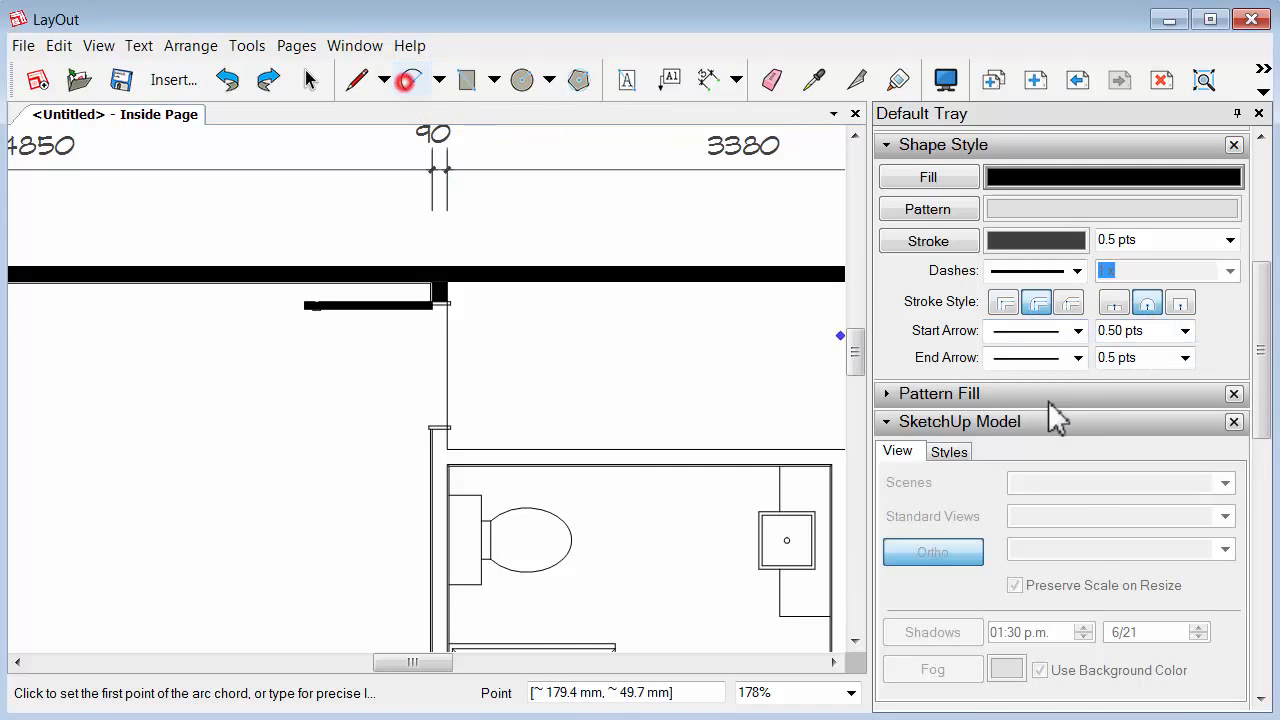
left_click(1077, 331)
left_click(1036, 356)
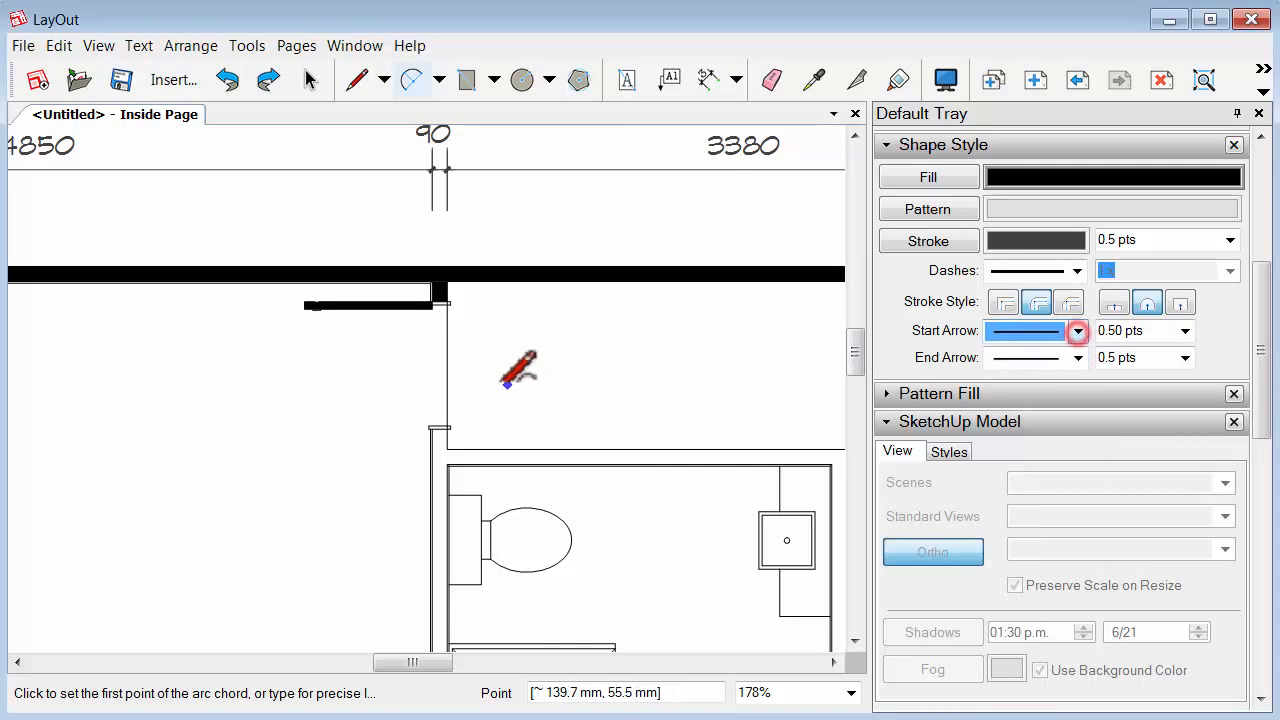
Draw the first partition's door swing as an unfilled 2 Point Arc, from the lower jamb to the leaf's free end
left_click(425, 424)
left_click(305, 308)
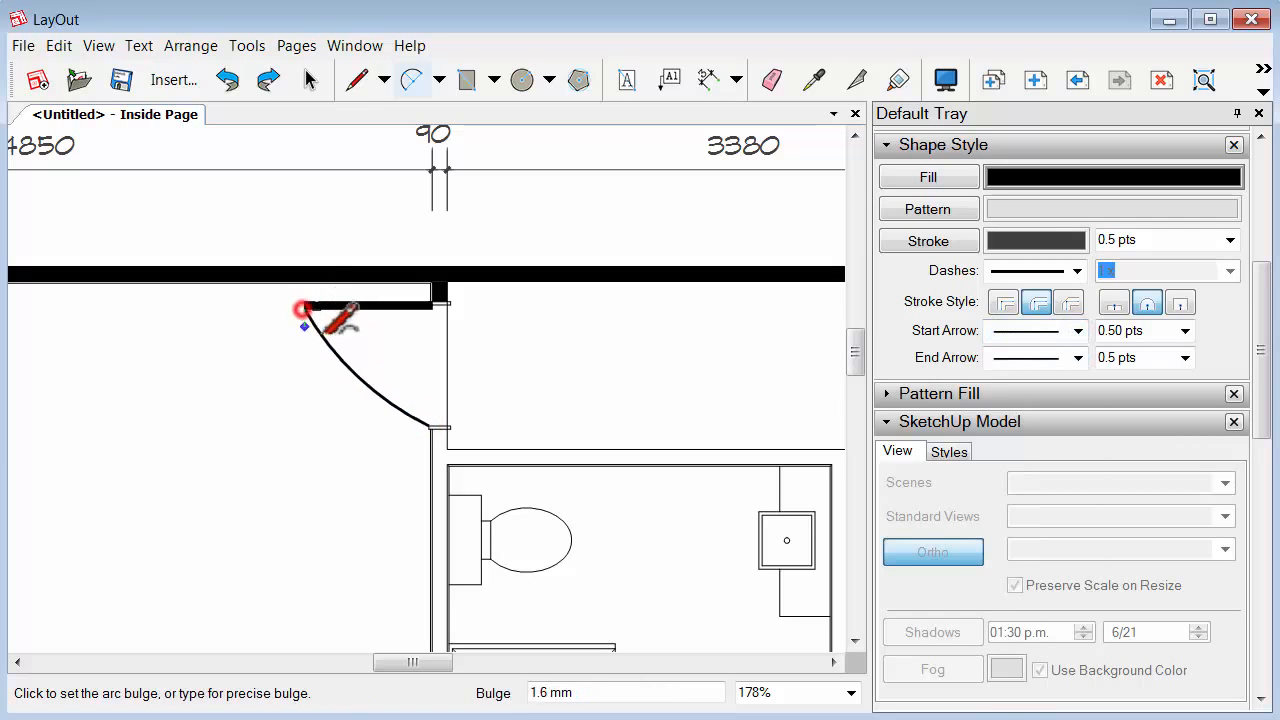
left_click(312, 360)
scroll(292, 342, "down", 1)
scroll(300, 338, "down", 3)
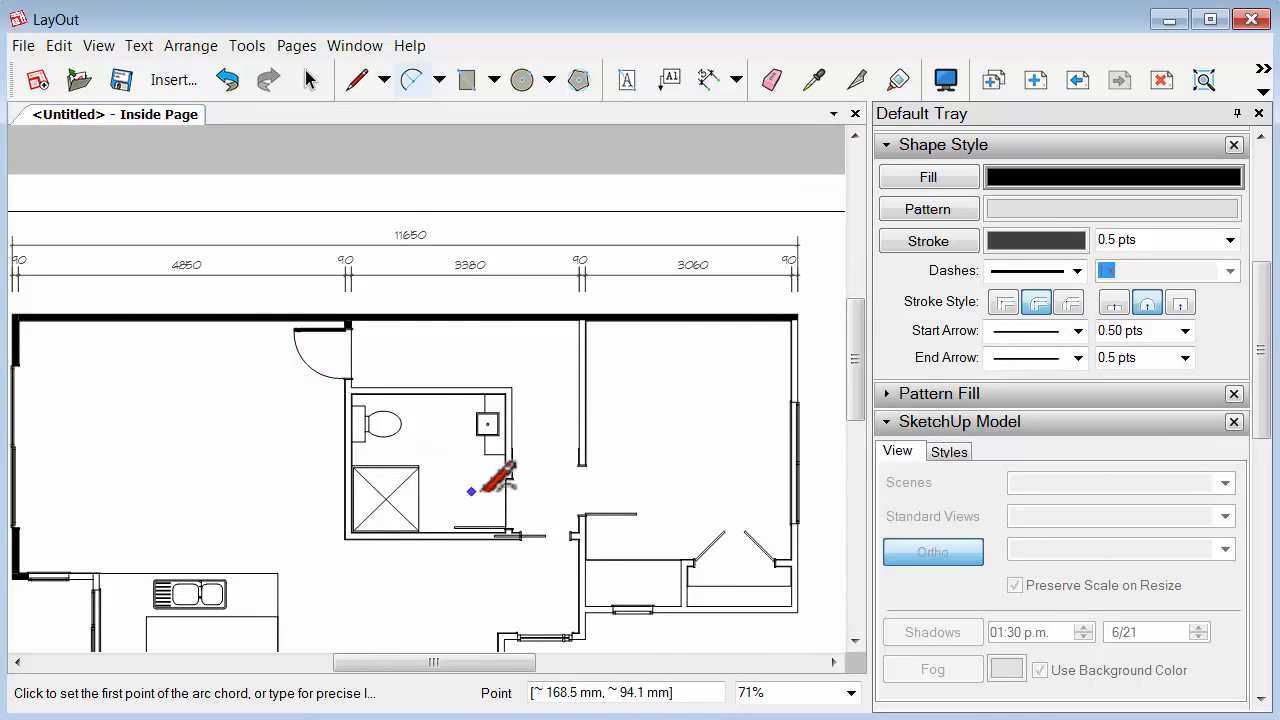
scroll(651, 509, "up", 5)
left_click(640, 500)
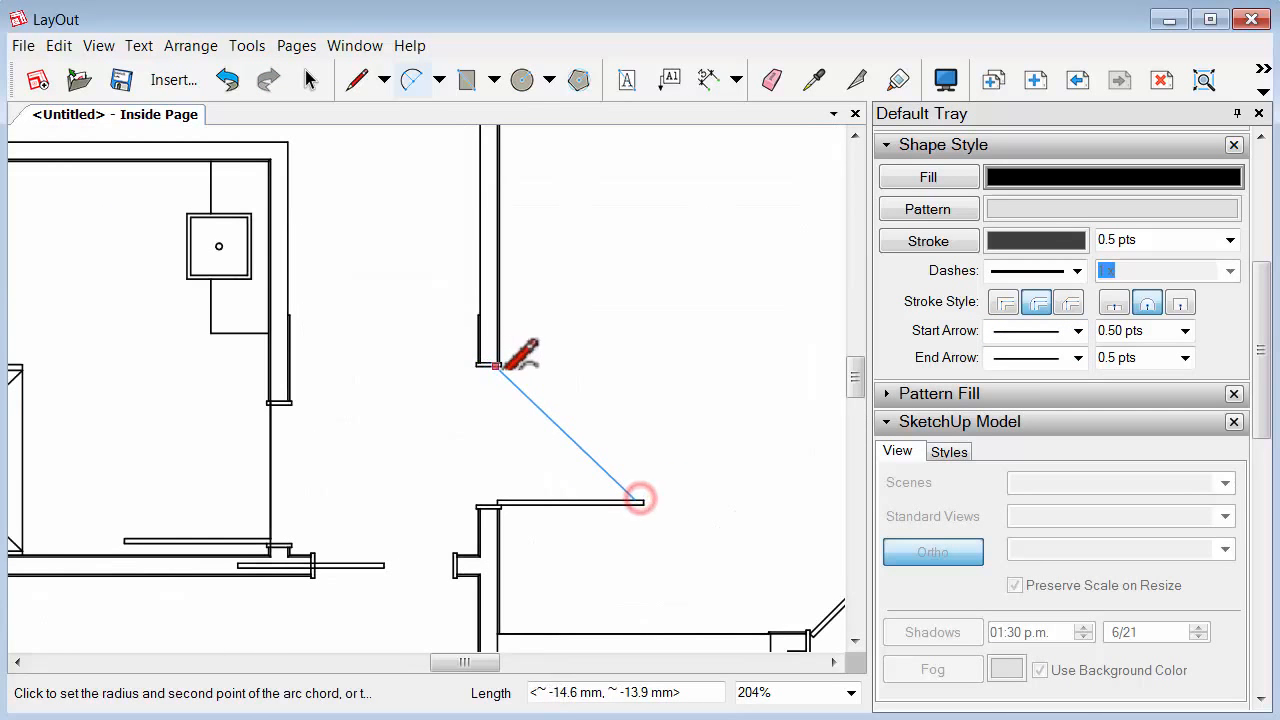
left_click(505, 372)
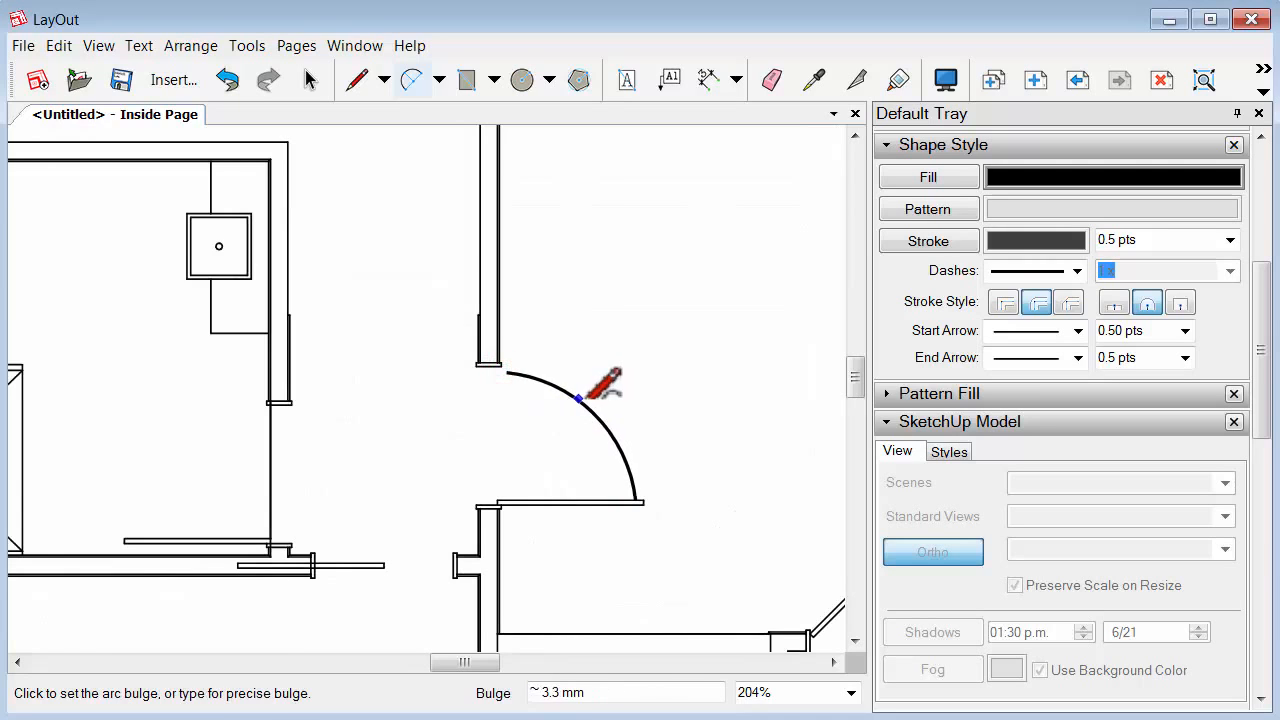
key("Escape")
Draw a 2 Point Arc for the second partition's door swing, from the upper jamb's corner to the door leaf's free end
left_click(503, 366)
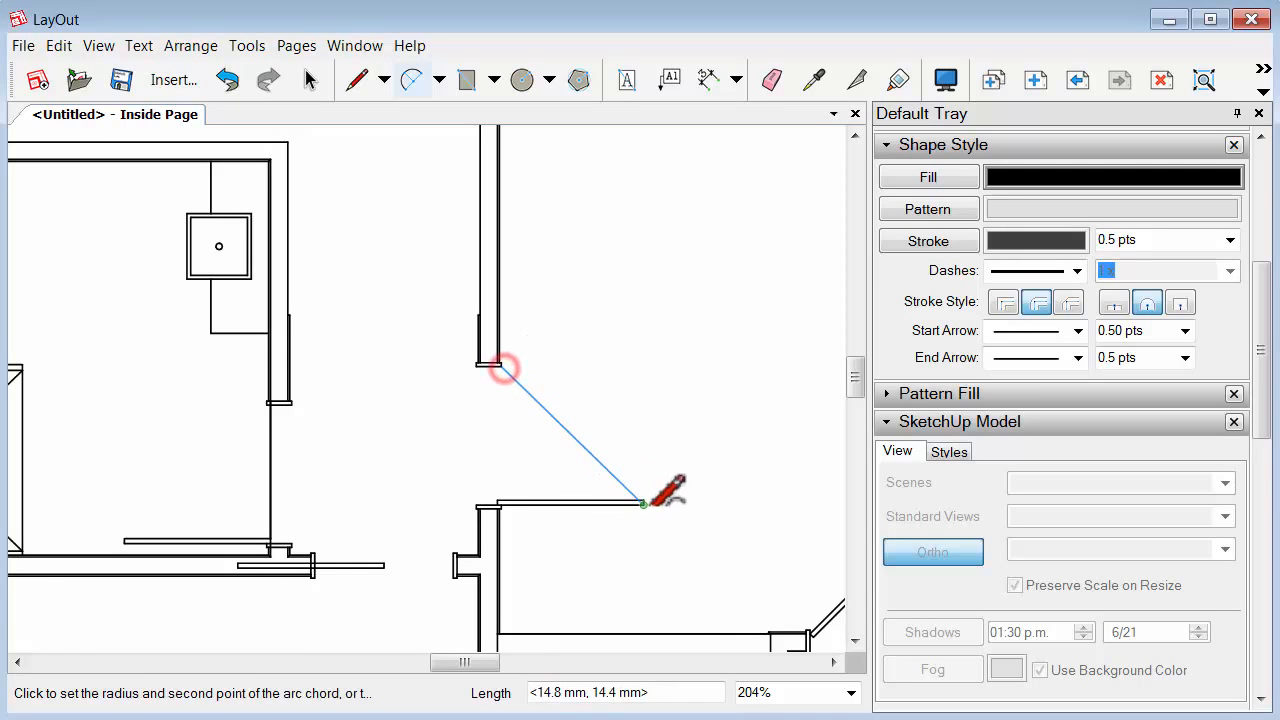
left_click(643, 502)
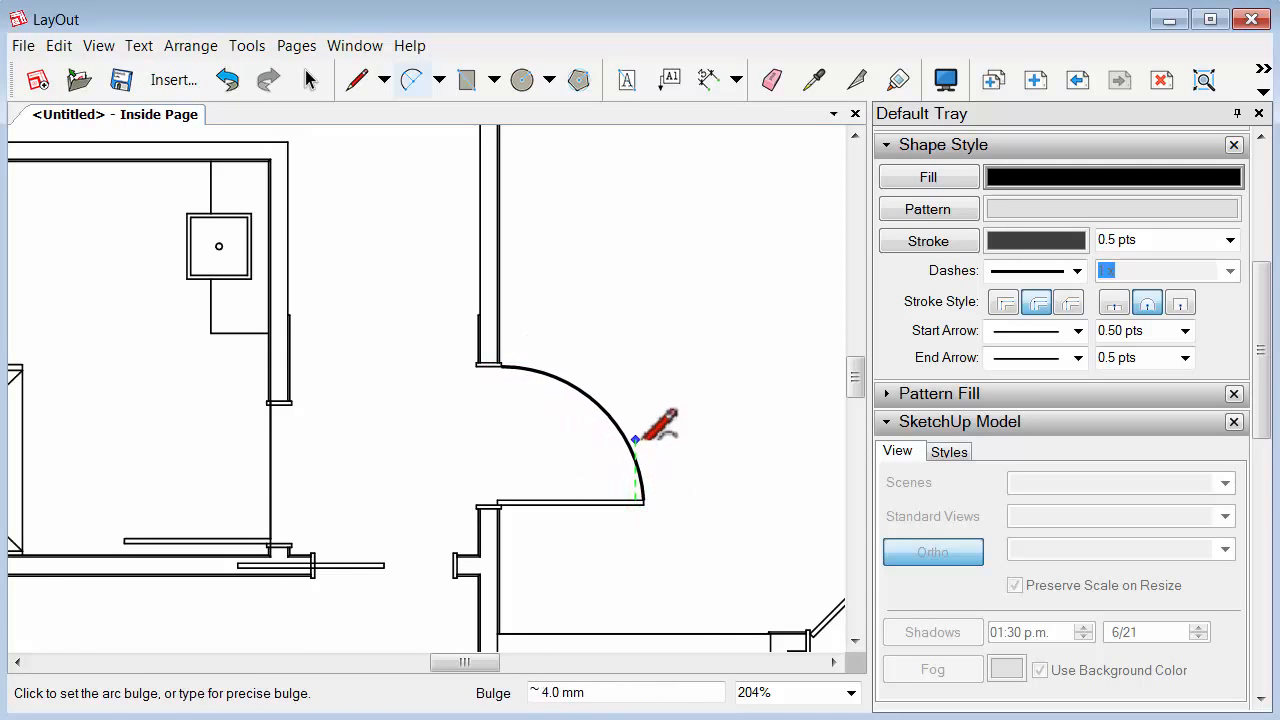
left_click(634, 440)
left_click(462, 80)
scroll(579, 566, "up", 3)
scroll(579, 566, "up", 1)
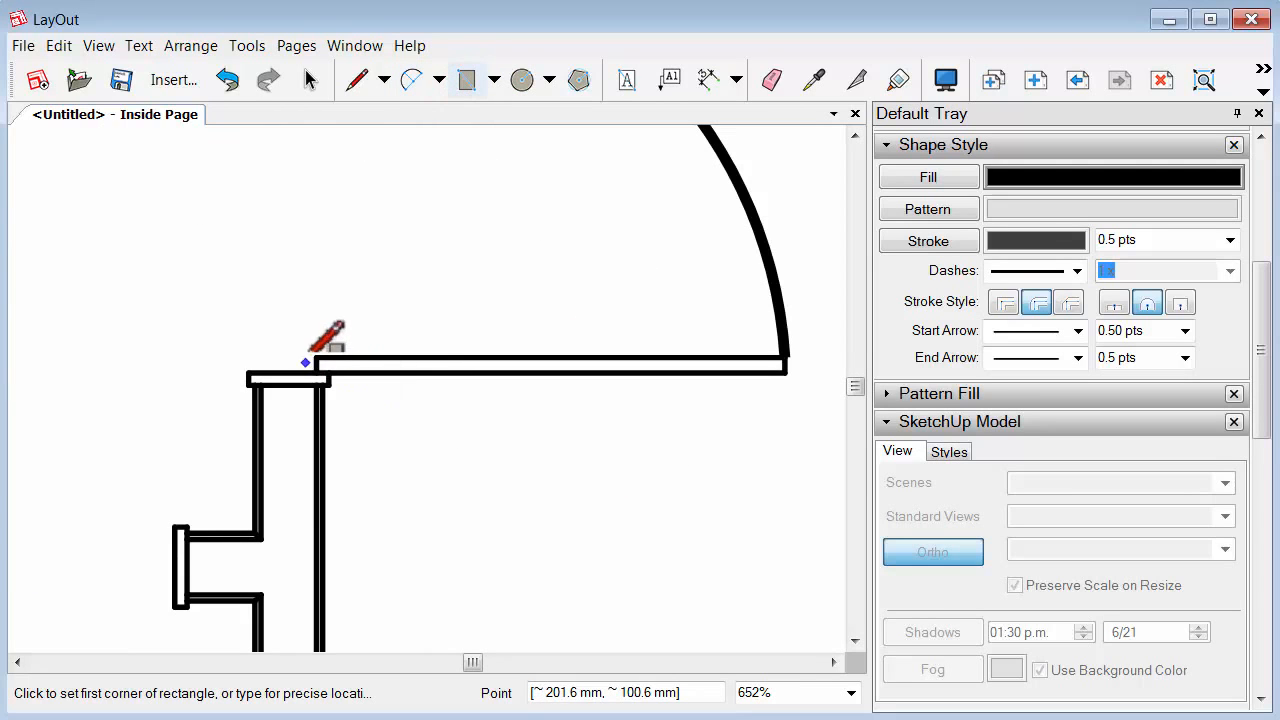
left_click(315, 353)
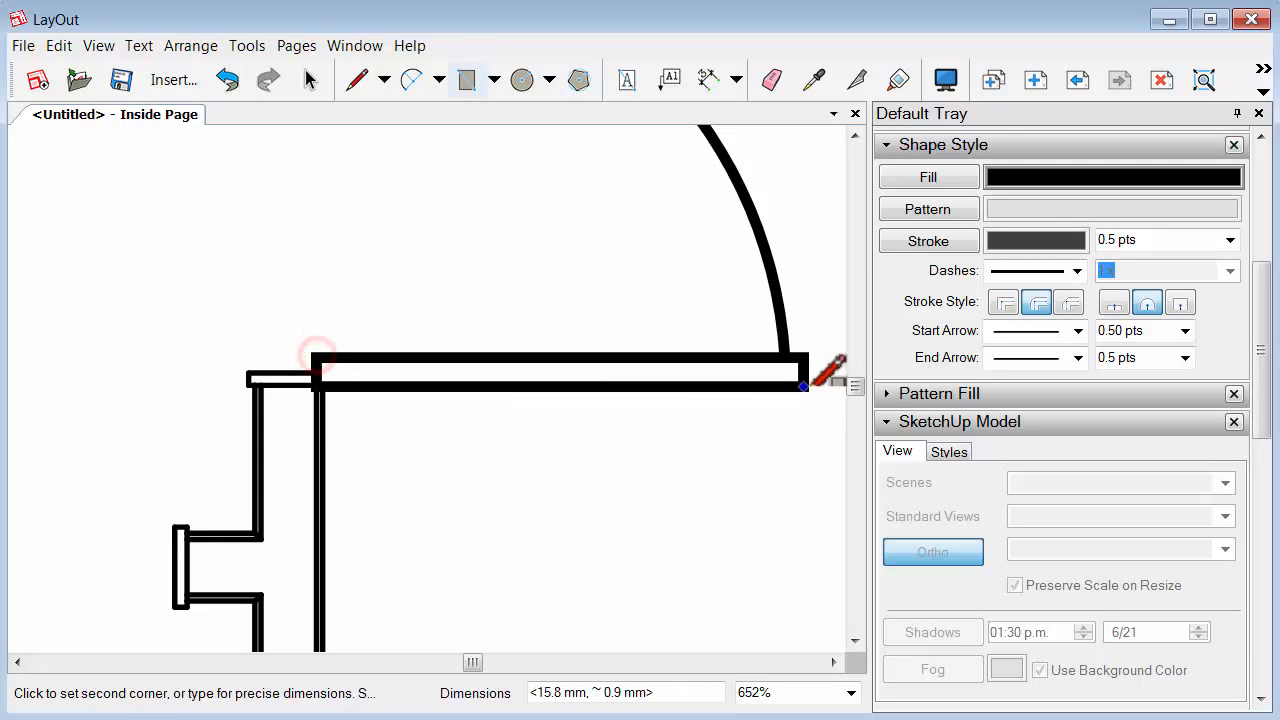
key("Escape")
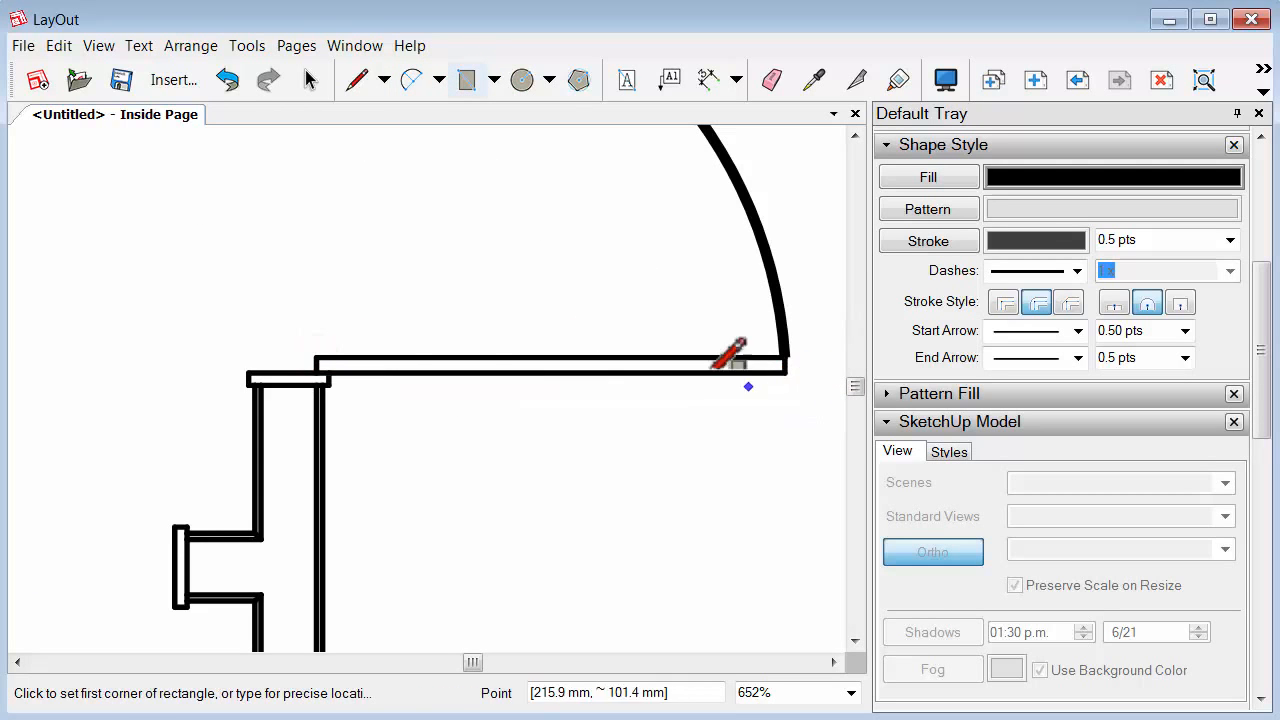
left_click(465, 80)
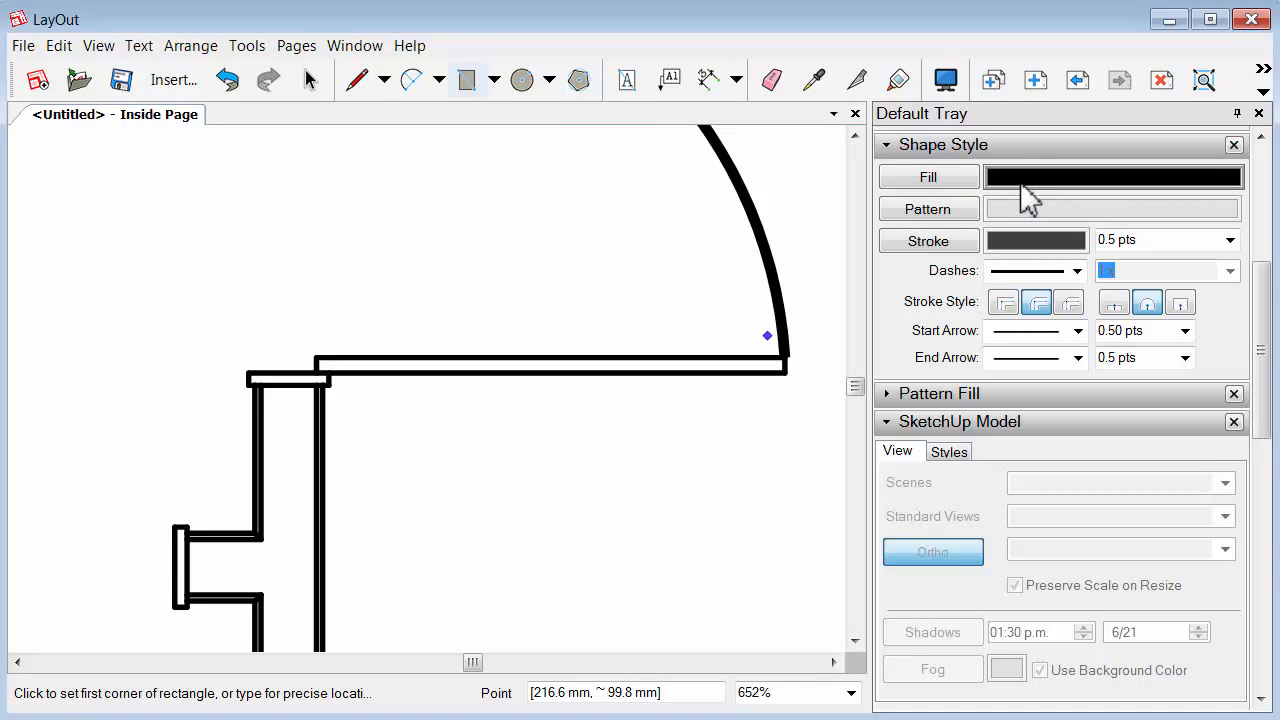
left_click(462, 80)
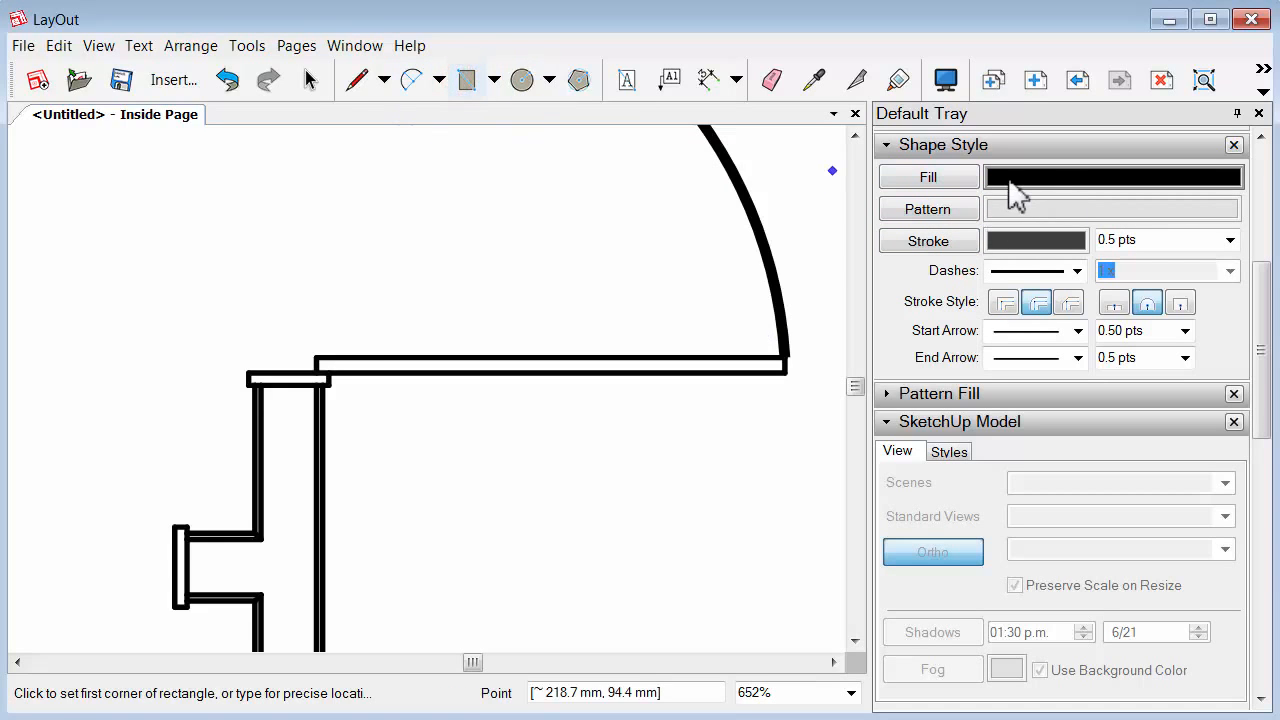
left_click_drag(318, 358, 701, 374)
Enable the black fill and cover the open door leaf at the second partition with a thin rectangle
middle_click_drag(720, 368, 583, 491)
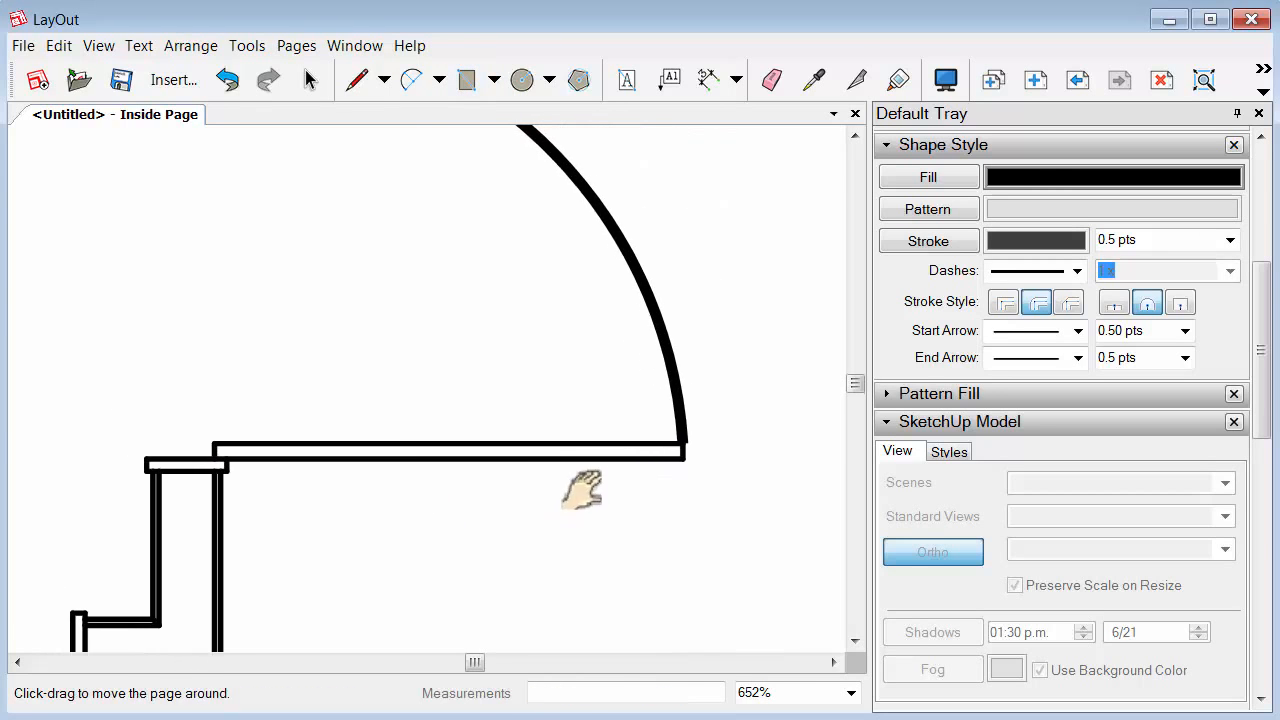
scroll(694, 437, "down", 4)
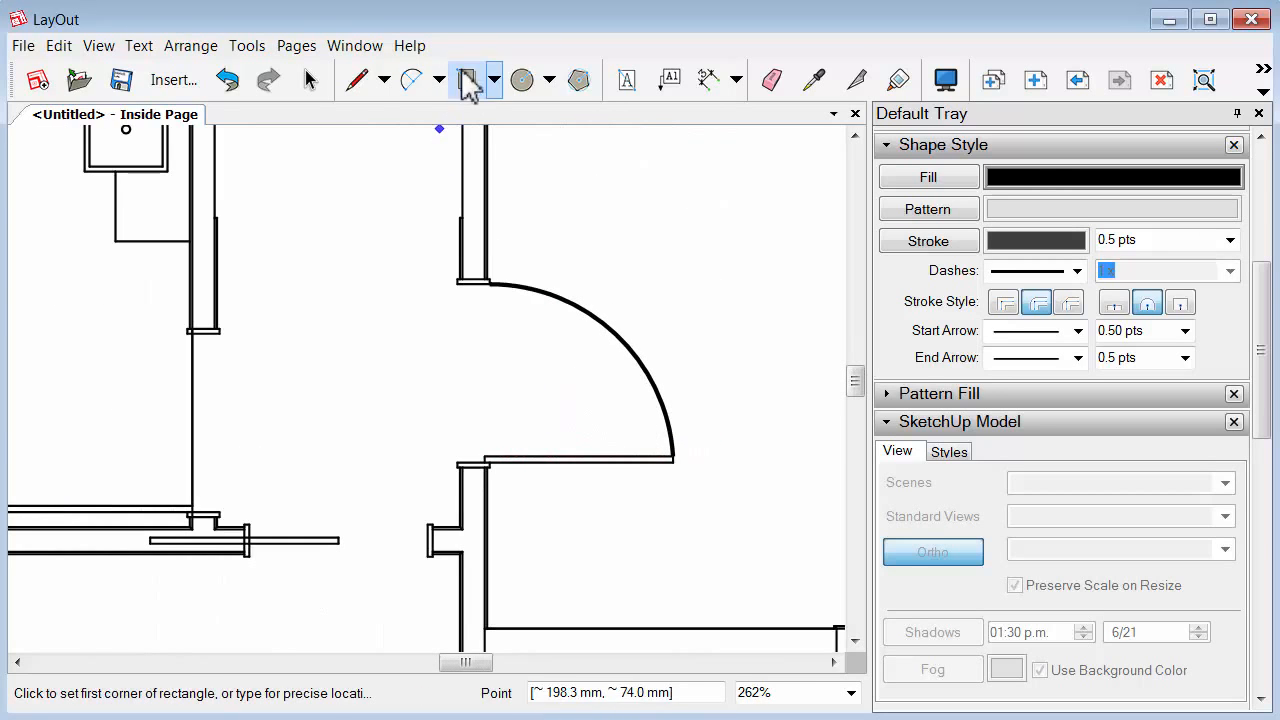
left_click(945, 178)
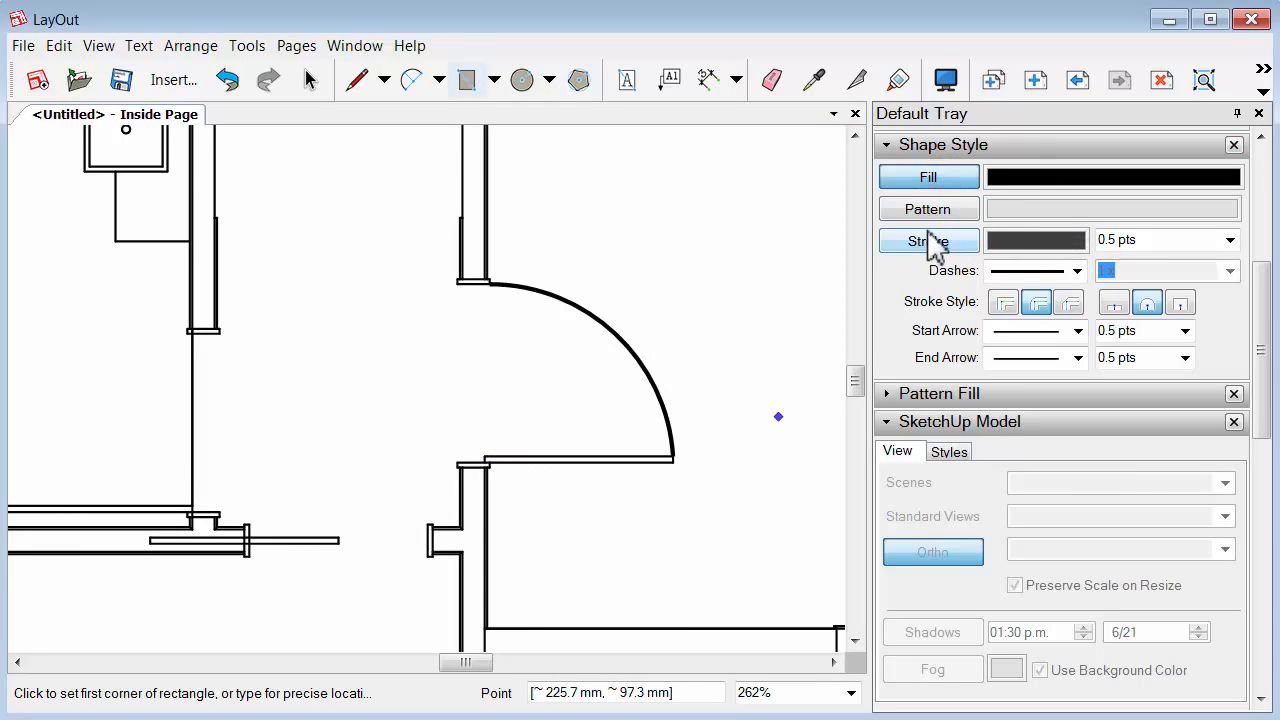
left_click(485, 449)
scroll(680, 458, "up", 3)
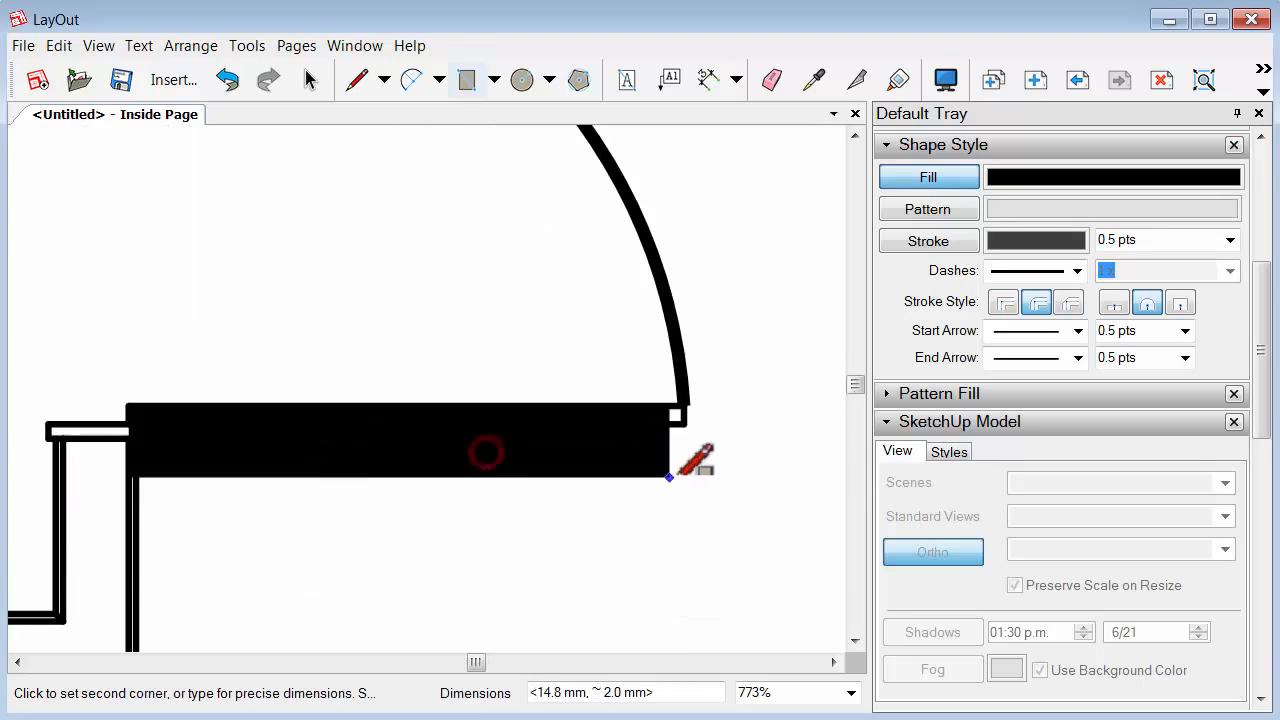
left_click(685, 423)
Fill the second partition between its upper door jamb and the upper exterior wall with a black rectangle
scroll(685, 423, "down", 6)
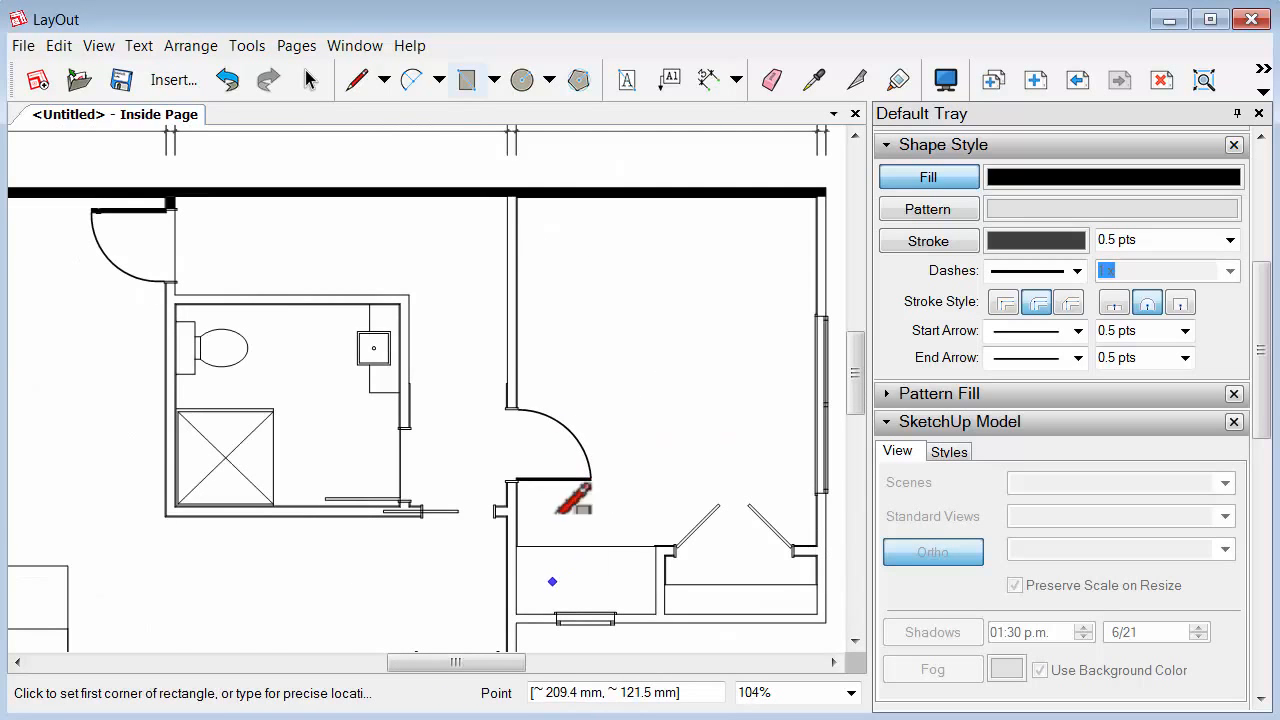
scroll(505, 410, "up", 5)
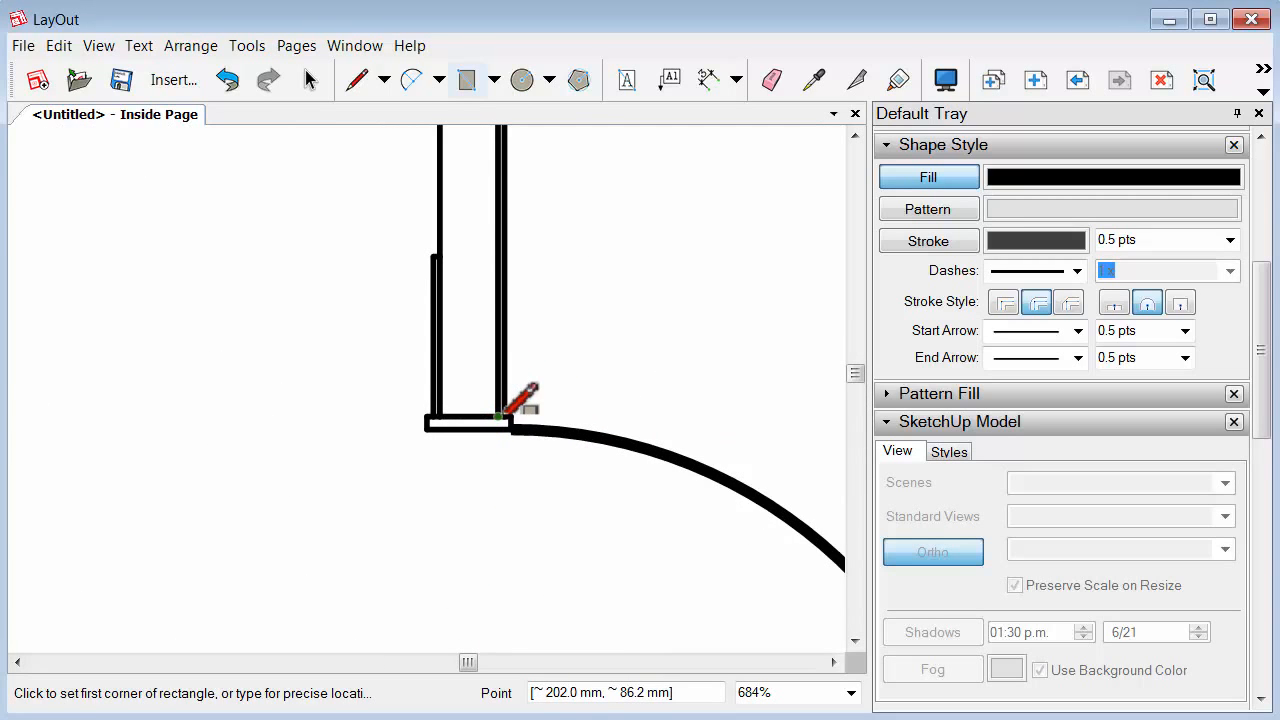
left_click(499, 415)
scroll(520, 560, "down", 4)
scroll(515, 323, "up", 1)
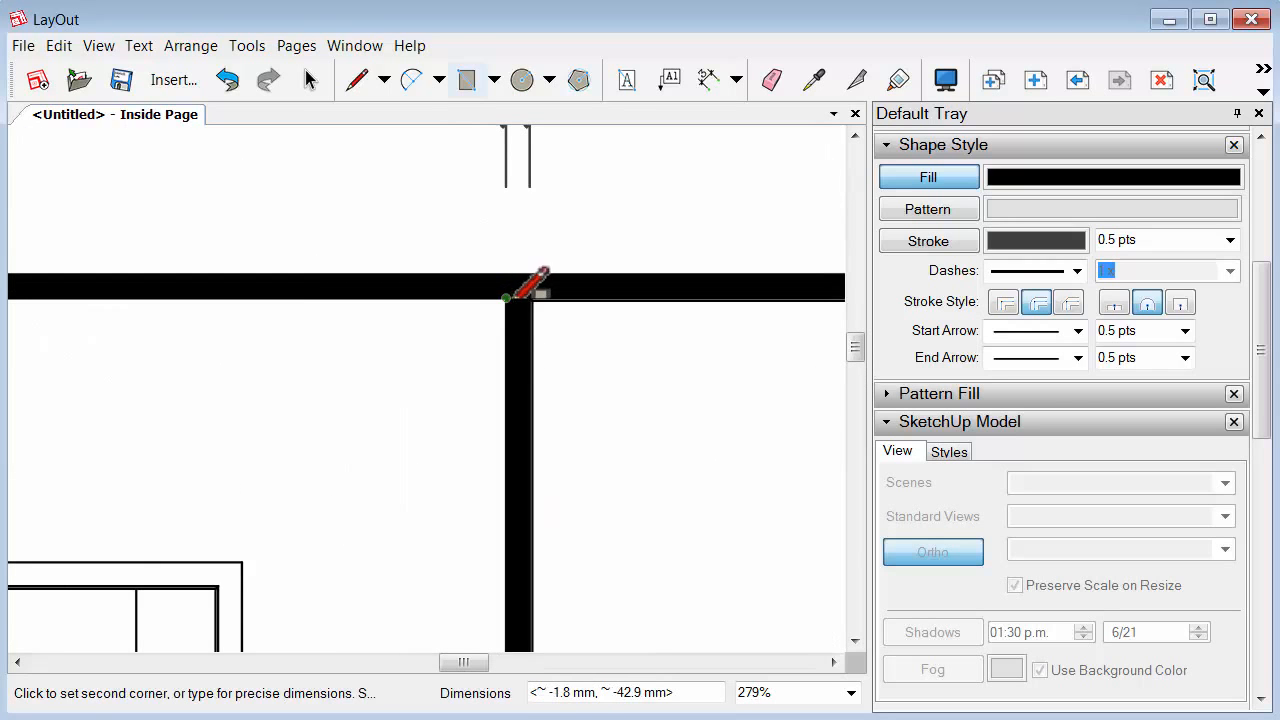
scroll(515, 295, "down", 6)
key("space")
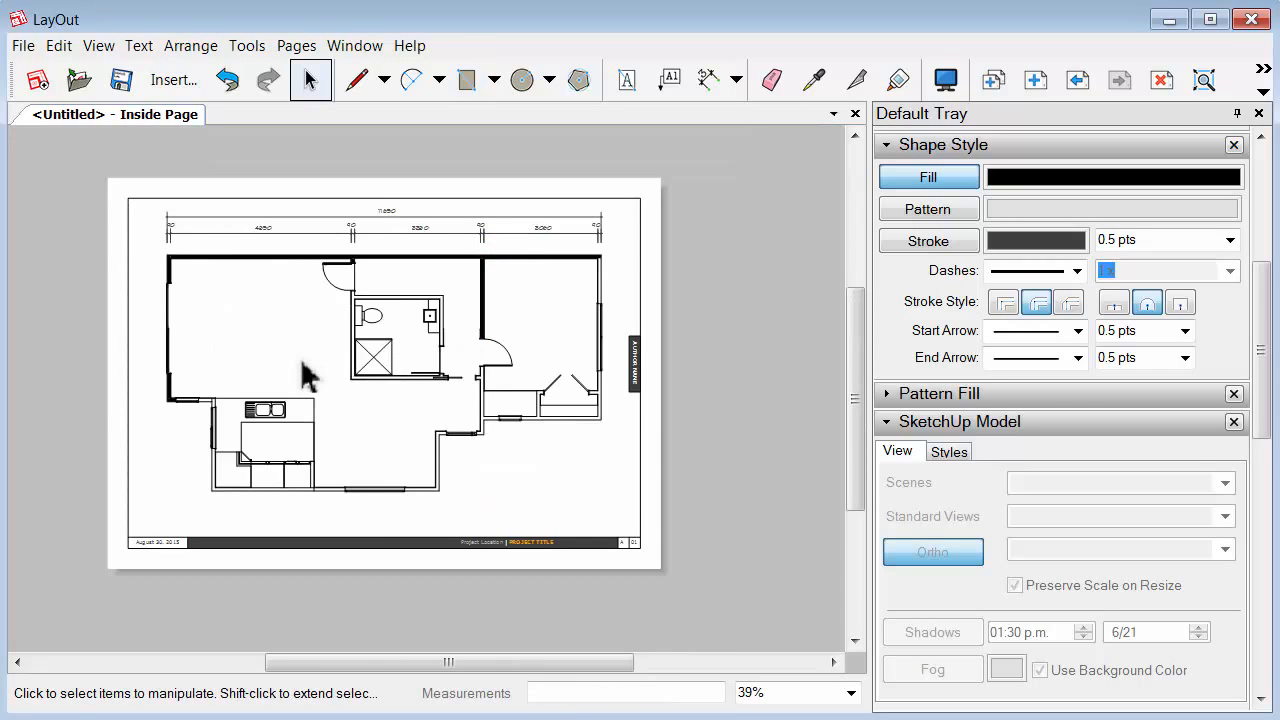
Set the Text tool's font to ARchitxt, Normal, at 11 pt
scroll(300, 378, "up", 2)
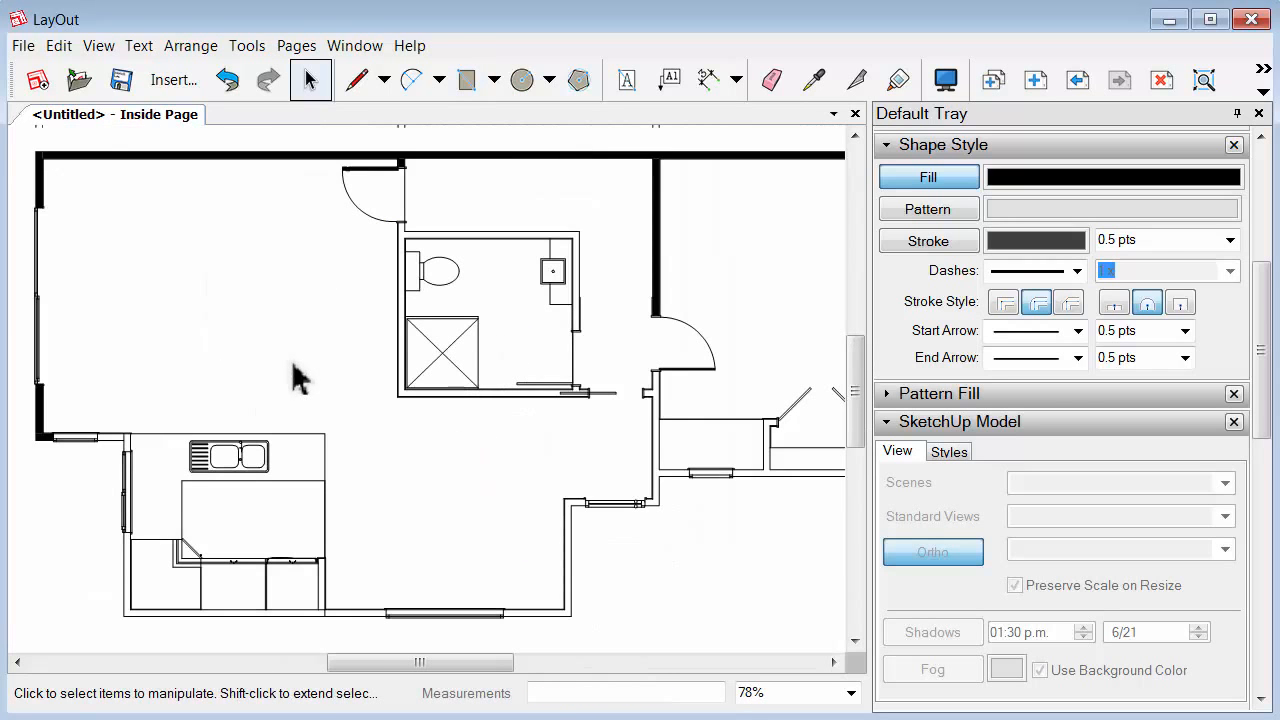
left_click(626, 82)
left_click(929, 420)
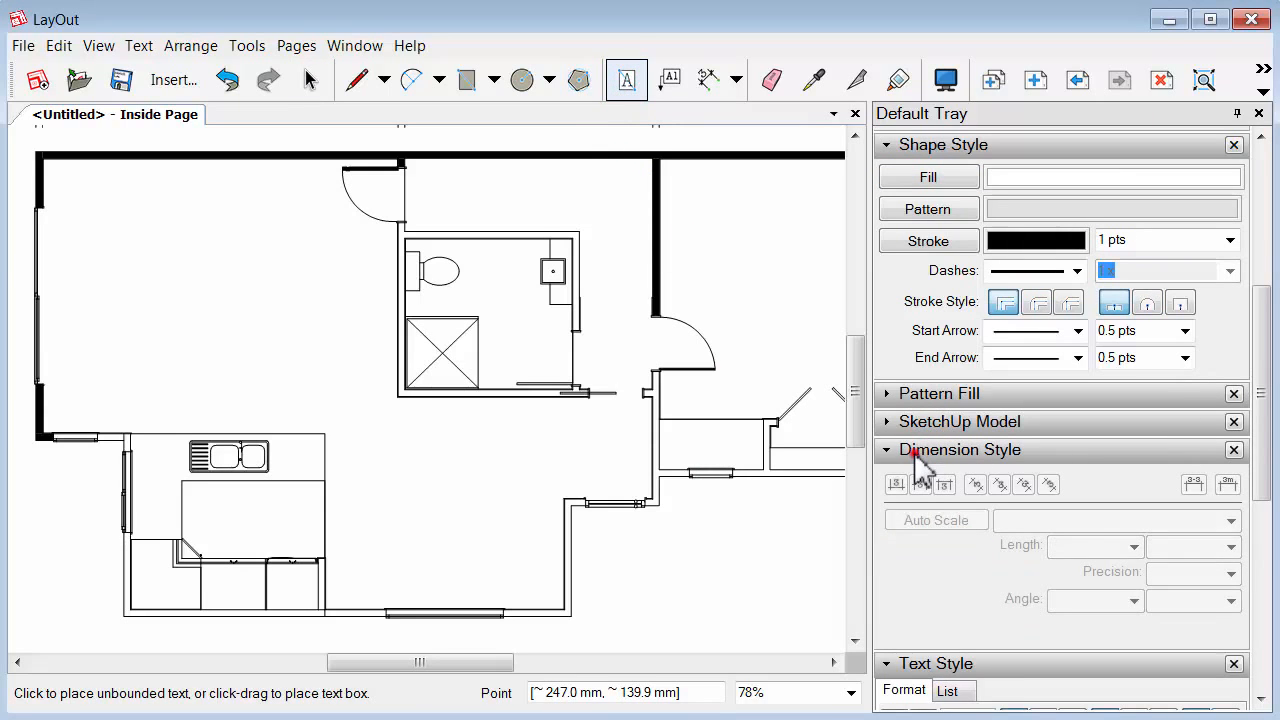
left_click(918, 455)
left_click(1264, 420)
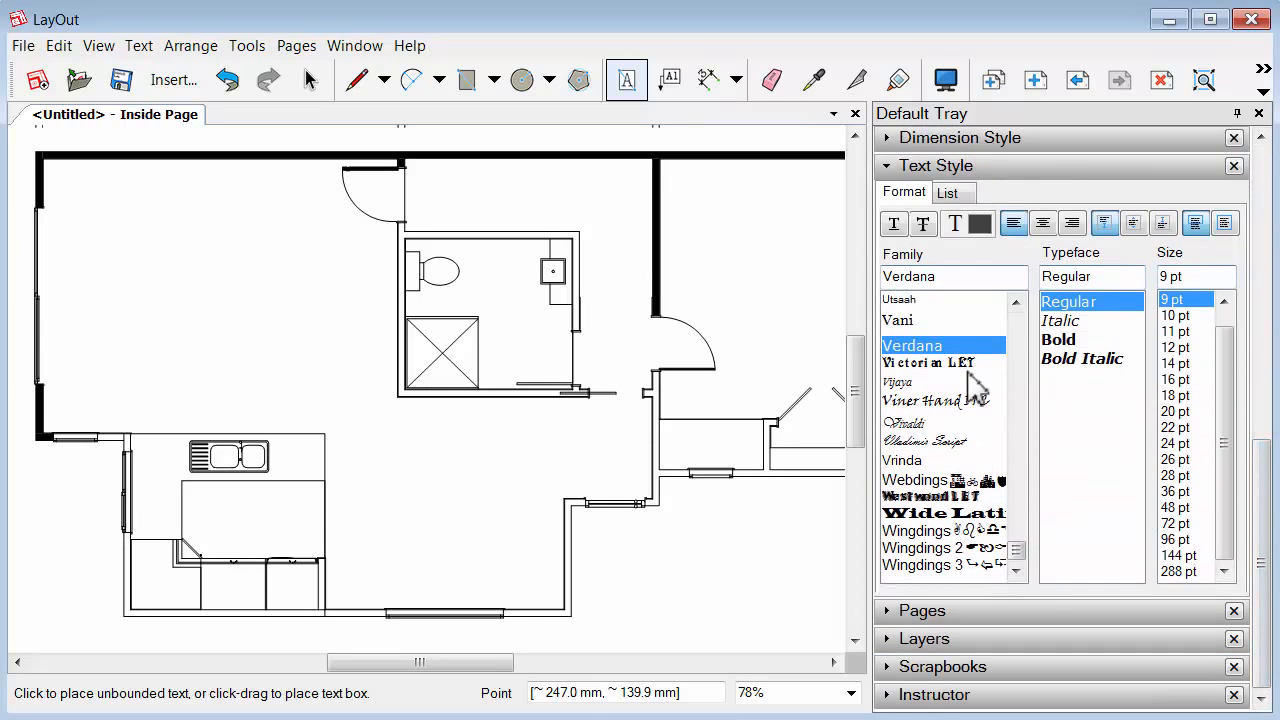
left_click_drag(1022, 548, 1040, 340)
left_click(940, 418)
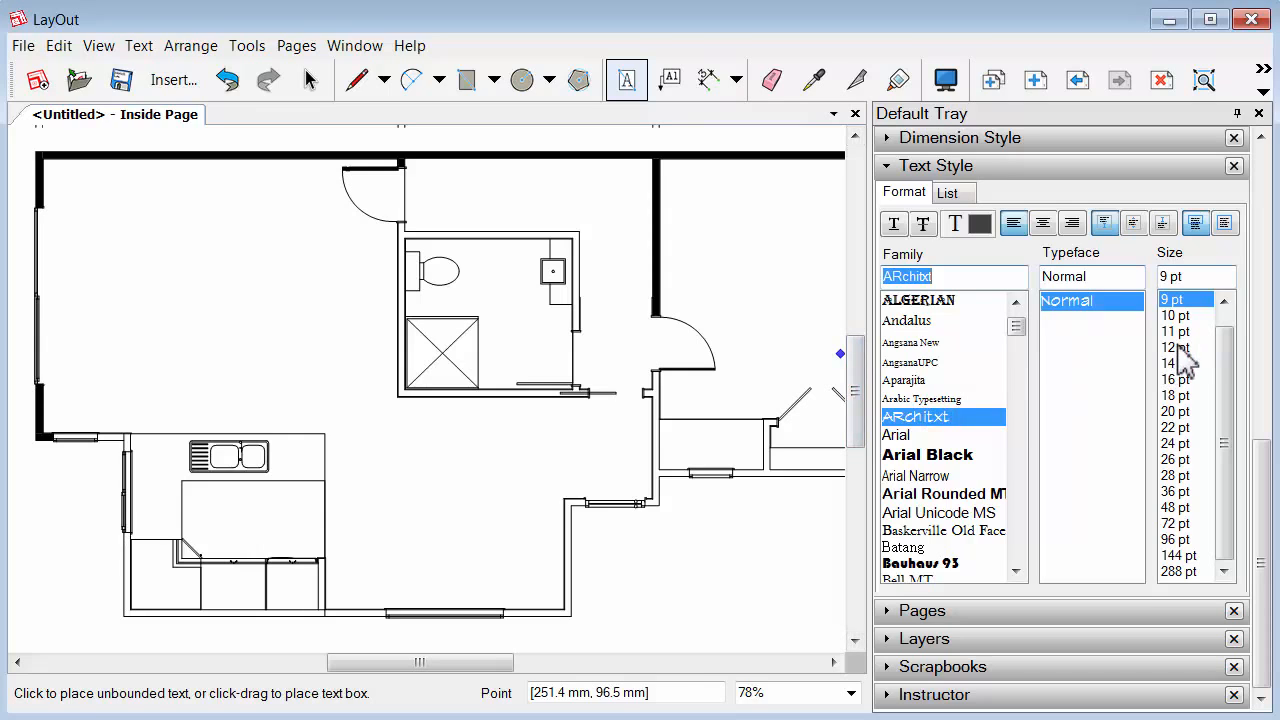
middle_click_drag(677, 349, 680, 457)
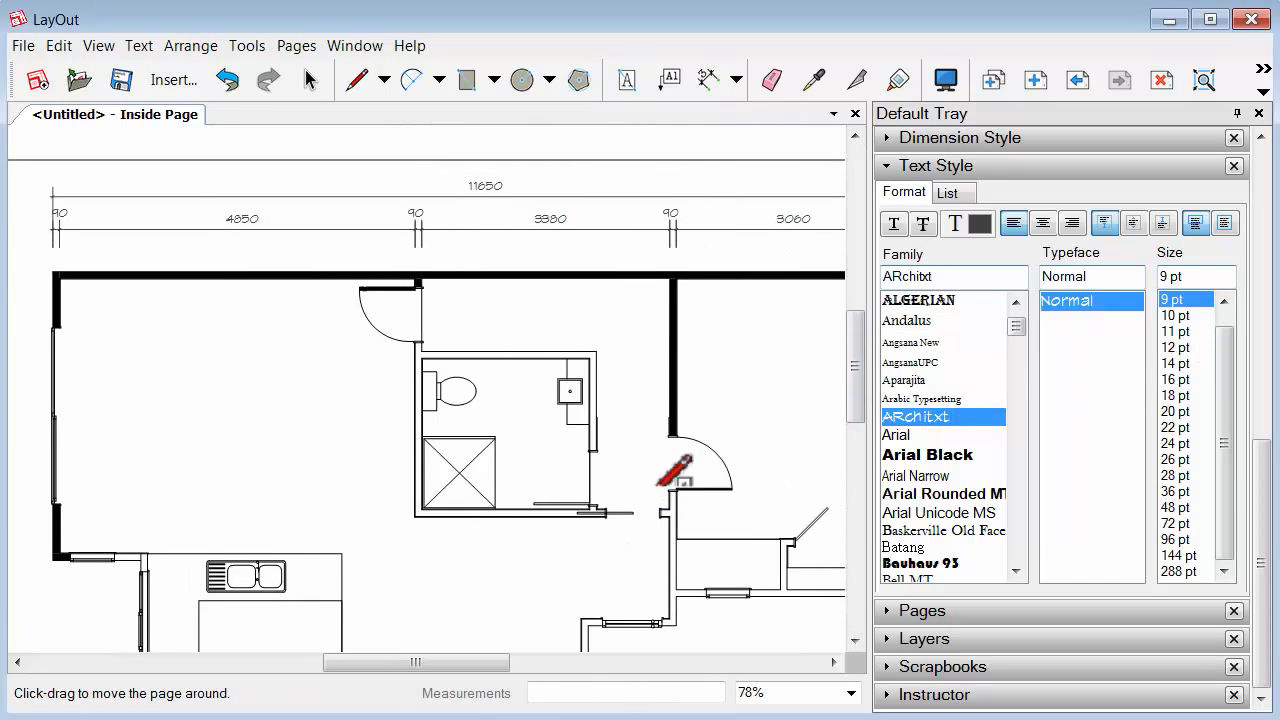
left_click(1186, 332)
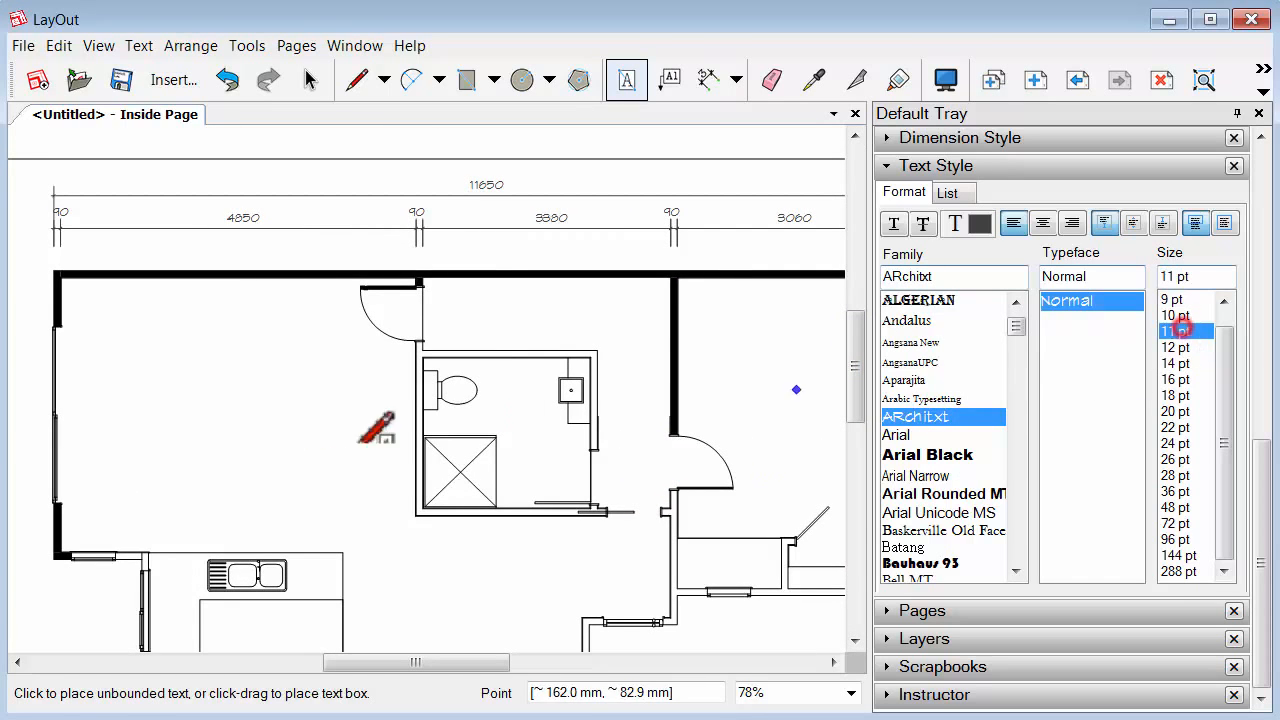
Place the text label LOUNGE in the middle of the large room above the kitchen
left_click(178, 403)
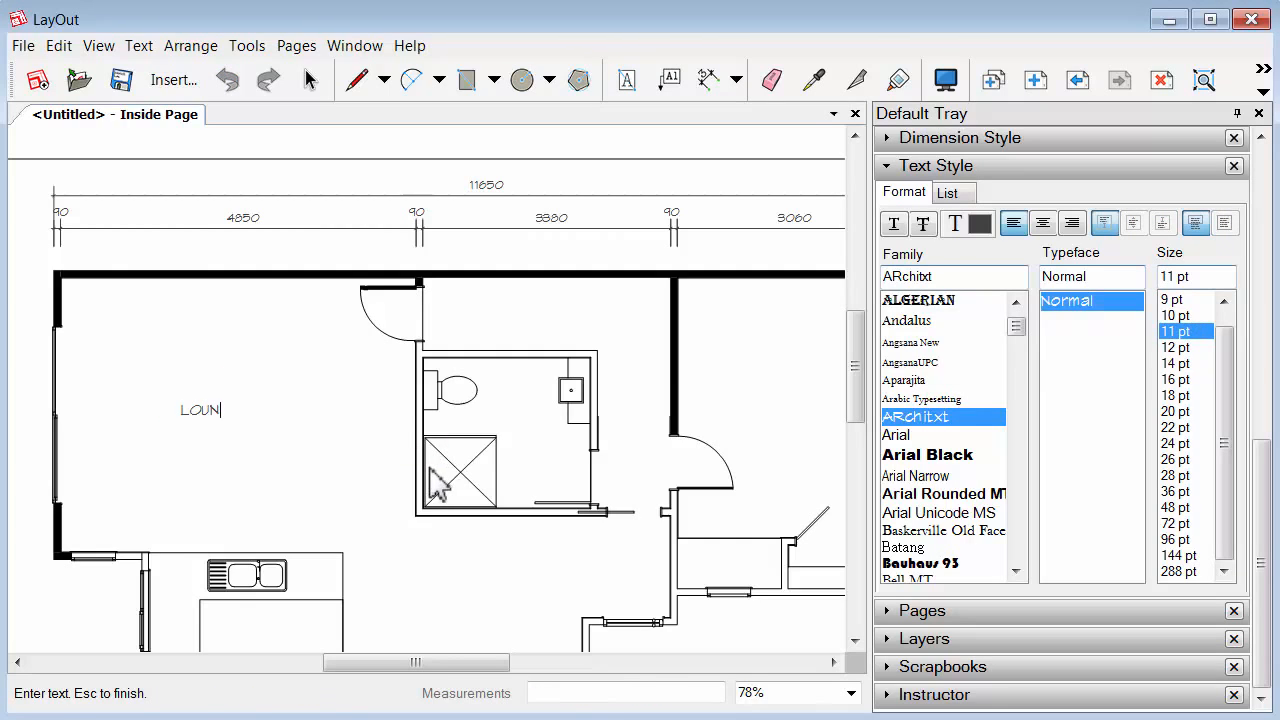
left_click(312, 314)
middle_click_drag(406, 524, 306, 396)
scroll(321, 363, "down", 3)
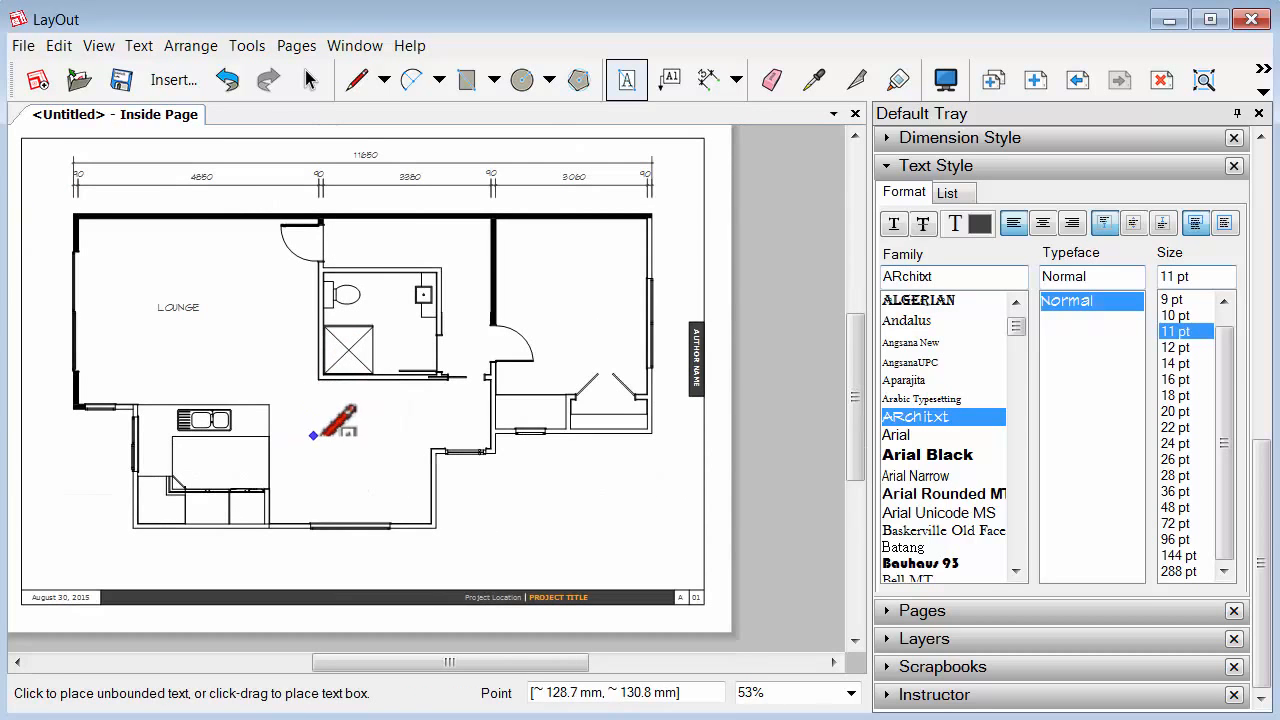
Place the text label 810 inside the door swing at the lounge's upper corner and shift it slightly up toward the door leaf
scroll(293, 233, "up", 5)
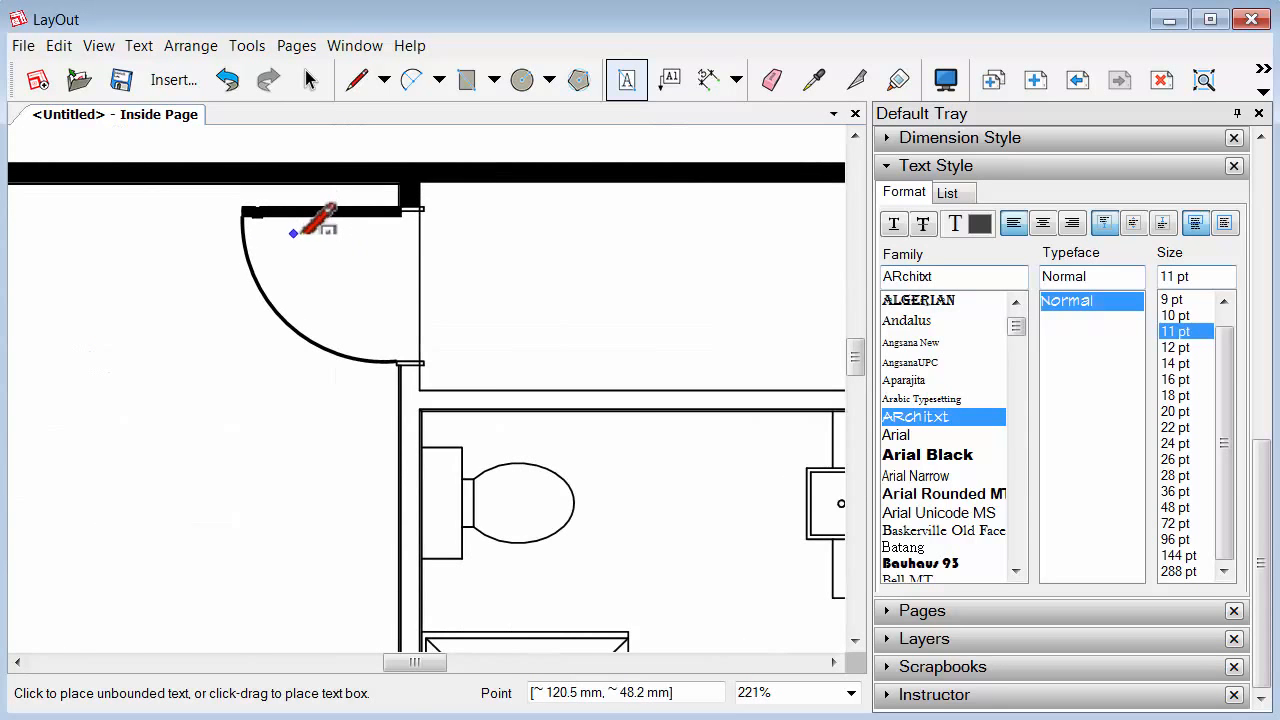
left_click(293, 238)
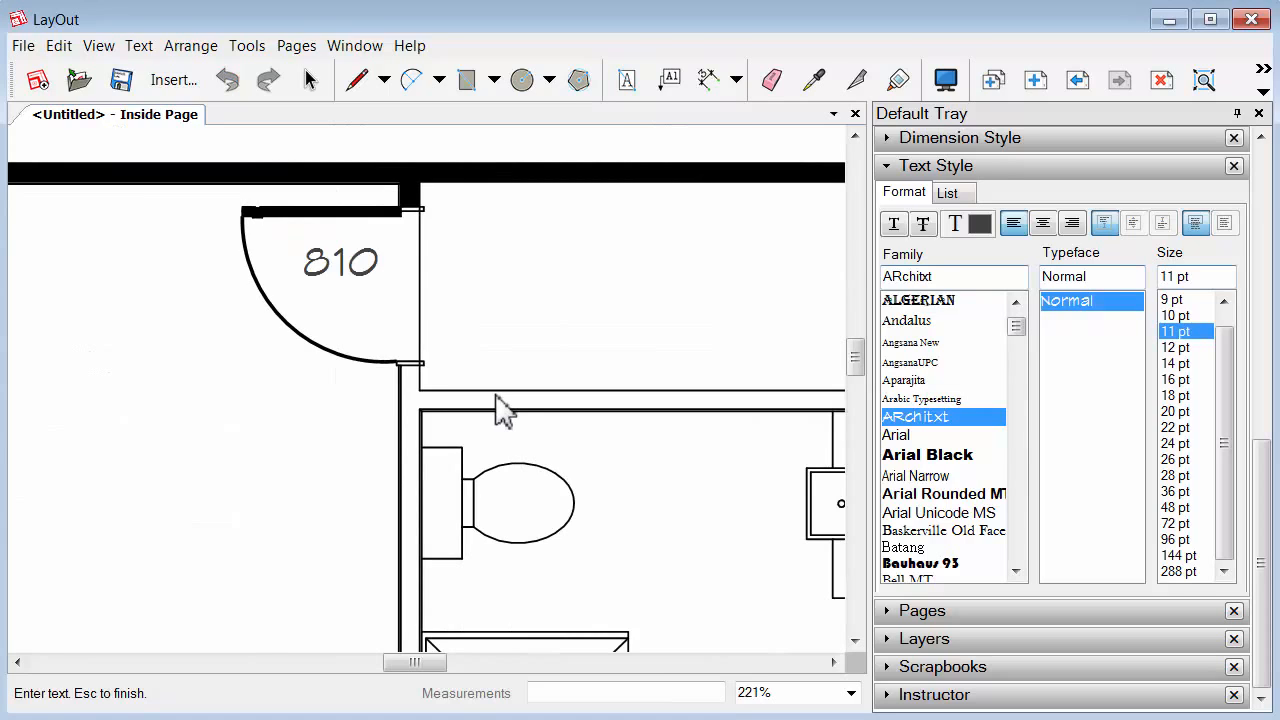
left_click(316, 389)
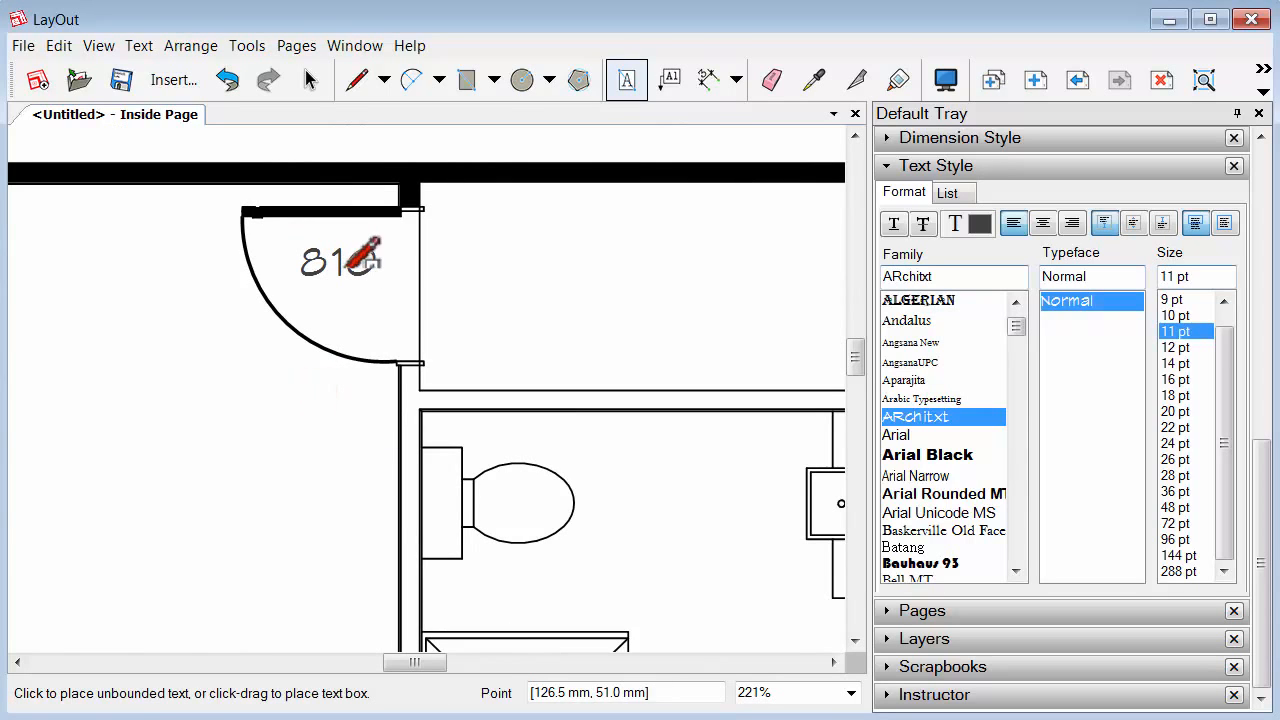
key("space")
left_click_drag(333, 262, 324, 252)
left_click(232, 396)
Duplicate the finished floor plan page as a new page
scroll(463, 277, "down", 5)
middle_click_drag(480, 414, 409, 366)
scroll(323, 220, "down", 2)
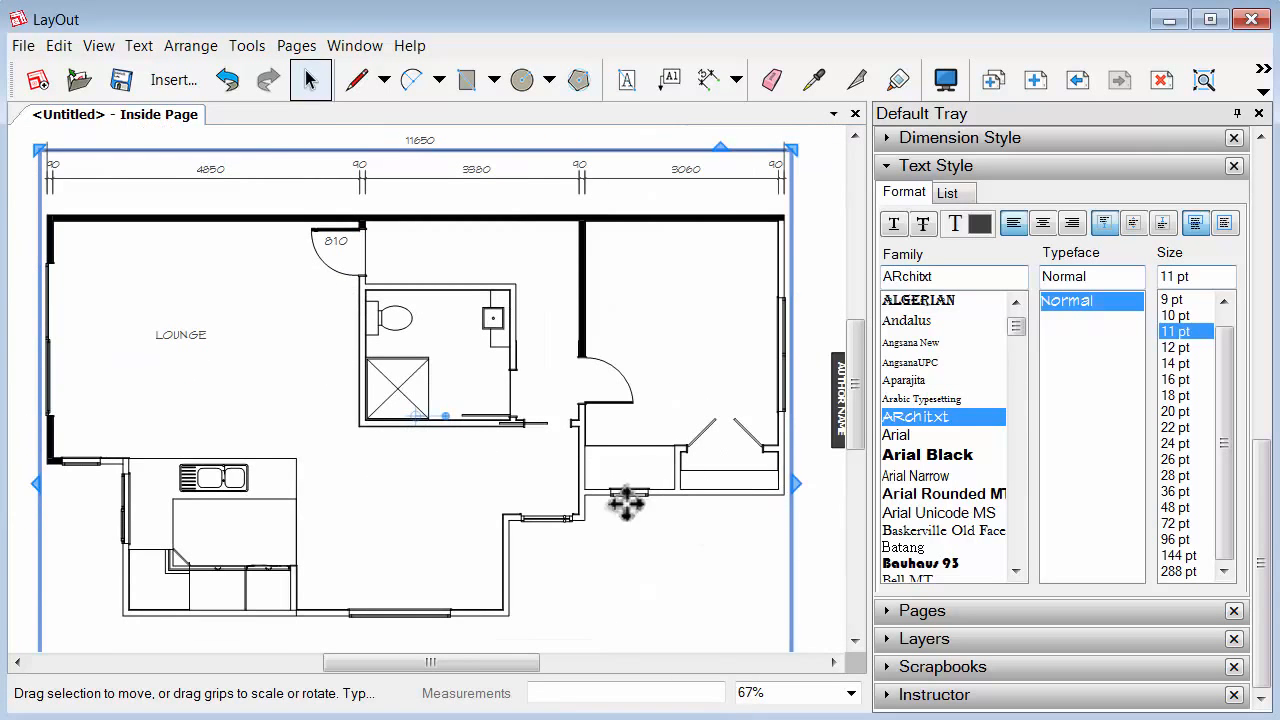
middle_click_drag(626, 503, 471, 429)
scroll(471, 429, "down", 2)
left_click(86, 327)
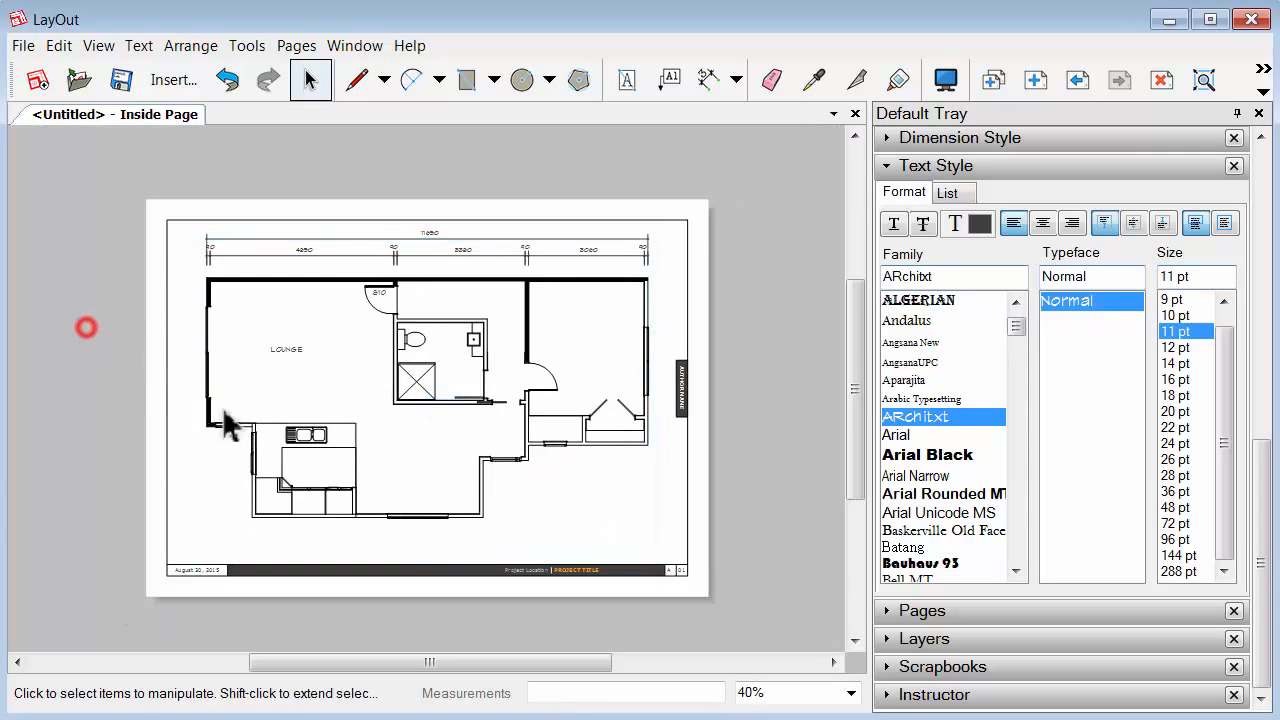
scroll(425, 462, "up", 1)
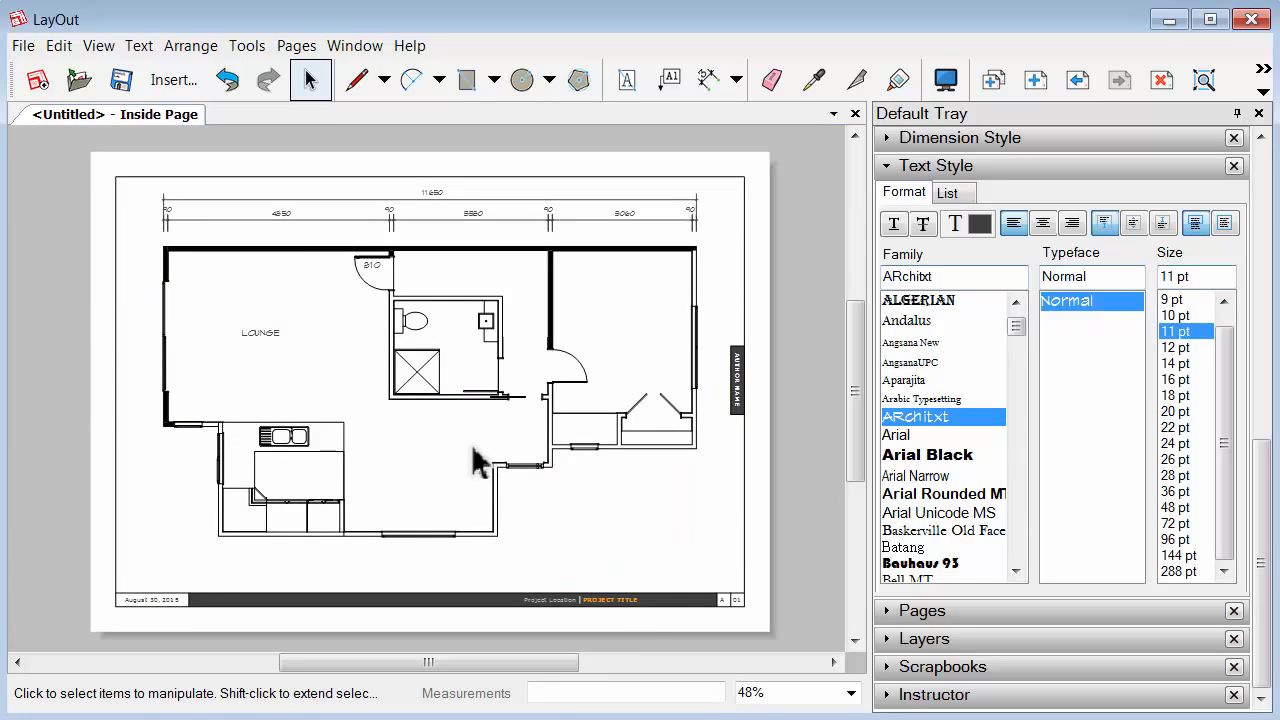
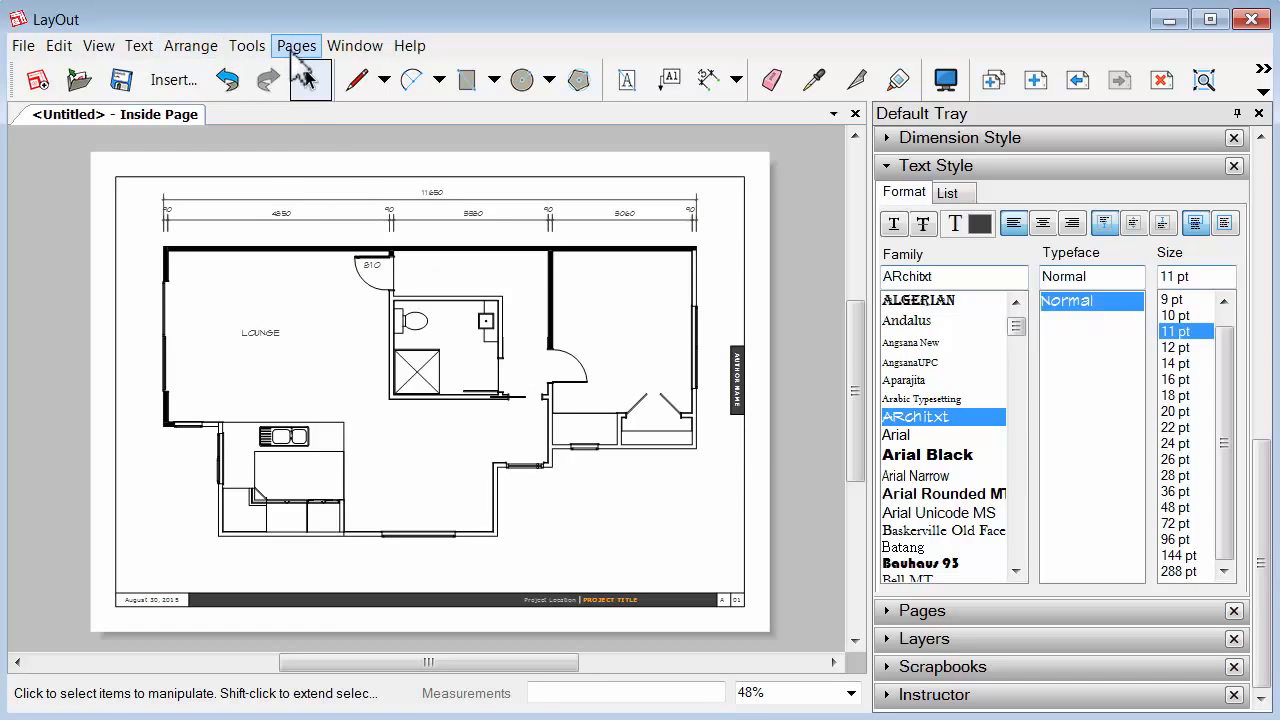
left_click(297, 46)
left_click(312, 110)
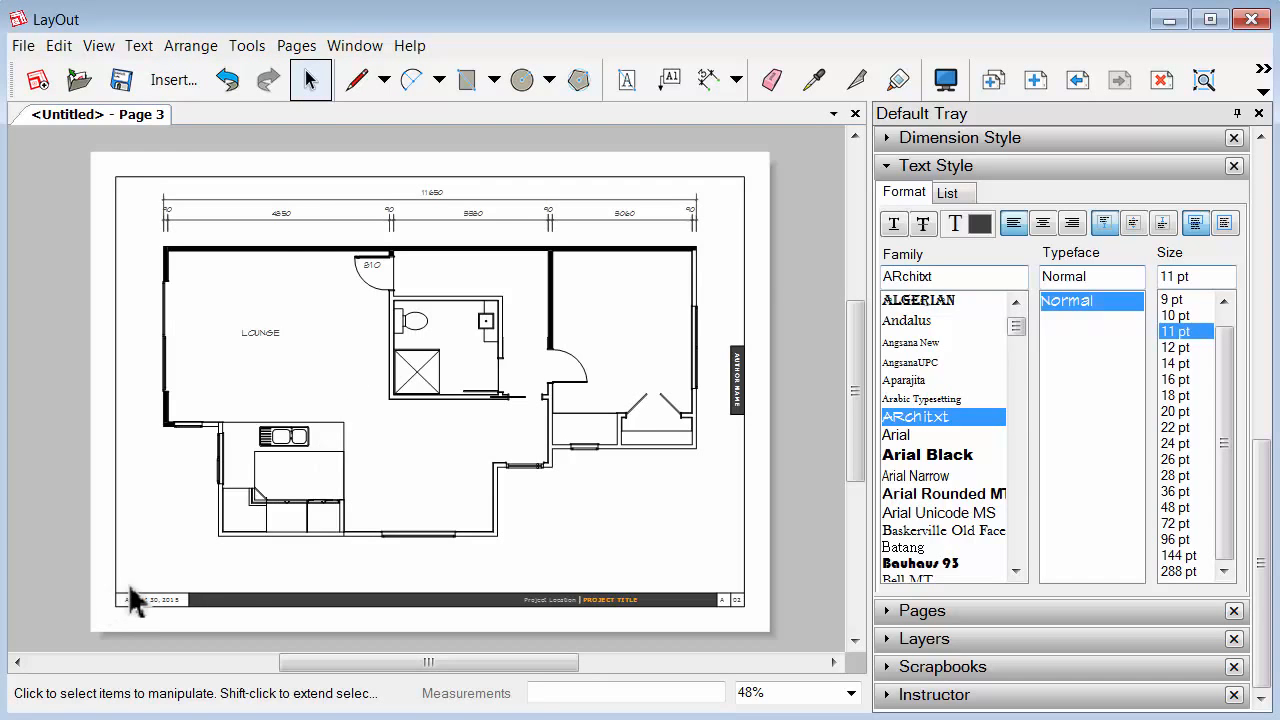
Undo the trial move of the titleblock's date text and lock the Cover Page and On Every Inside Page layers
left_click_drag(121, 592, 190, 572)
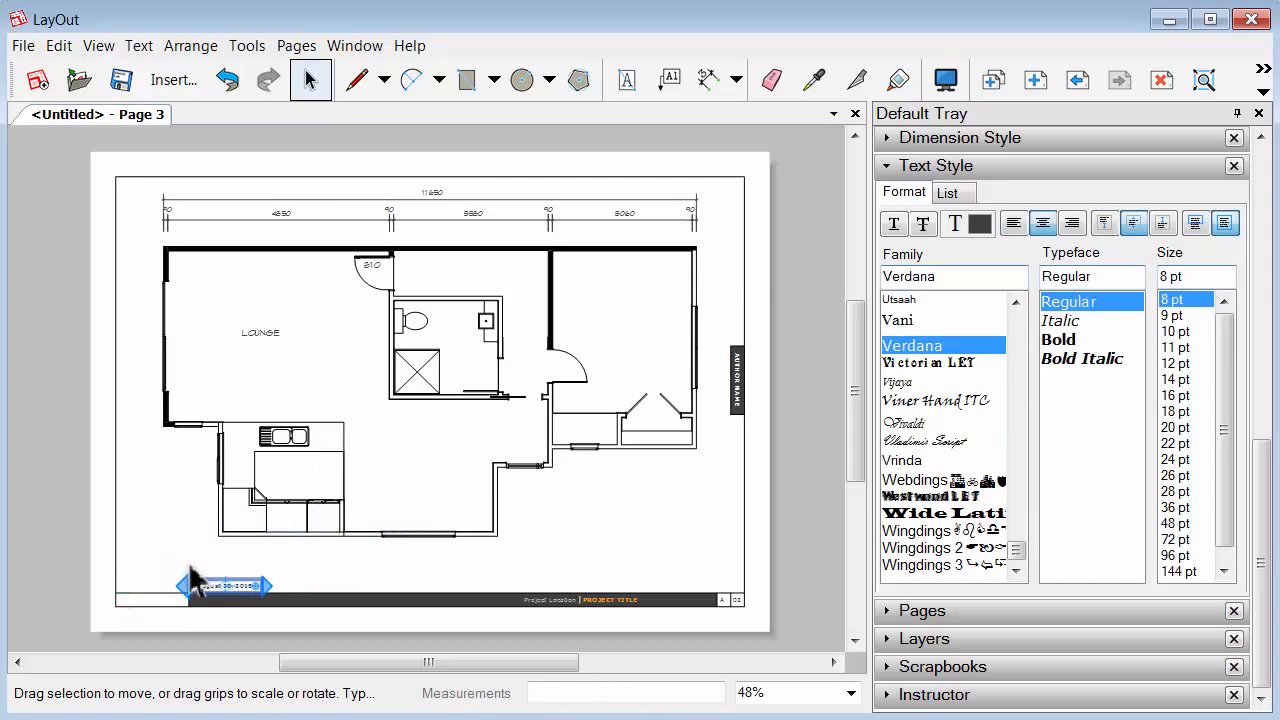
key("ctrl+z")
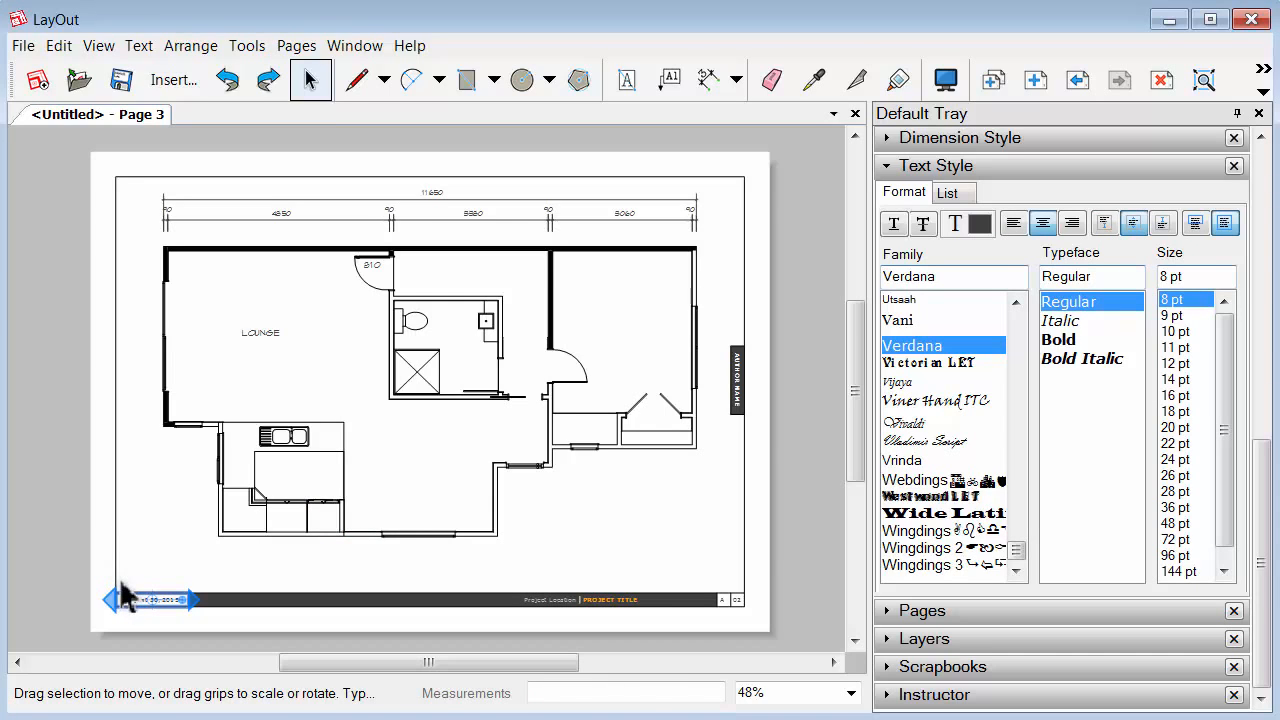
left_click(122, 574)
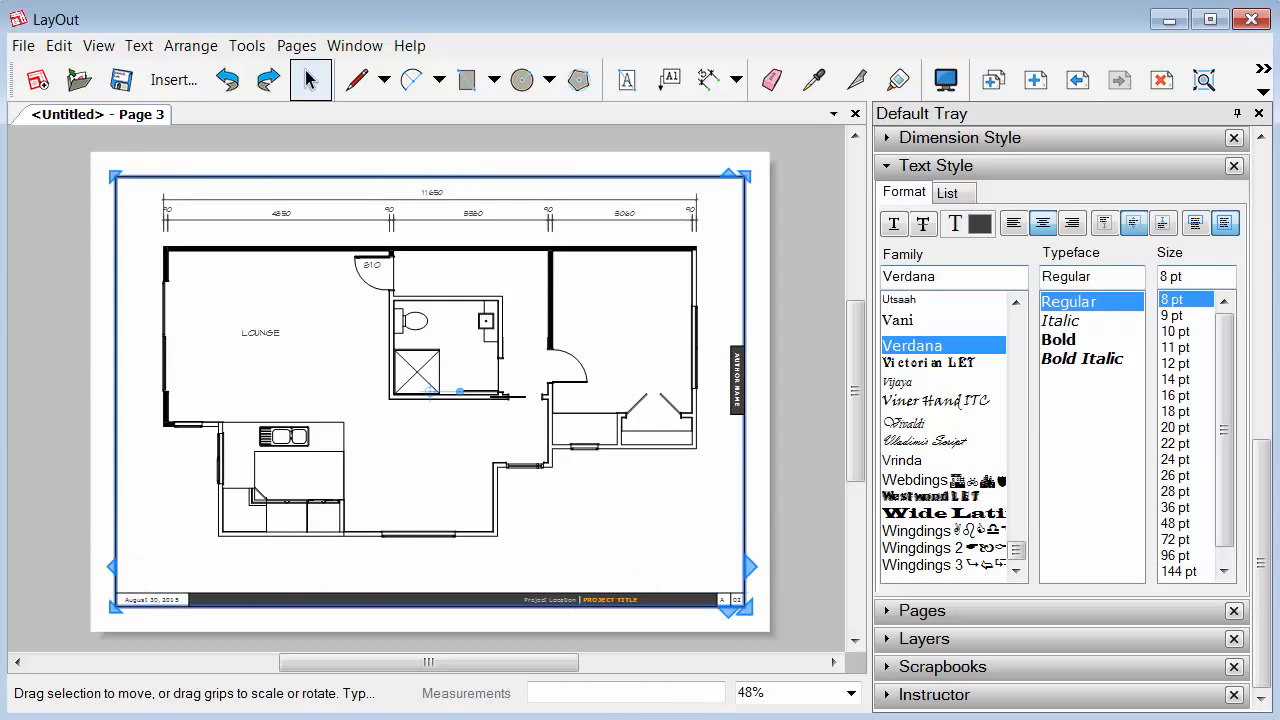
left_click(900, 166)
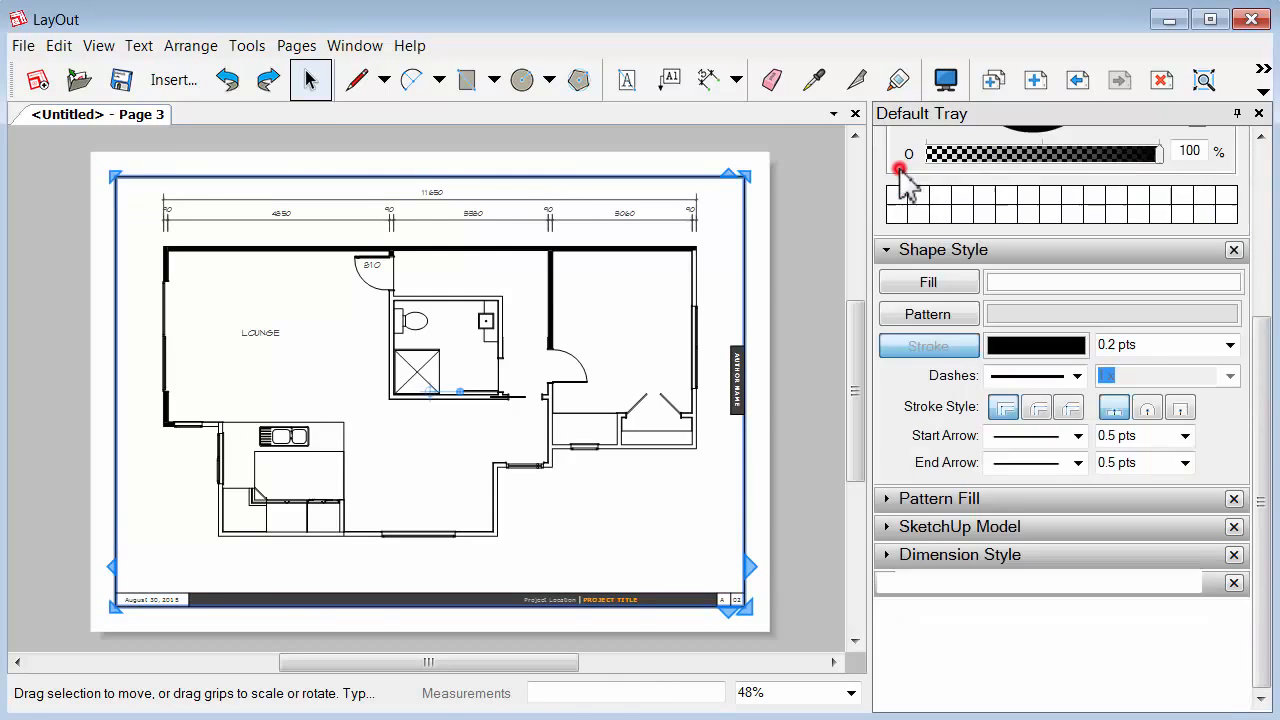
left_click(894, 251)
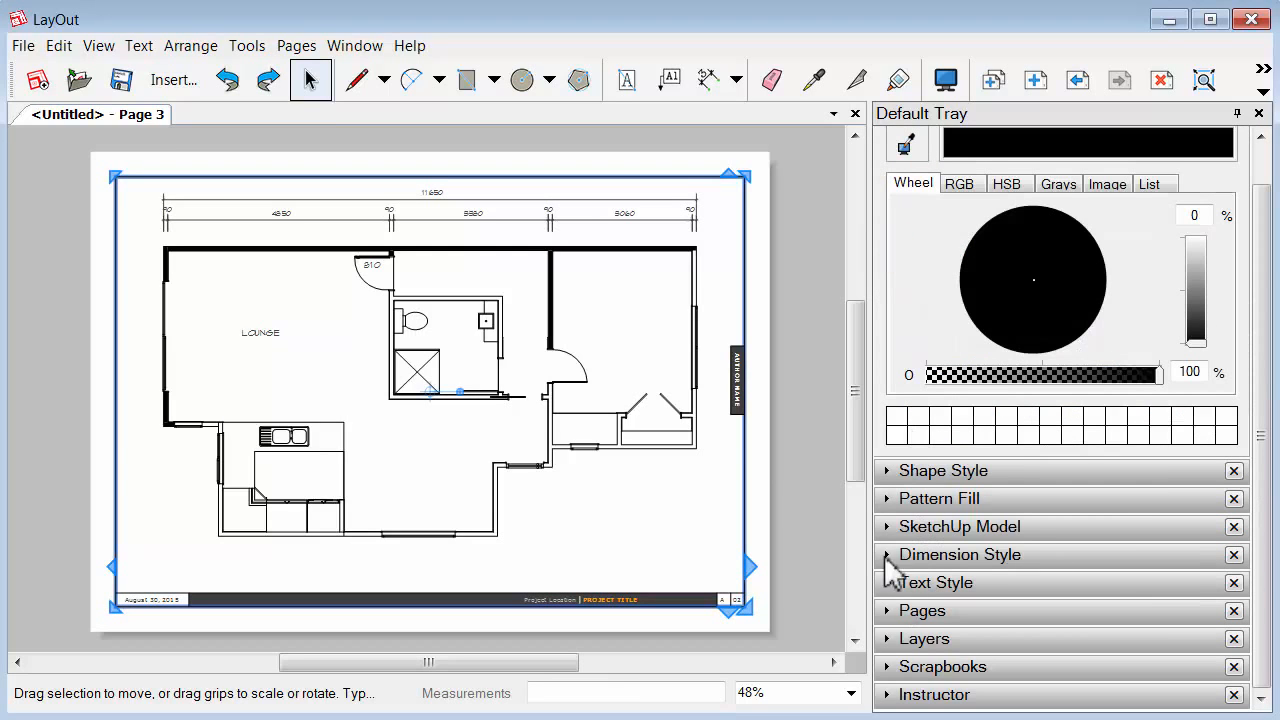
left_click(889, 639)
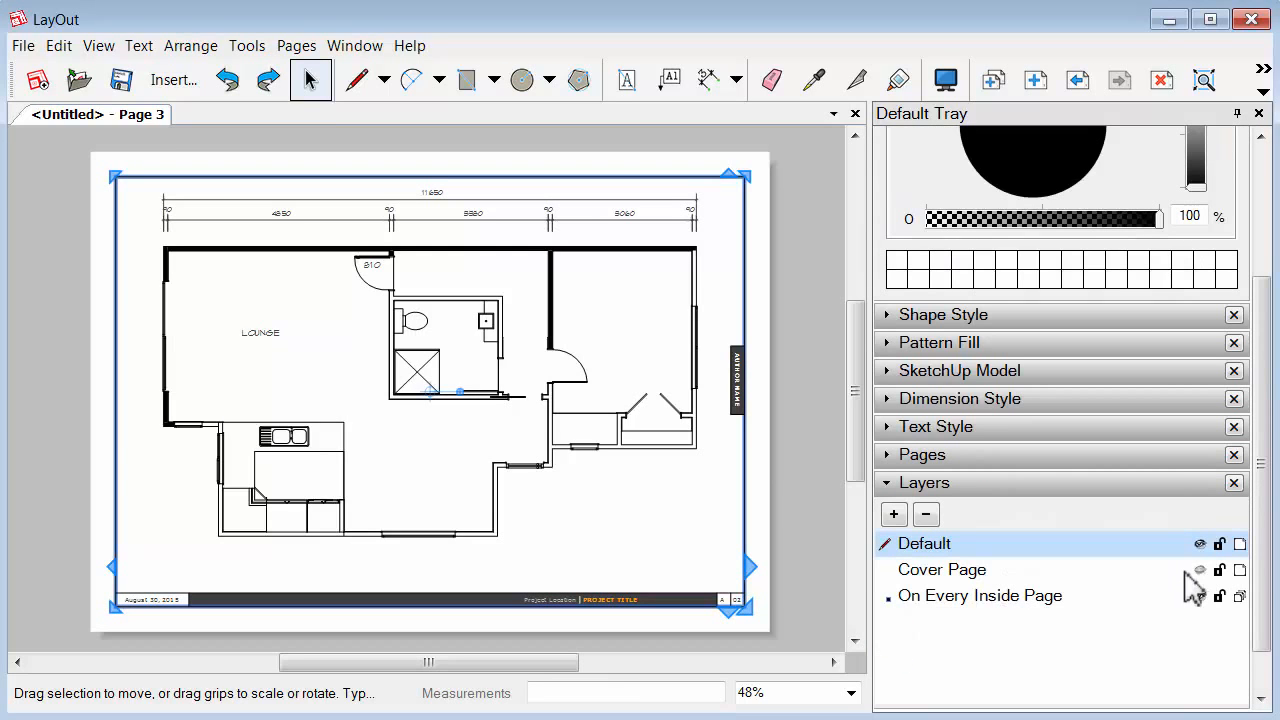
left_click(1219, 597)
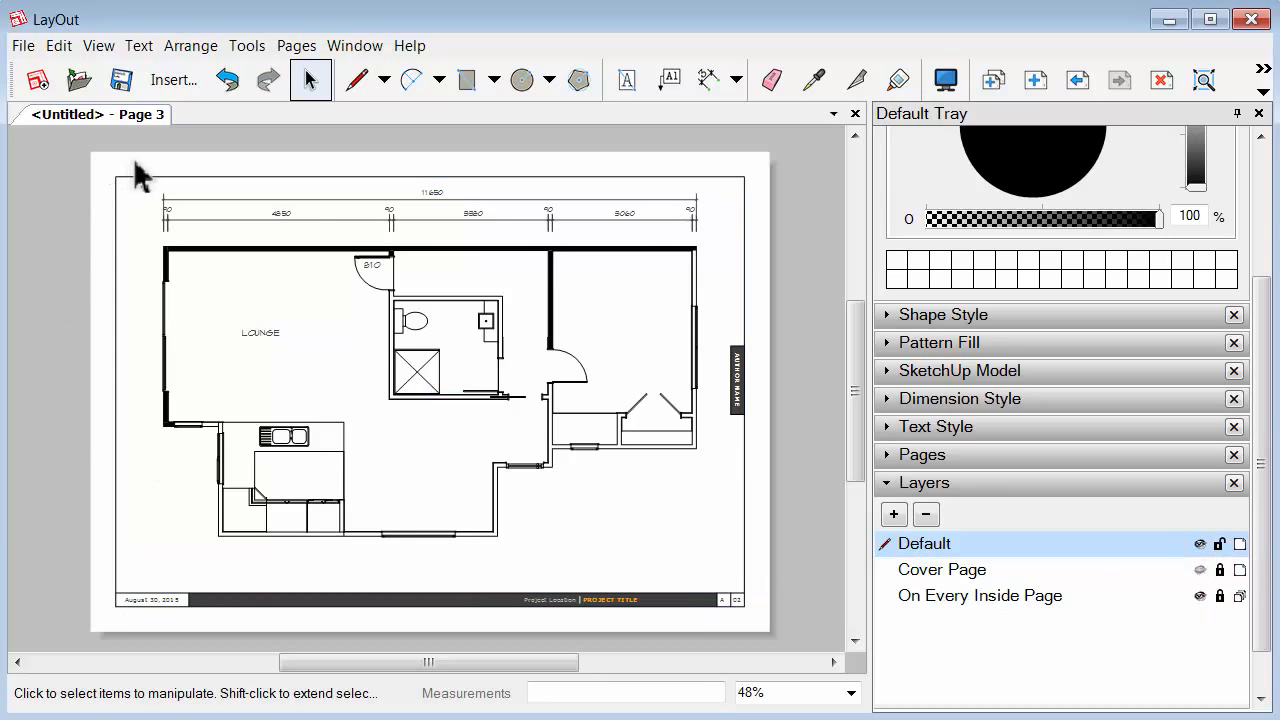
Delete the dimensions, wall fills, door swings and text labels from the duplicated page, keeping the model viewport, and compare it with the previous page
mouse_move(140, 160)
left_mouse_down()
mouse_move(175, 205)
mouse_move(709, 543)
mouse_move(729, 583)
mouse_move(718, 578)
left_mouse_up()
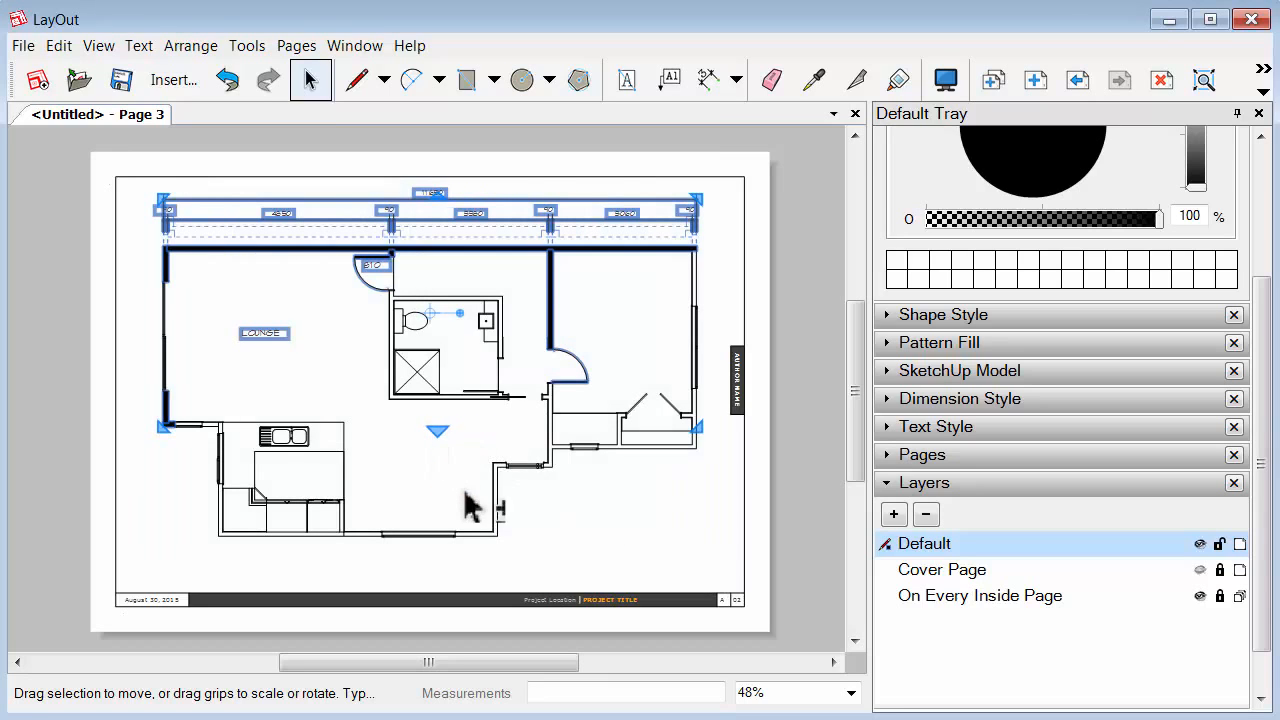
left_click(498, 506)
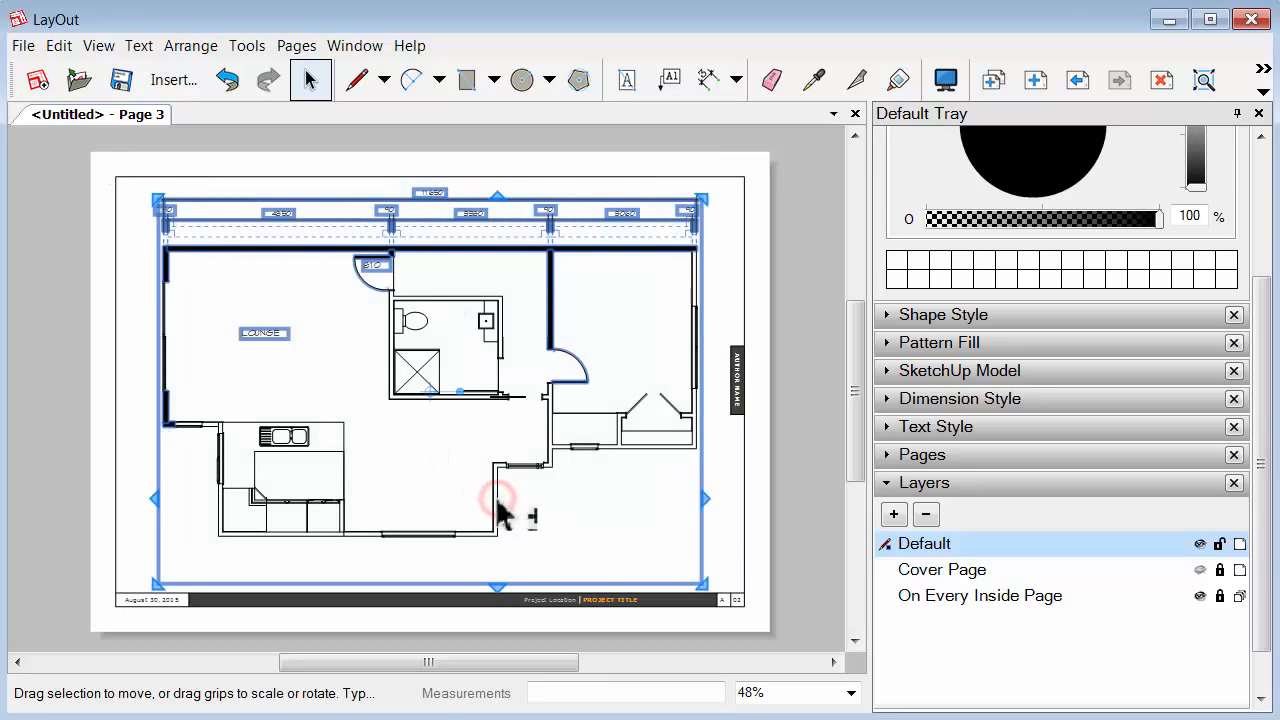
left_click(497, 499)
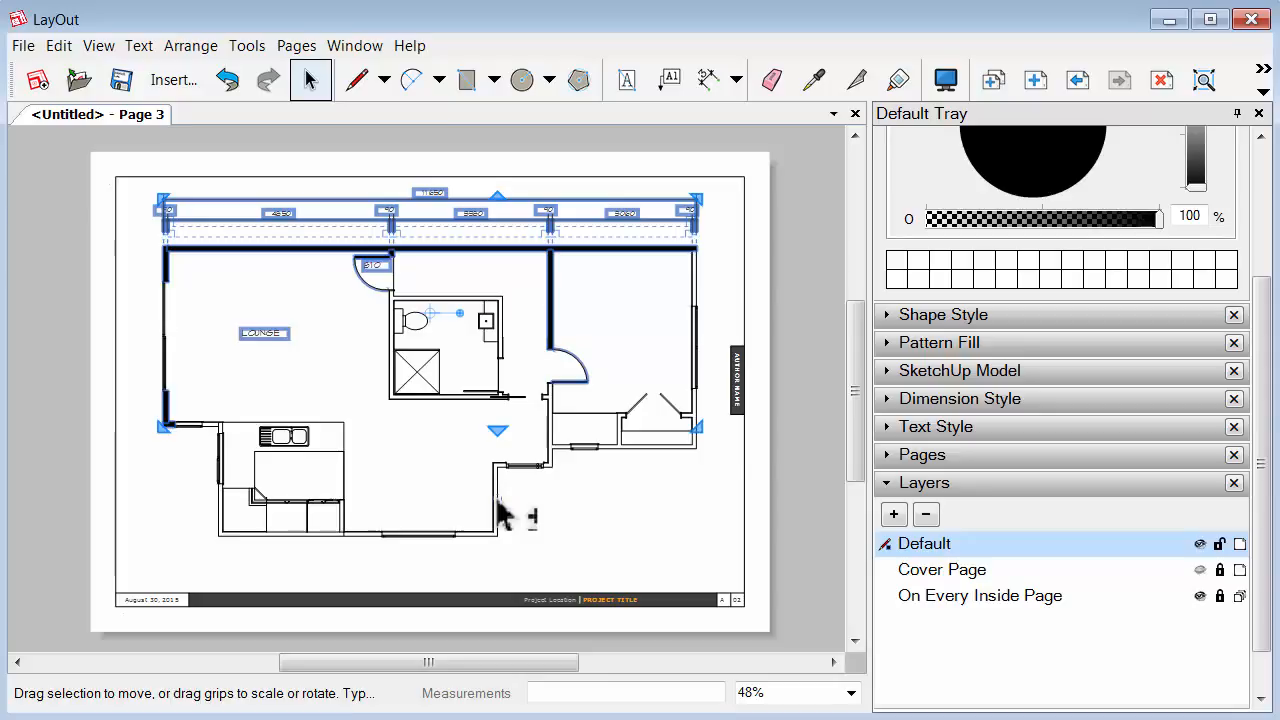
key("Delete")
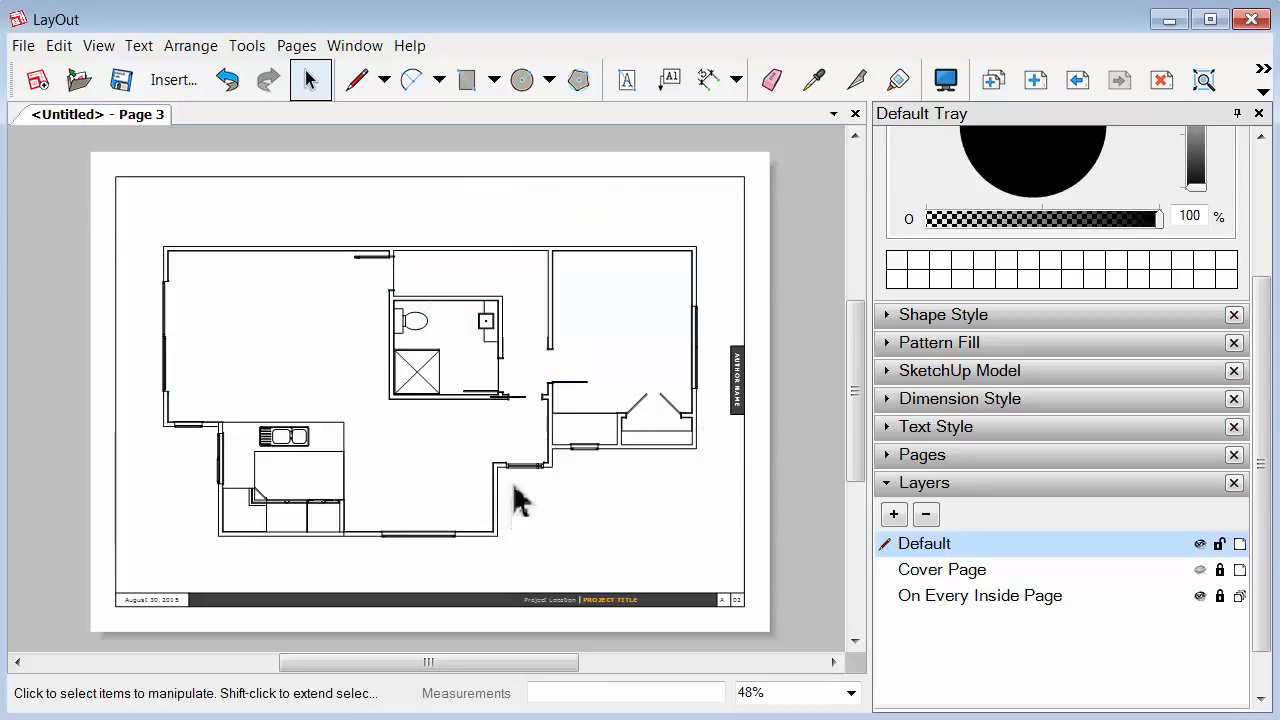
left_click(1090, 88)
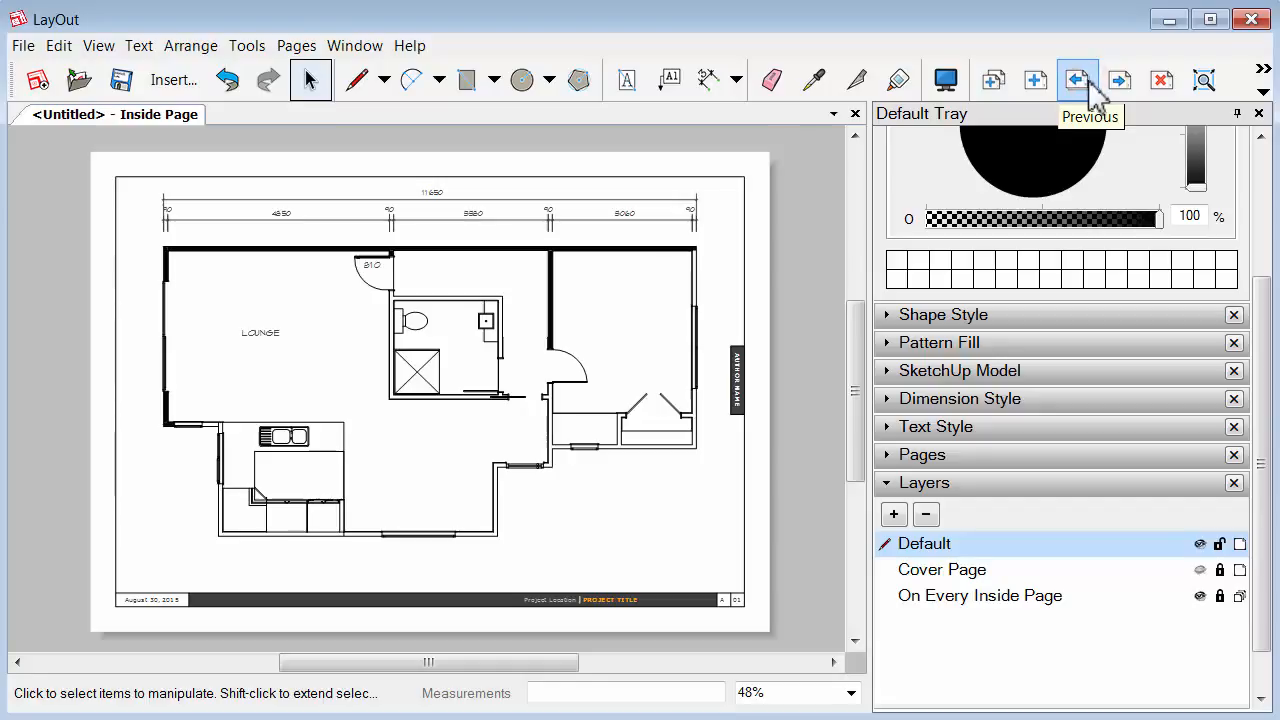
left_click(1112, 84)
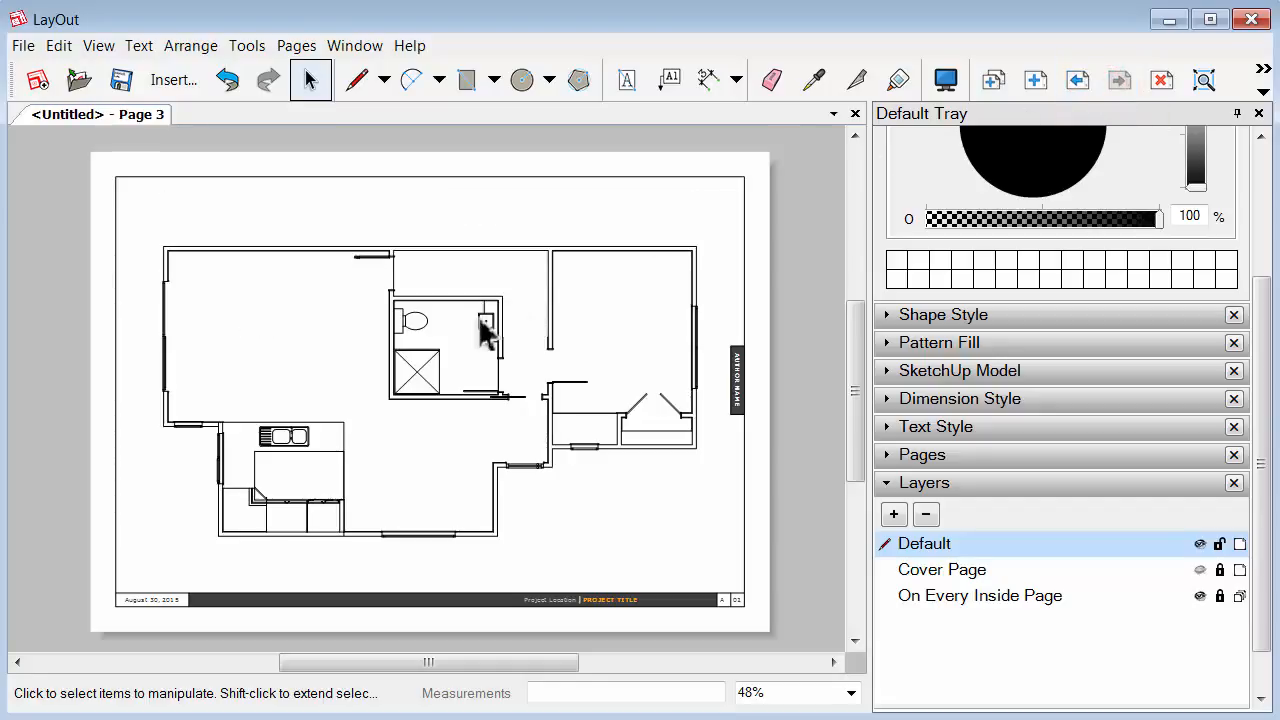
Switch the duplicated page's model viewport to the Elevation 1 scene and show its SketchUp Model settings
right_click(406, 336)
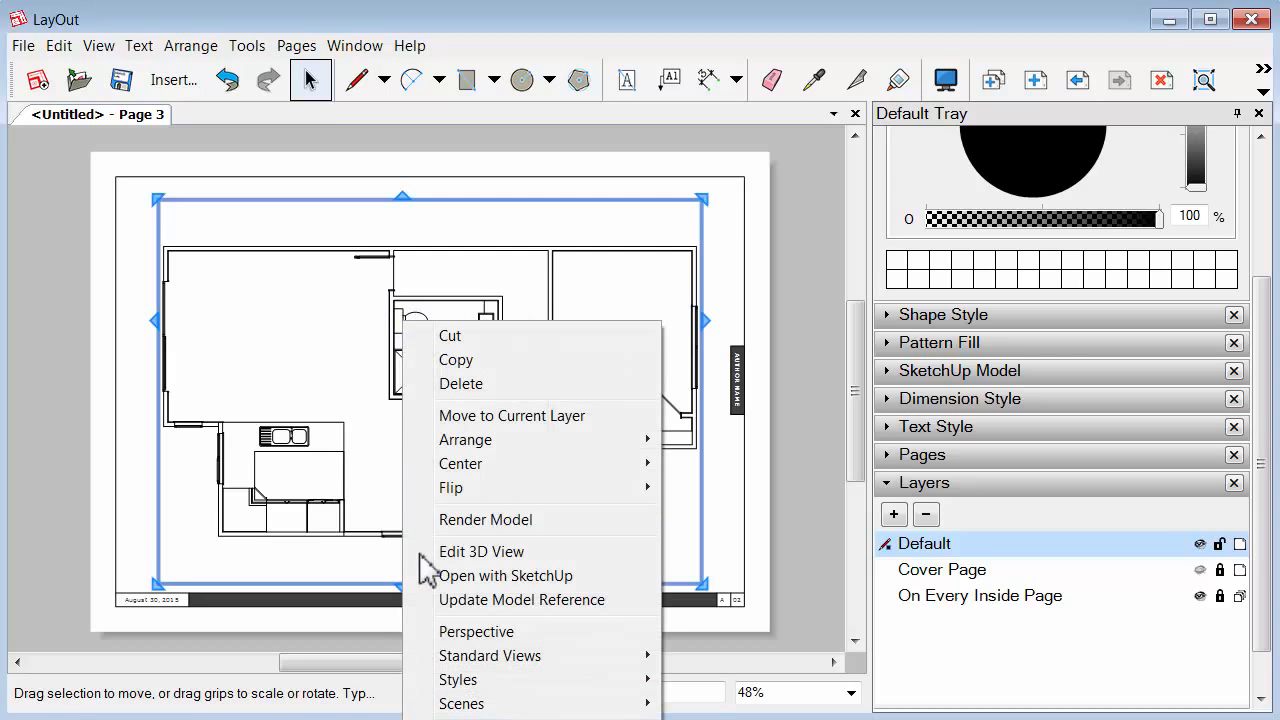
mouse_move(450, 705)
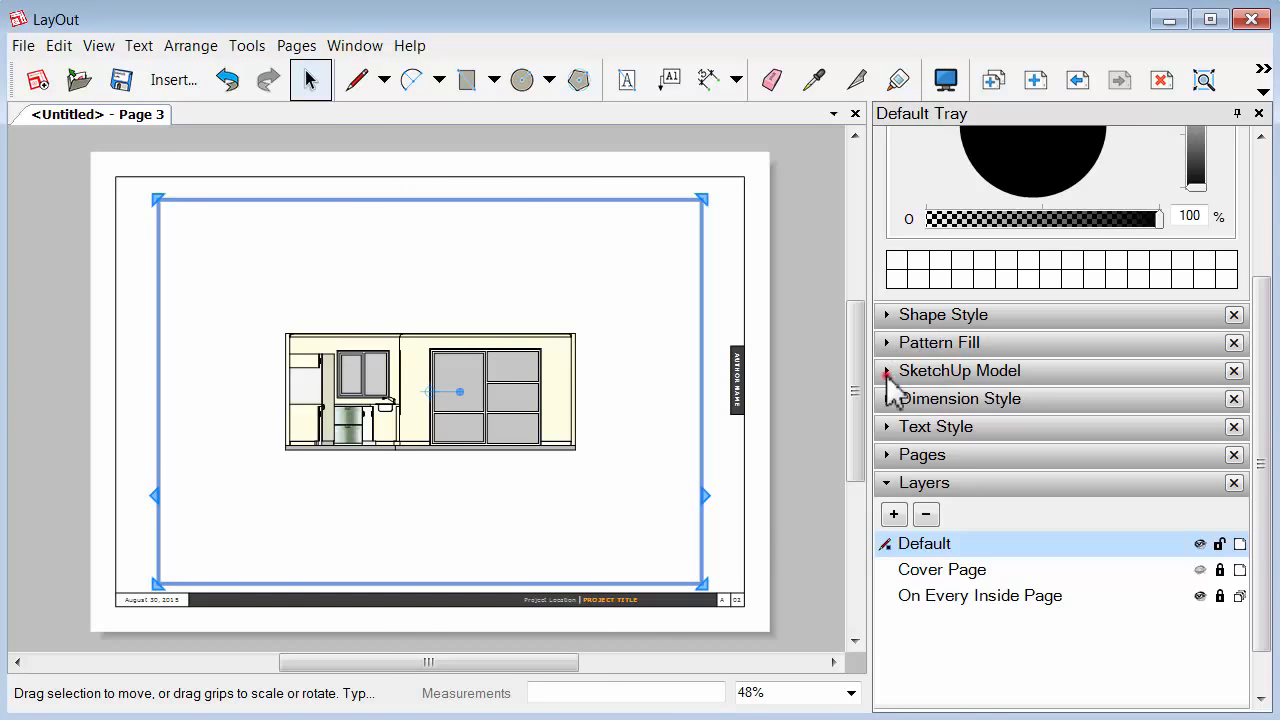
left_click(887, 372)
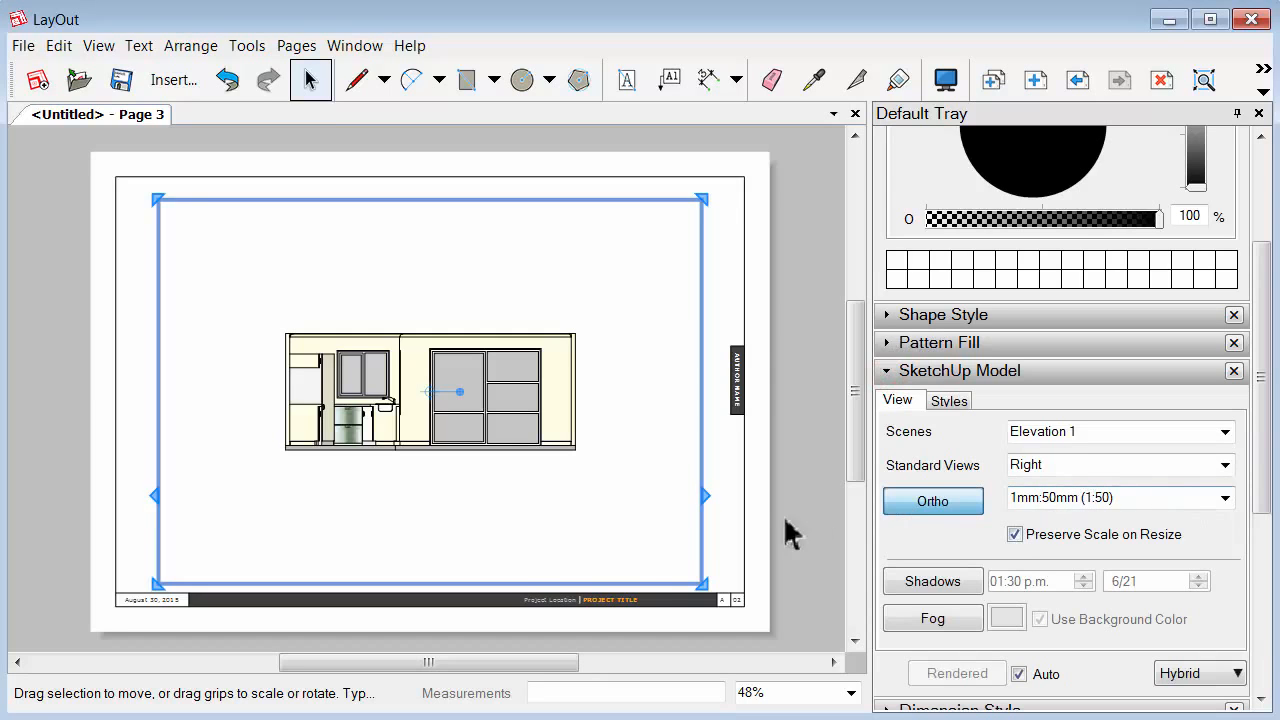
Crop the viewport closely around the Elevation 1 drawing and move it to the upper-left area of the page
left_click_drag(708, 590, 590, 465)
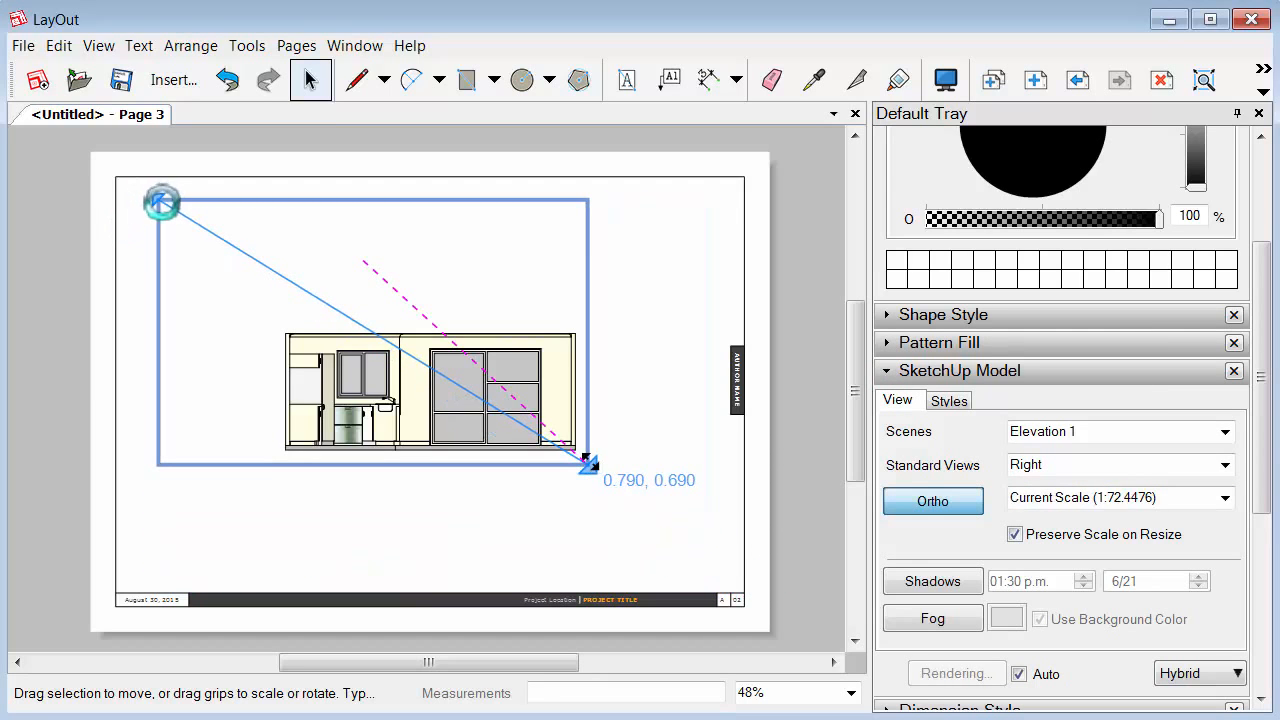
left_click_drag(157, 197, 278, 319)
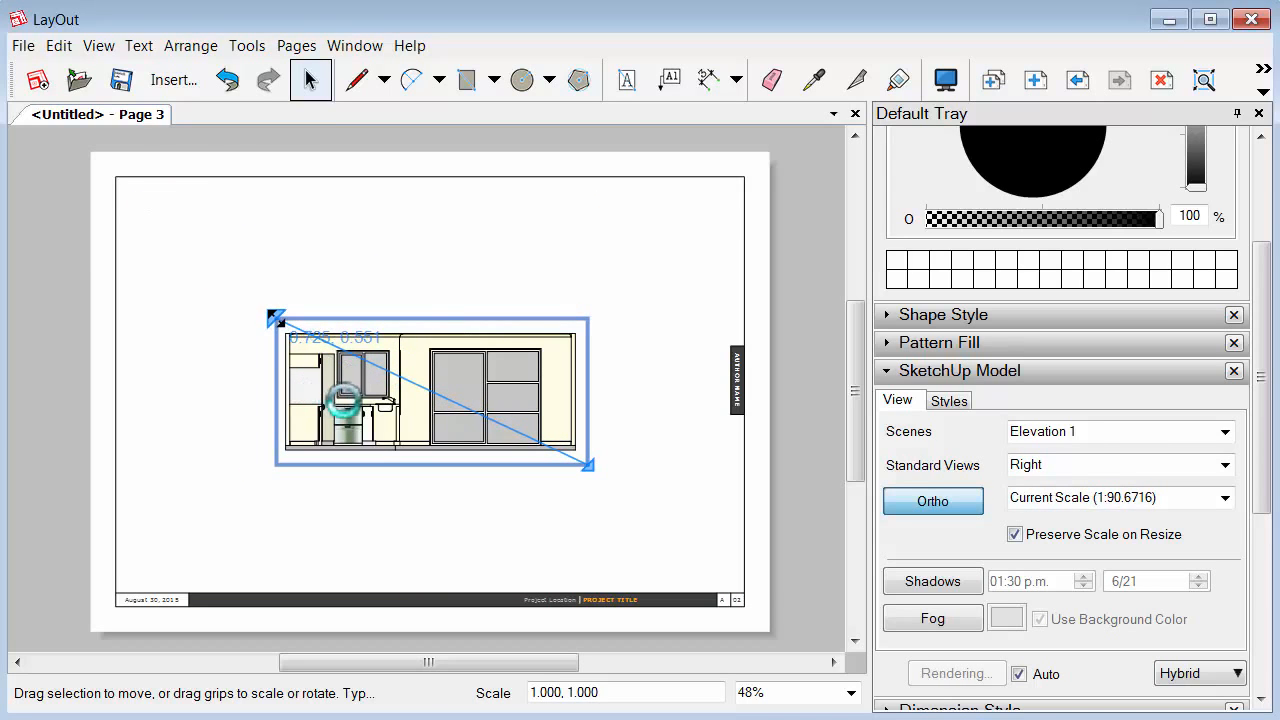
left_click_drag(332, 381, 222, 260)
Copy the elevation viewport directly below the first one and set the copy's scene to Elevation2
left_click_drag(366, 278, 381, 462)
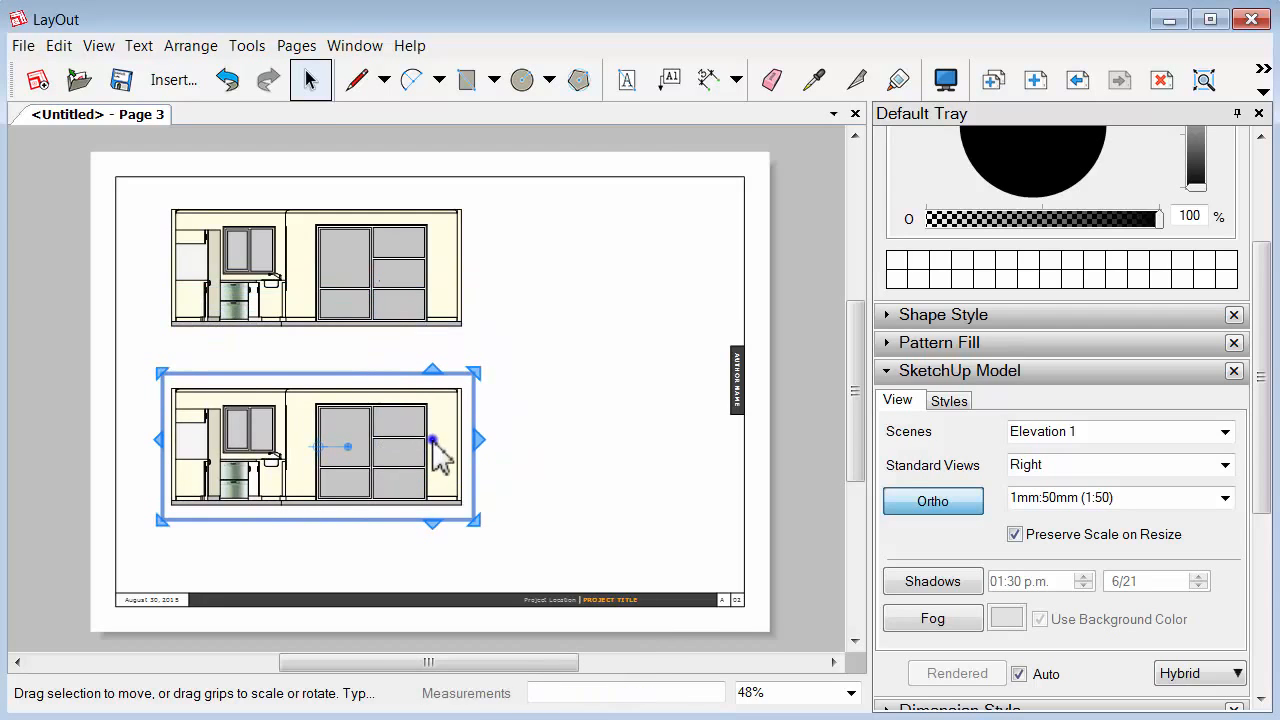
right_click(435, 441)
left_click(422, 420)
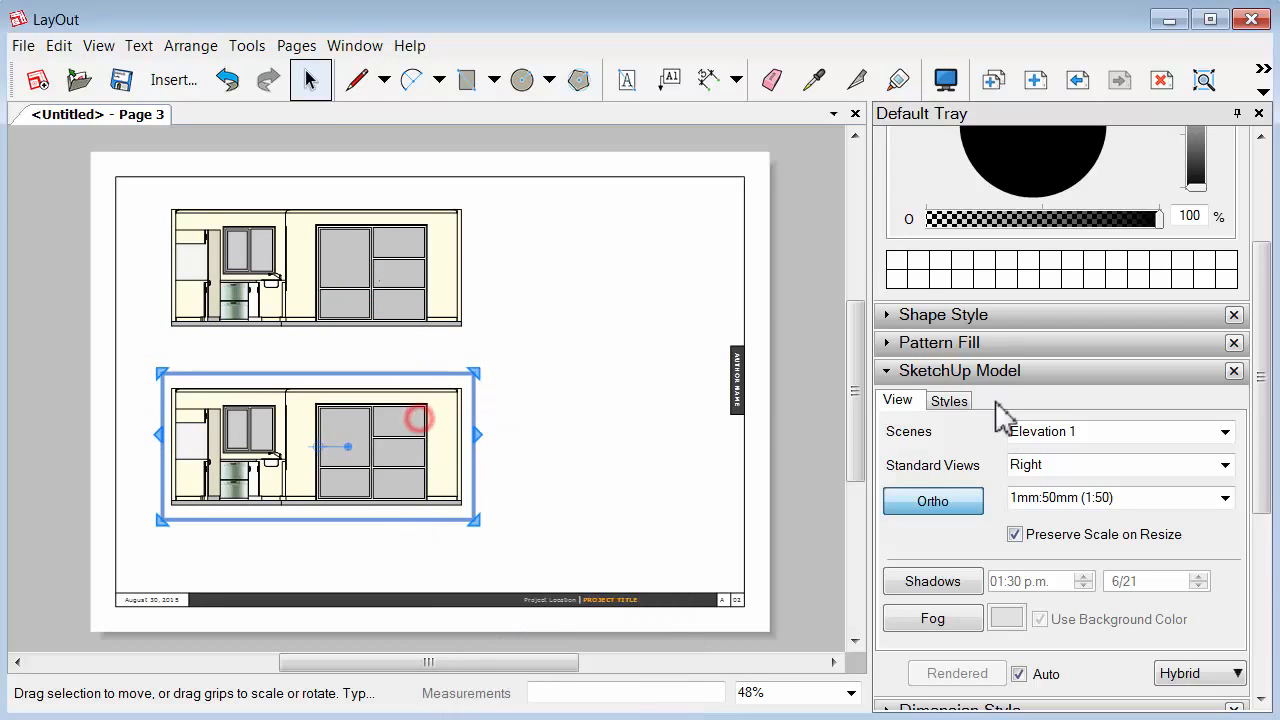
left_click(1225, 432)
left_click(1130, 502)
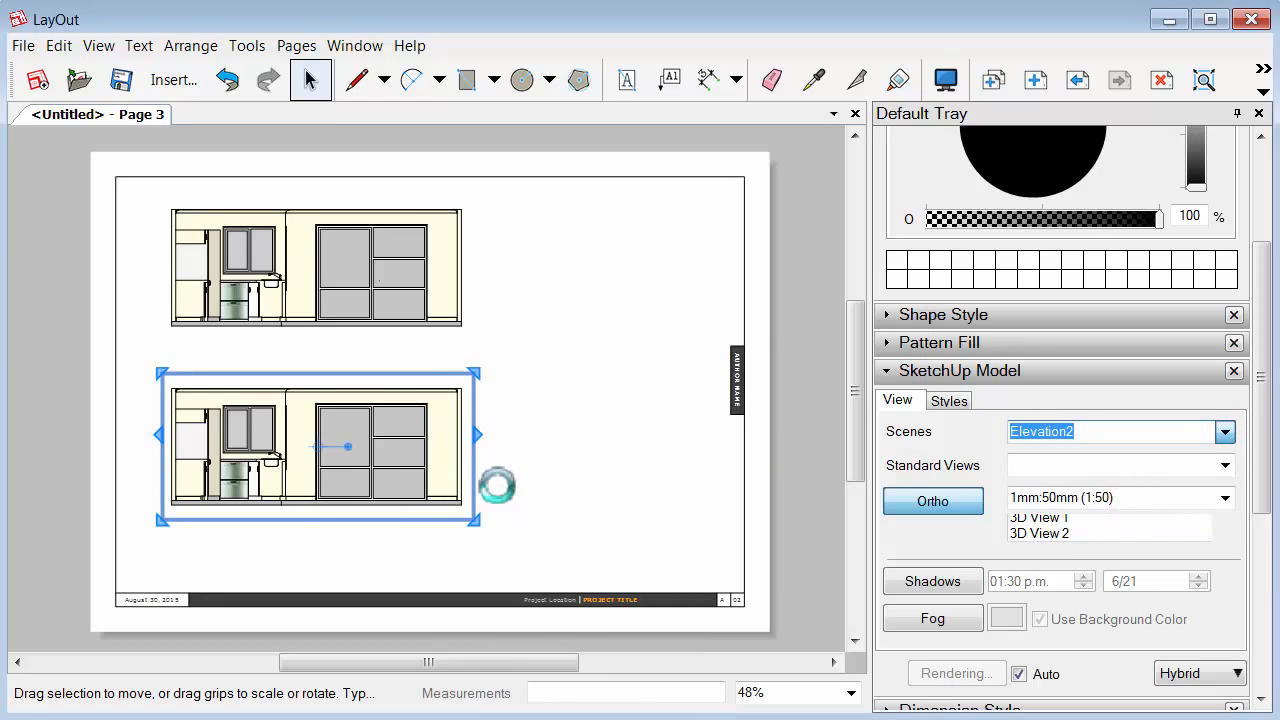
Widen the Elevation2 viewport on both sides to show the whole elevation, and move it inside the page border below Elevation 1
left_click_drag(478, 448, 577, 449)
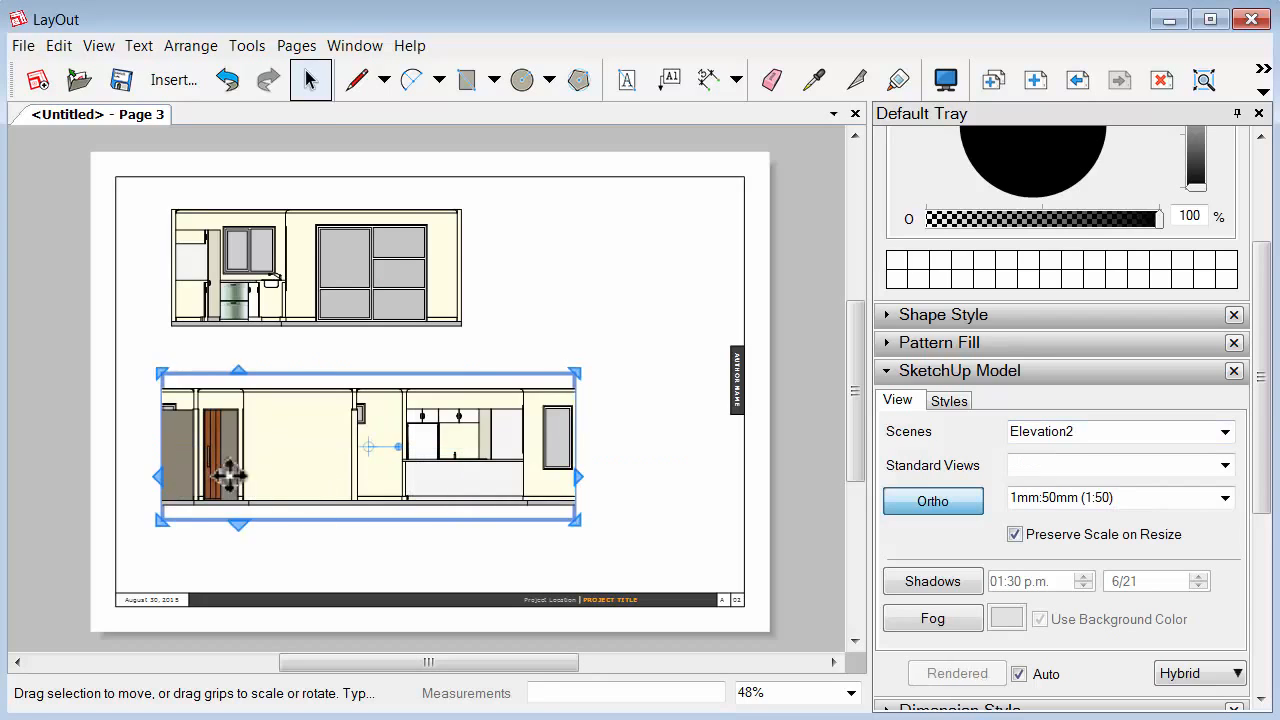
left_click_drag(145, 444, 3, 458)
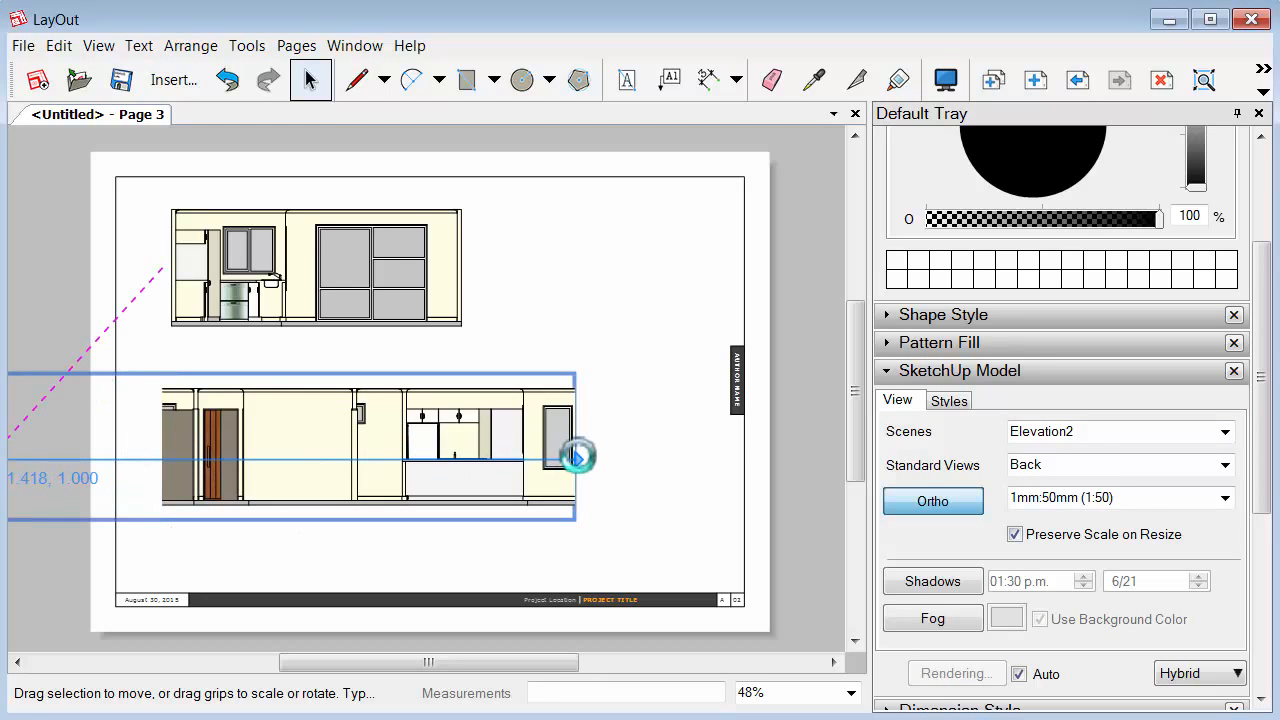
left_click_drag(580, 458, 631, 463)
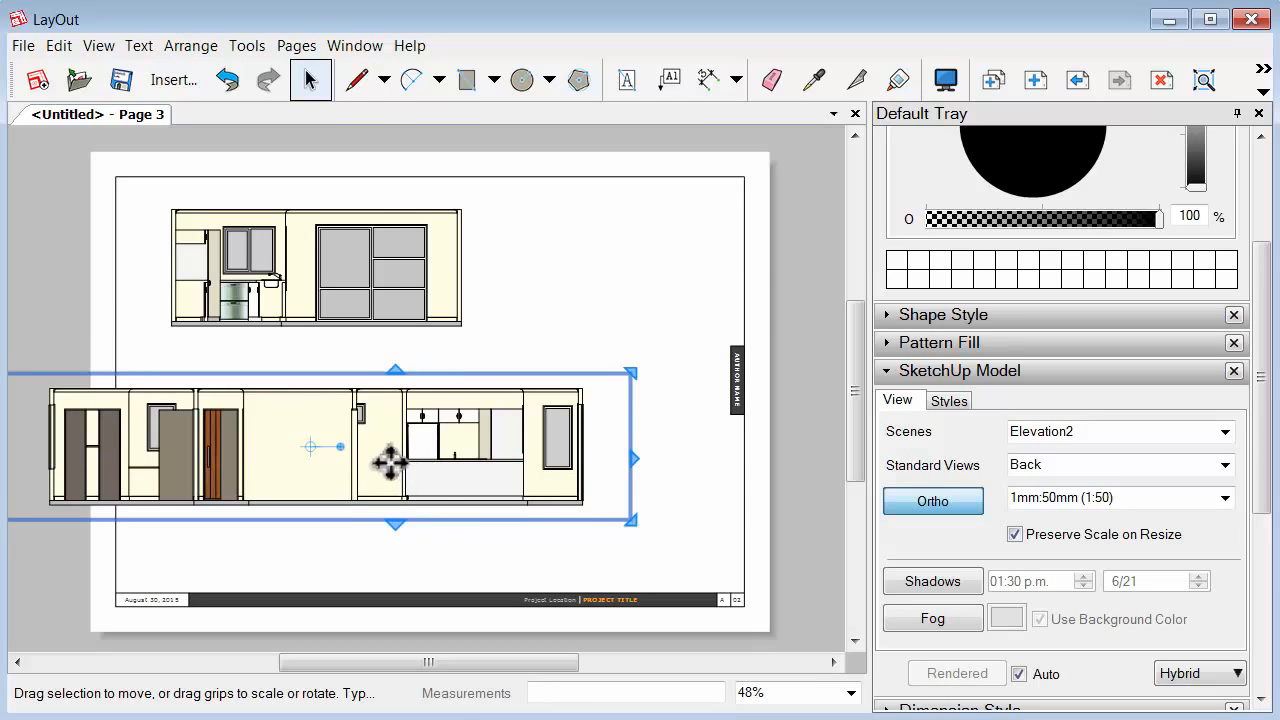
mouse_move(388, 458)
left_mouse_down()
mouse_move(451, 451)
mouse_move(497, 465)
left_mouse_up()
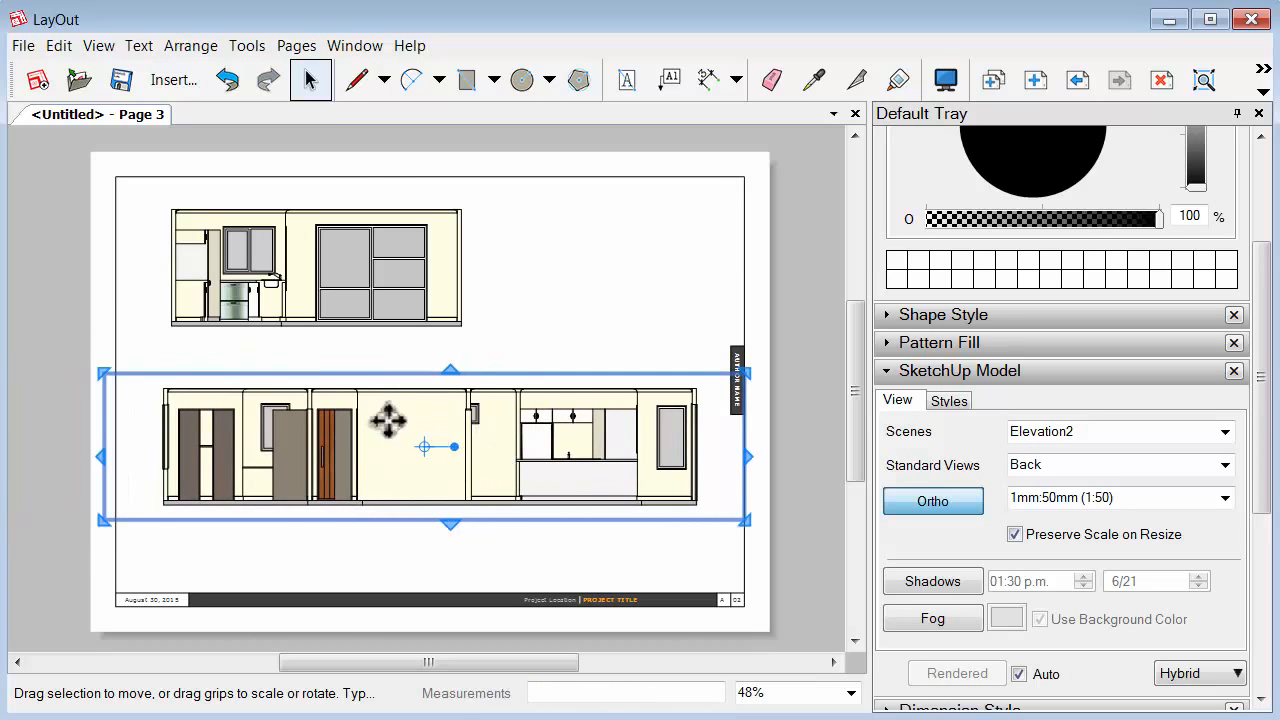
left_click(57, 186)
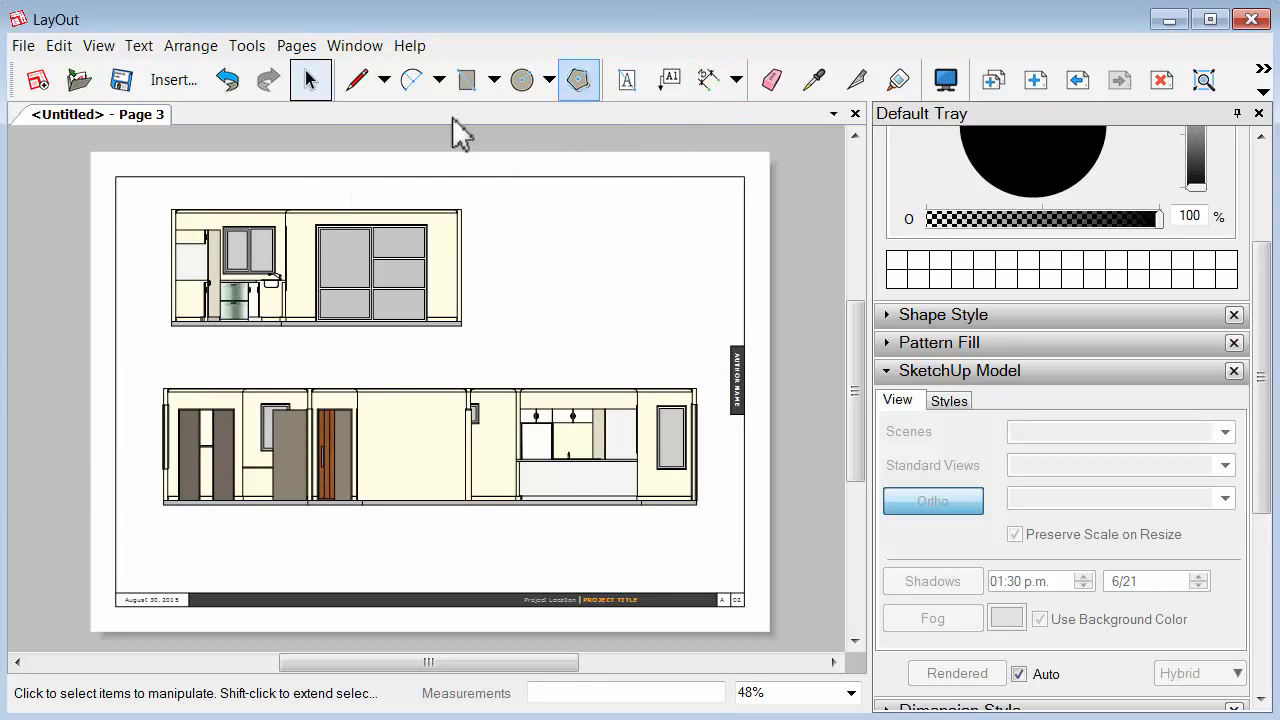
Draw a black-filled rectangle over the floor slab along the full length of the Elevation2 drawing
left_click(466, 82)
scroll(140, 503, "up", 4)
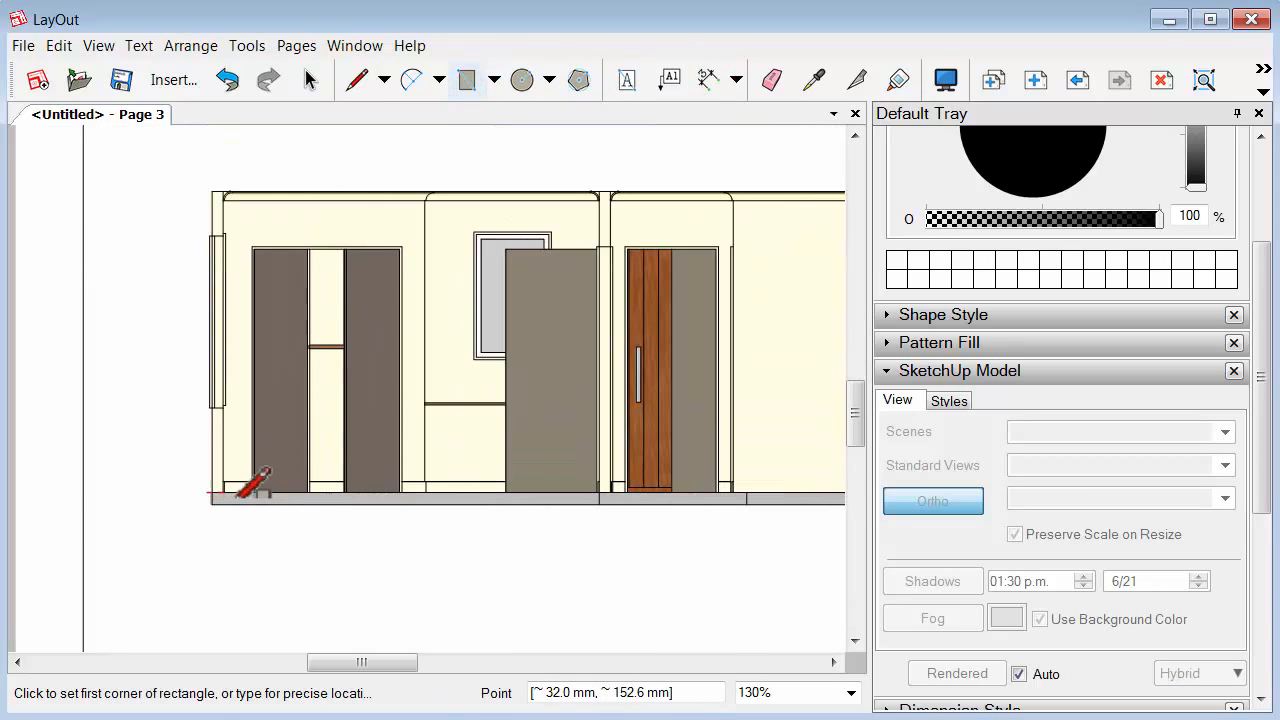
left_click(212, 503)
scroll(663, 457, "down", 5)
scroll(543, 423, "up", 9)
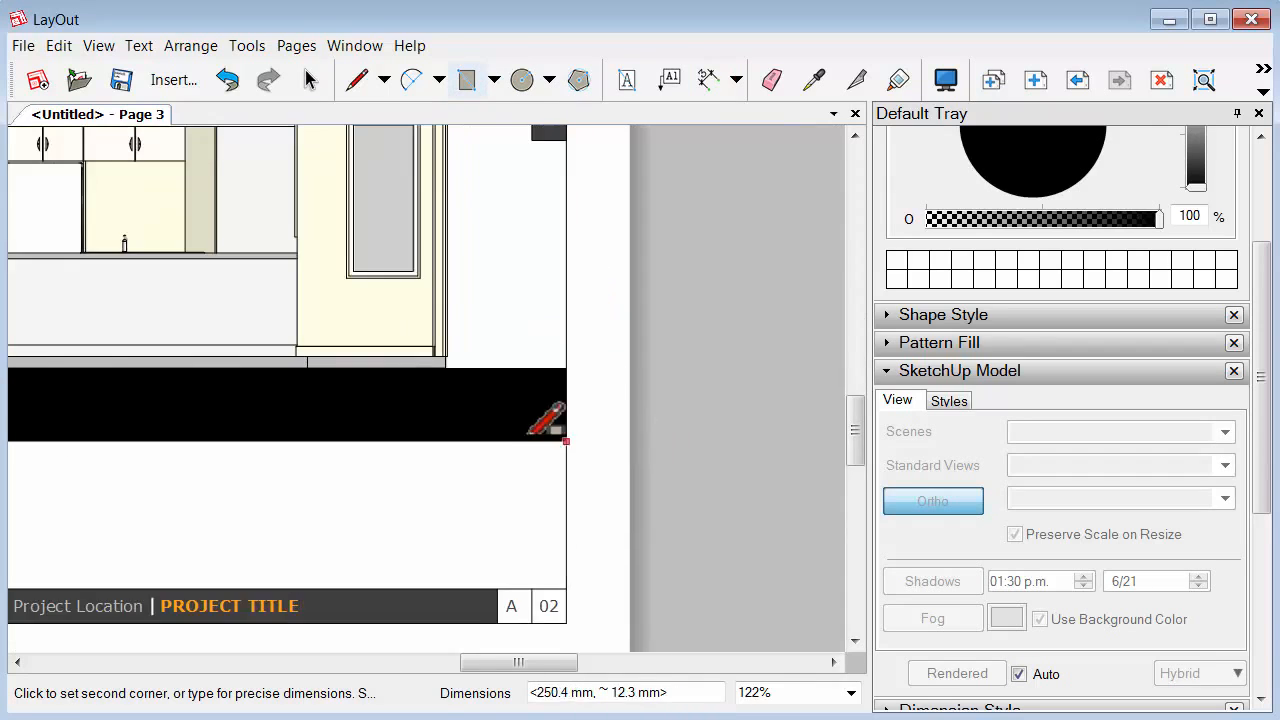
left_click(566, 251)
scroll(751, 449, "down", 5)
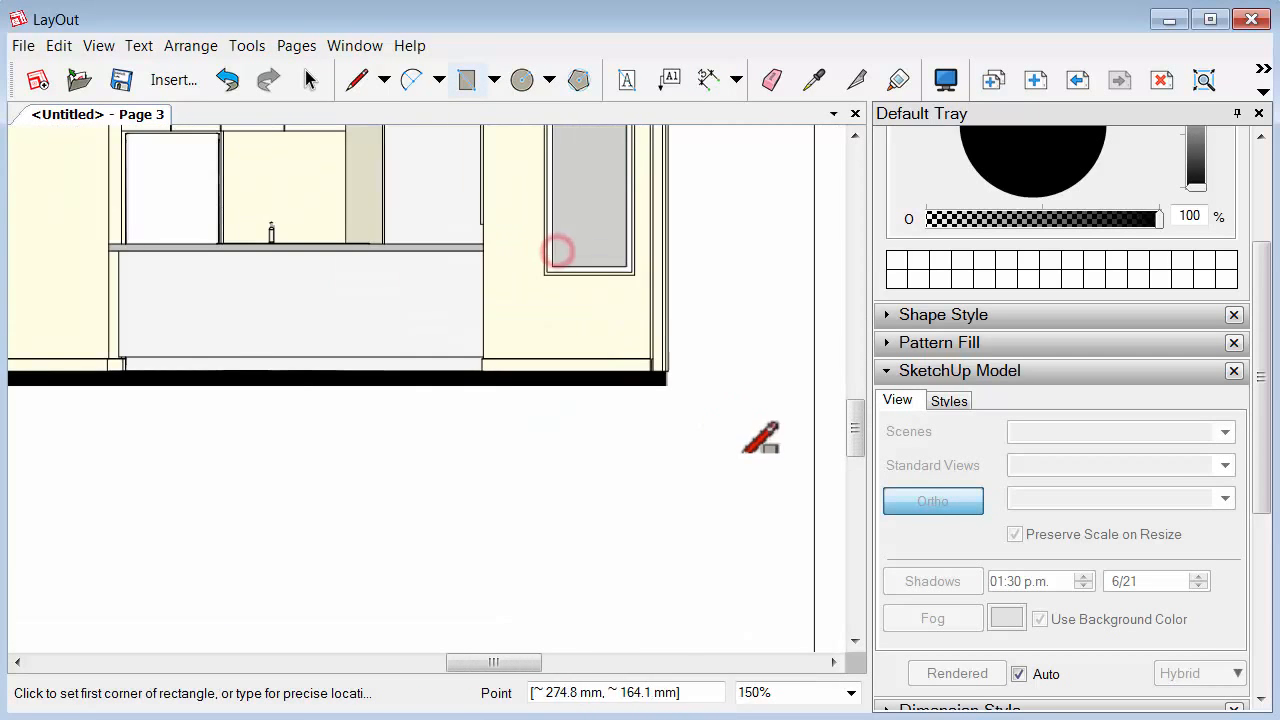
middle_click_drag(409, 352, 529, 380)
scroll(414, 386, "up", 1)
scroll(436, 516, "up", 3)
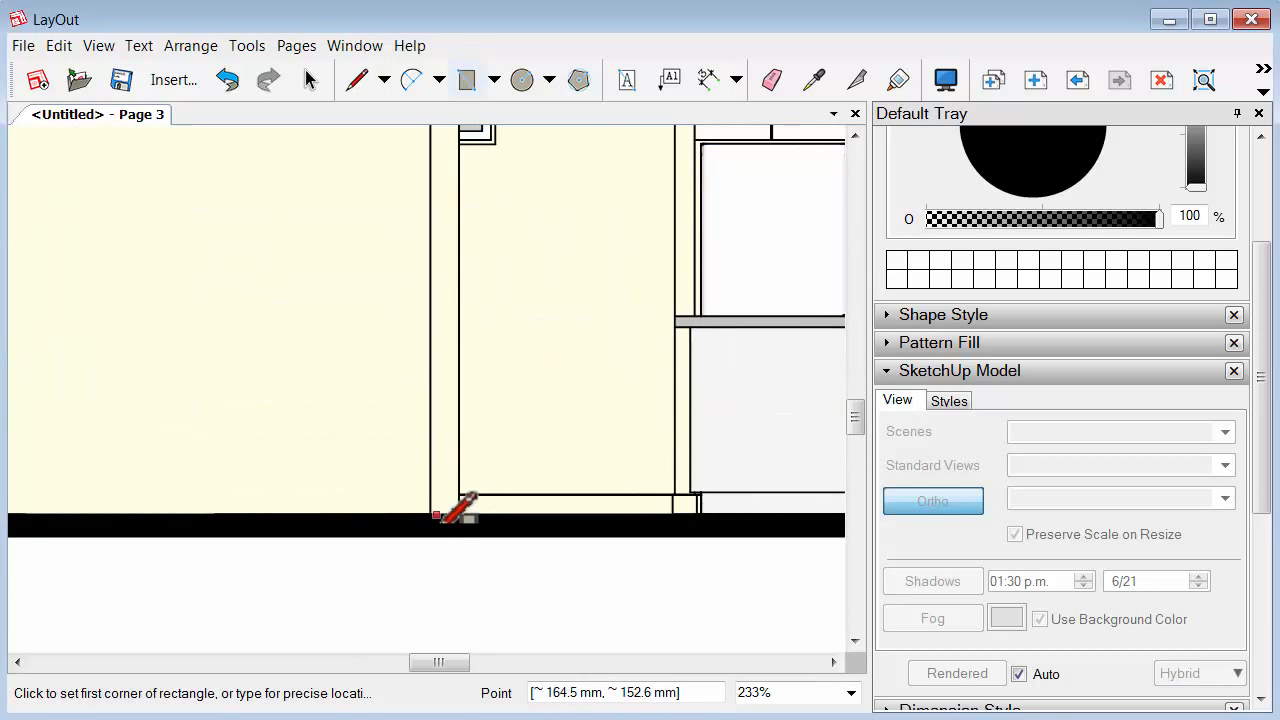
left_click(430, 514)
scroll(529, 598, "down", 1)
scroll(523, 252, "up", 2)
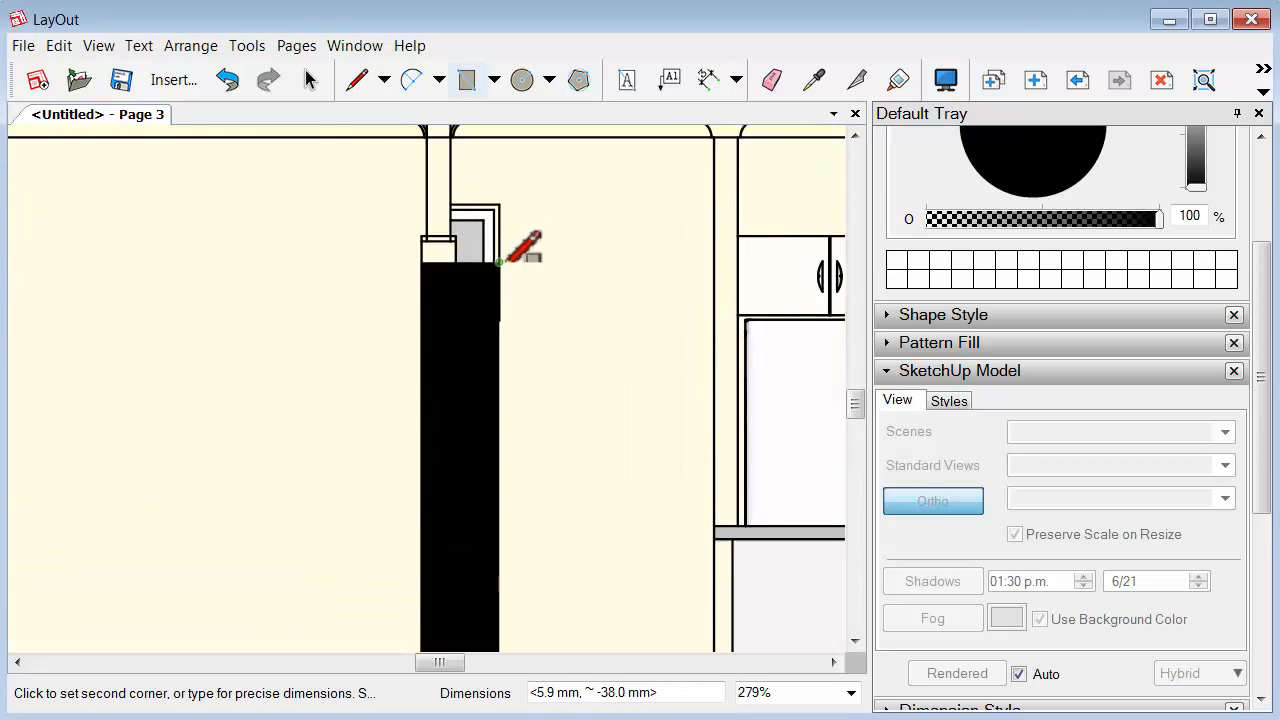
left_click(456, 272)
Draw a black-filled rectangle over the cut wall section above the opening beside the small window in Elevation2
scroll(452, 240, "up", 3)
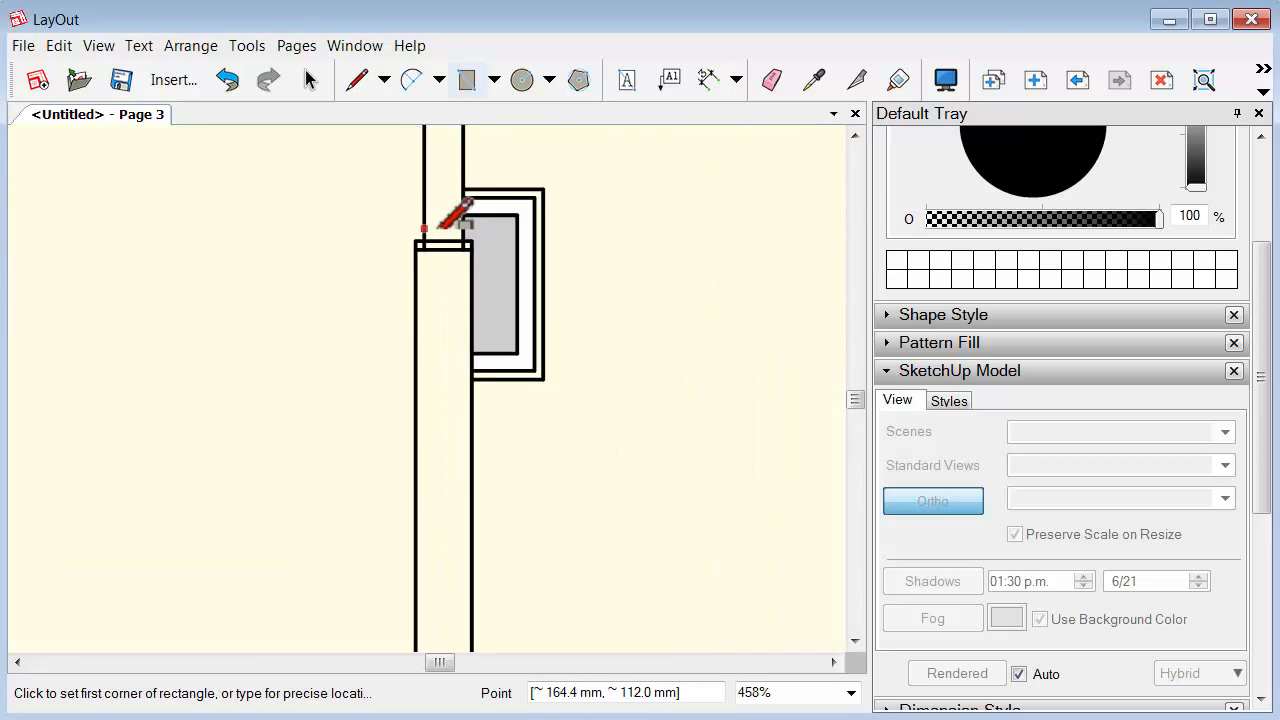
left_click(424, 244)
scroll(488, 210, "down", 2)
scroll(470, 209, "up", 2)
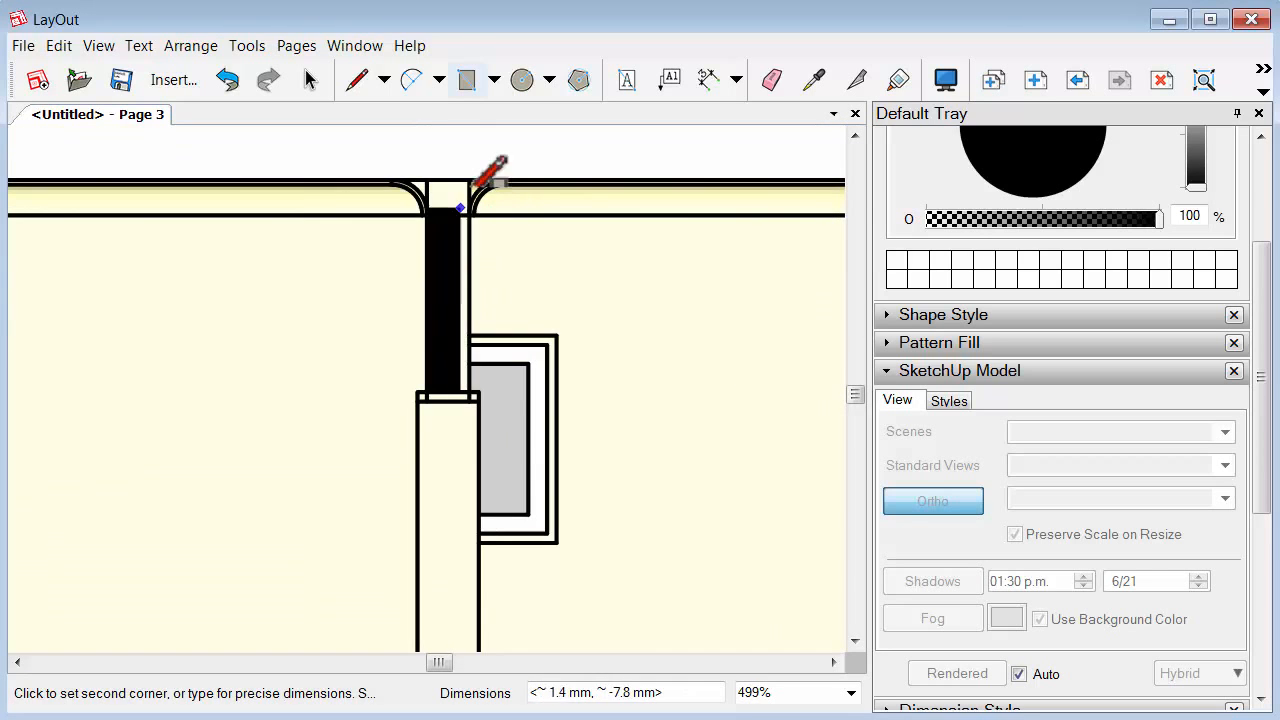
left_click(470, 180)
Draw a black-filled rectangle over the cut wall section above the opening just left of the wooden door
scroll(532, 214, "down", 3)
middle_click_drag(539, 312, 650, 325)
scroll(477, 289, "down", 2)
middle_click_drag(477, 289, 563, 346)
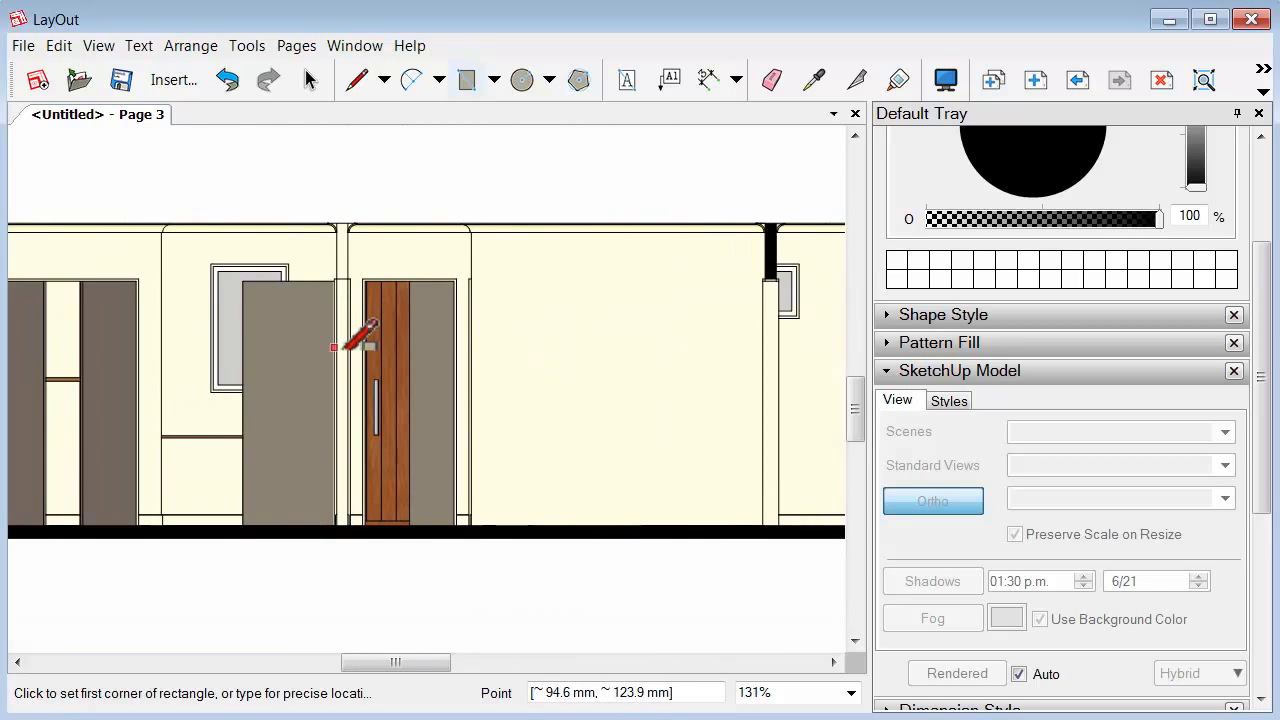
scroll(344, 262, "up", 5)
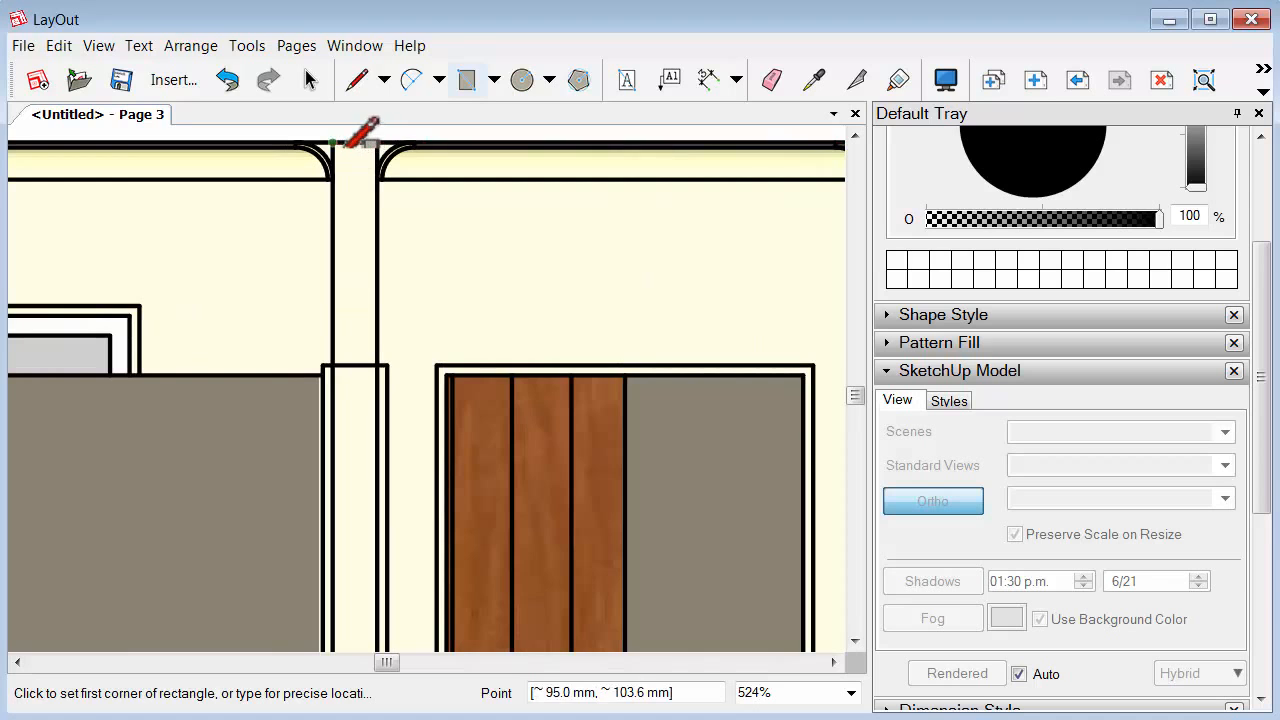
left_click(340, 145)
left_click(374, 360)
Fill the left exterior wall section above its window with a black rectangle up to the roof line
scroll(449, 311, "down", 5)
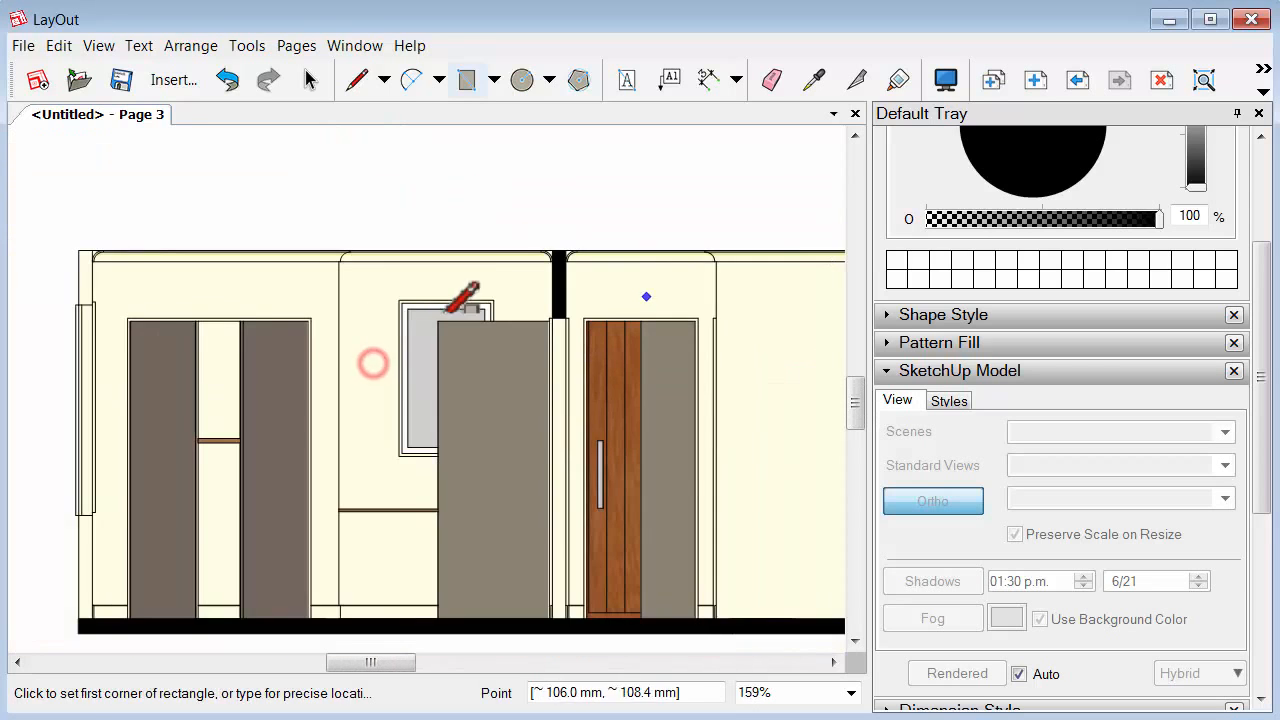
scroll(103, 303, "up", 3)
left_click(70, 212)
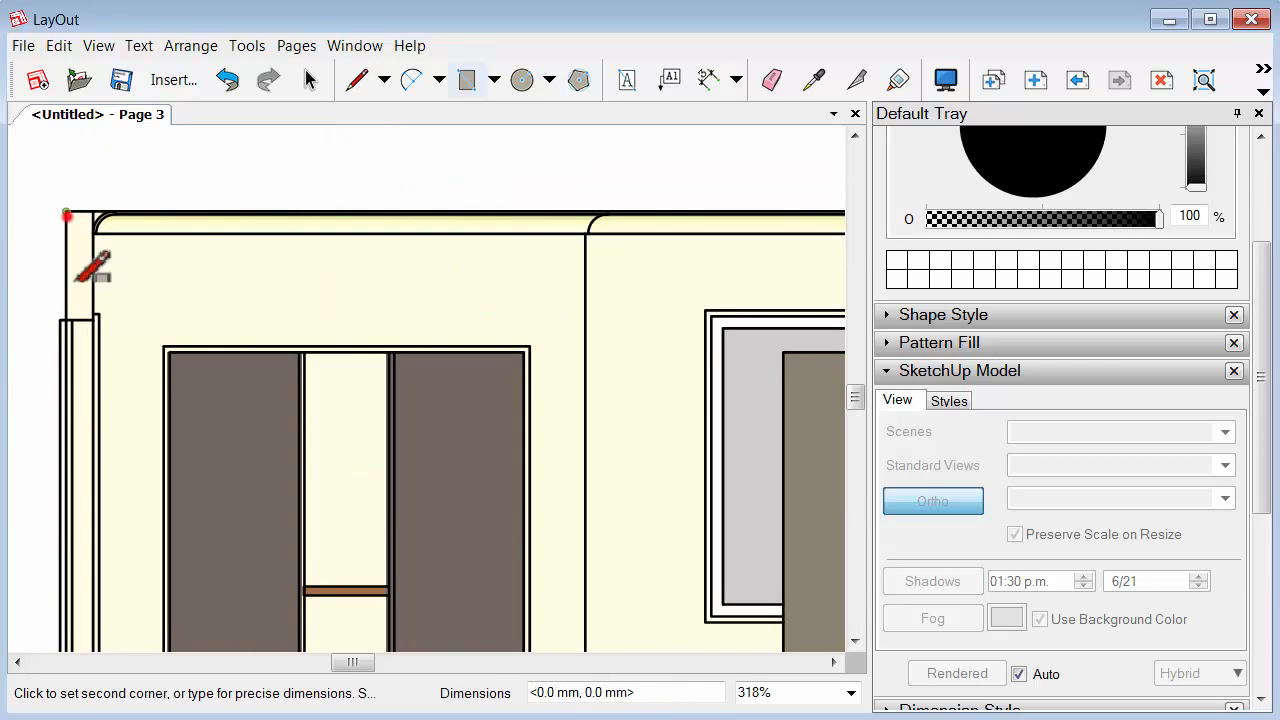
scroll(100, 285, "up", 3)
left_click(112, 325)
scroll(109, 323, "down", 3)
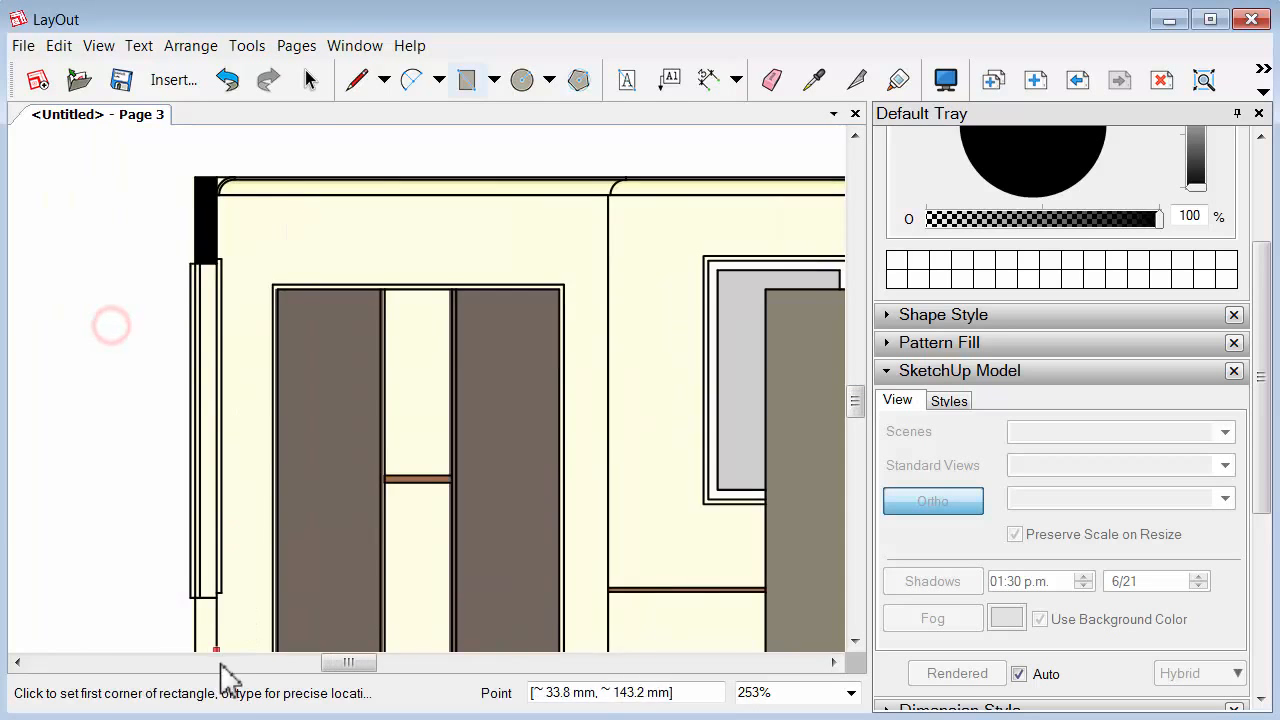
Fill the left exterior wall section between the floor slab and the window with a black rectangle
middle_click_drag(109, 323, 291, 289)
scroll(271, 391, "up", 2)
left_click(249, 410)
middle_click_drag(282, 361, 243, 608)
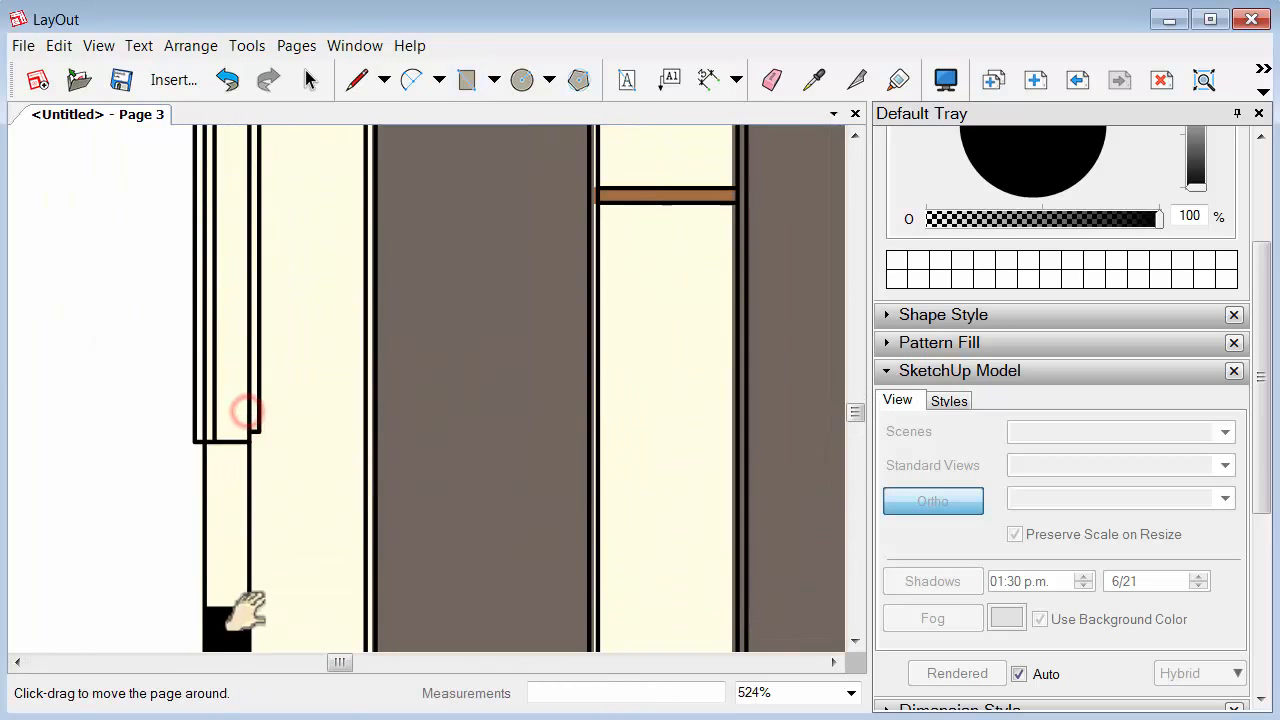
left_click(249, 426)
scroll(140, 370, "down", 6)
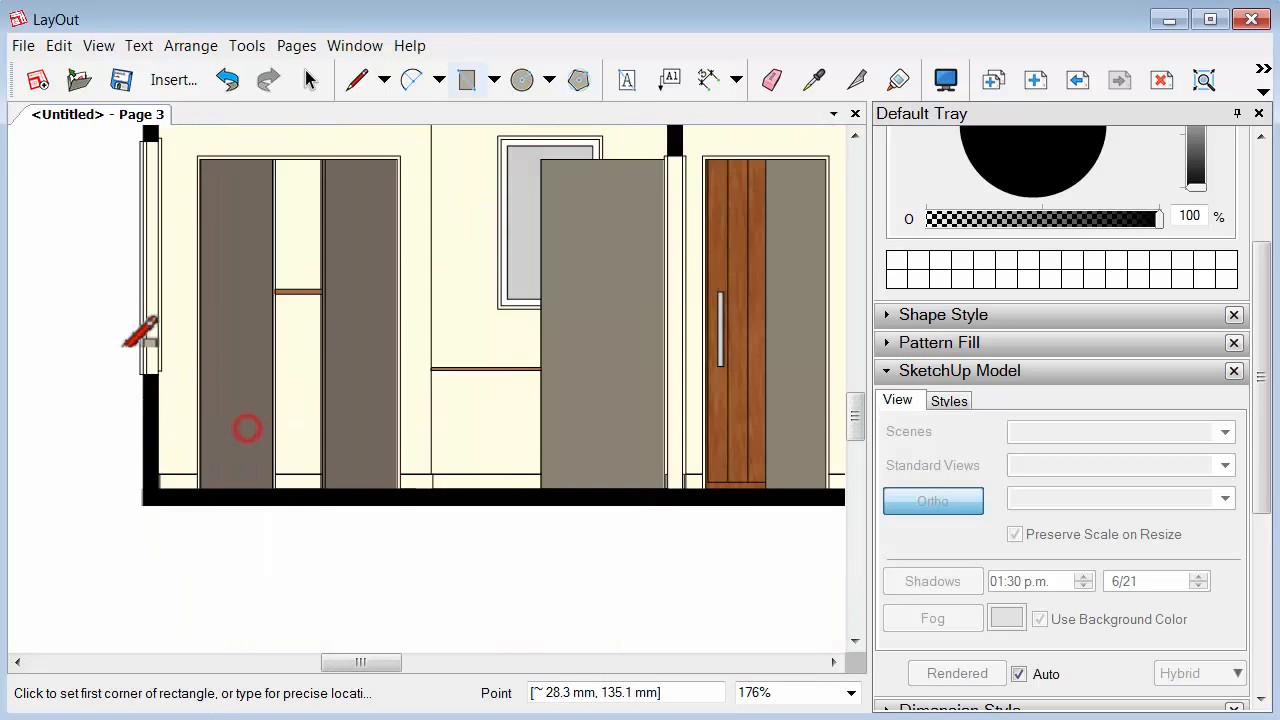
Add the label "WEST ELEVATION - SCALE 1:50" below the left end of the lower elevation
left_click(627, 80)
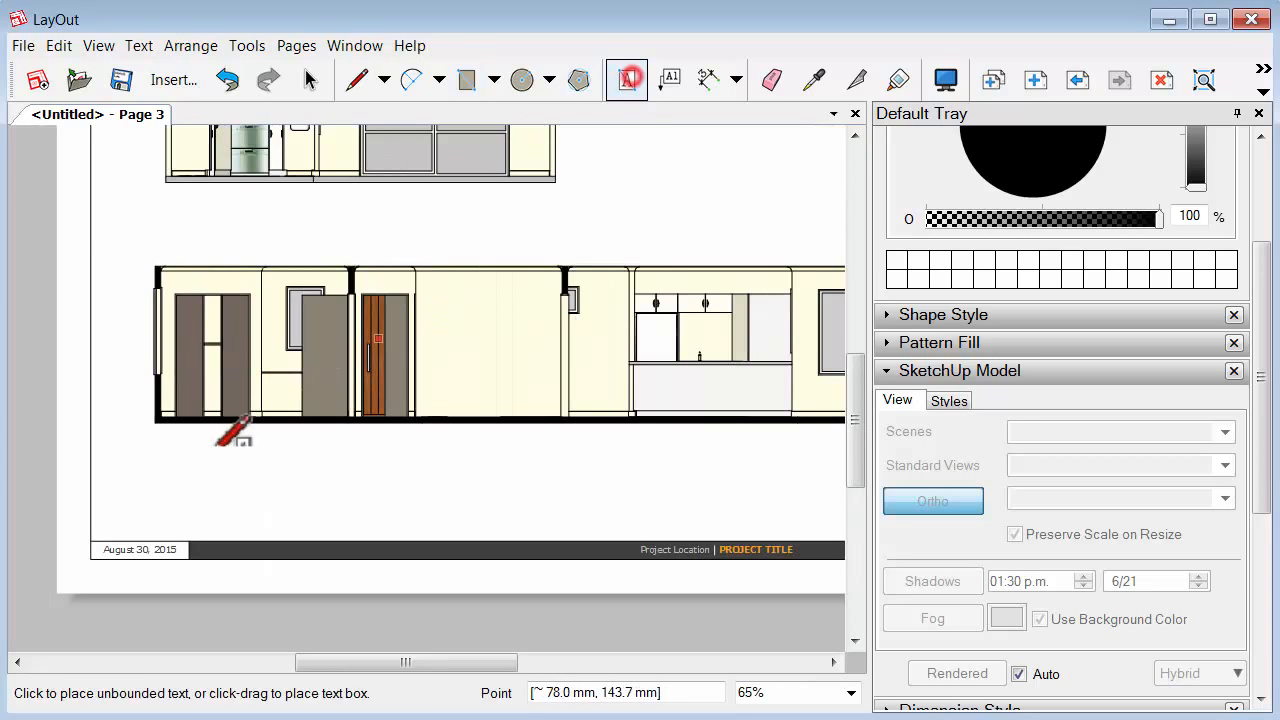
left_click(160, 450)
type("WEST")
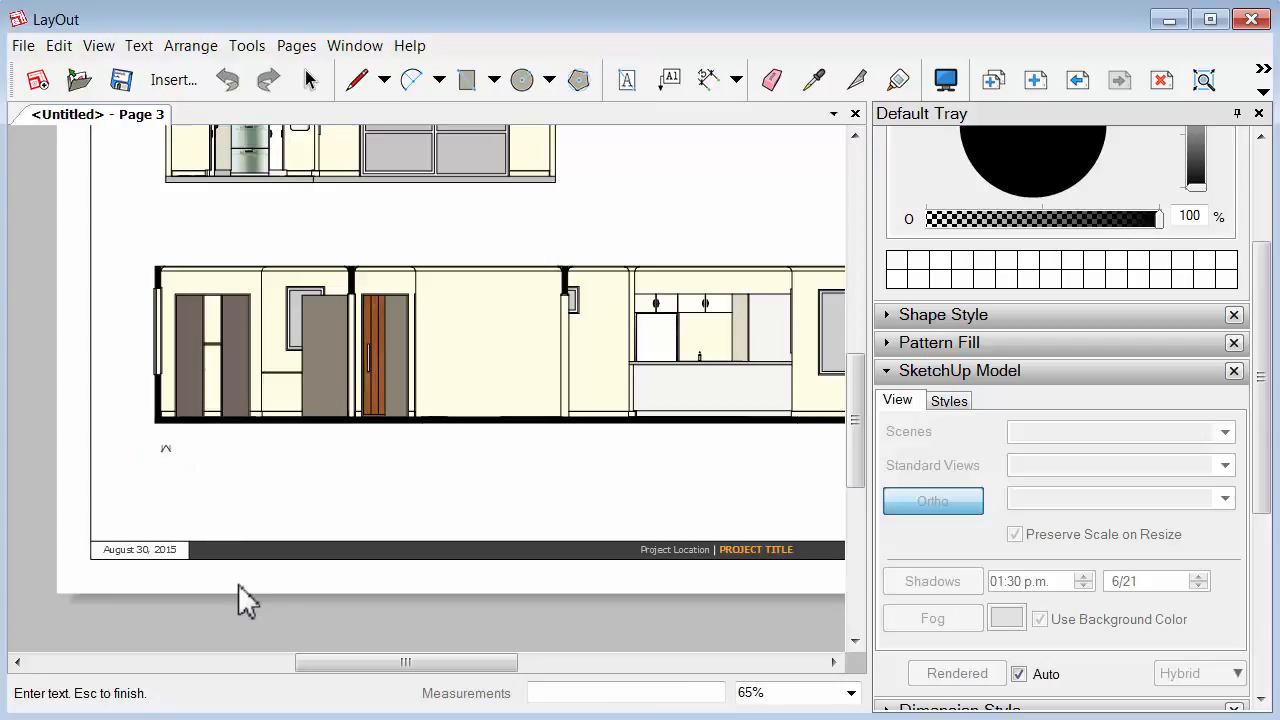
type(" ELEVATION - SCALE 1:")
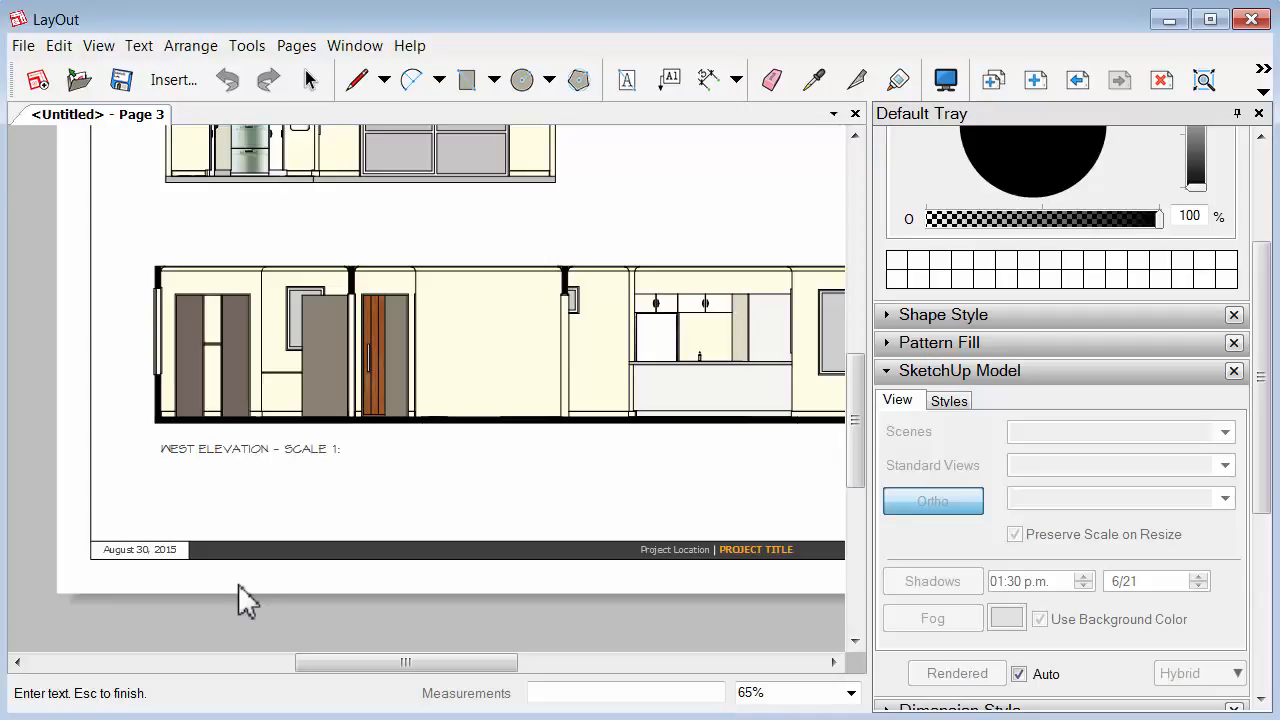
type("50")
left_click(268, 632)
Duplicate the elevations page and delete the Elevation 1 viewport and the west elevation label from the copy
scroll(146, 515, "down", 1)
scroll(147, 515, "down", 3)
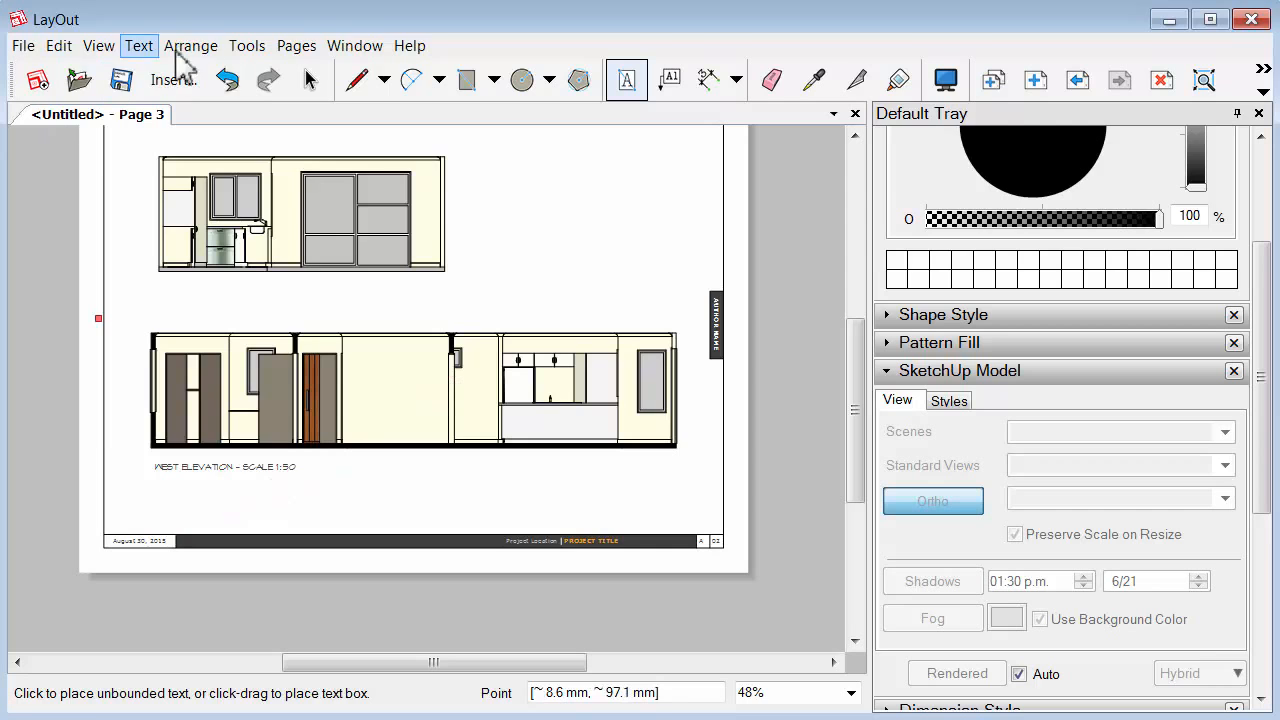
left_click(296, 46)
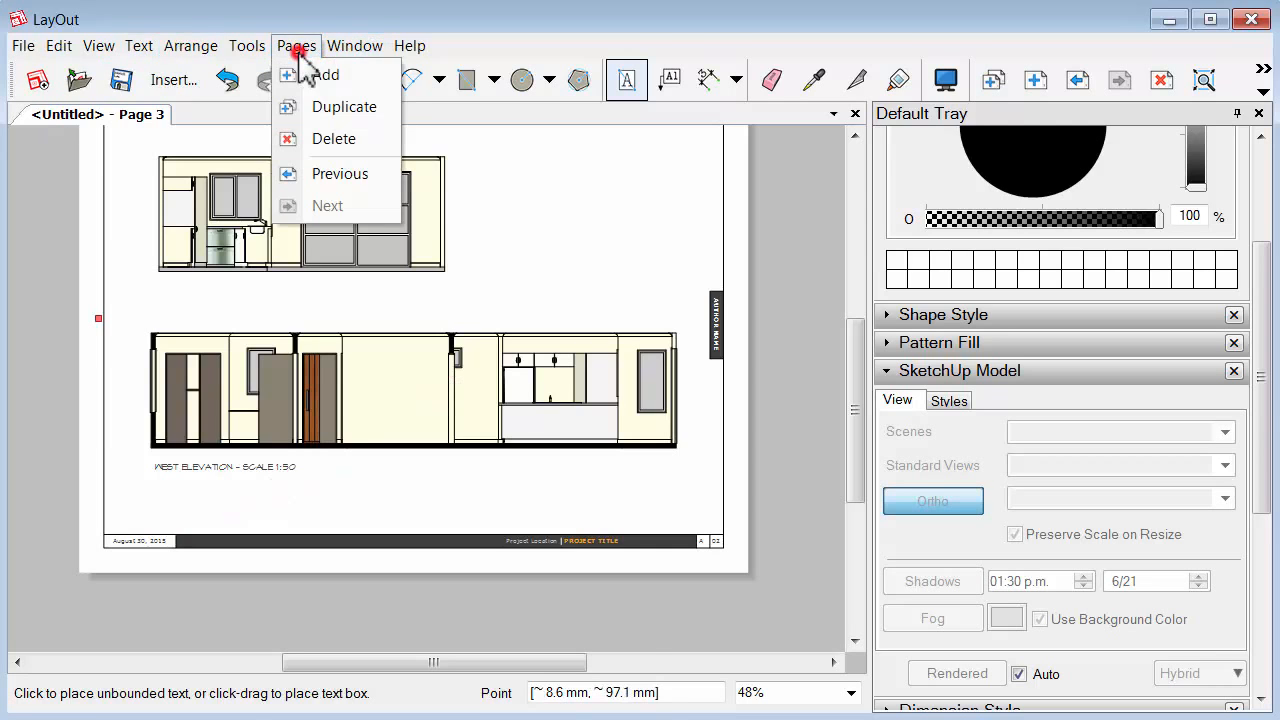
left_click(316, 107)
left_click(309, 80)
scroll(360, 260, "down", 1)
left_click(357, 237)
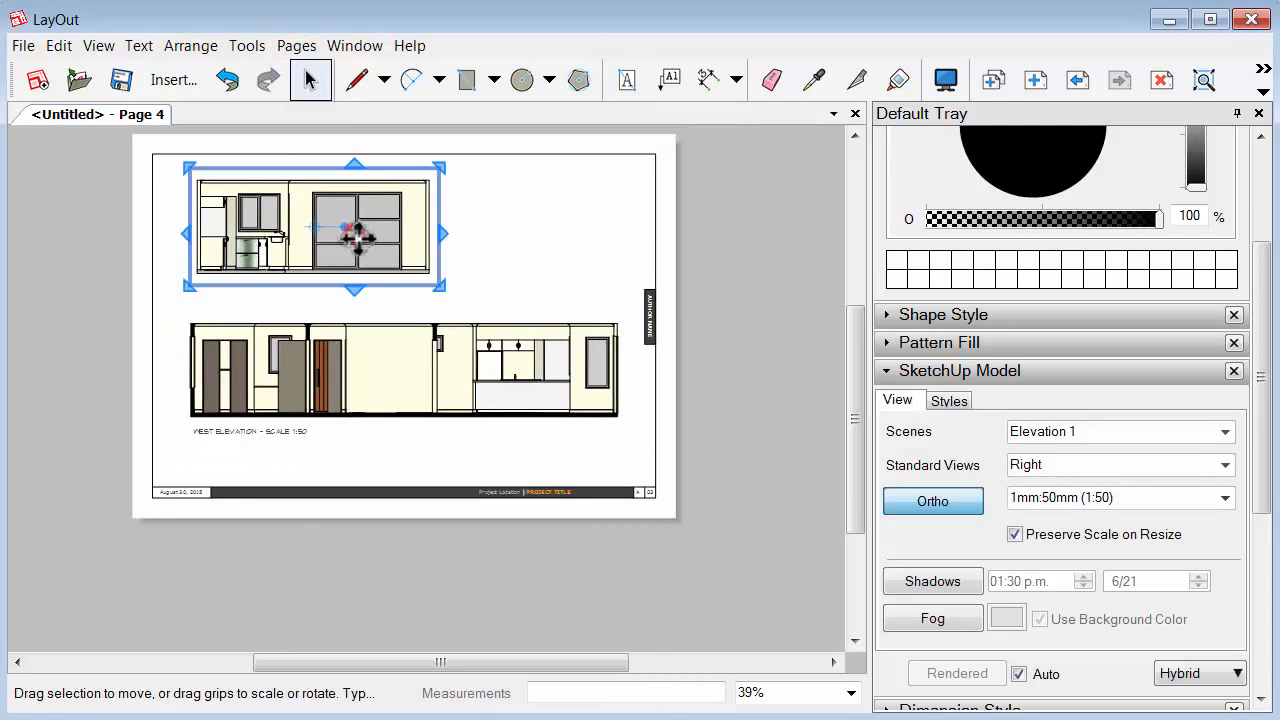
key("Delete")
left_click(238, 432)
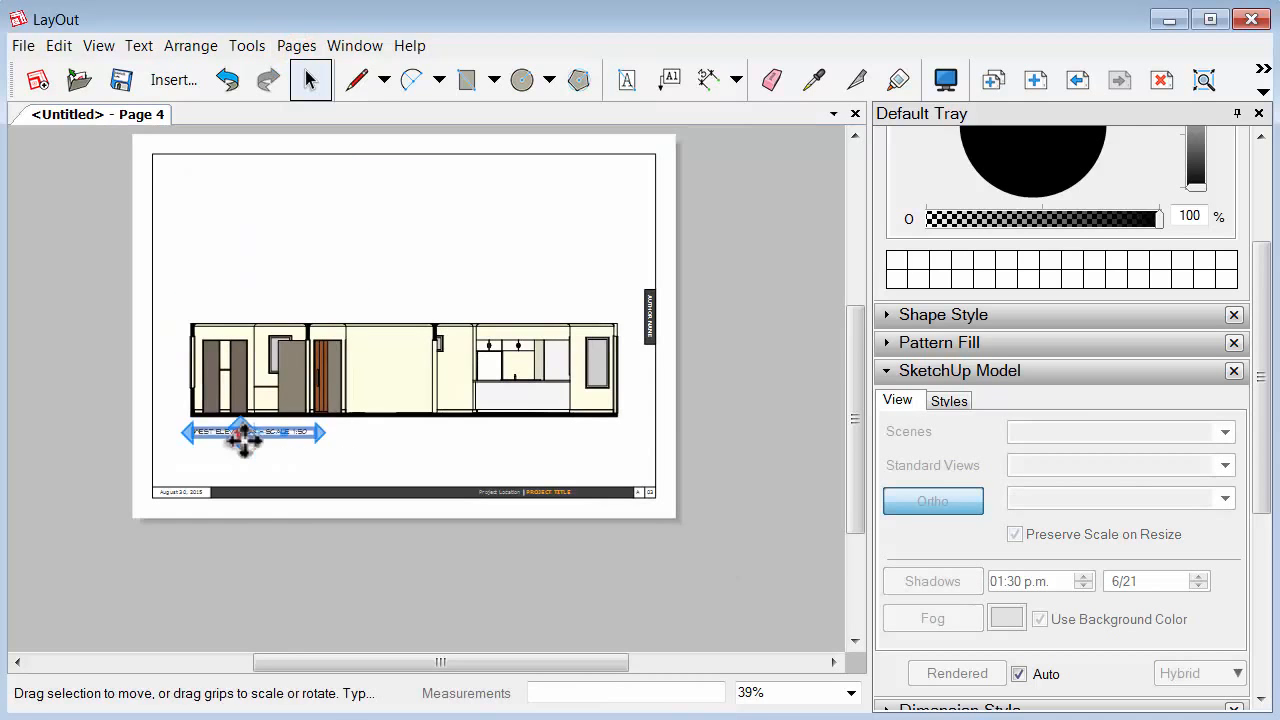
key("Delete")
Switch the remaining viewport to the 3D View 1 scene and remove the leftover black wall and floor fills
left_click(312, 370)
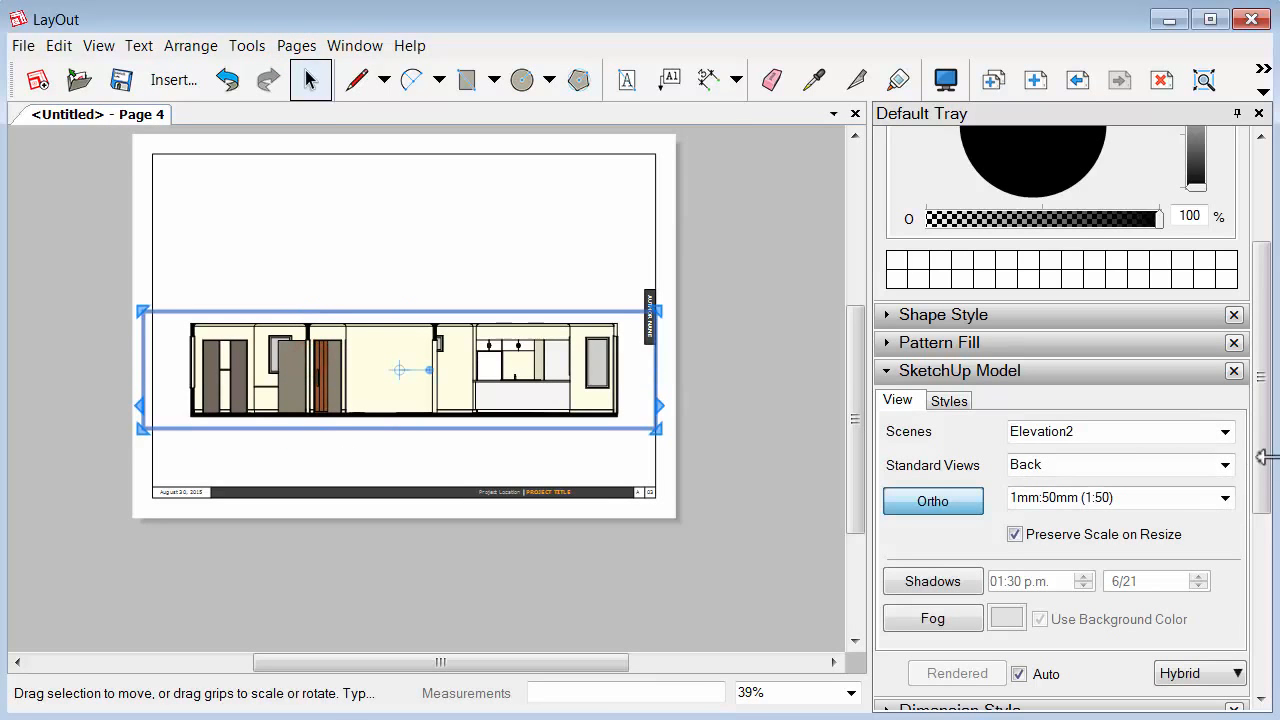
left_click(1225, 431)
left_click(1135, 517)
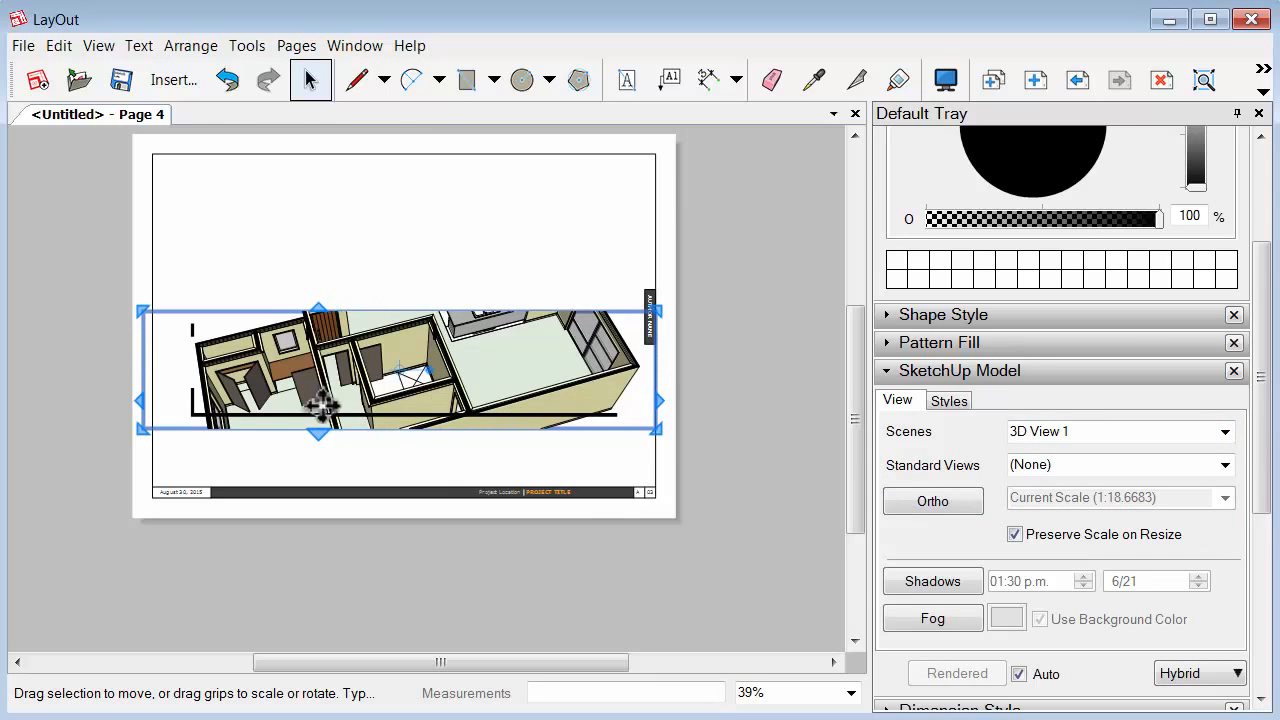
mouse_move(181, 251)
left_mouse_down()
mouse_move(560, 500)
mouse_move(629, 486)
mouse_move(623, 460)
left_mouse_up()
Turn off Preserve Scale on Resize for the 3D viewport and stretch it upward to enlarge the model
left_click(422, 360)
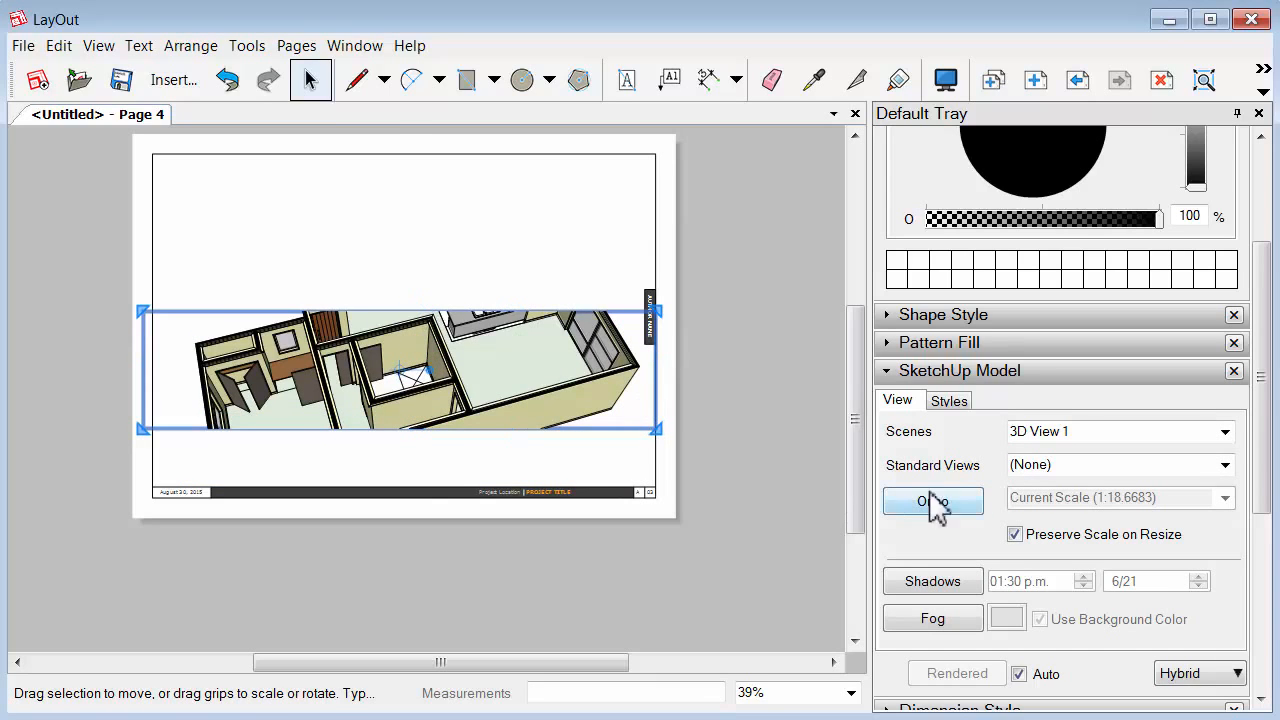
left_click(1015, 535)
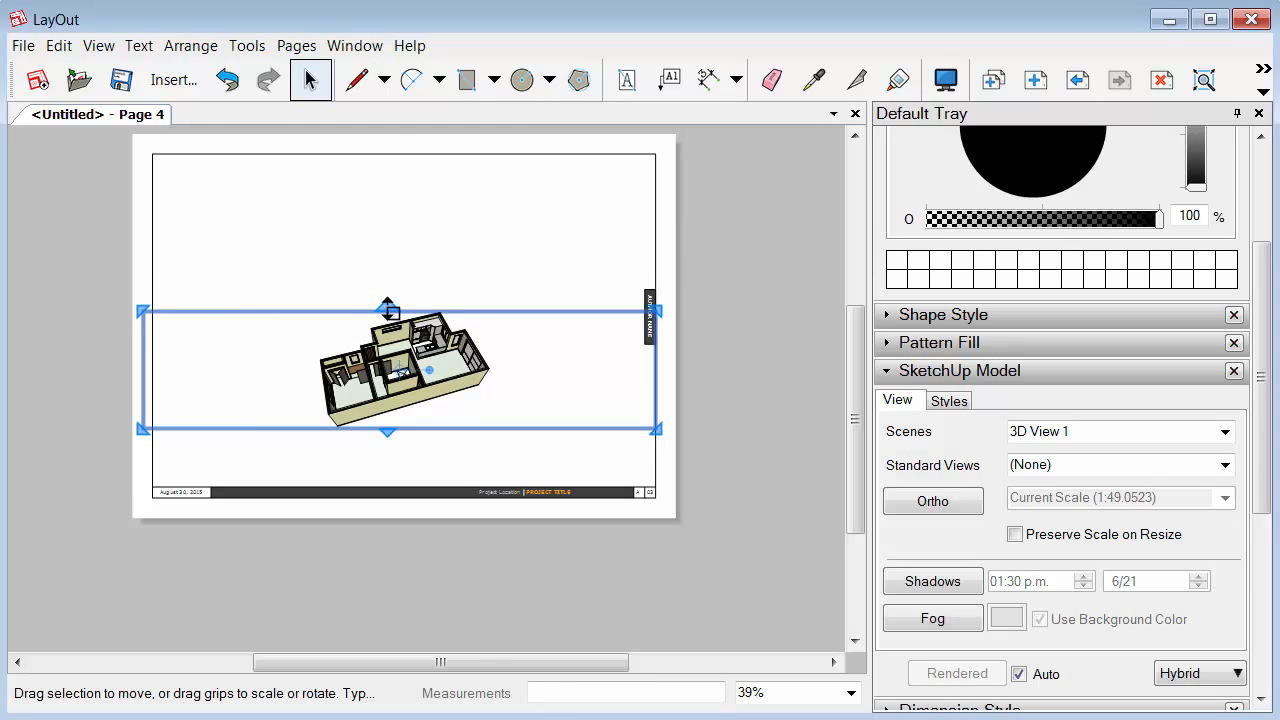
left_click_drag(388, 311, 397, 246)
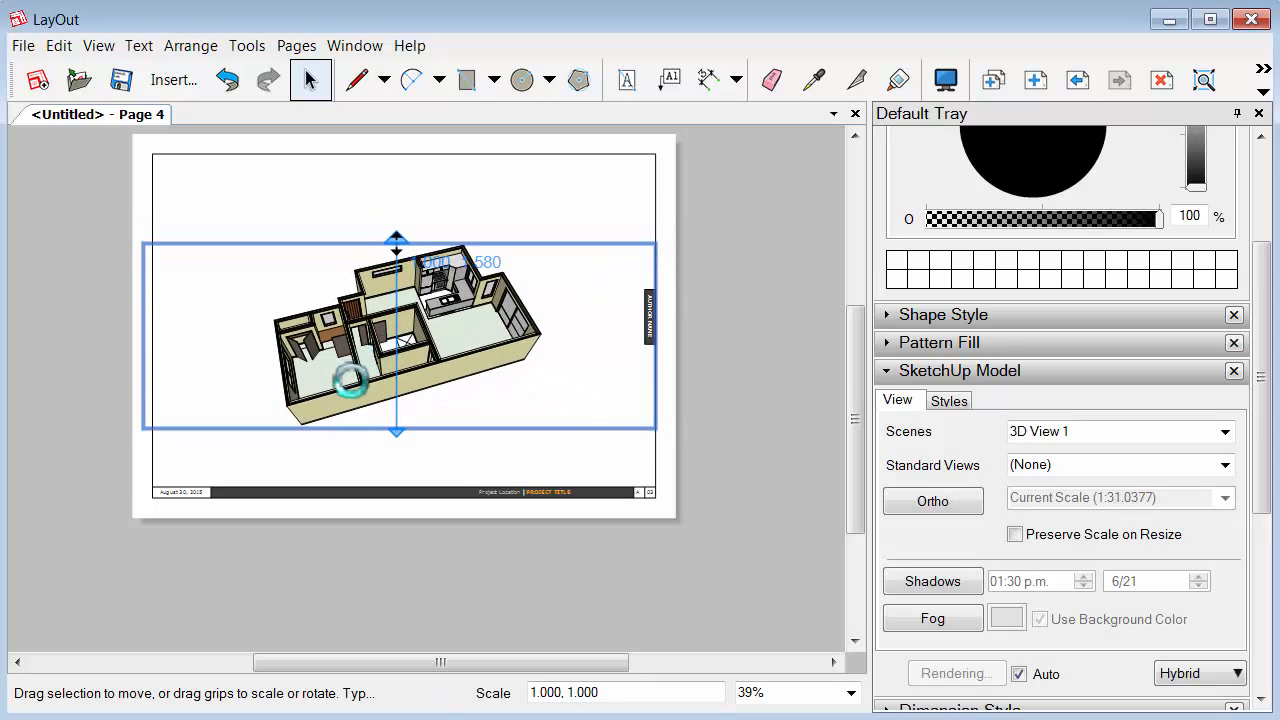
Move the 3D viewport to the upper part of the page and narrow its frame from both sides
left_click_drag(348, 378, 356, 288)
left_click_drag(668, 259, 610, 251)
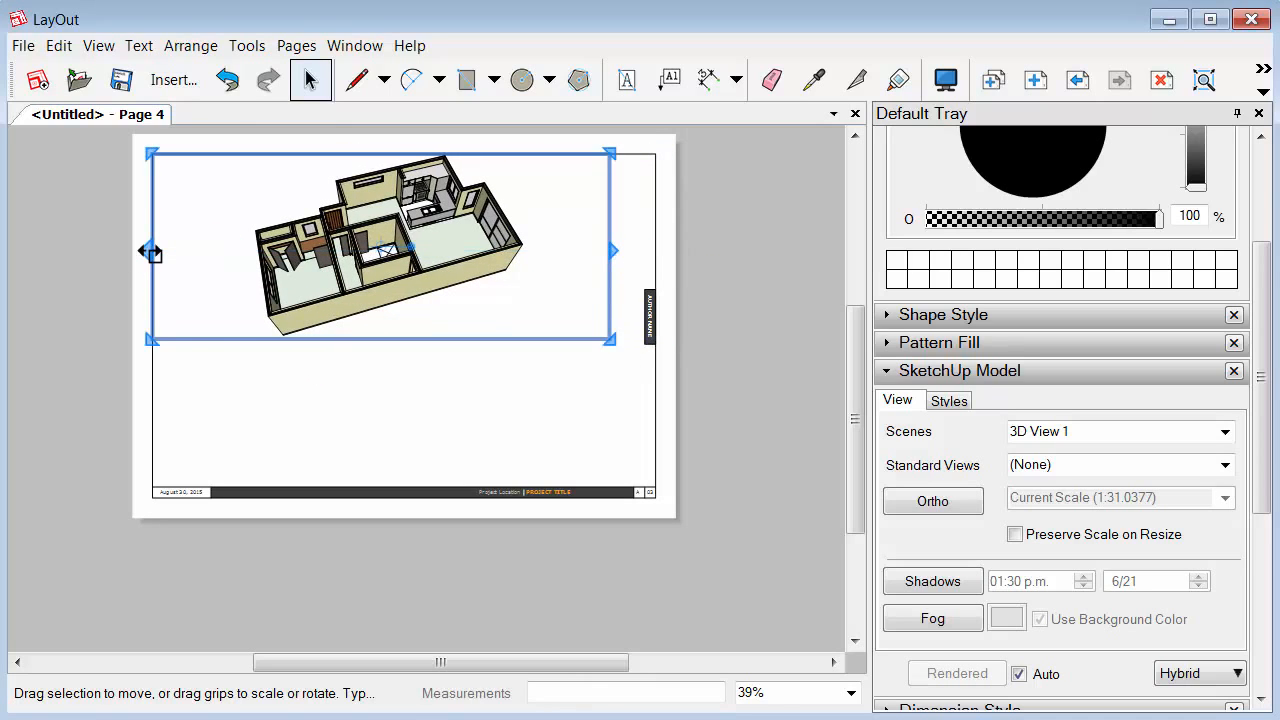
left_click_drag(150, 250, 207, 249)
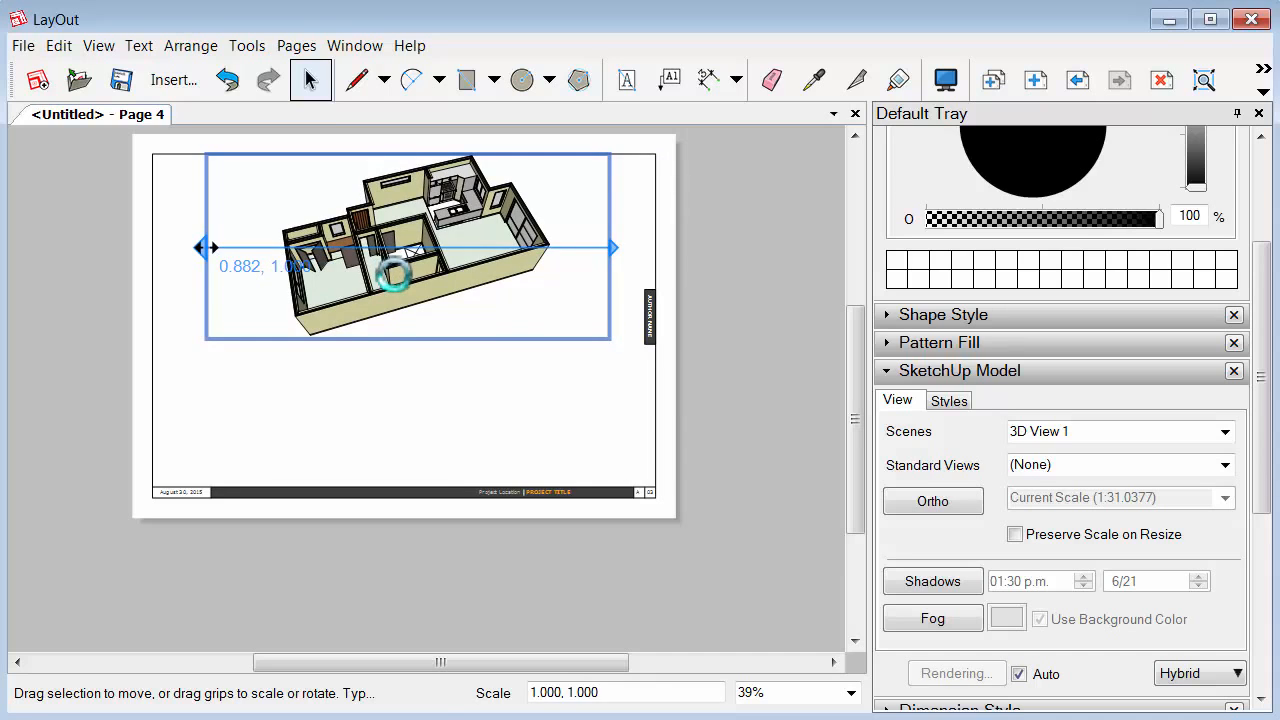
Copy the 3D viewport below the original and scale both viewports down together to about 0.83
left_click_drag(393, 275, 359, 416, "ctrl")
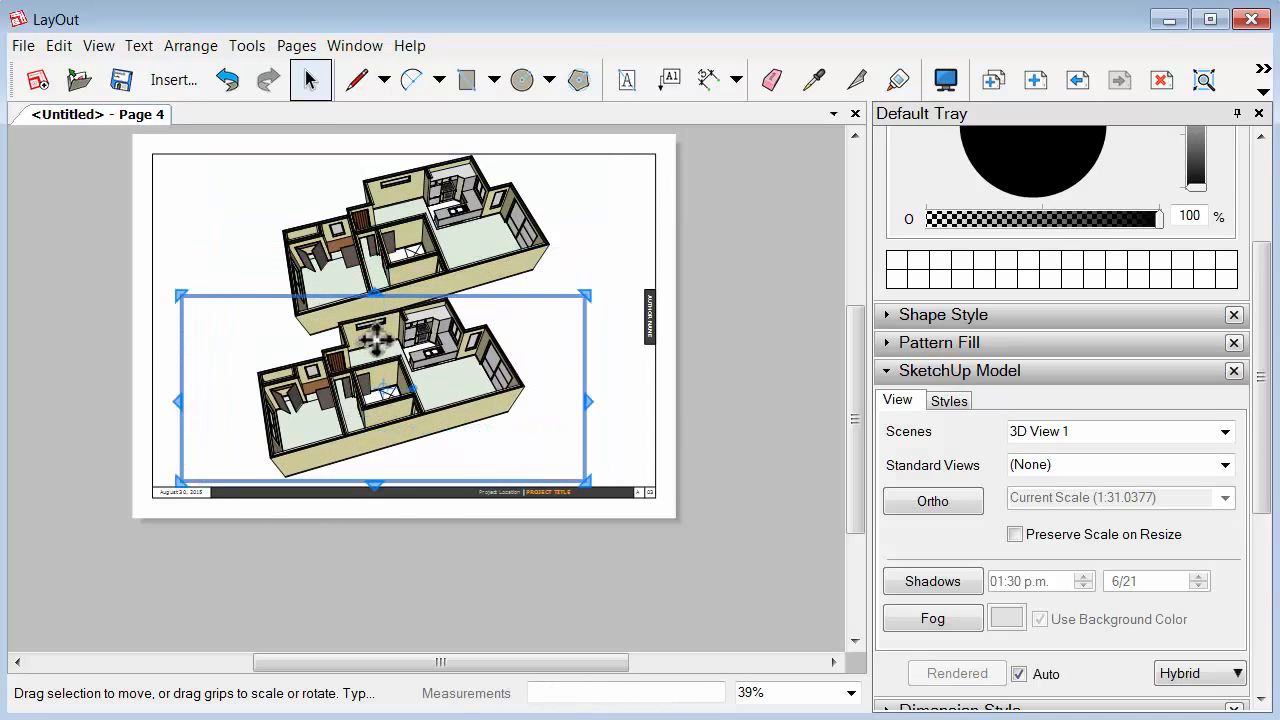
left_click(415, 268, "shift")
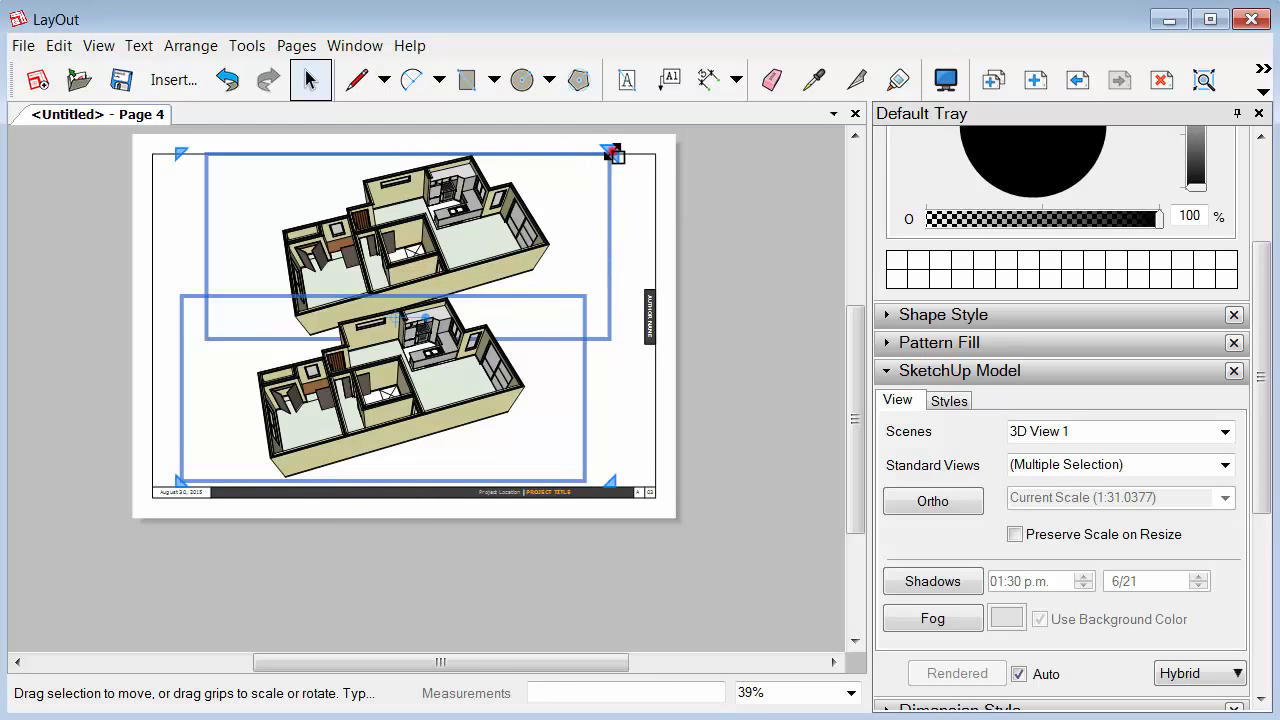
left_click_drag(610, 152, 537, 205)
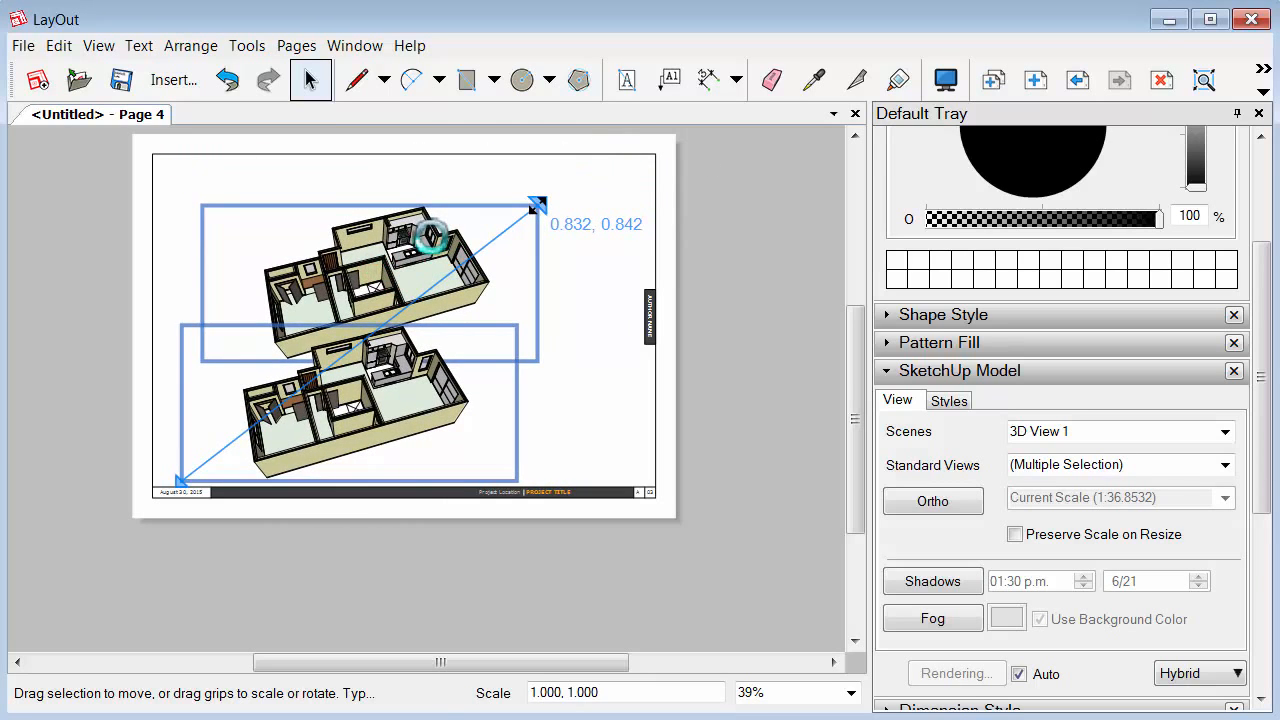
Move both 3D viewports about 30 mm right and 20 mm up, and align them vertically with each other
left_click_drag(375, 270, 431, 232)
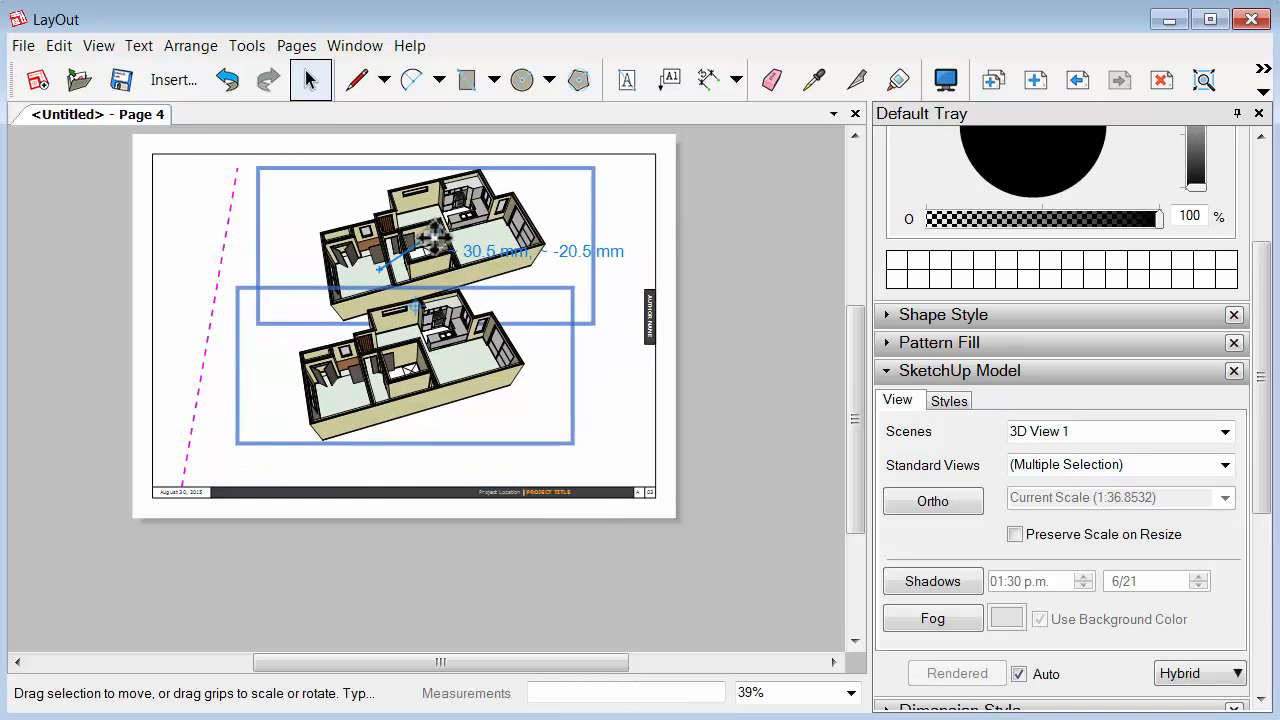
right_click(430, 233)
mouse_move(470, 377)
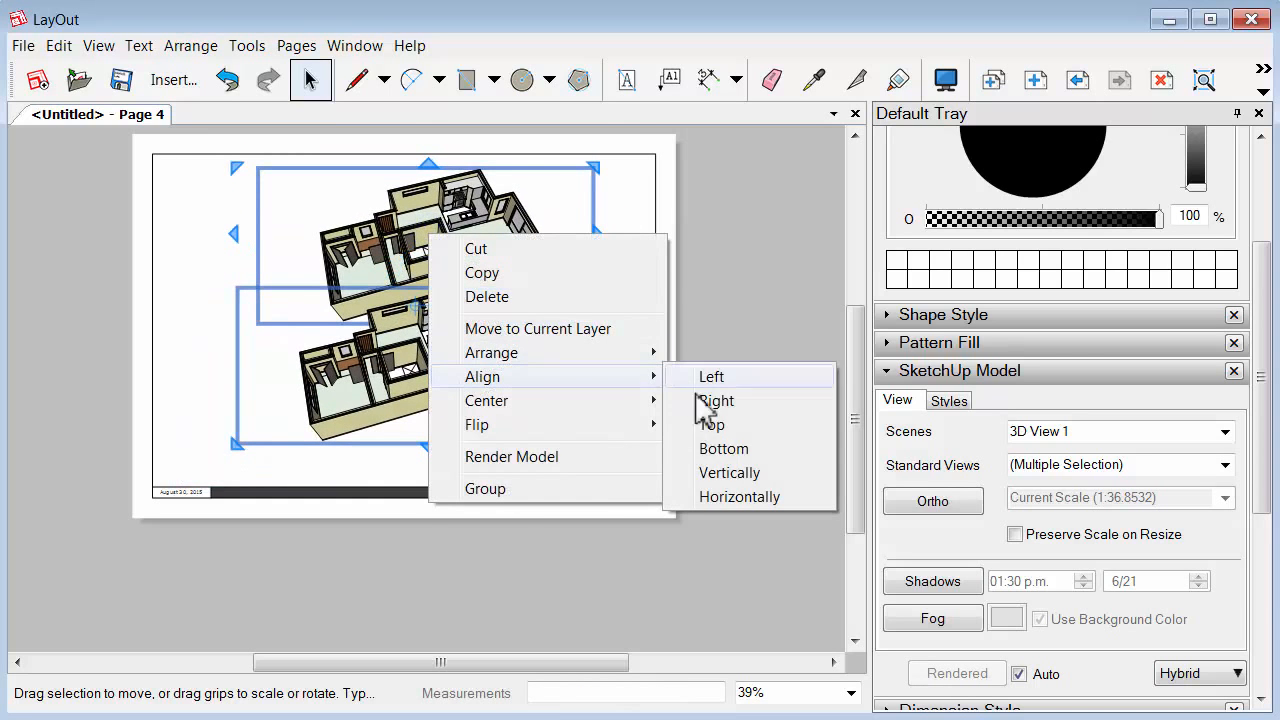
left_click(706, 472)
Move the lower 3D viewport straight down until it clears the upper viewport
right_click(424, 372)
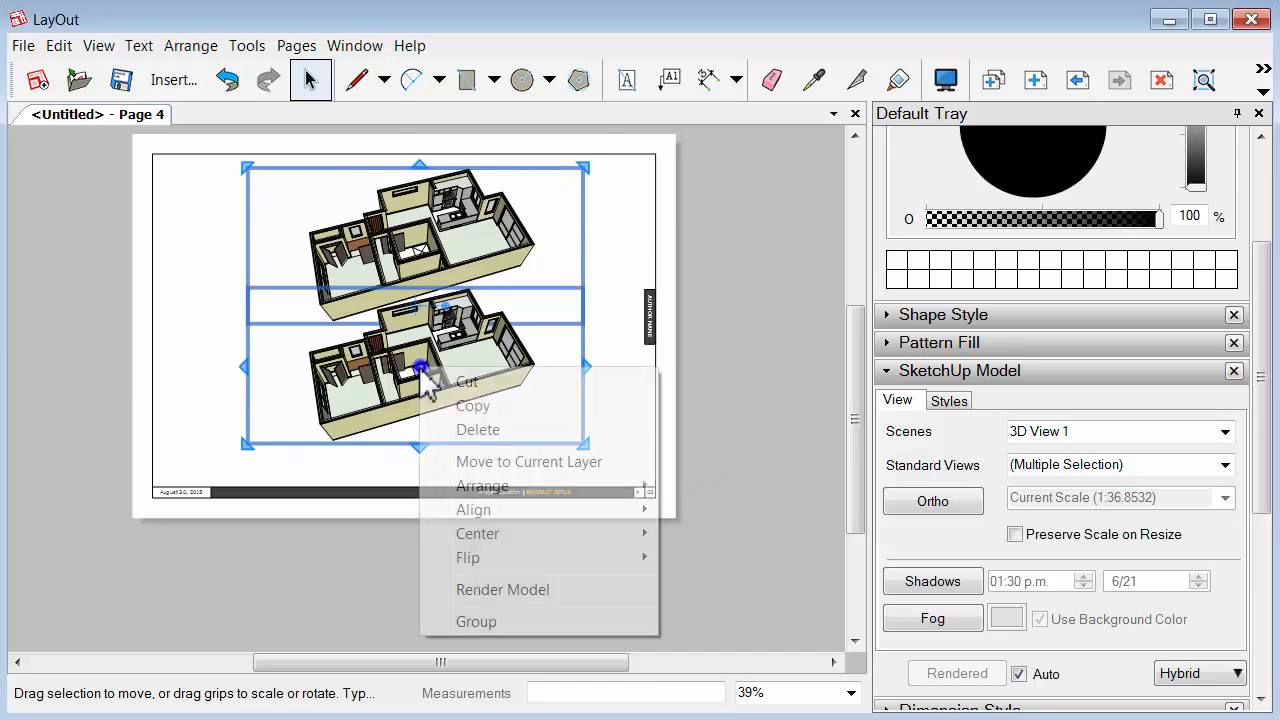
mouse_move(516, 566)
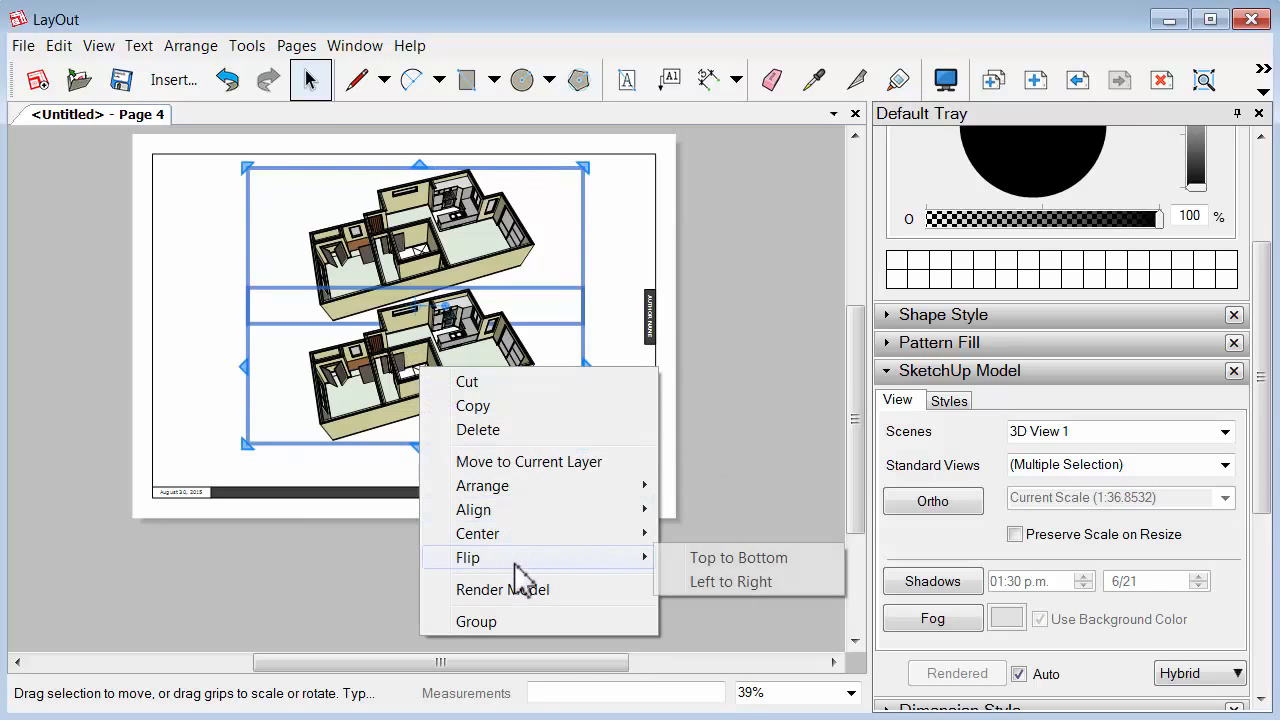
left_click(603, 297)
left_click(466, 375)
left_click_drag(509, 366, 475, 395)
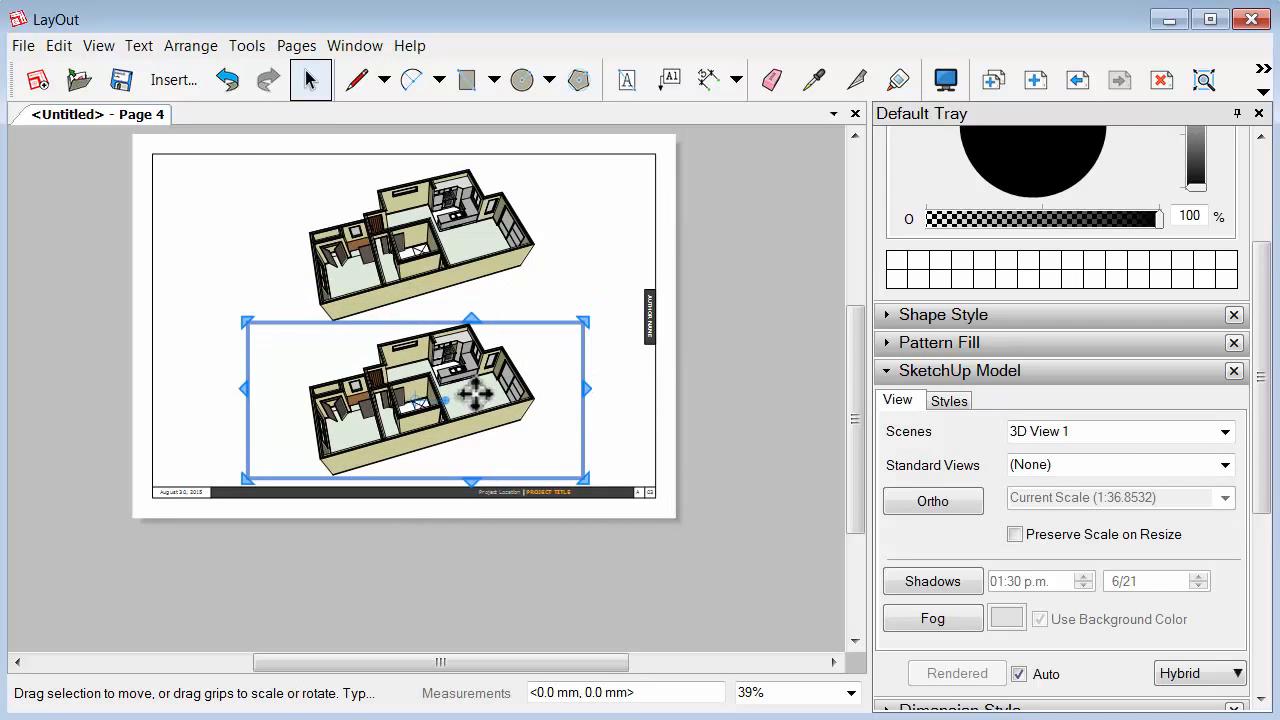
Switch the lower viewport to the 3D View 2 scene and deselect it
left_click(1225, 432)
left_click(1111, 533)
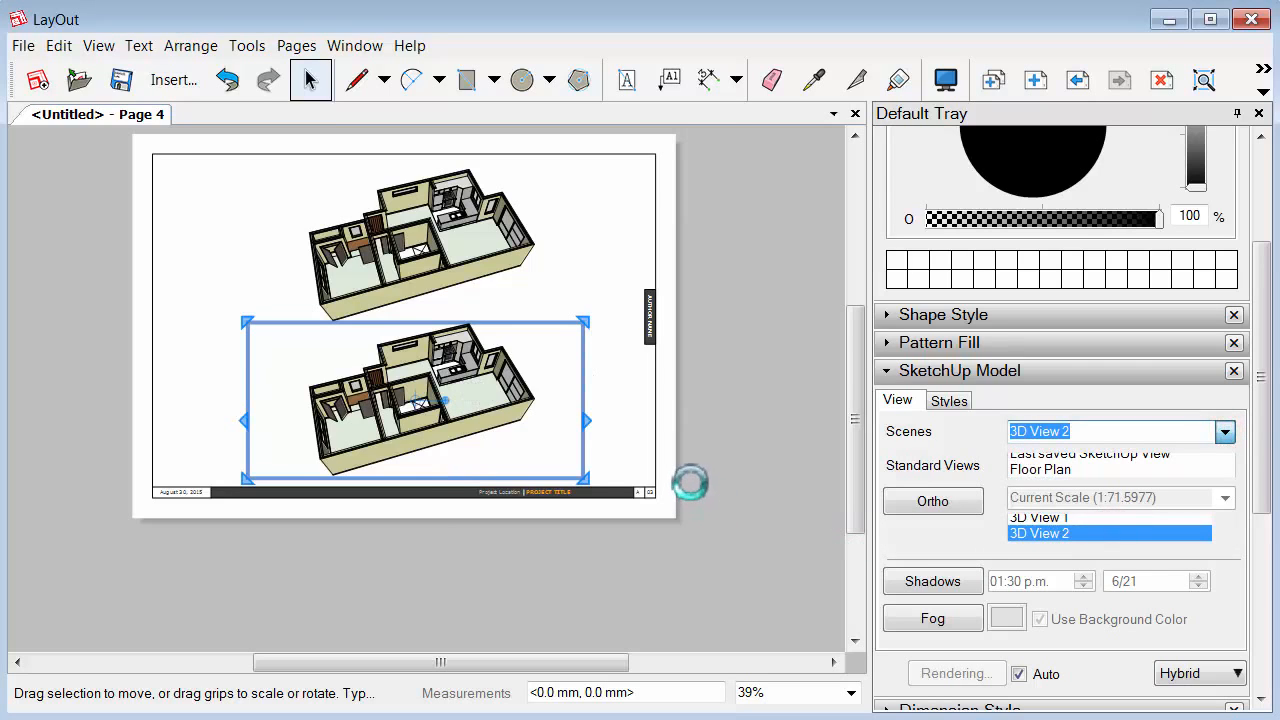
left_click(769, 423)
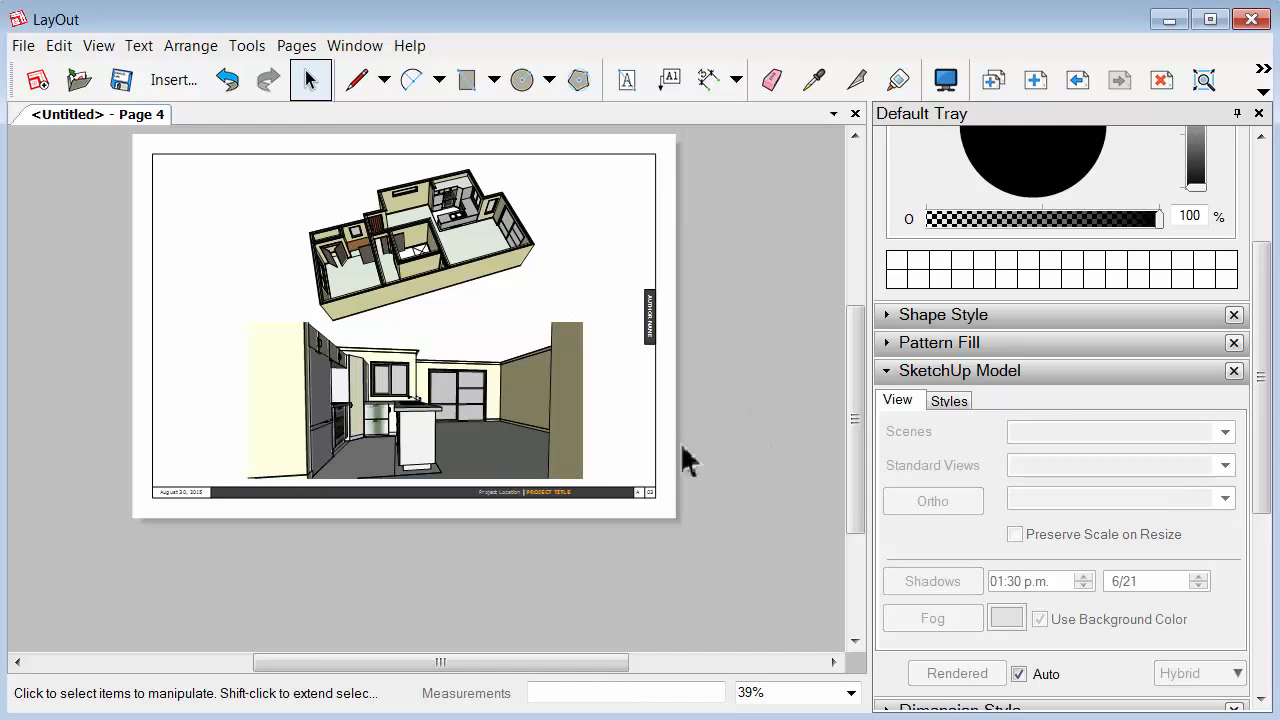
Examine the rendered linework and textures of the kitchen perspective up close
scroll(423, 329, "up", 1)
middle_click_drag(423, 329, 434, 394)
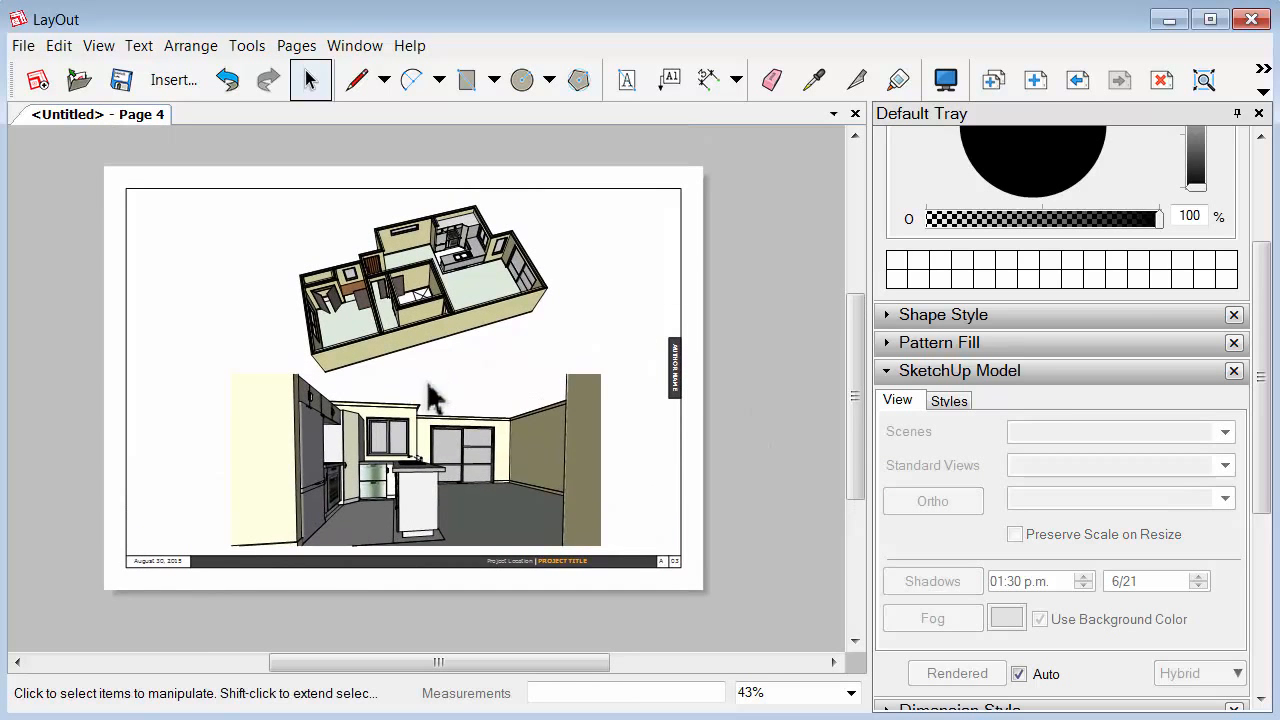
scroll(432, 397, "up", 1)
scroll(457, 491, "up", 8)
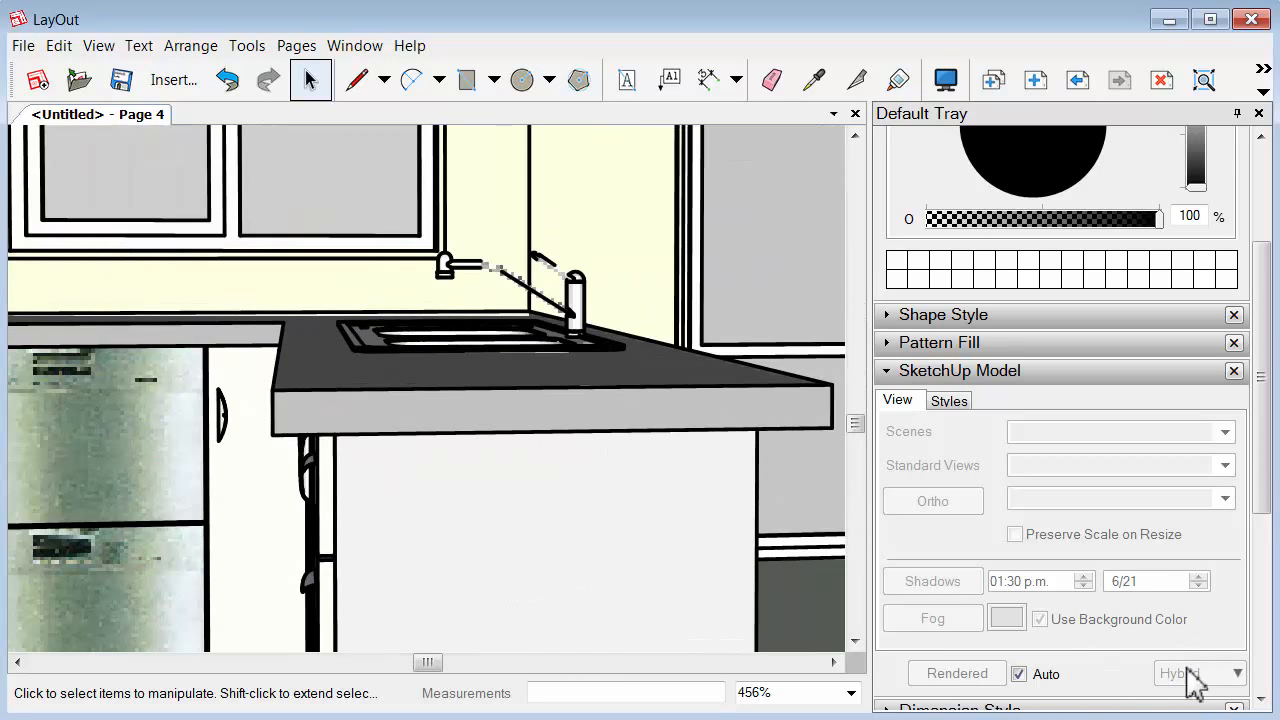
middle_click_drag(80, 445, 320, 425)
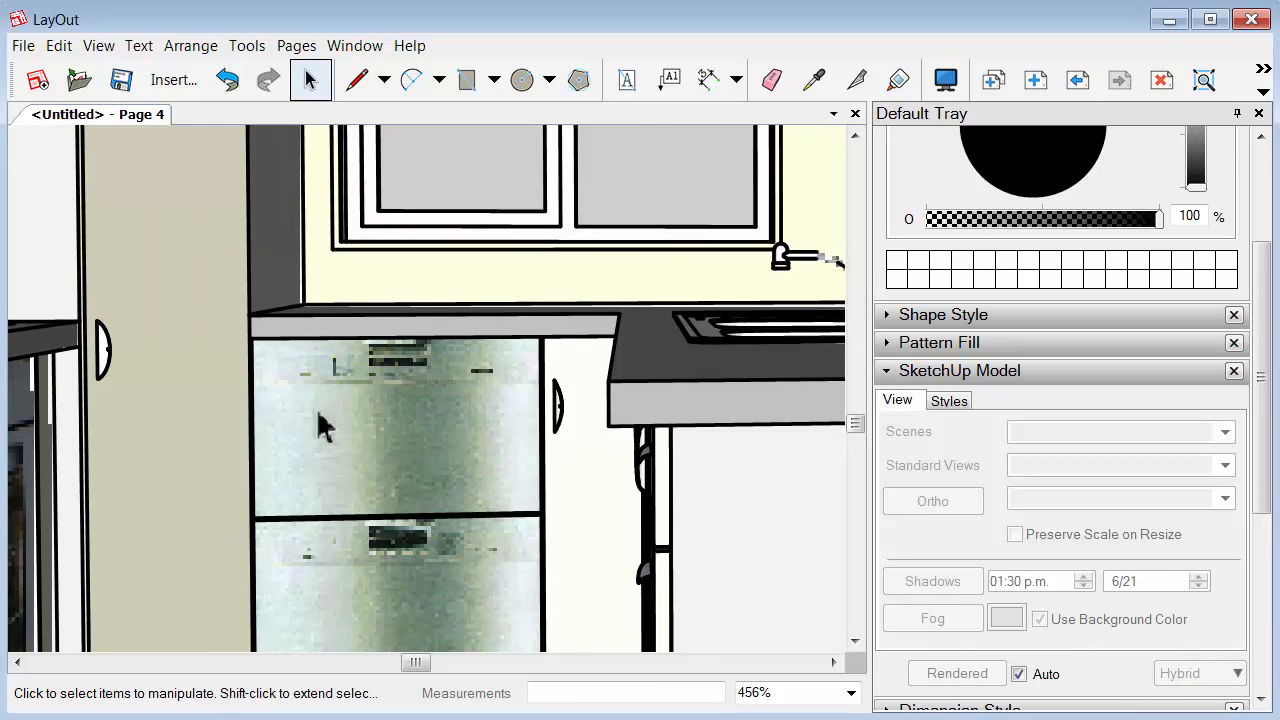
scroll(420, 398, "down", 8)
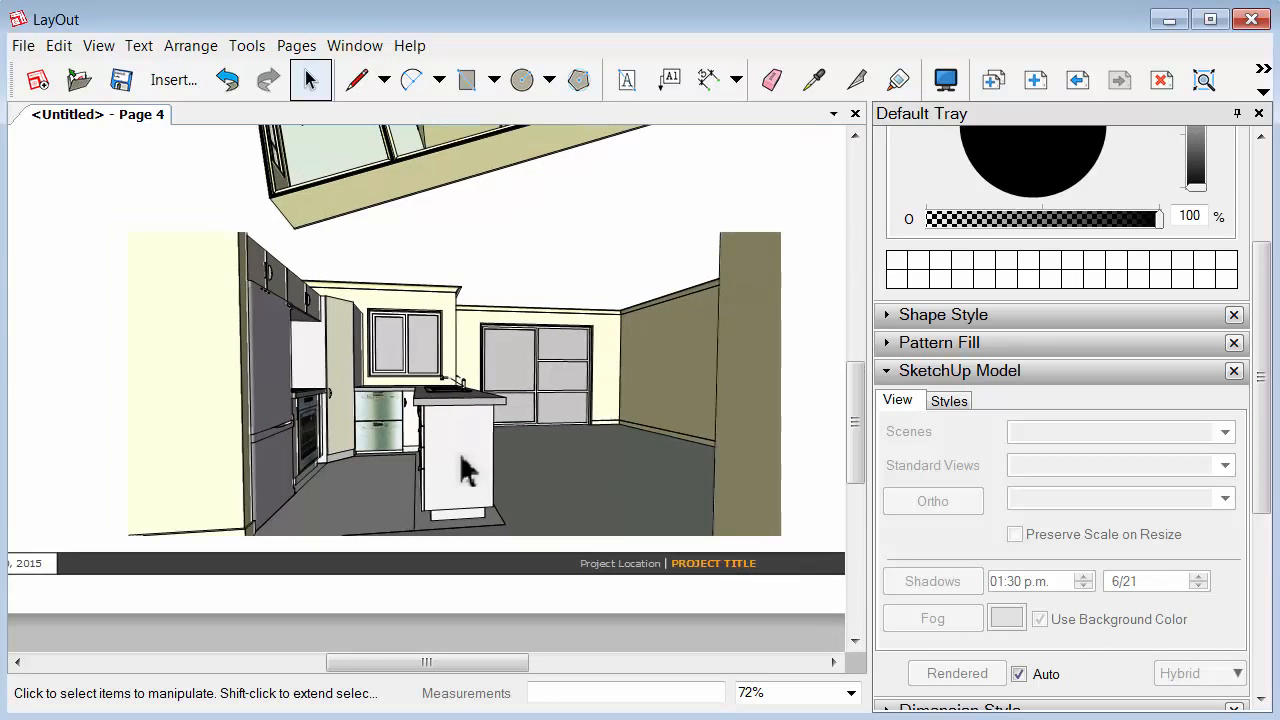
scroll(490, 400, "down", 2)
scroll(470, 403, "up", 1)
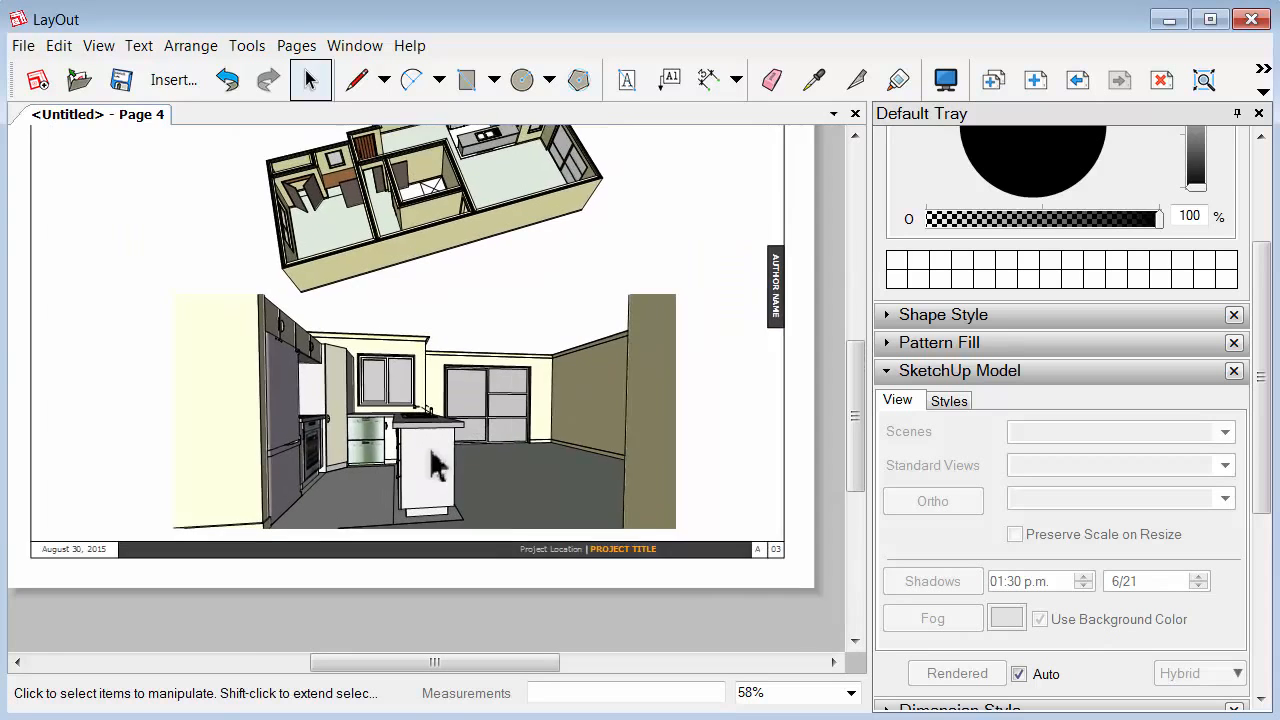
middle_click_drag(443, 486, 452, 432)
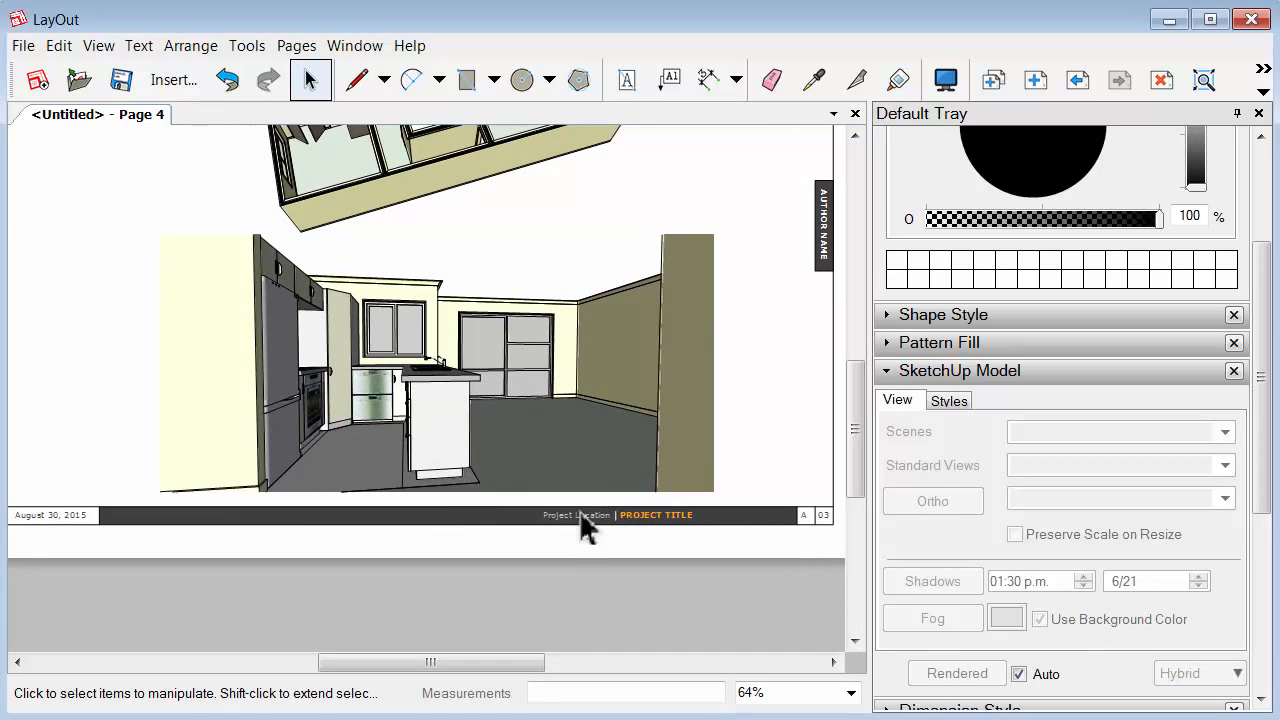
Customize the document's auto-text, setting the <Author> tag to PROFESSIONAL CAD SYSTEMS LTD
middle_click_drag(580, 517, 457, 480)
scroll(486, 509, "down", 1)
scroll(540, 437, "down", 1)
scroll(596, 305, "up", 2)
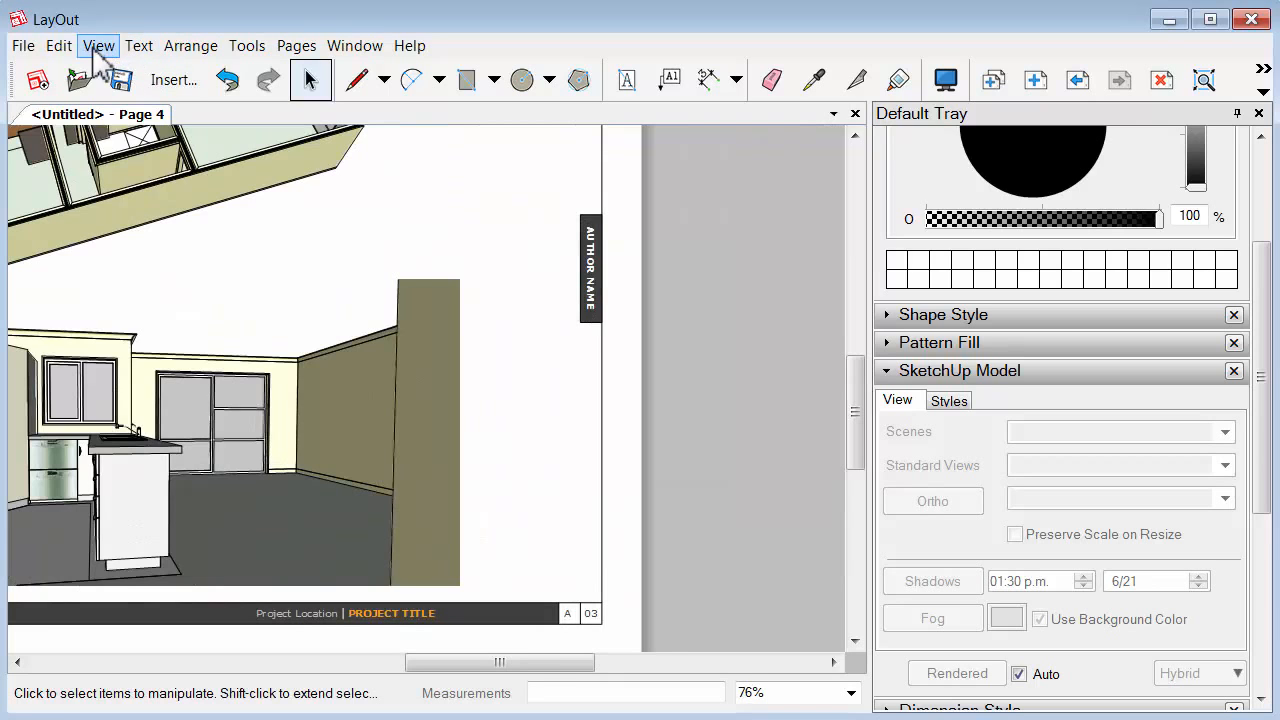
left_click(137, 47)
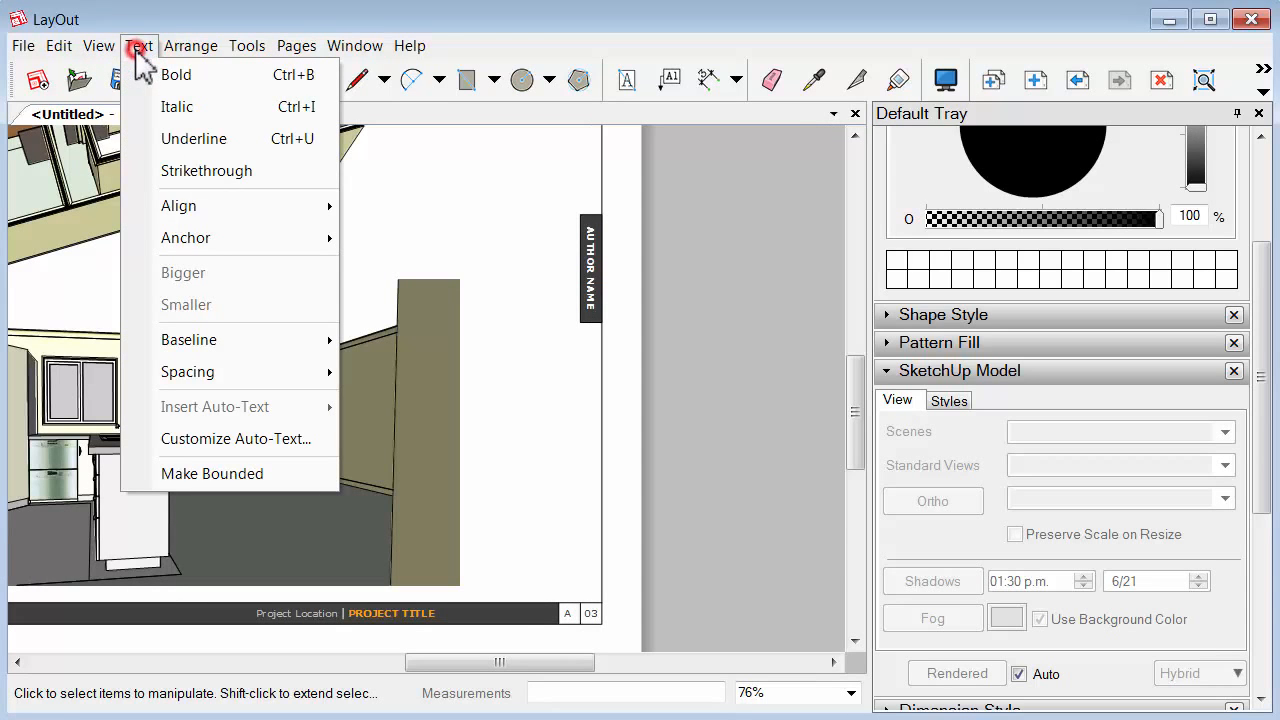
left_click(160, 438)
left_click_drag(197, 62, 354, 142)
left_click(313, 214)
left_click_drag(335, 458, 190, 488)
type("PROFESSIONAL CAD SYSTEMS LTD")
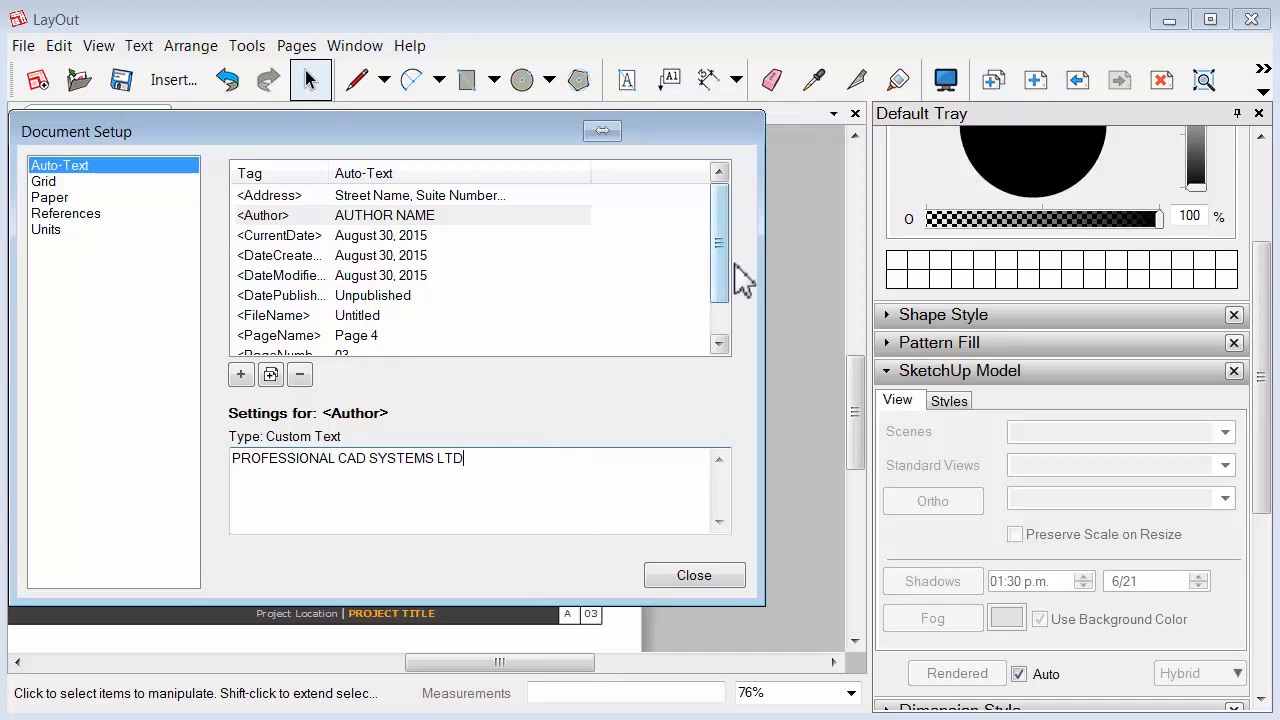
Set the <ProjectTitle> auto-text to HOW TO USE LAYOUT and close the document setup
left_click_drag(720, 250, 728, 302)
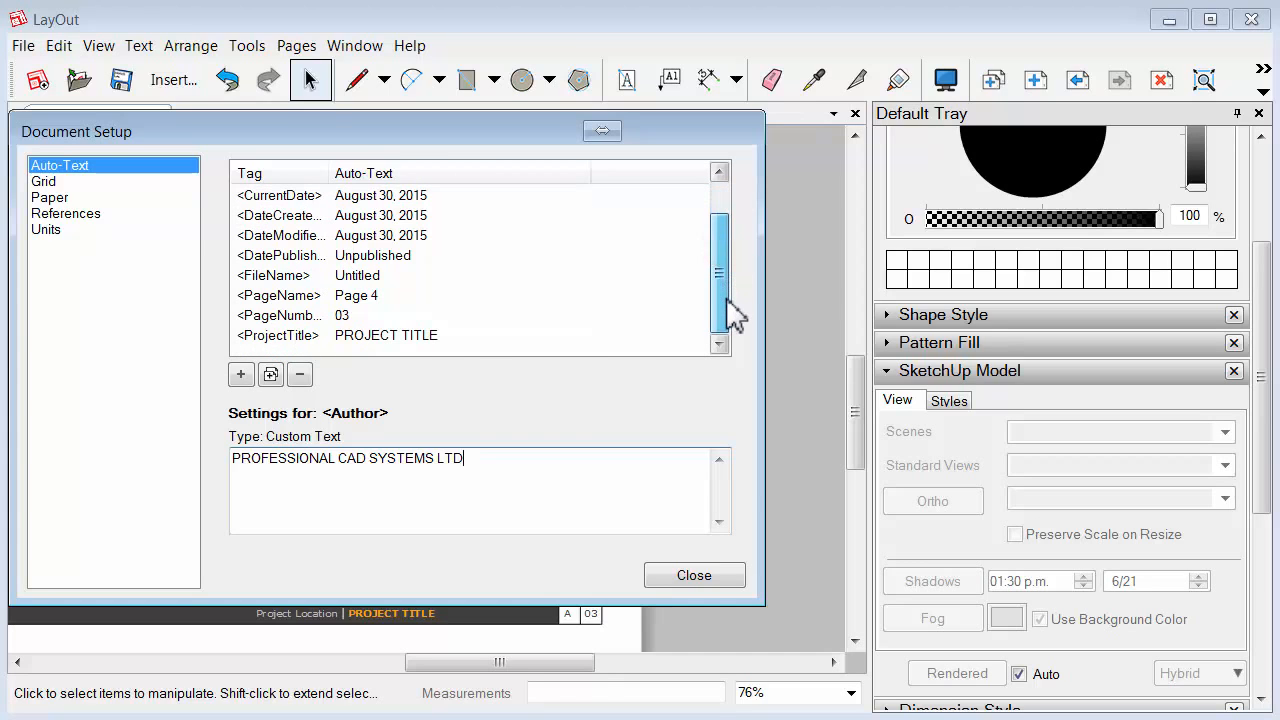
left_click(402, 336)
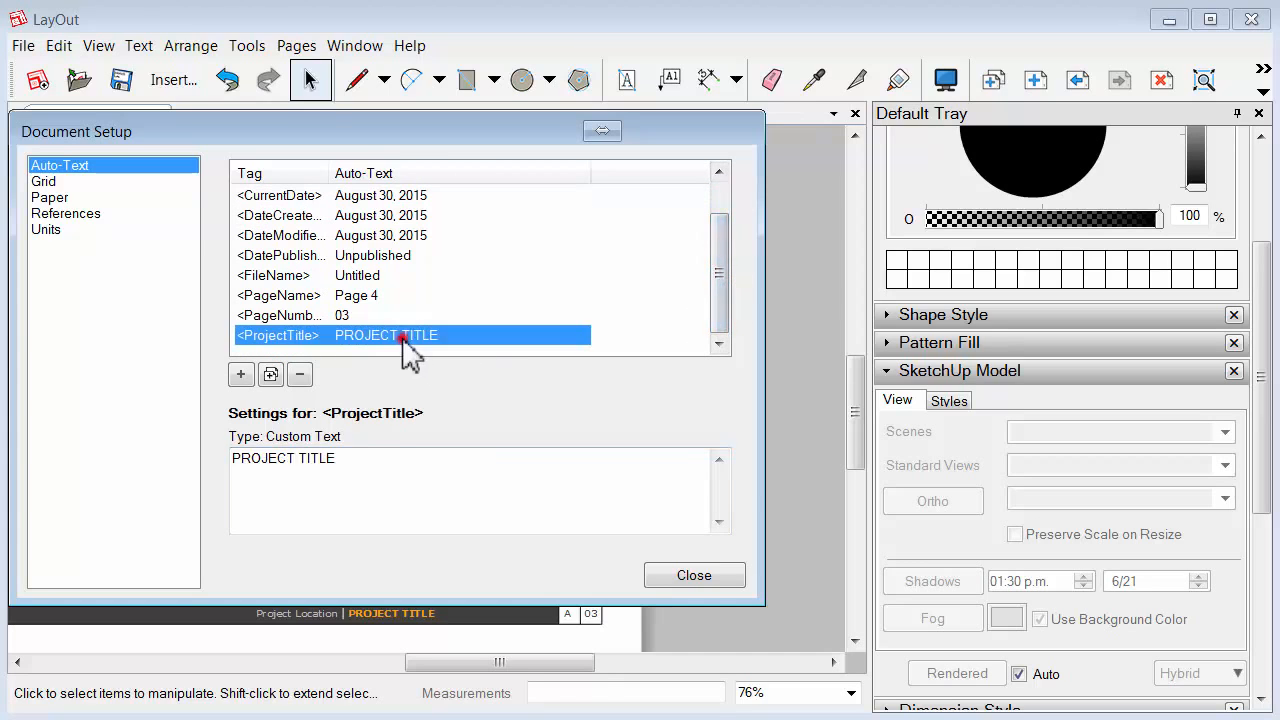
left_click_drag(346, 460, 217, 477)
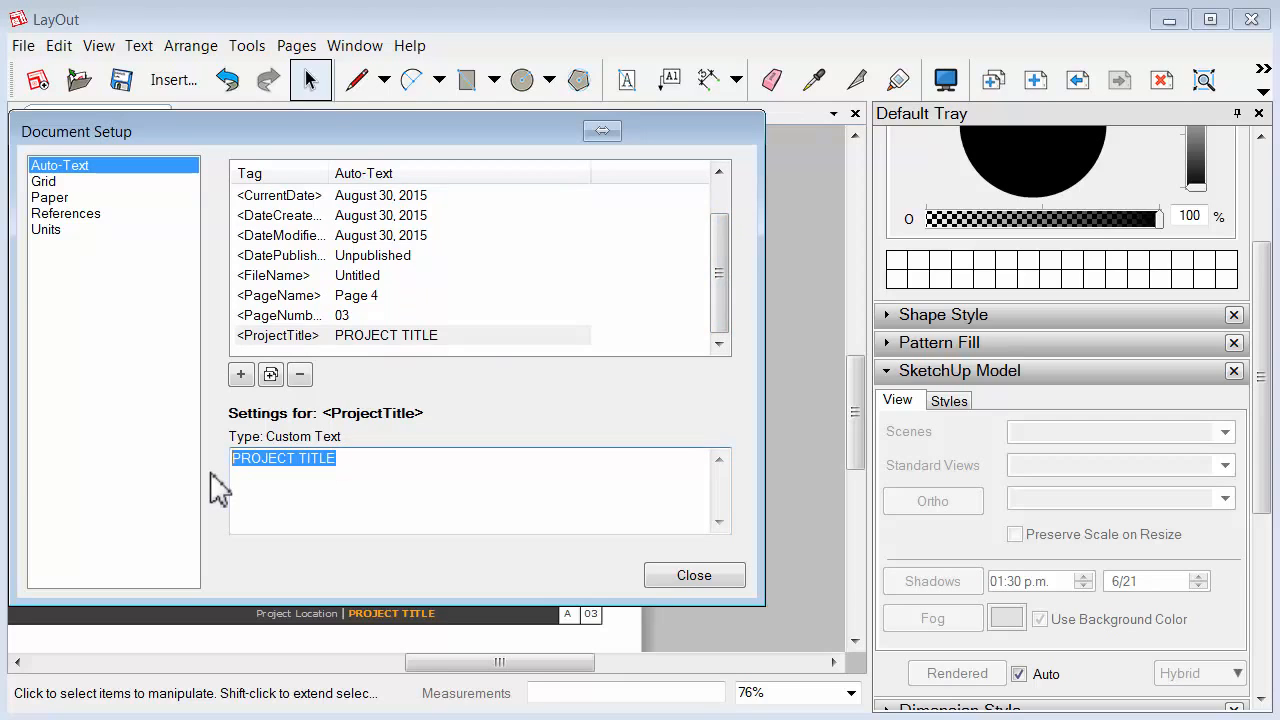
type("HOW TO USE LAYOUT")
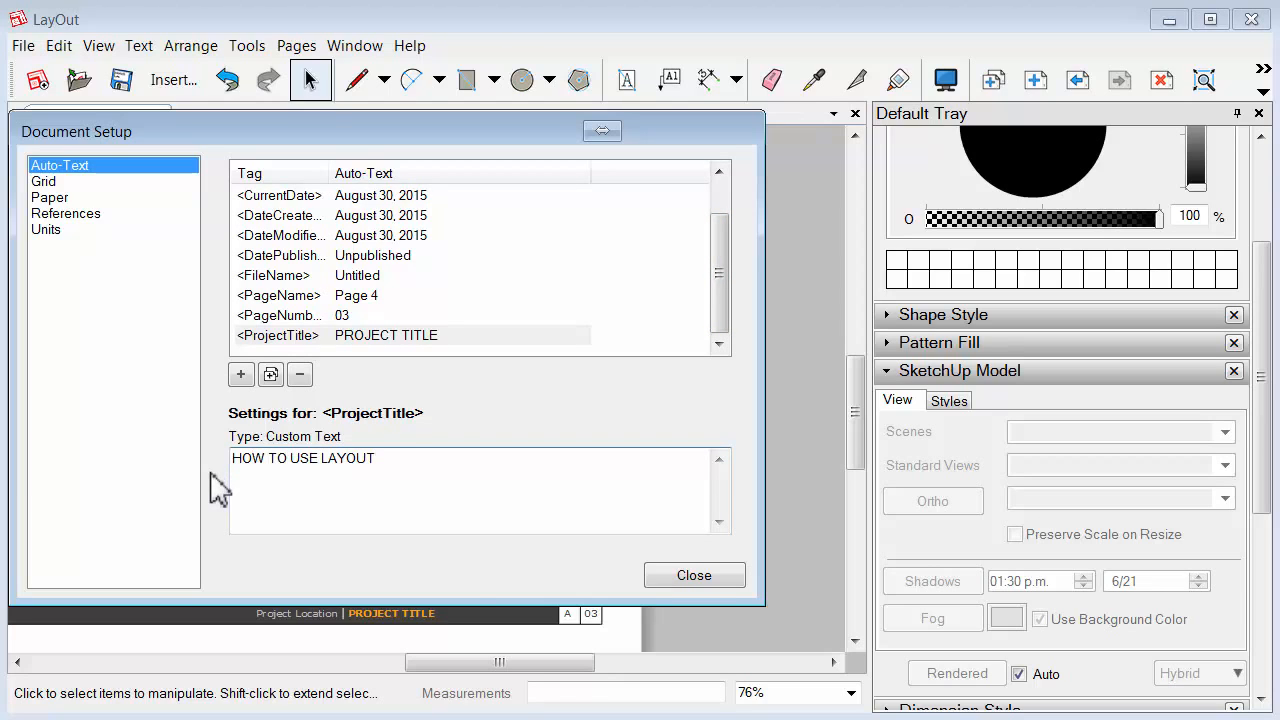
left_click(691, 578)
Check the project title in the titleblock on the other inside pages, and return to Page 4
scroll(391, 649, "up", 4)
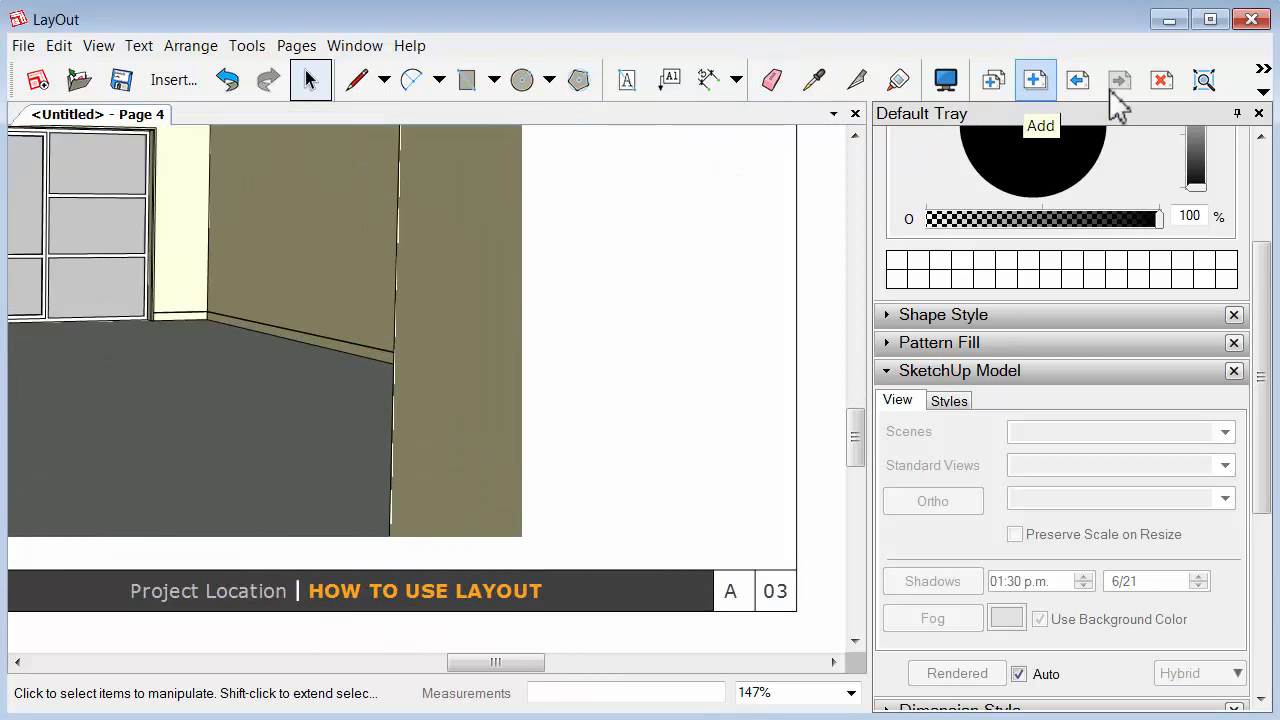
left_click(1078, 80)
left_click(1078, 80)
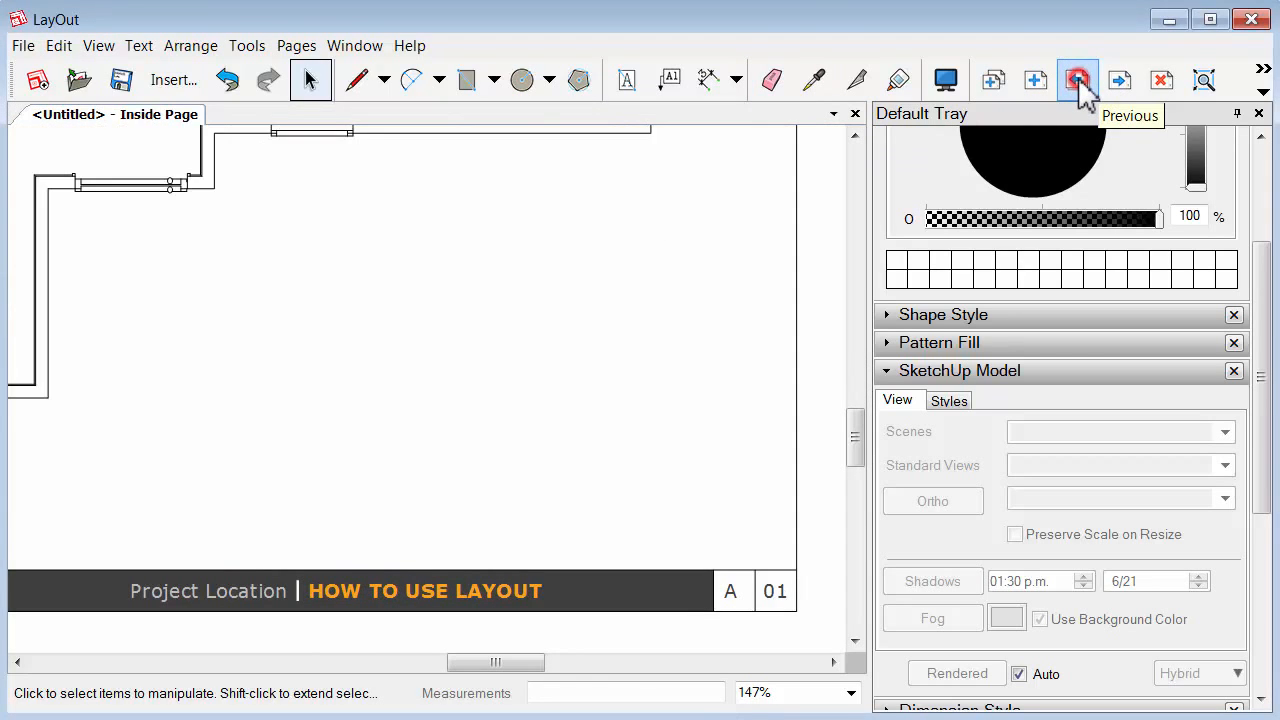
left_click(1118, 82)
left_click(1118, 82)
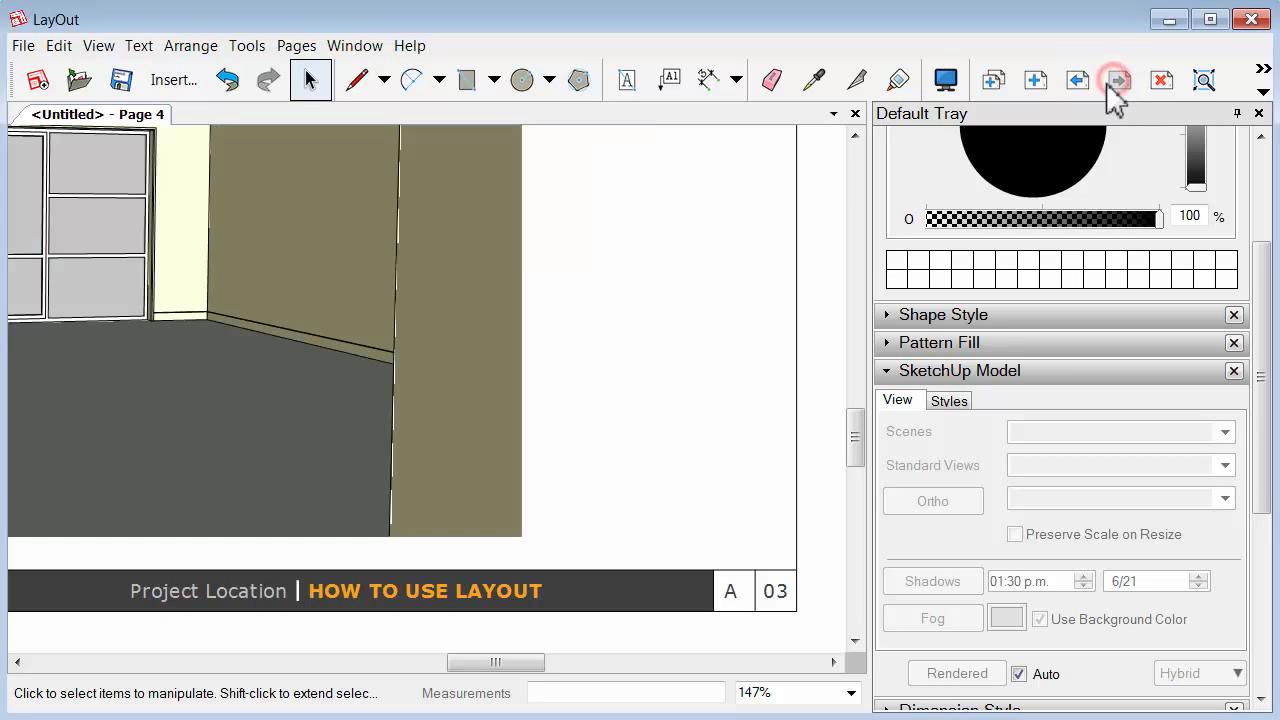
Unlock the On Every Inside Page layer and lengthen the author text box downward so the company name fits on one line
scroll(645, 468, "down", 4)
scroll(645, 468, "down", 1)
scroll(643, 429, "up", 4)
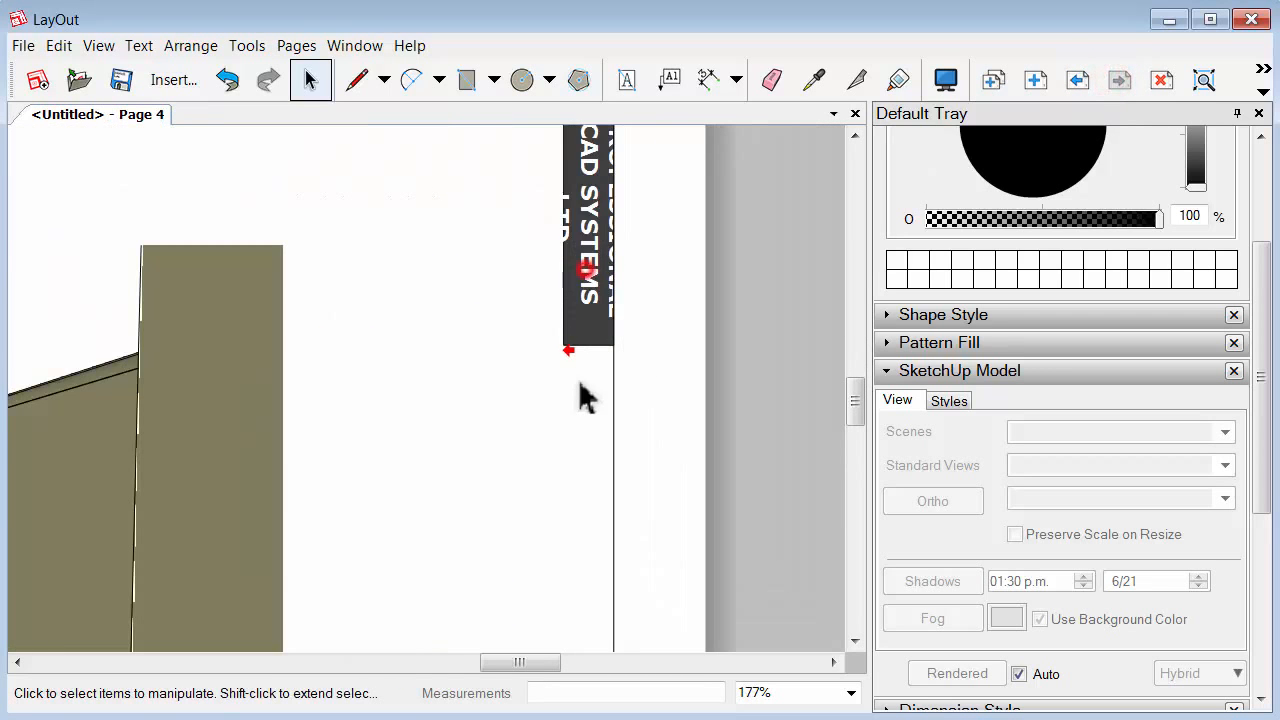
scroll(580, 391, "down", 1)
scroll(600, 420, "down", 1)
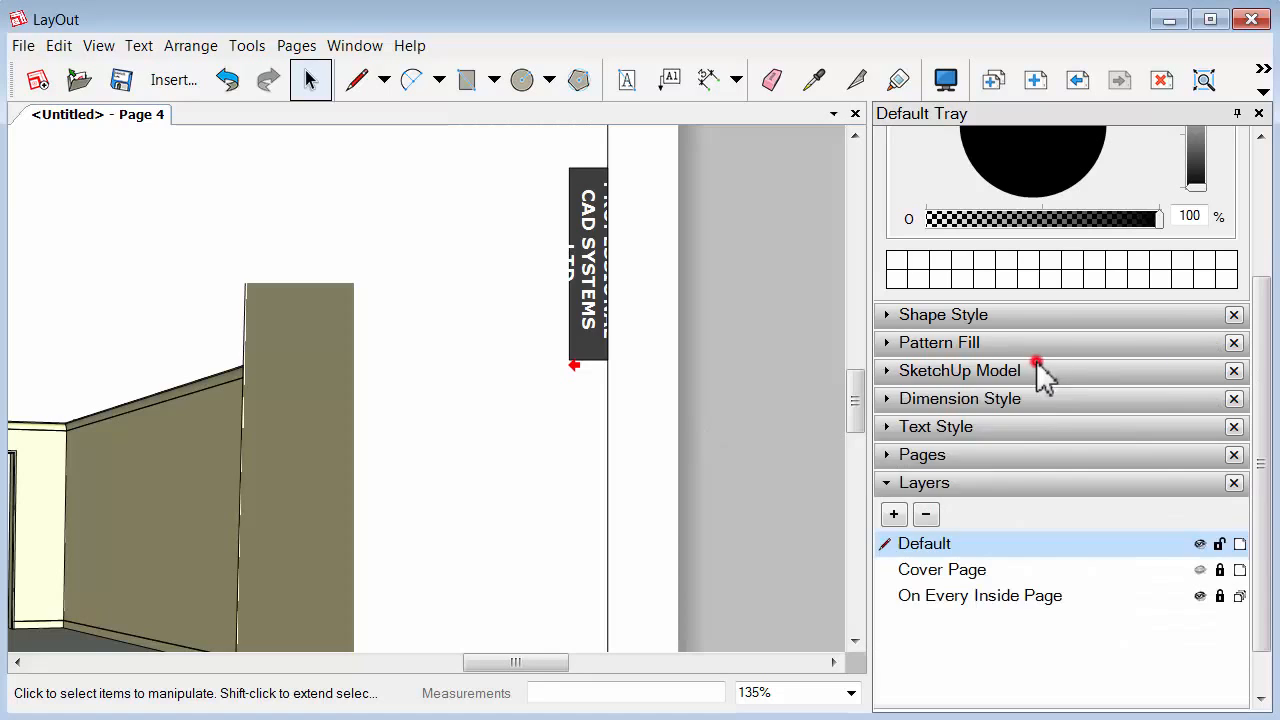
left_click(1036, 366)
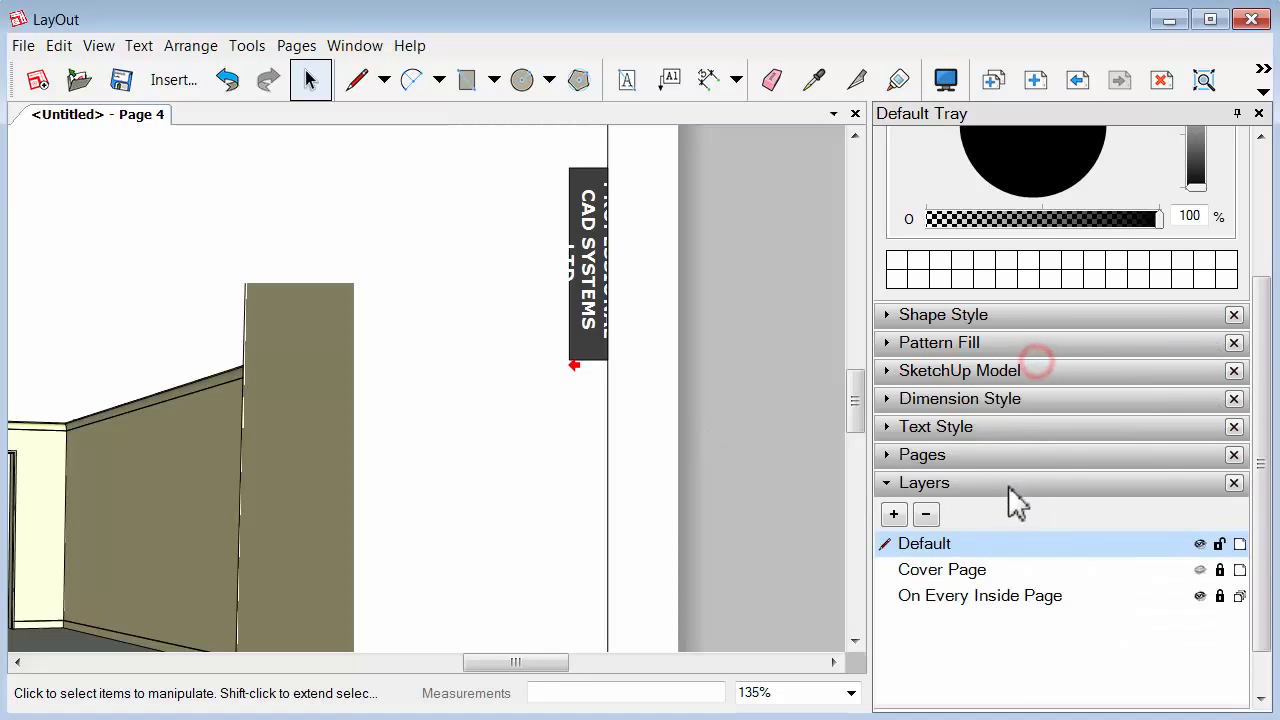
left_click(1219, 596)
left_click(596, 356)
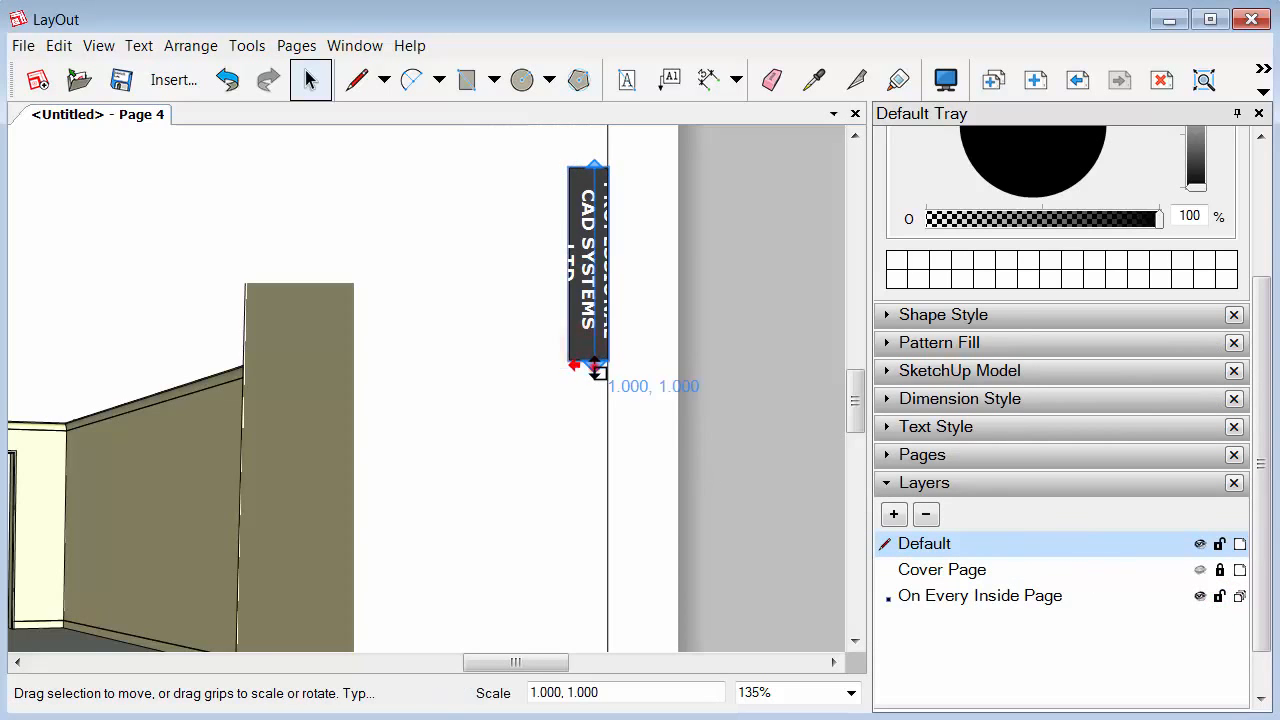
left_click_drag(596, 368, 580, 556)
scroll(630, 380, "down", 3)
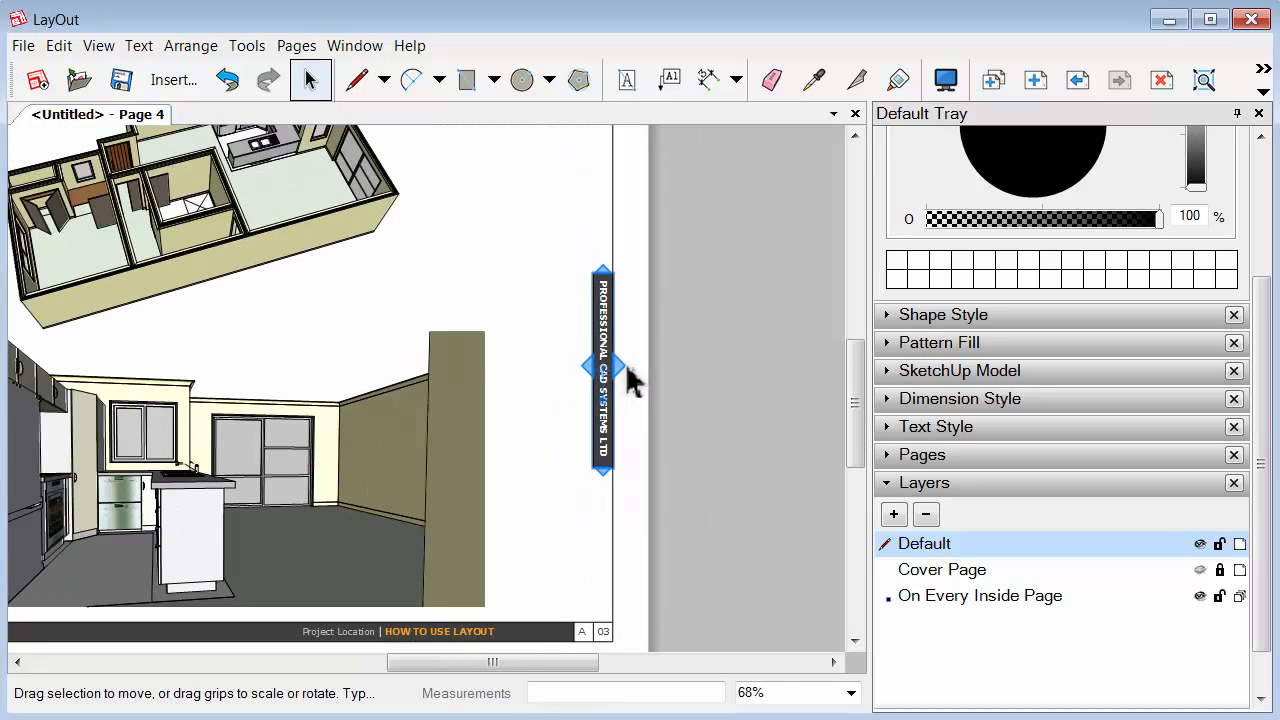
scroll(625, 380, "up", 2)
scroll(632, 410, "down", 4)
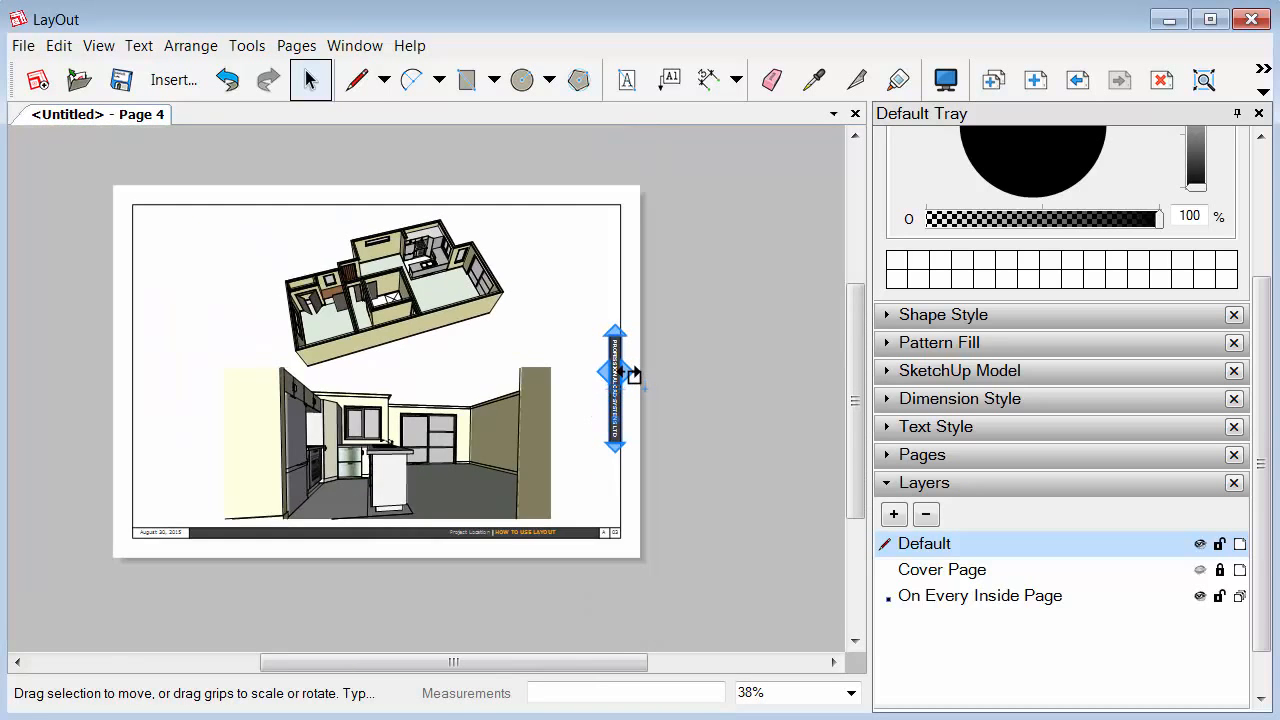
Center the author text box vertically on the page, deselect it and lock the On Every Inside Page layer
scroll(625, 360, "up", 3)
right_click(606, 341)
mouse_move(628, 488)
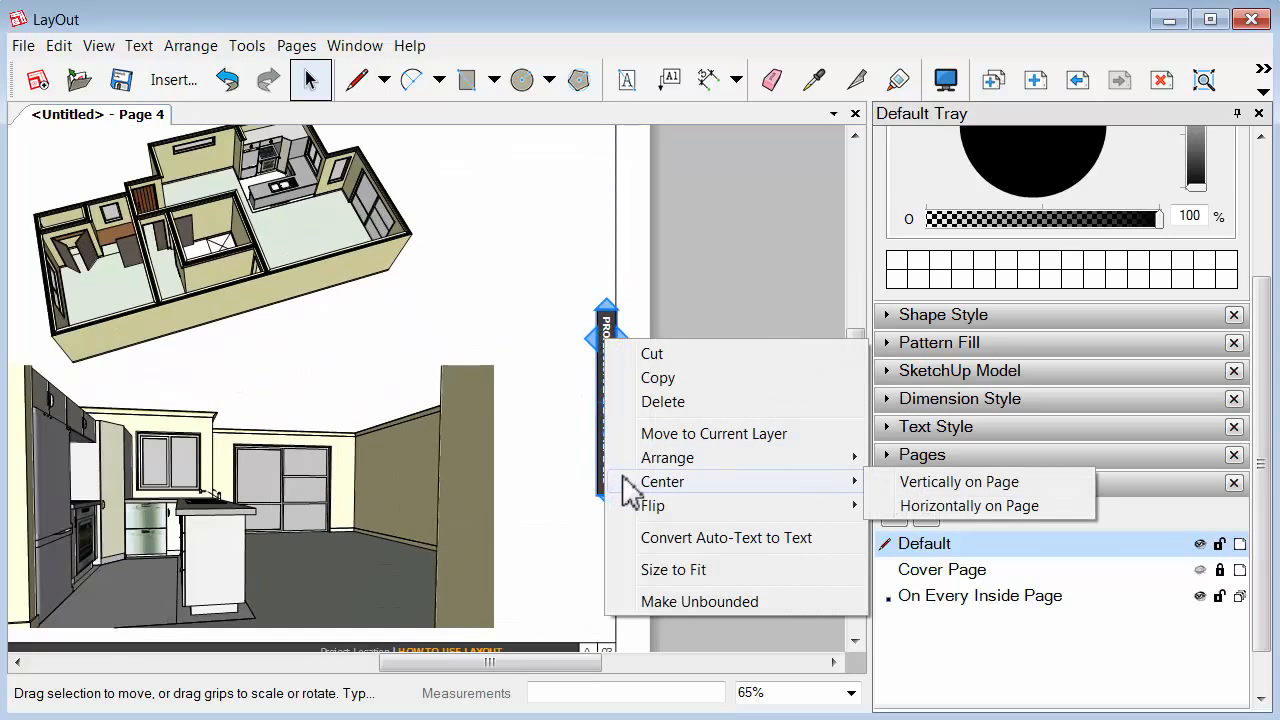
left_click(890, 483)
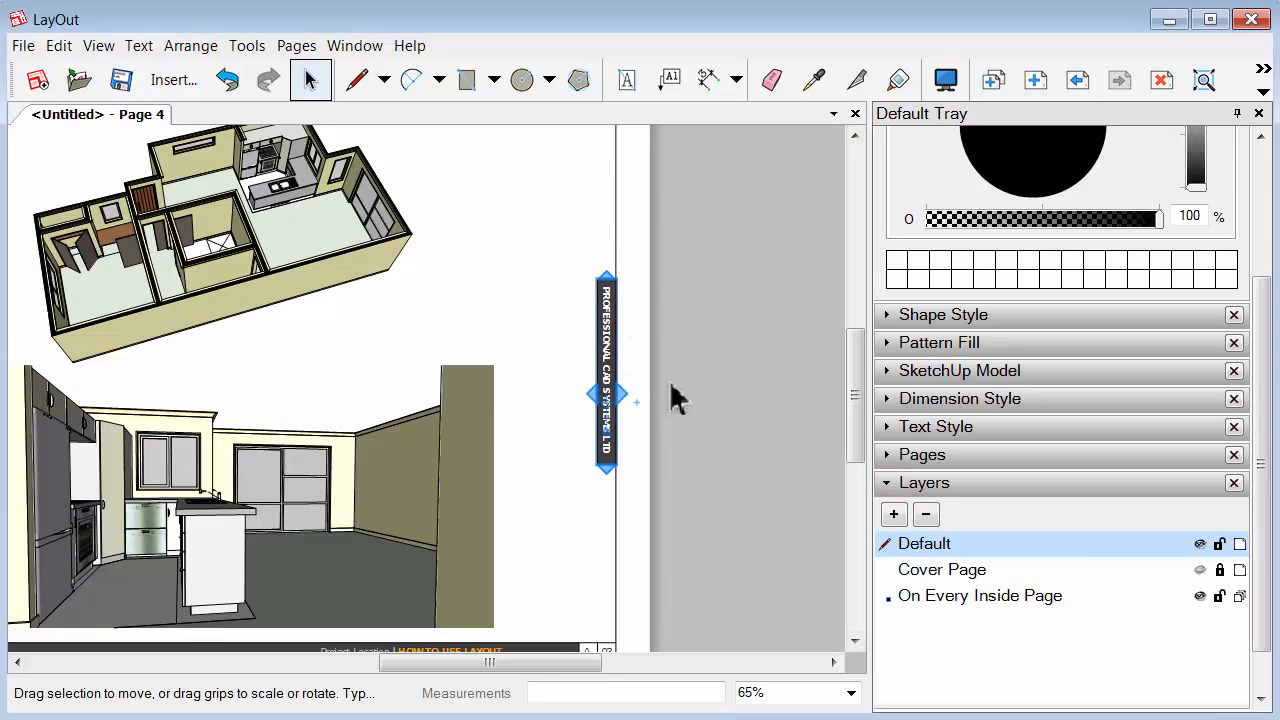
left_click(715, 373)
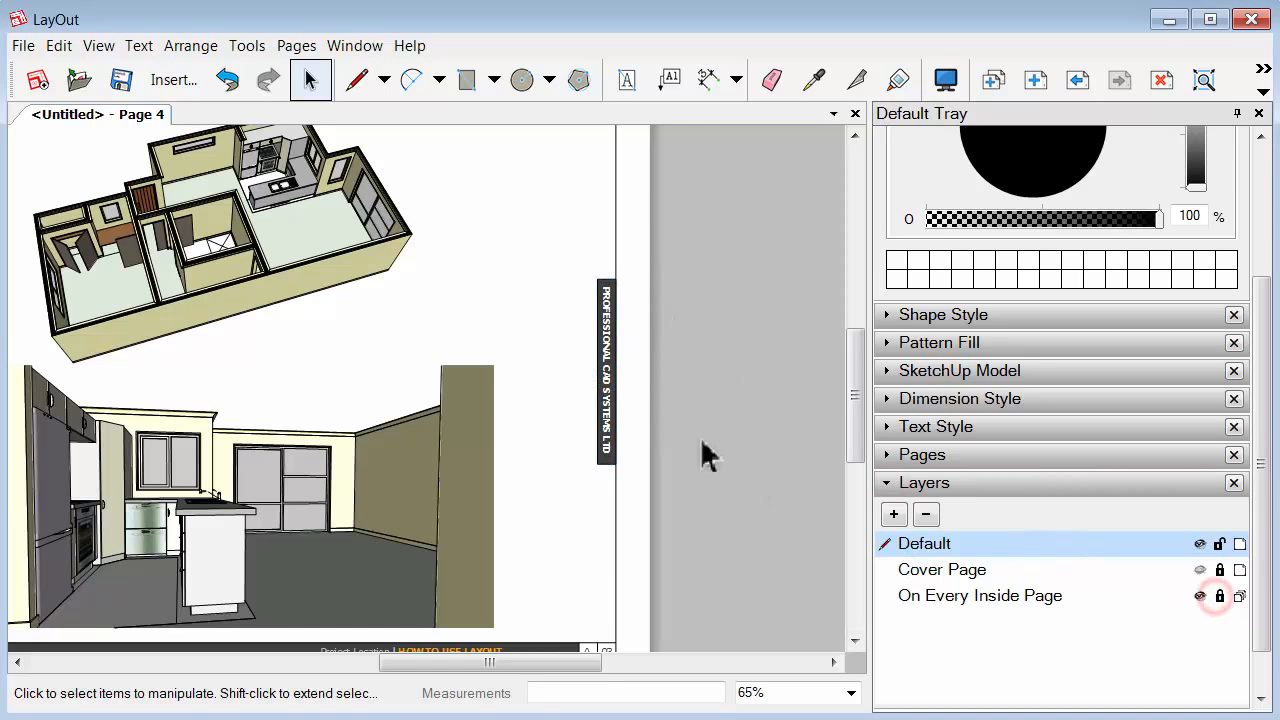
Review the floor plan, elevation and 3D view pages with the updated titleblock
scroll(712, 435, "down", 3)
scroll(385, 470, "up", 1)
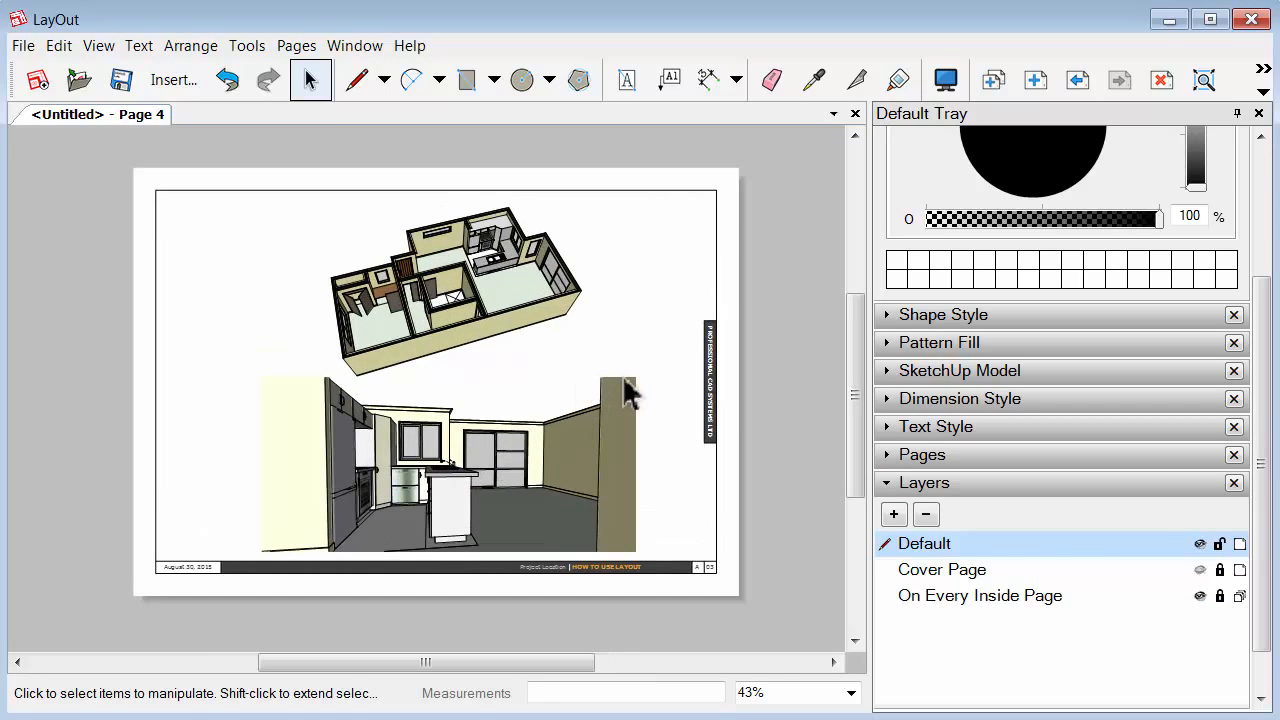
left_click(1077, 84)
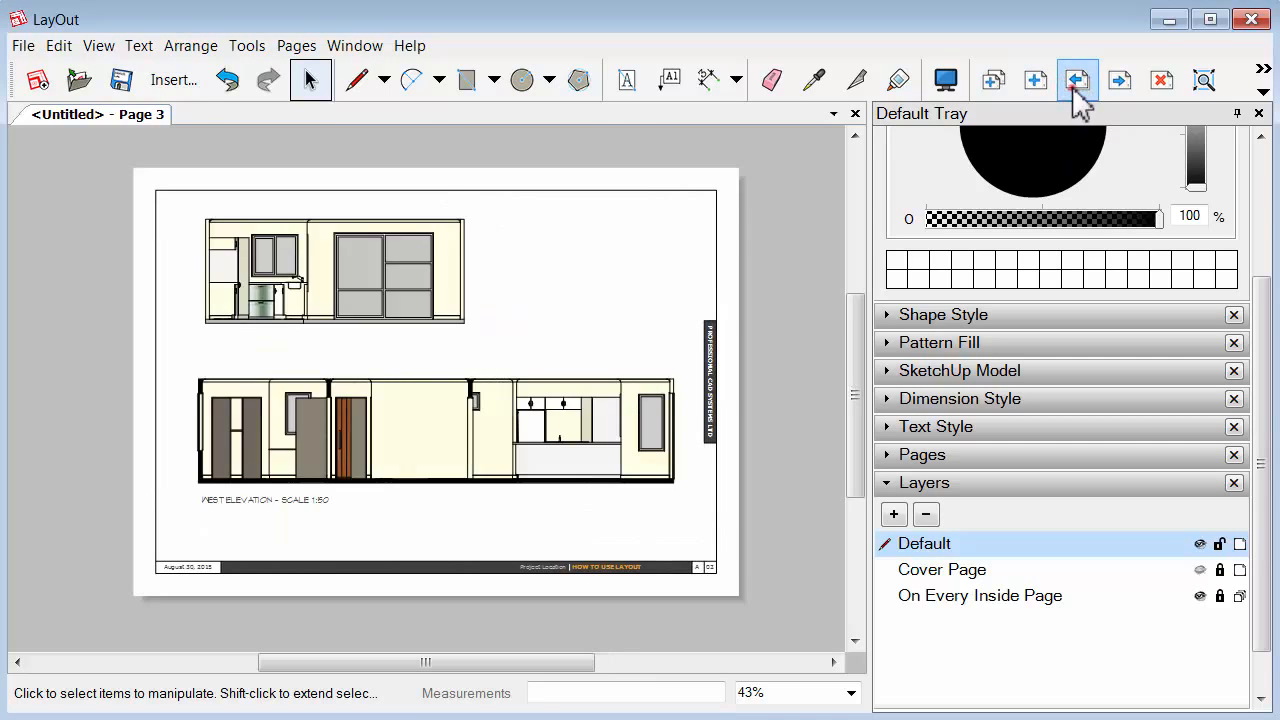
left_click(1077, 84)
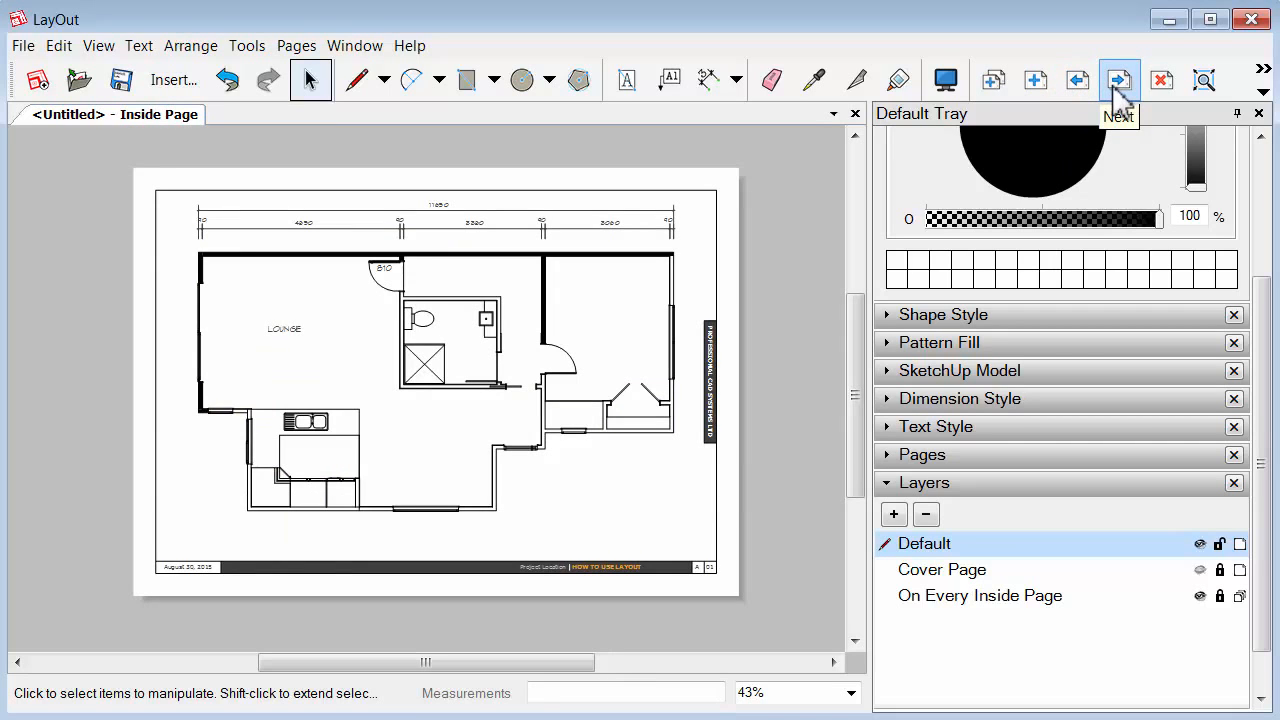
left_click(1118, 84)
left_click(1118, 84)
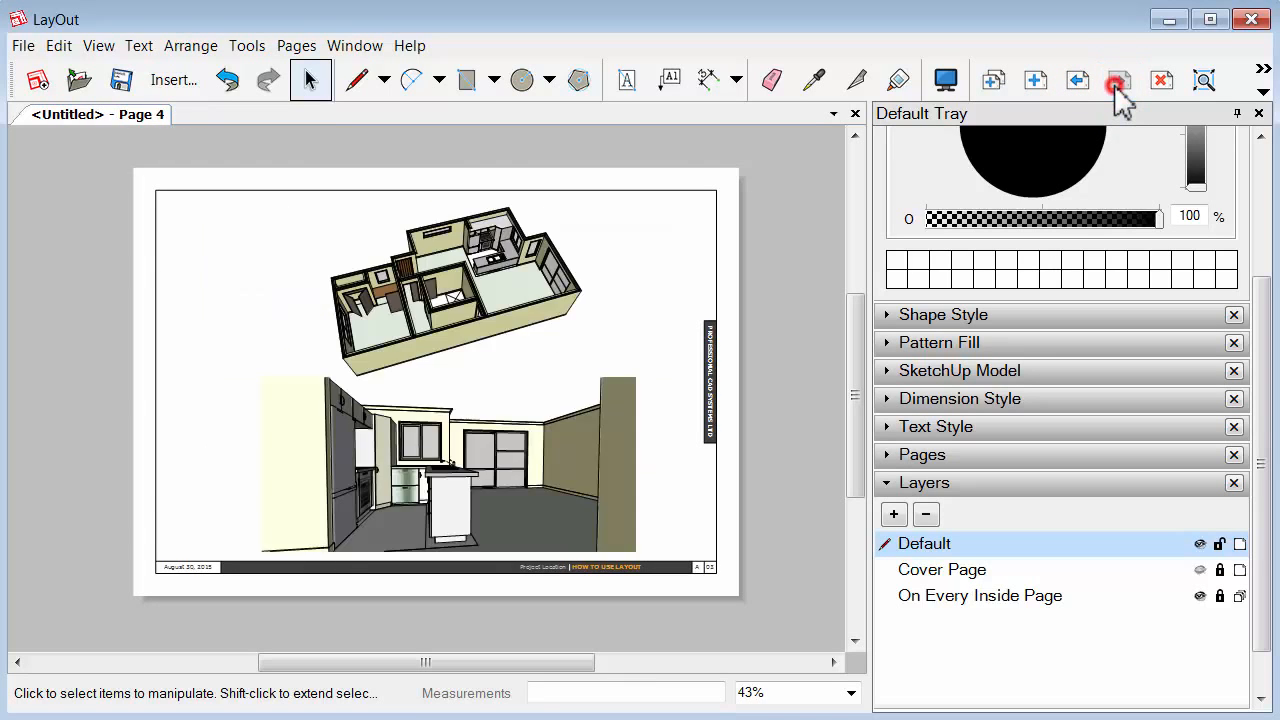
left_click(1080, 84)
left_click(1080, 84)
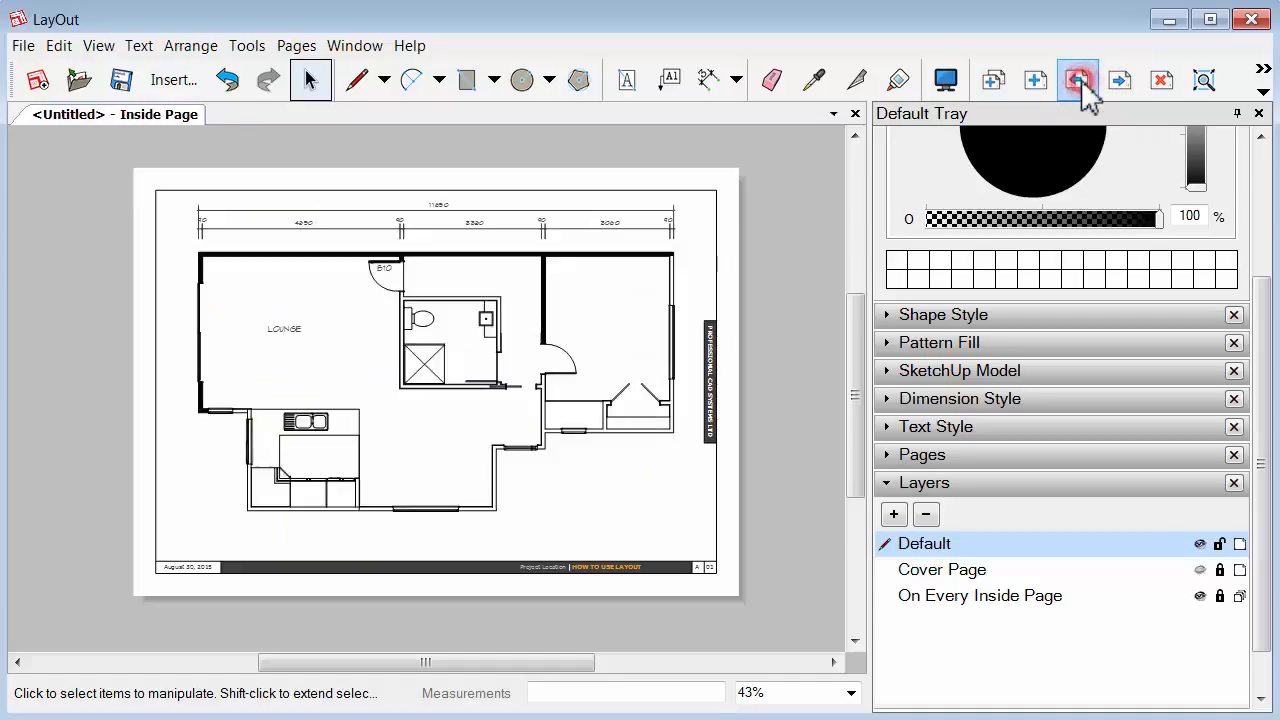
Go to the Cover Page and delete it from the document
left_click(1080, 84)
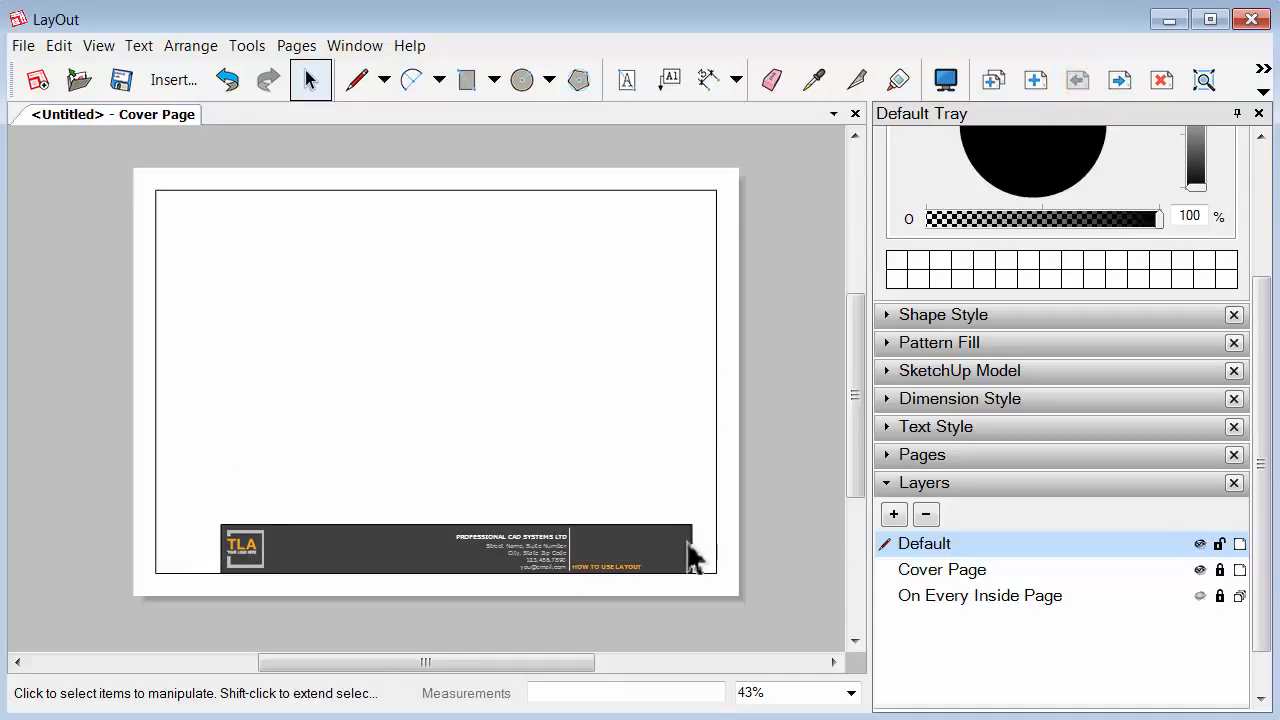
scroll(565, 605, "up", 4)
scroll(563, 606, "down", 4)
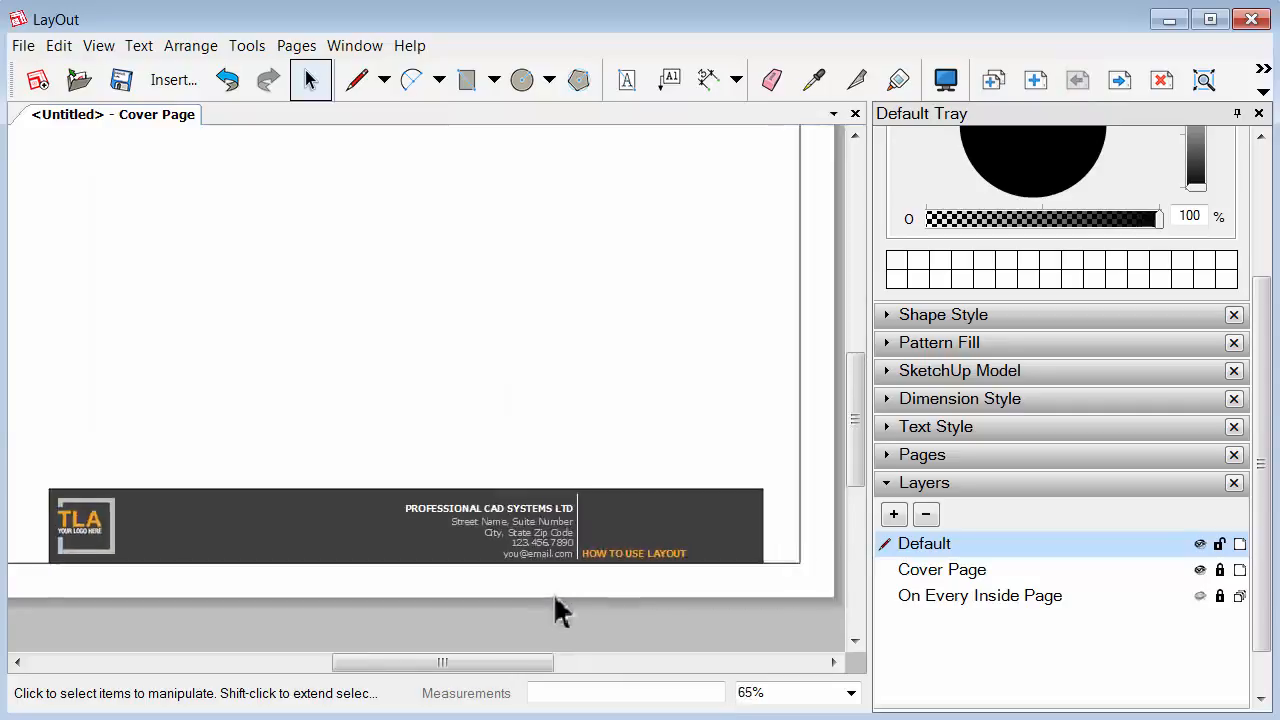
left_click(296, 46)
left_click(300, 141)
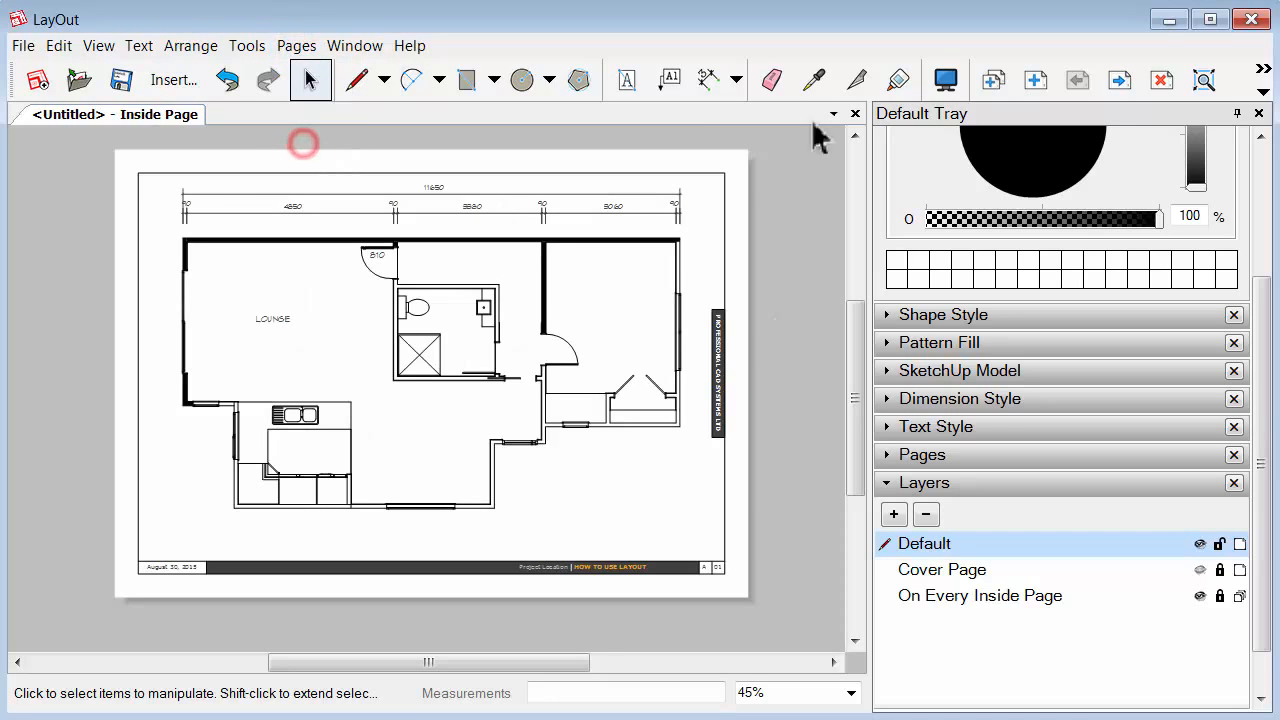
Review the remaining pages up to Page 4 and return to the floor plan page
left_click(1120, 88)
left_click(1120, 88)
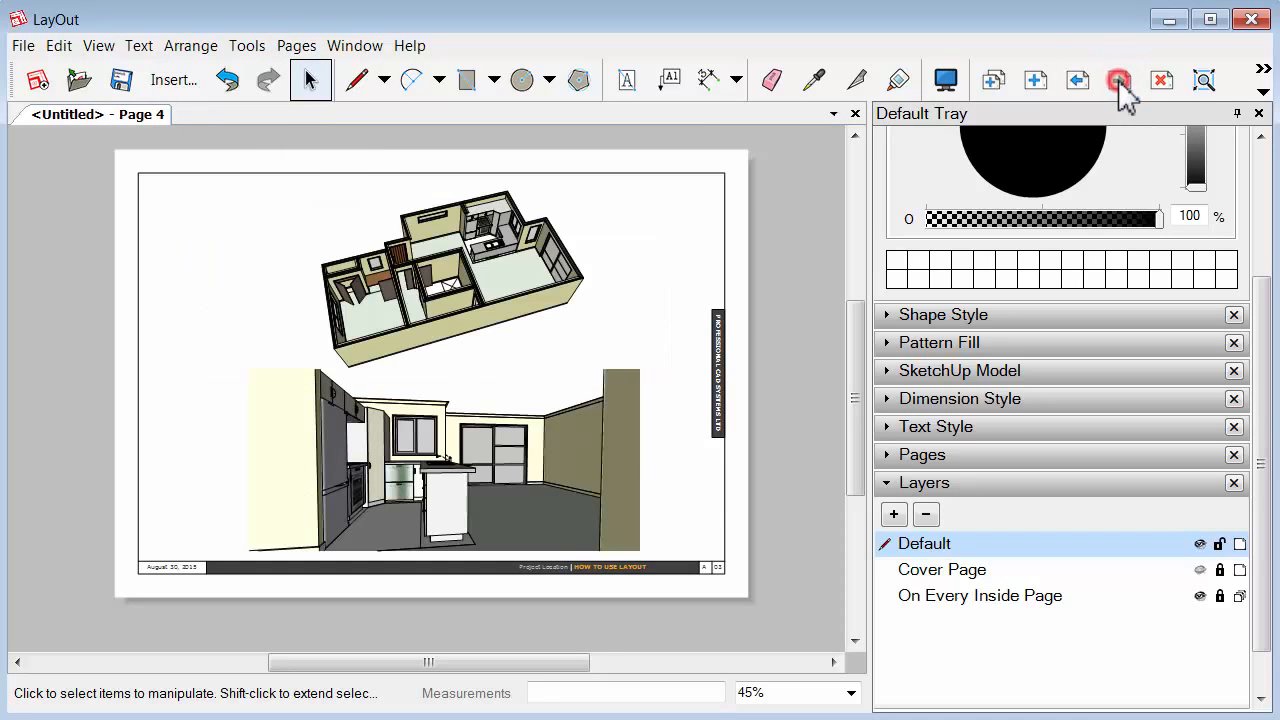
left_click(1079, 81)
left_click(1079, 81)
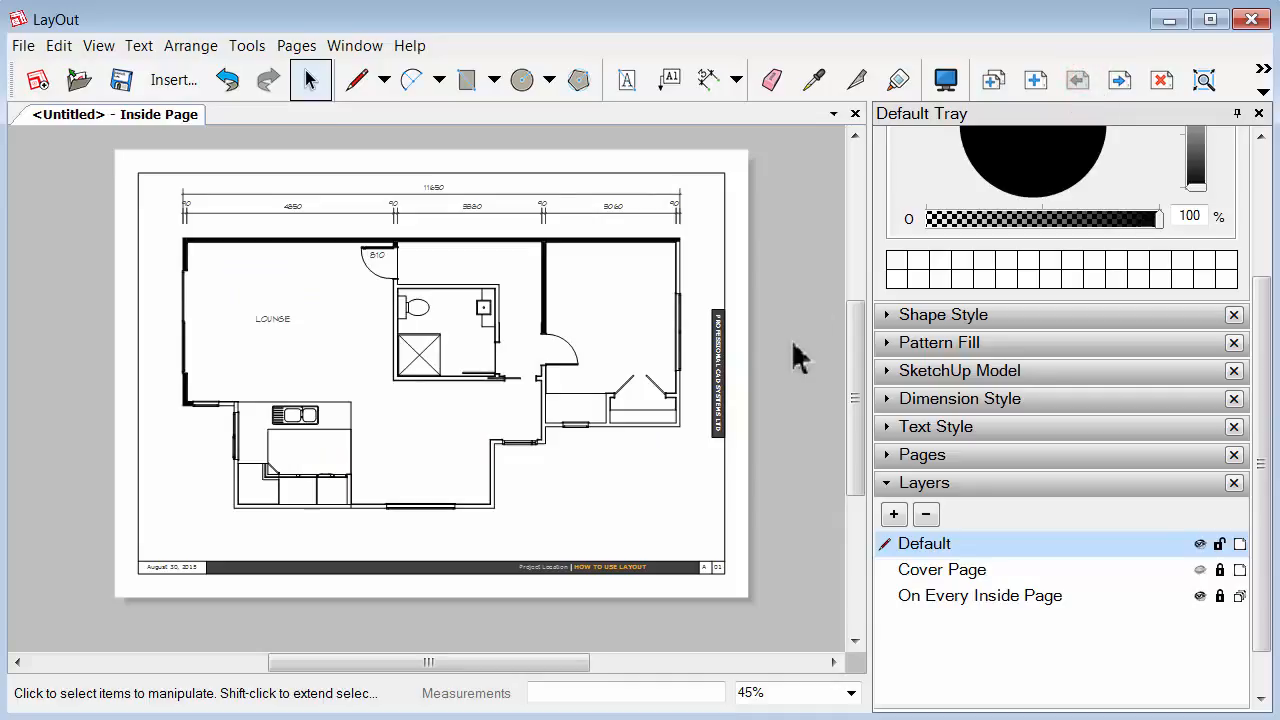
Set up a PDF export of the document to the Desktop with the file name How to use LayOut
left_click(22, 46)
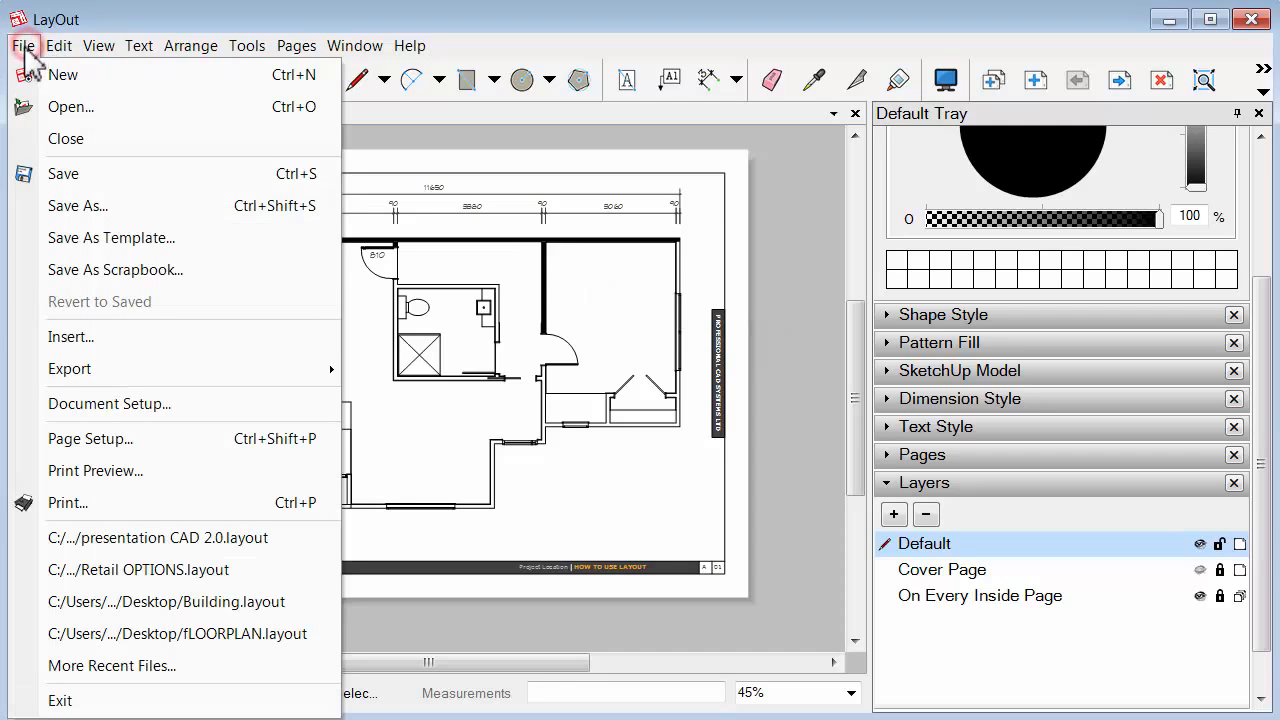
left_click(47, 370)
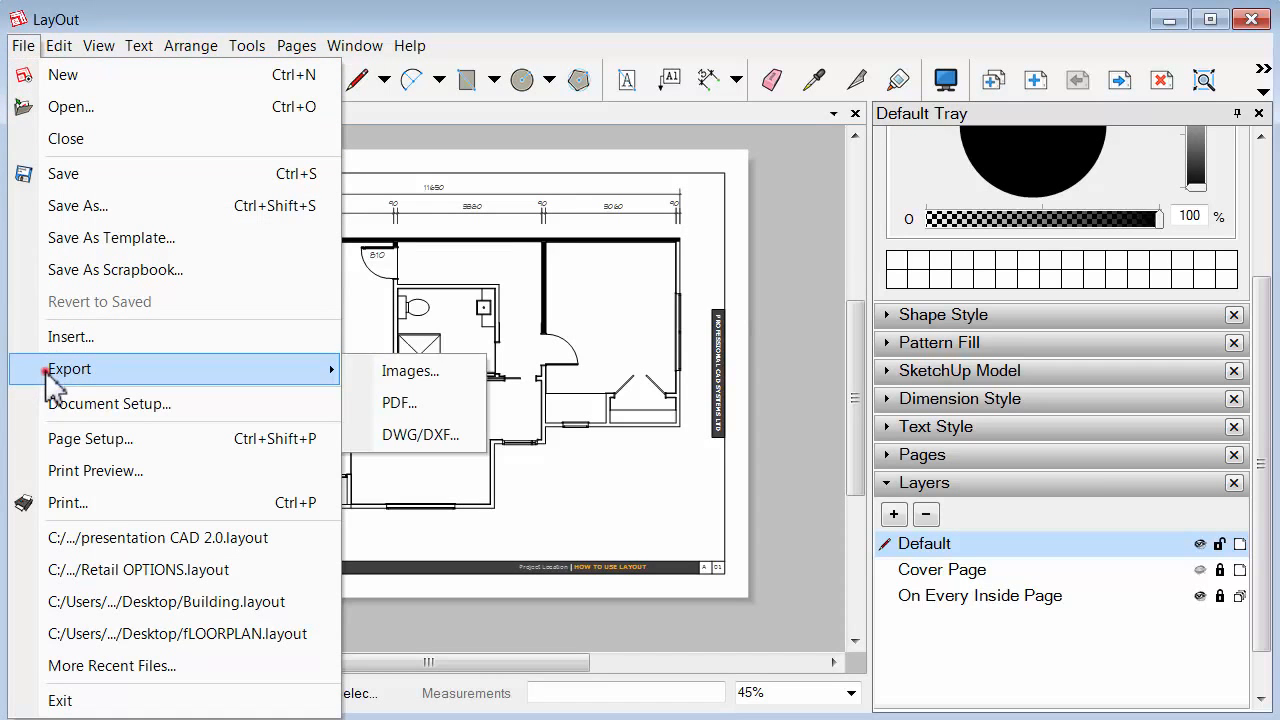
left_click(443, 405)
left_click_drag(530, 218, 278, 78)
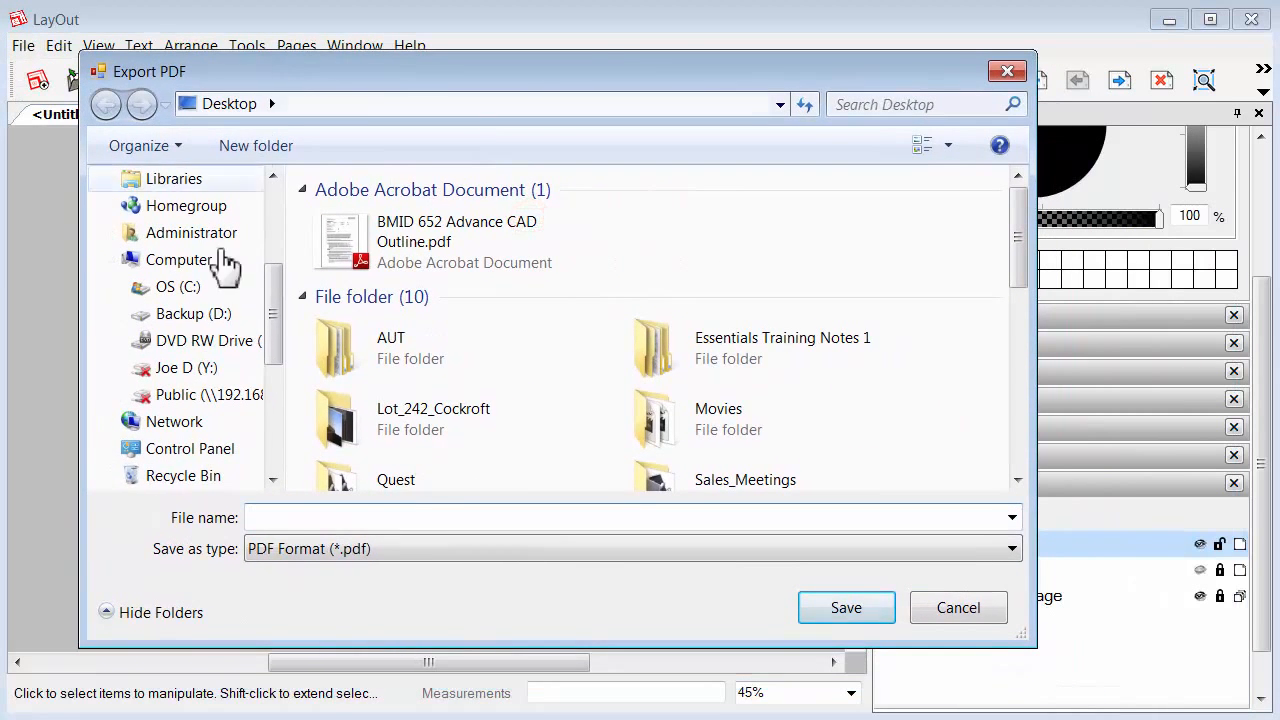
left_click(294, 516)
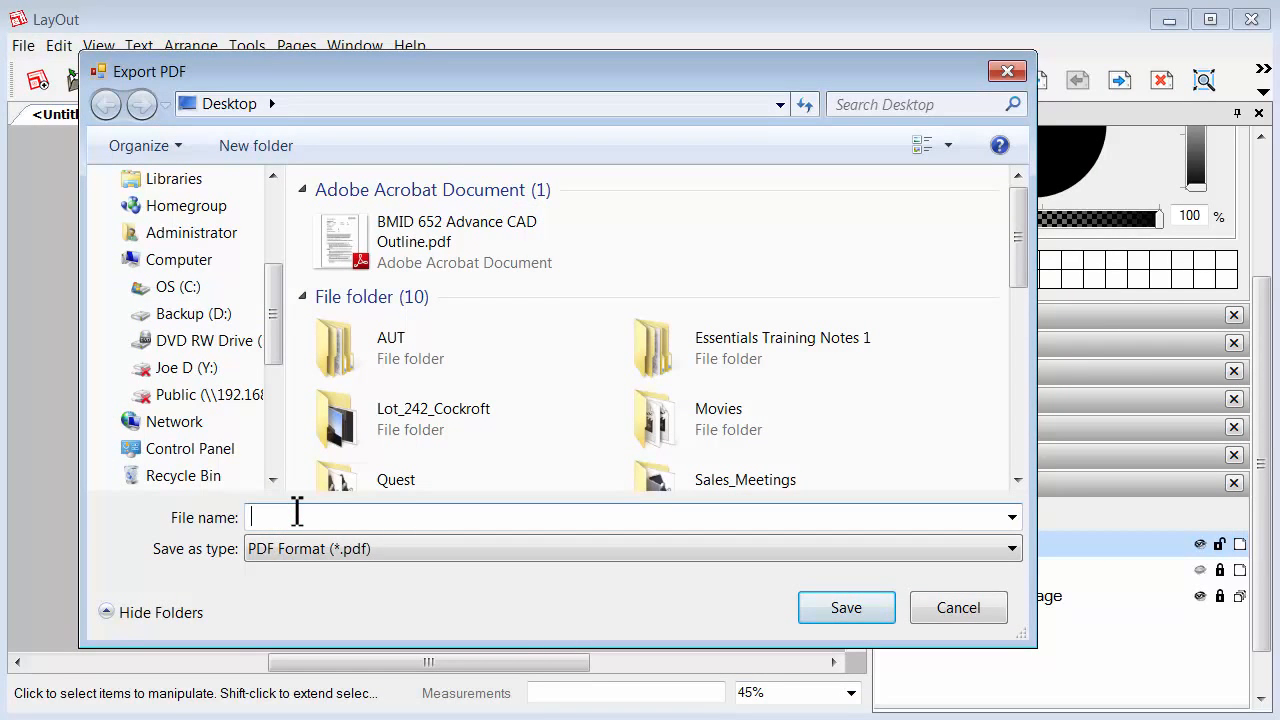
type("How to use LayOut")
key("Return")
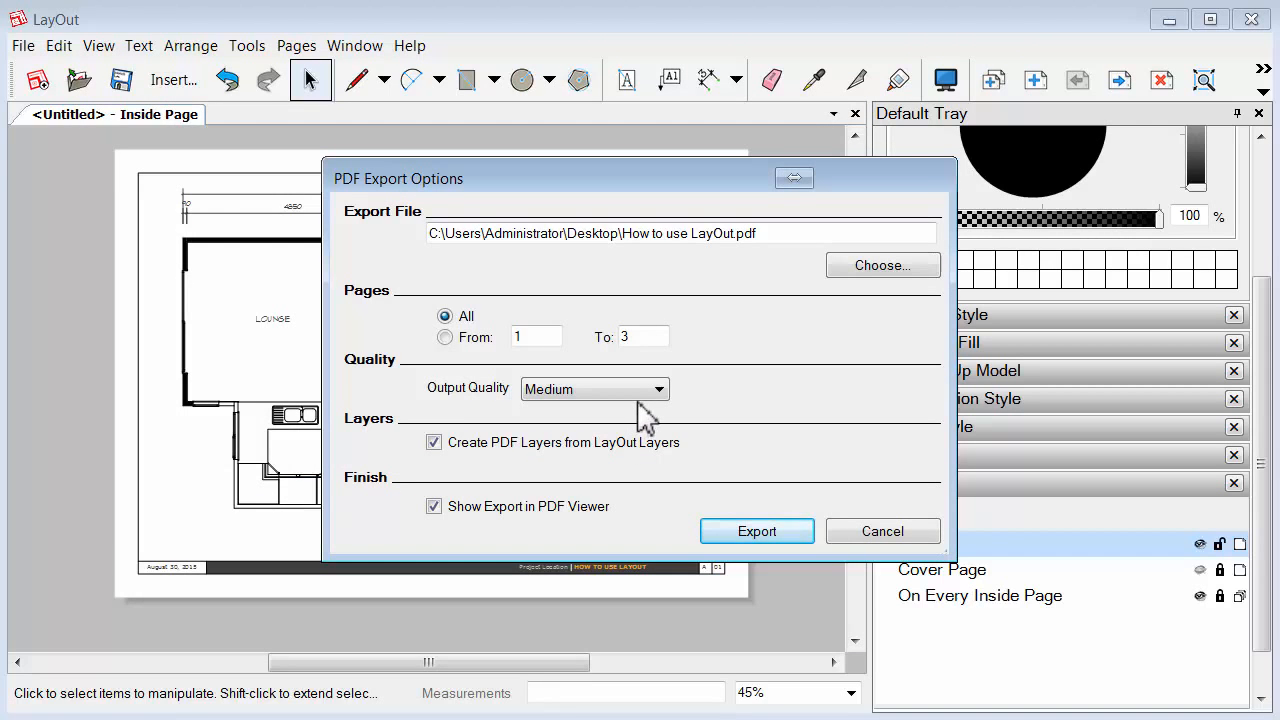
Export all pages at Medium output quality and show the result in the PDF viewer
left_click(648, 393)
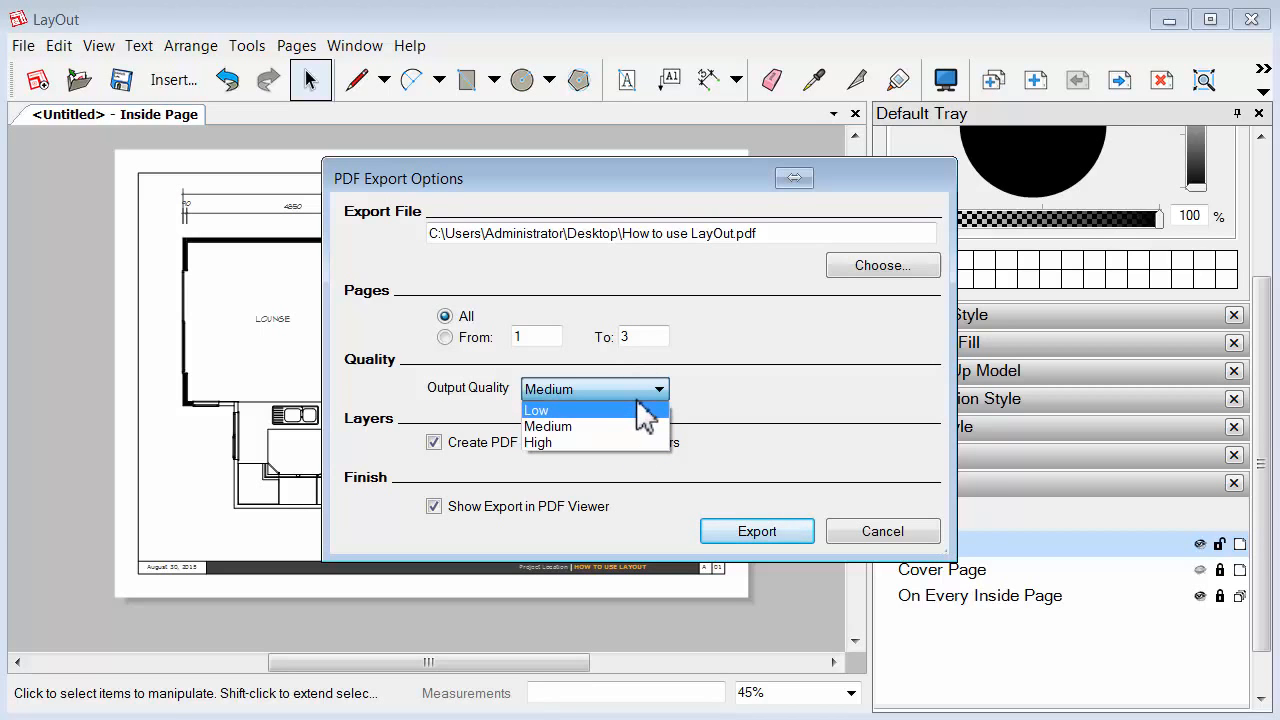
left_click(616, 426)
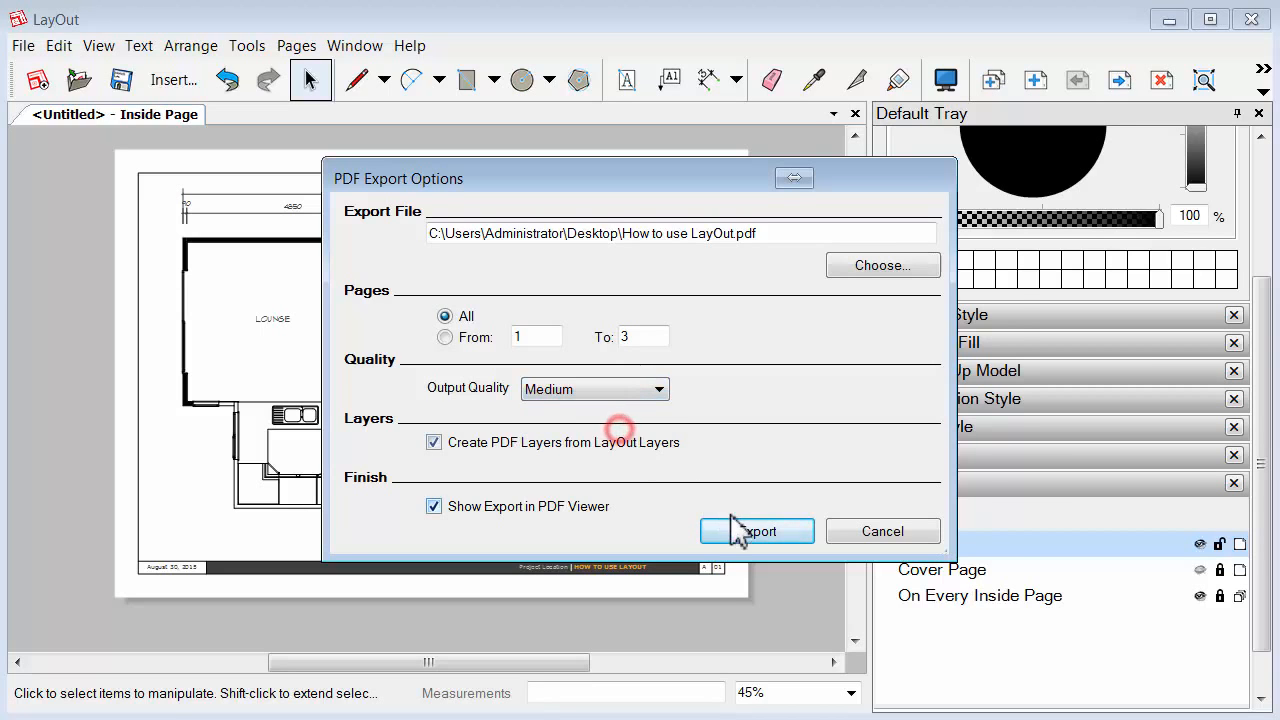
left_click(740, 532)
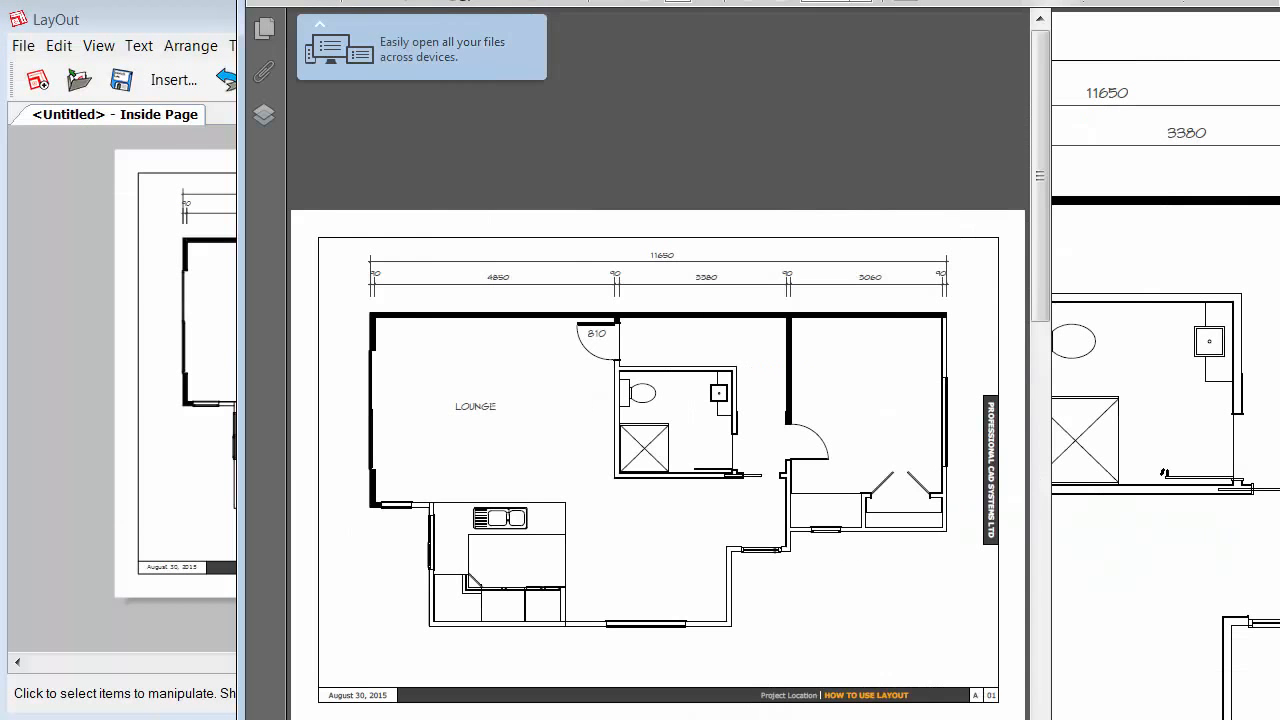
Examine the elevations on page 2 of the exported PDF up close, and close the PDF viewer
left_click_drag(470, 0, 281, 43)
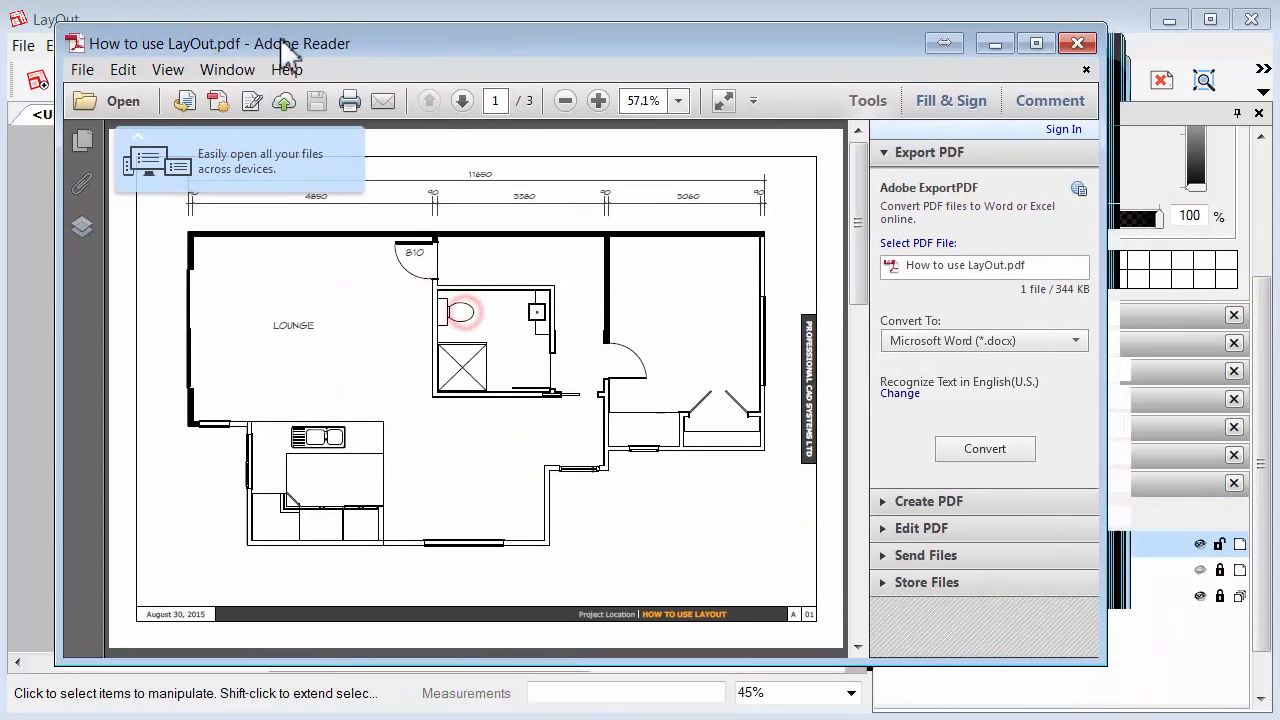
left_click(458, 101)
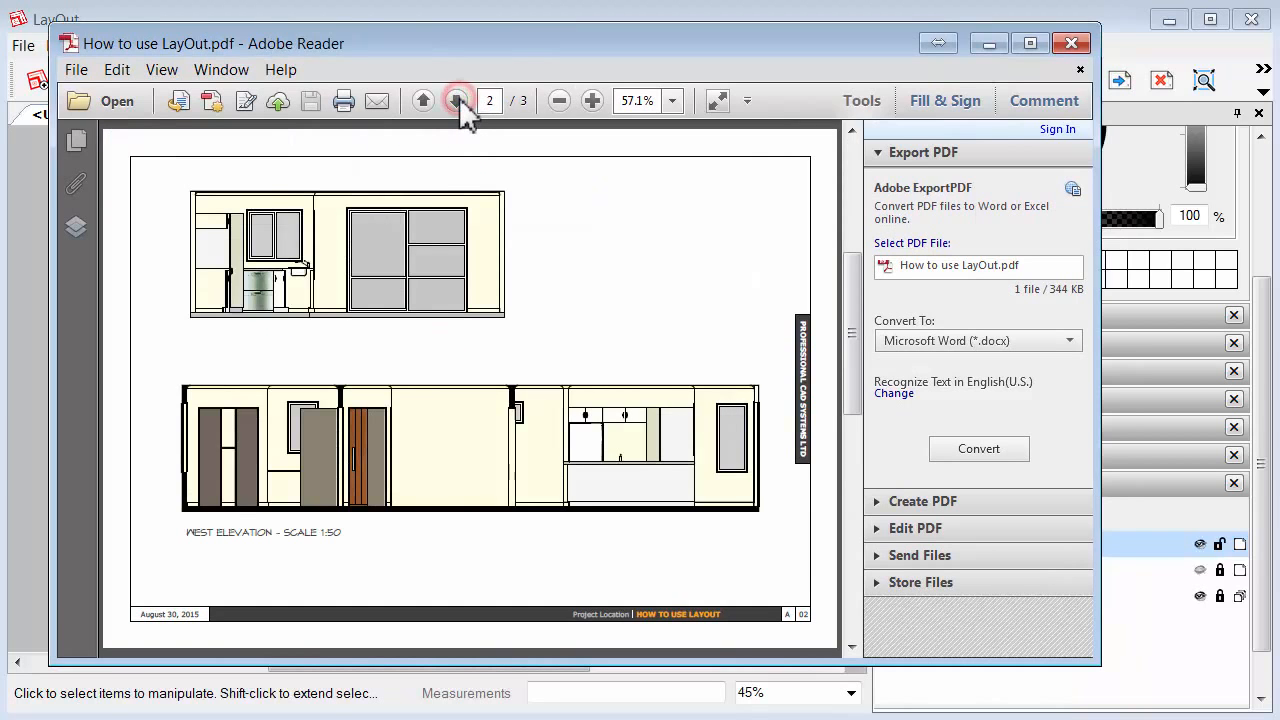
left_click(593, 101)
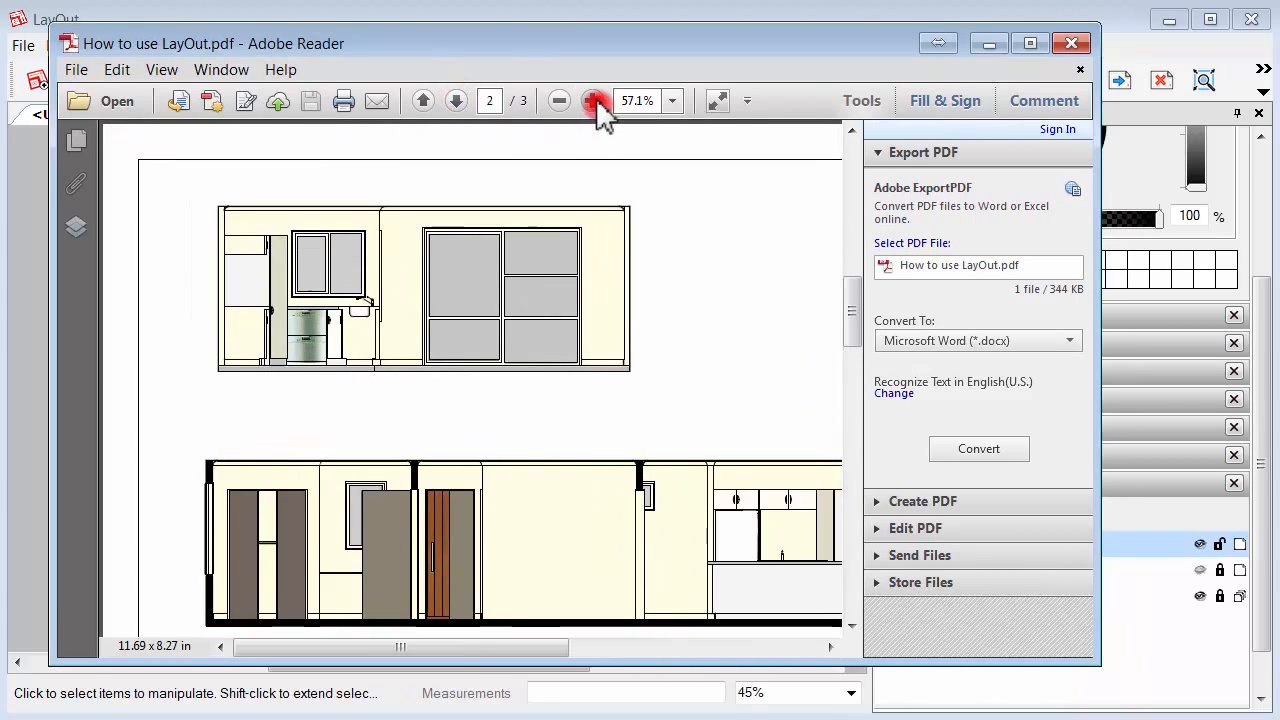
left_click(593, 101)
scroll(413, 379, "left", 10)
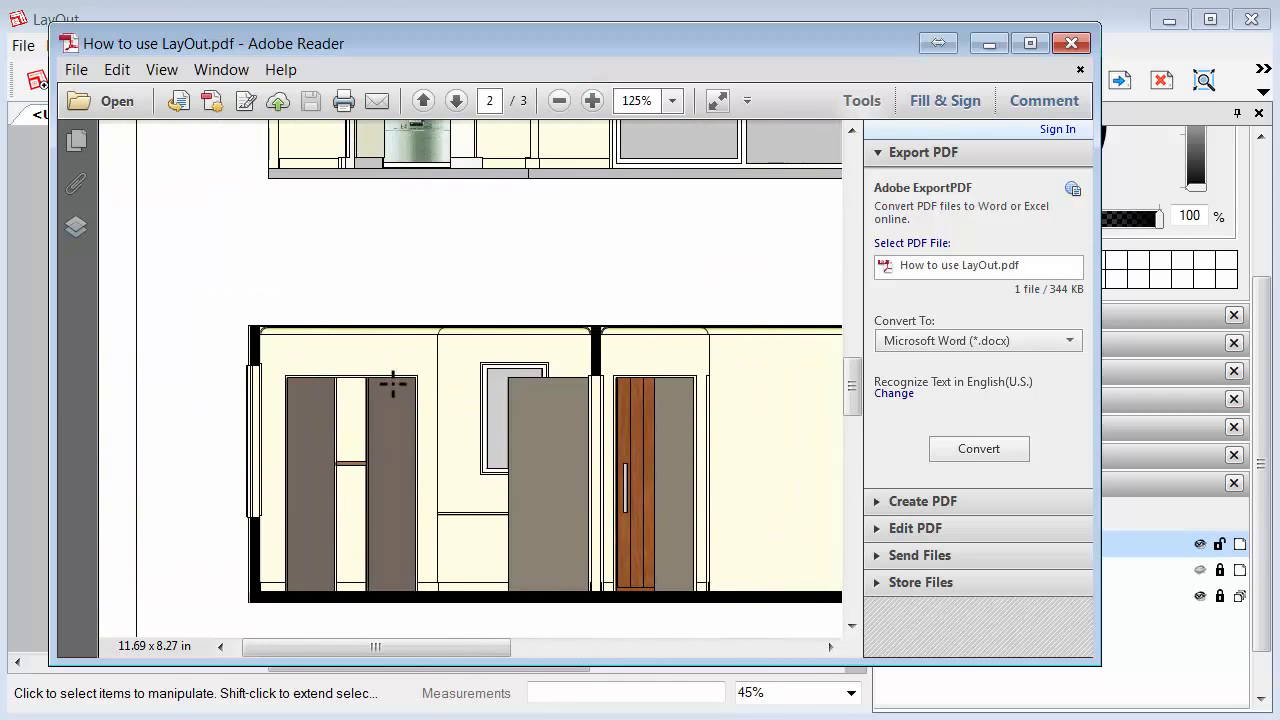
scroll(445, 343, "up", 5)
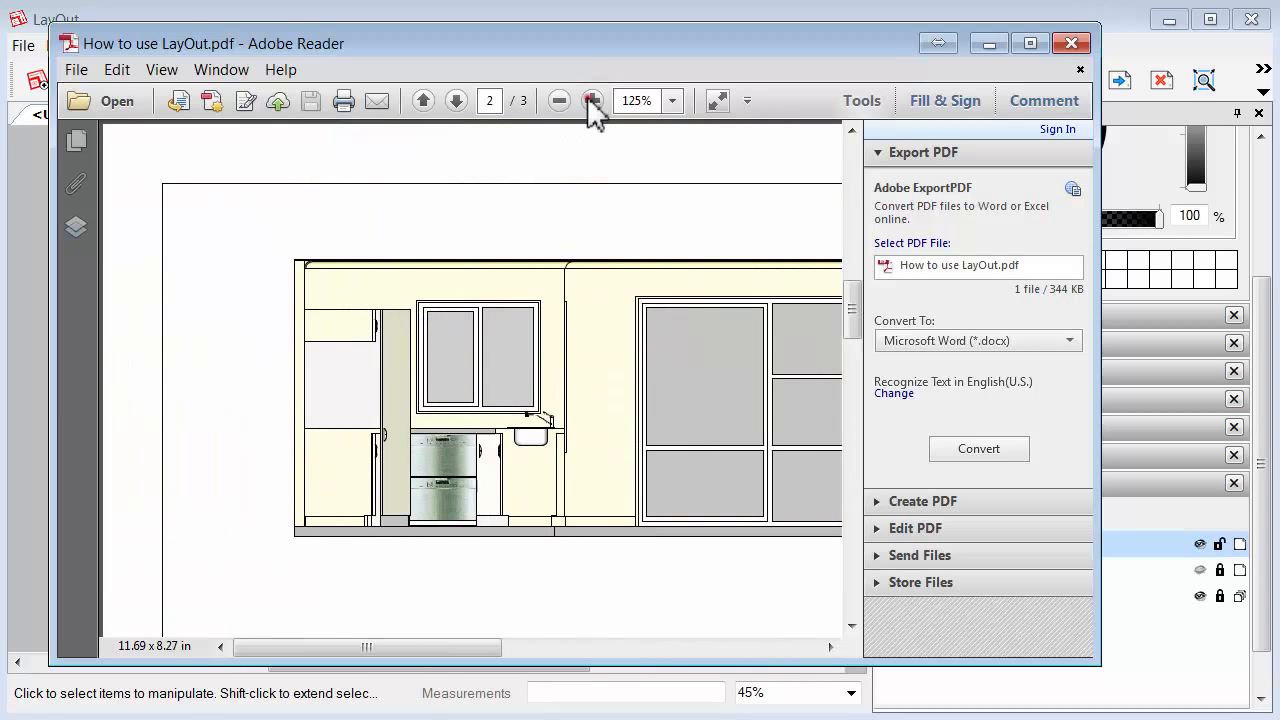
left_click(591, 101)
scroll(487, 337, "right", 6)
scroll(487, 337, "down", 4)
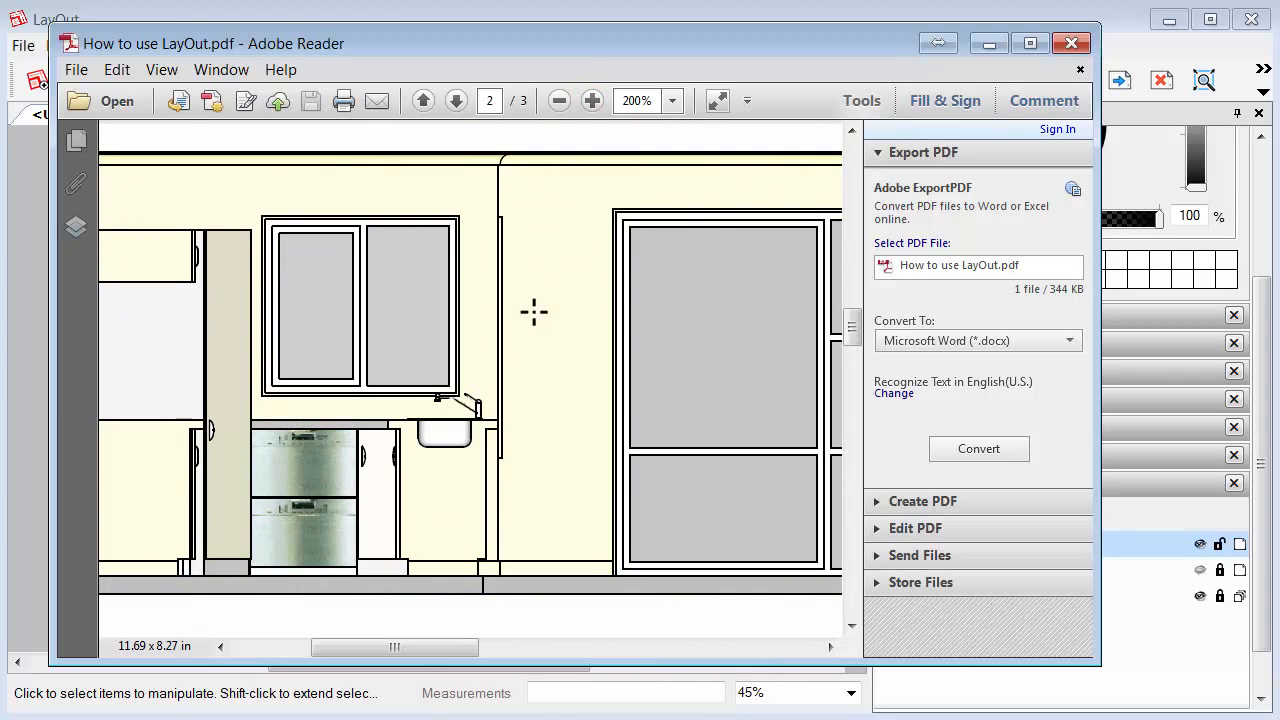
left_click(558, 101)
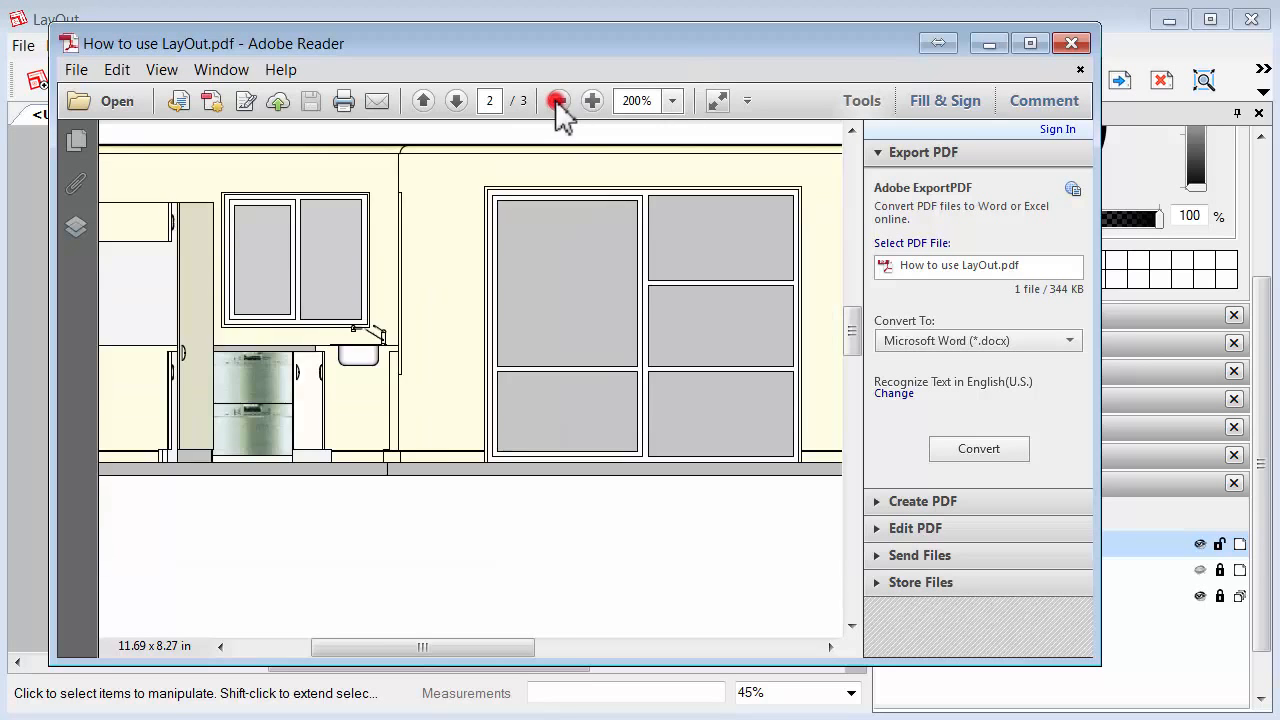
left_click(558, 101)
left_click(557, 101)
left_click(557, 101)
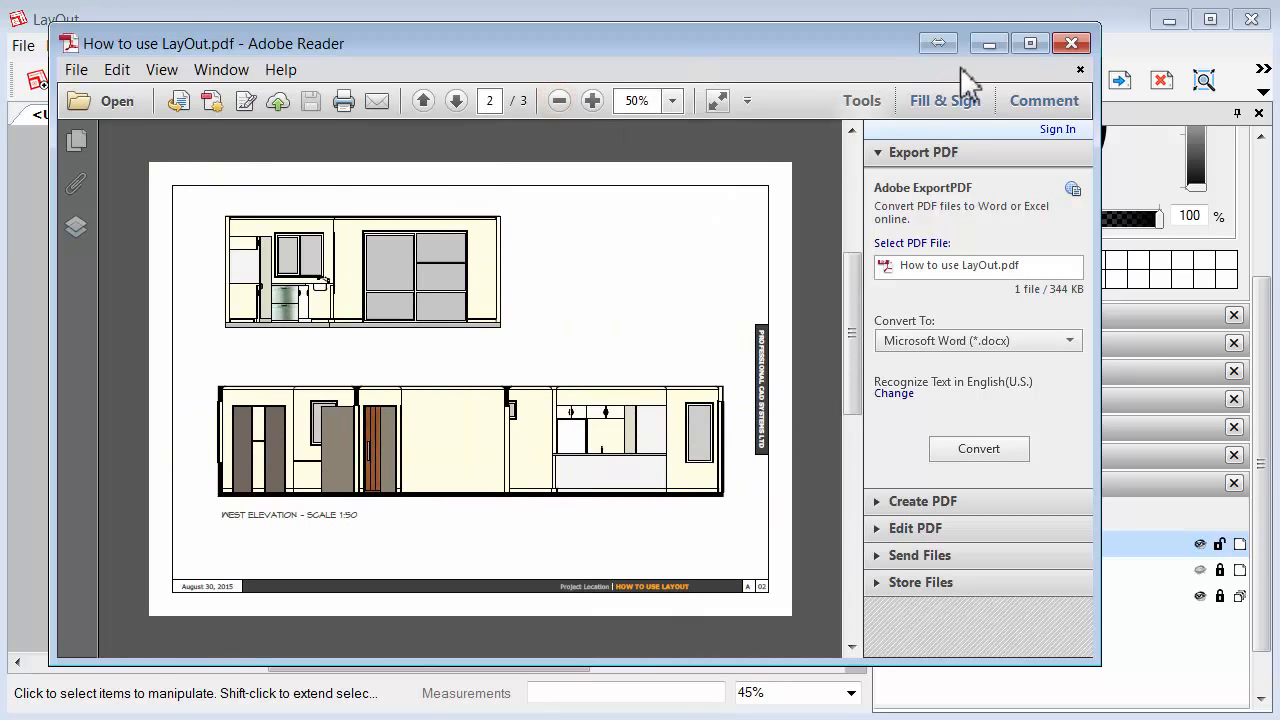
left_click(1070, 44)
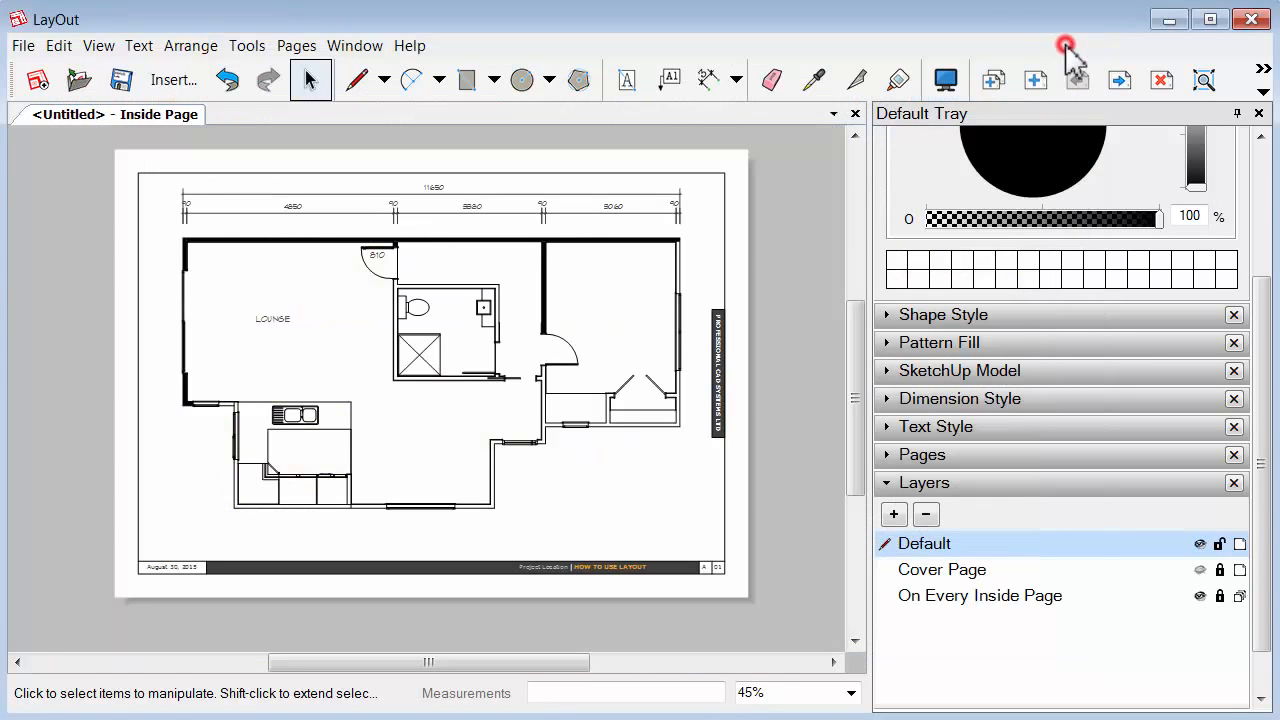
Open the floor plan viewport's model in SketchUp, declining the read-only copy in favour of the already open SketchUp File.skp
right_click(437, 323)
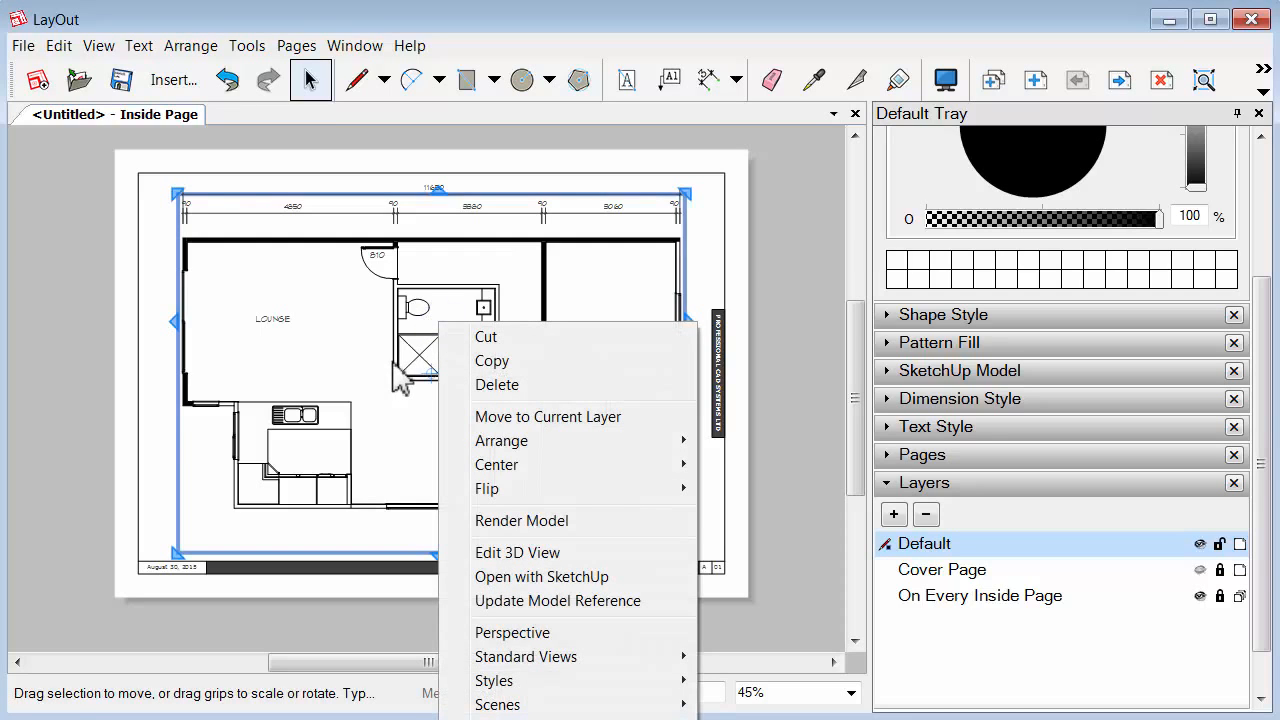
left_click(522, 577)
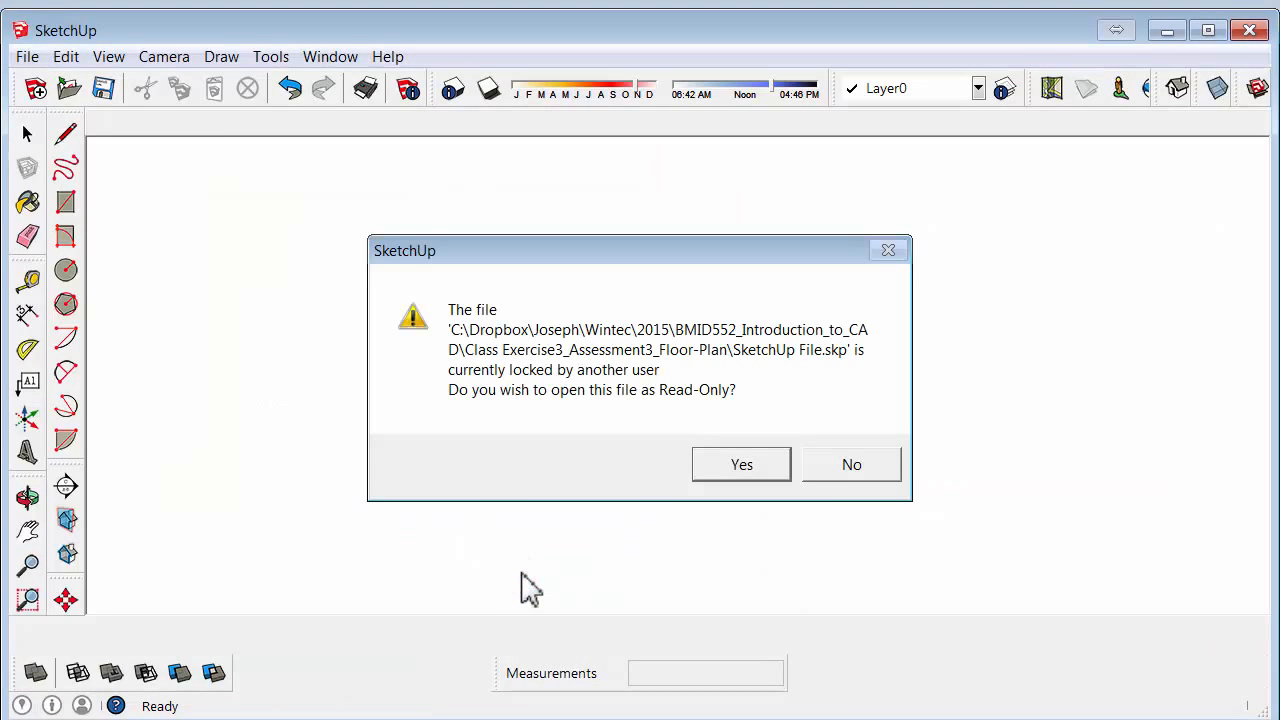
left_click(851, 466)
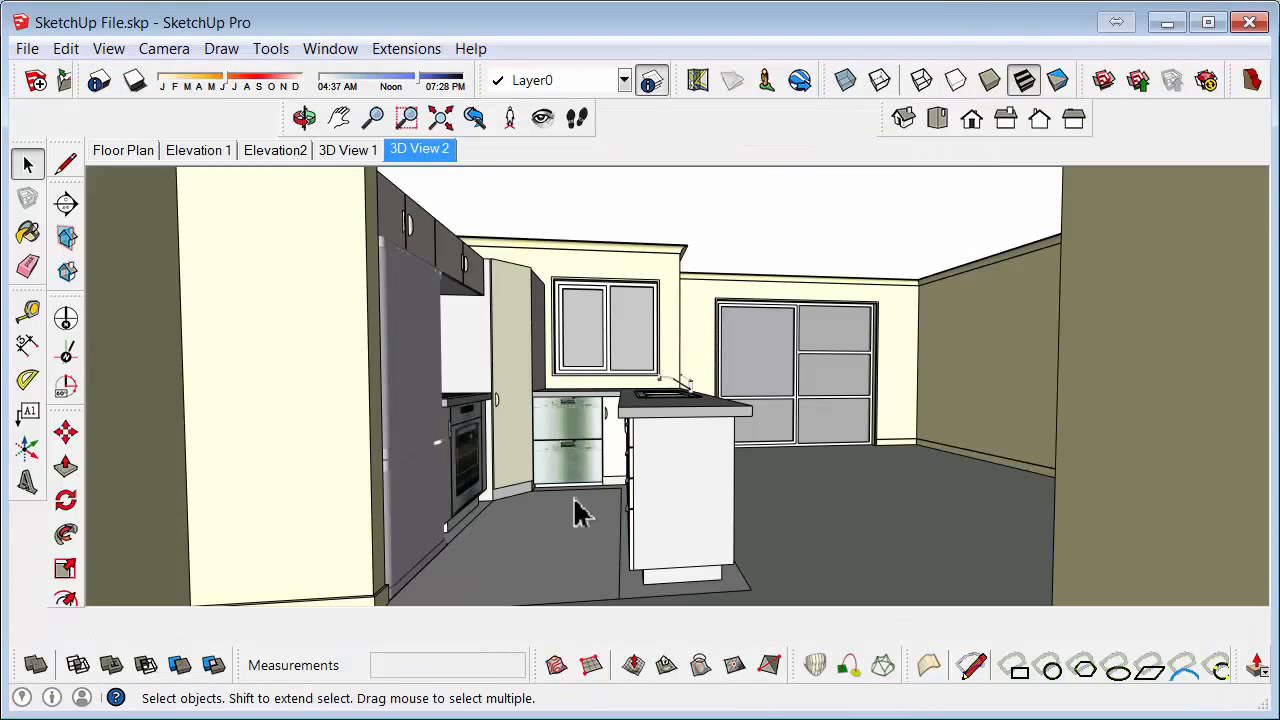
Draw a small circle on the kitchen island's worktop near its free end
middle_click_drag(622, 478, 735, 434)
scroll(817, 558, "up", 5)
key("c")
scroll(727, 400, "up", 3)
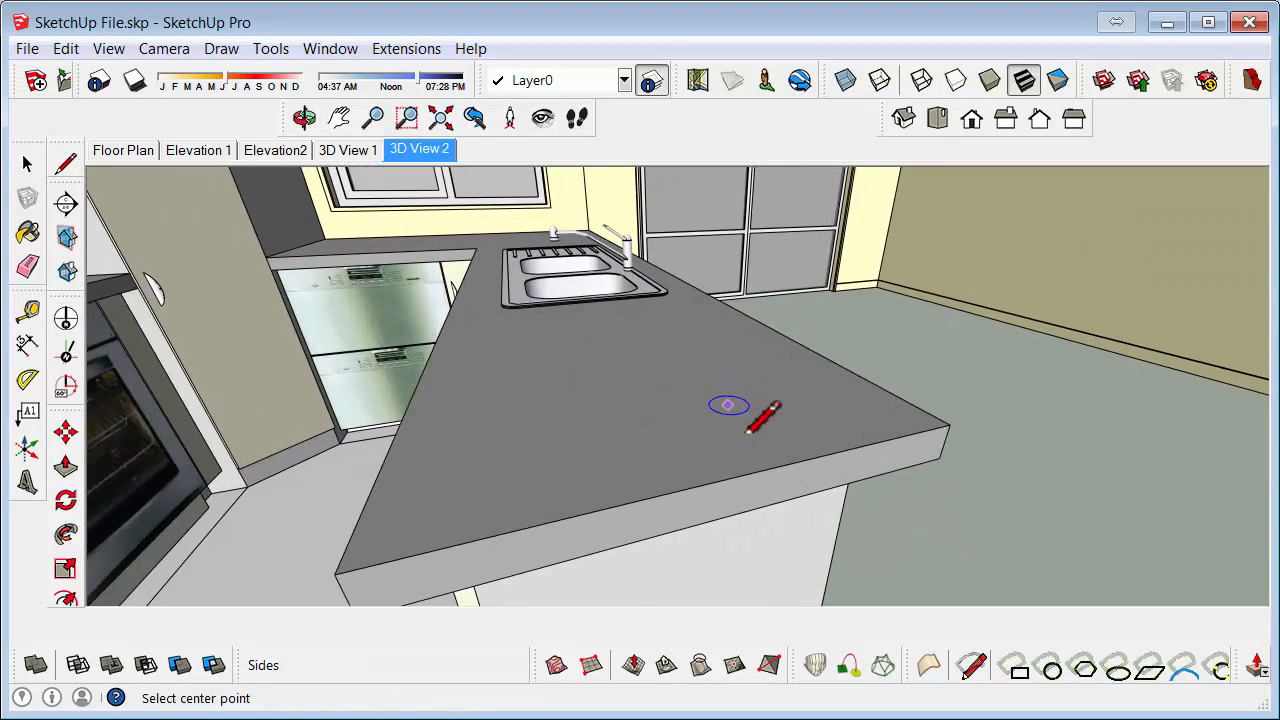
left_click(741, 436)
left_click(757, 434)
Push/Pull the circle on the worktop upward into a small upright cylinder
scroll(745, 434, "up", 3)
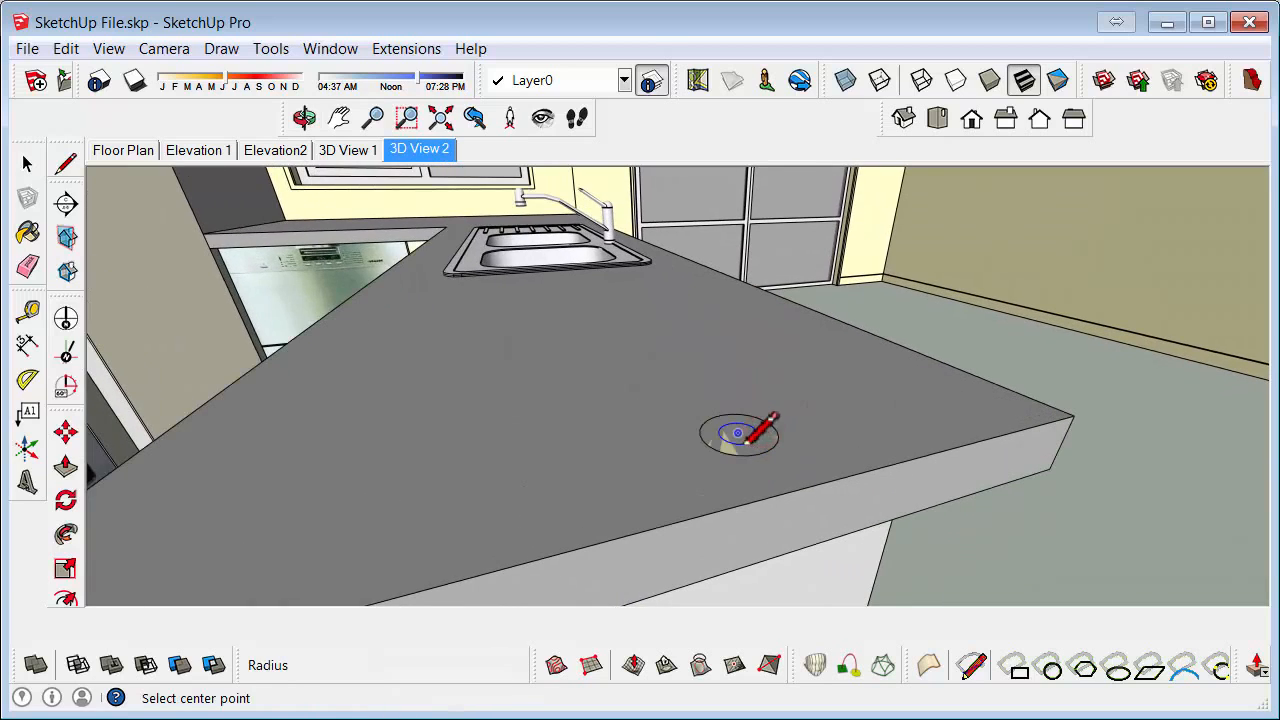
key("p")
left_click(737, 436)
left_click(738, 345)
key("space")
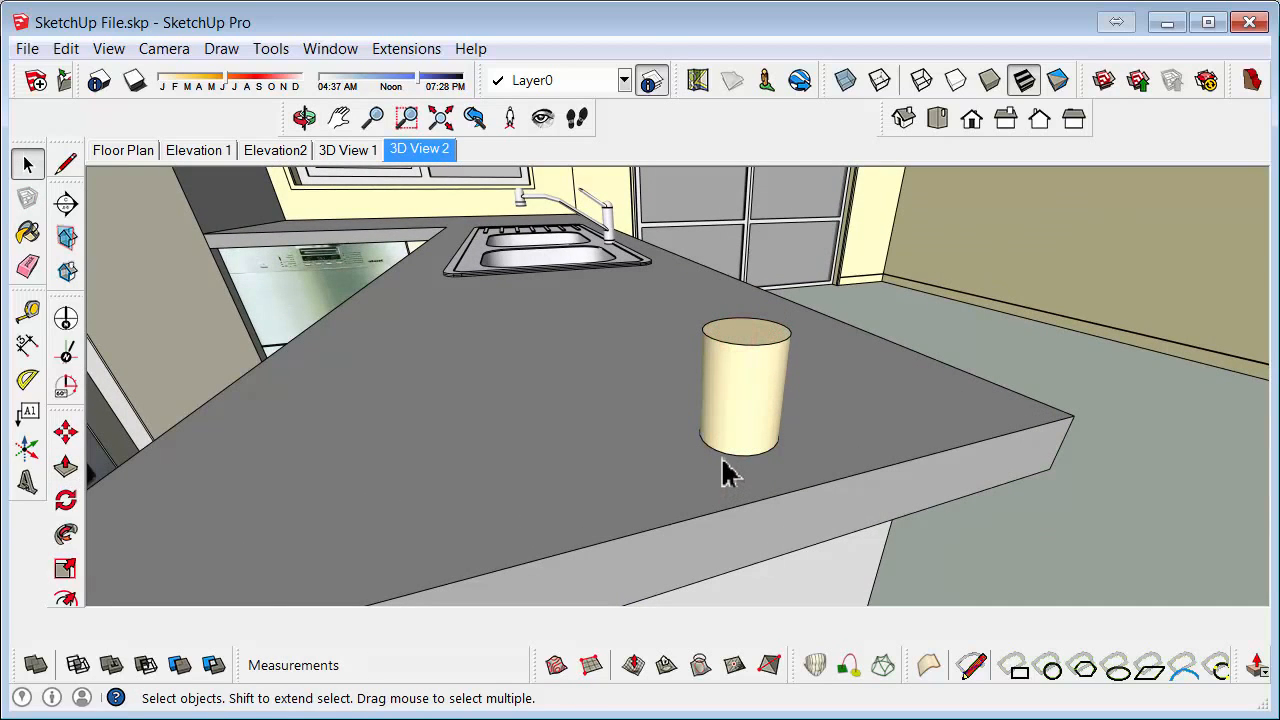
Taper the cylinder into a cup by scaling its base down about the center, and delete its top face
key("s")
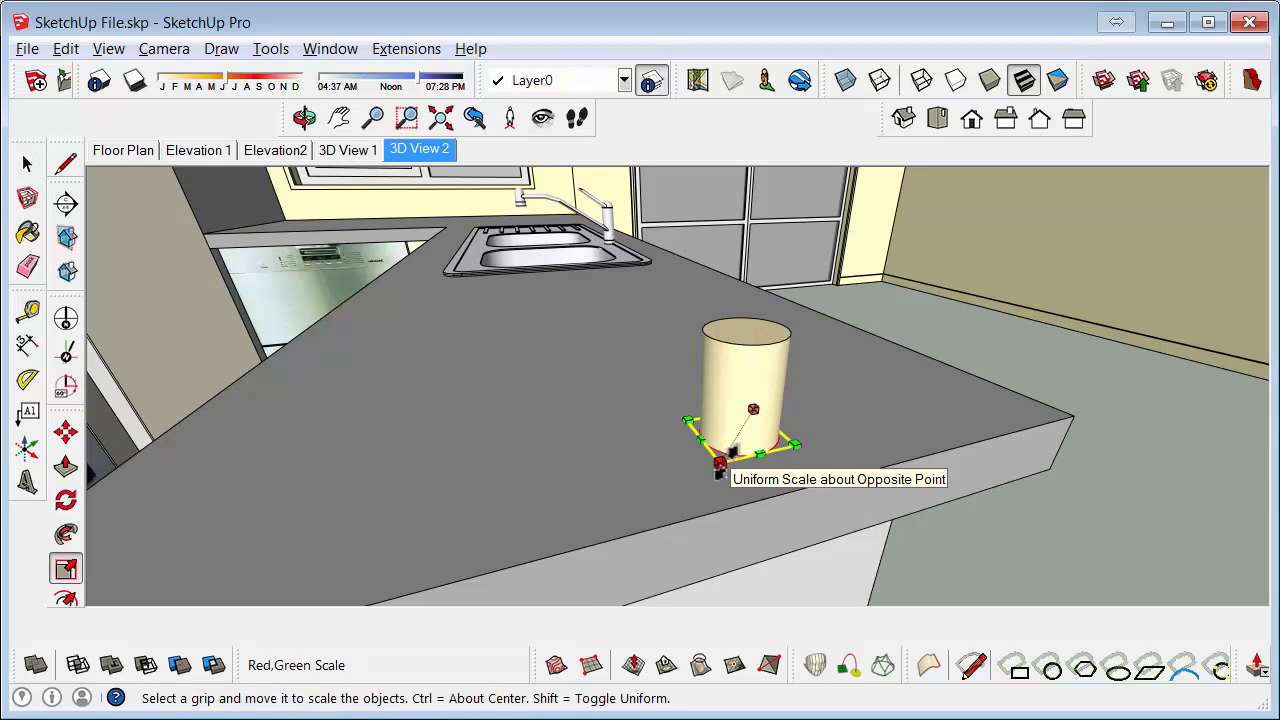
left_click_drag(720, 462, 726, 478)
key("space")
scroll(752, 355, "up", 2)
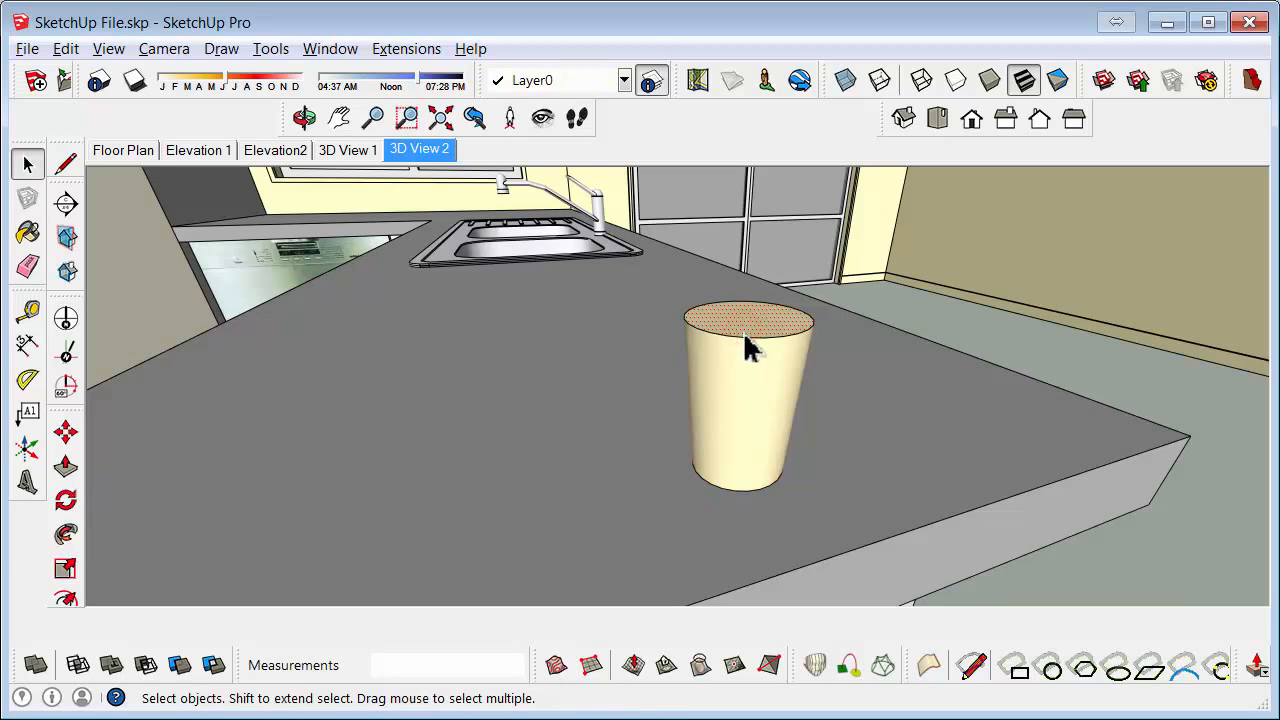
middle_click_drag(605, 465, 718, 530)
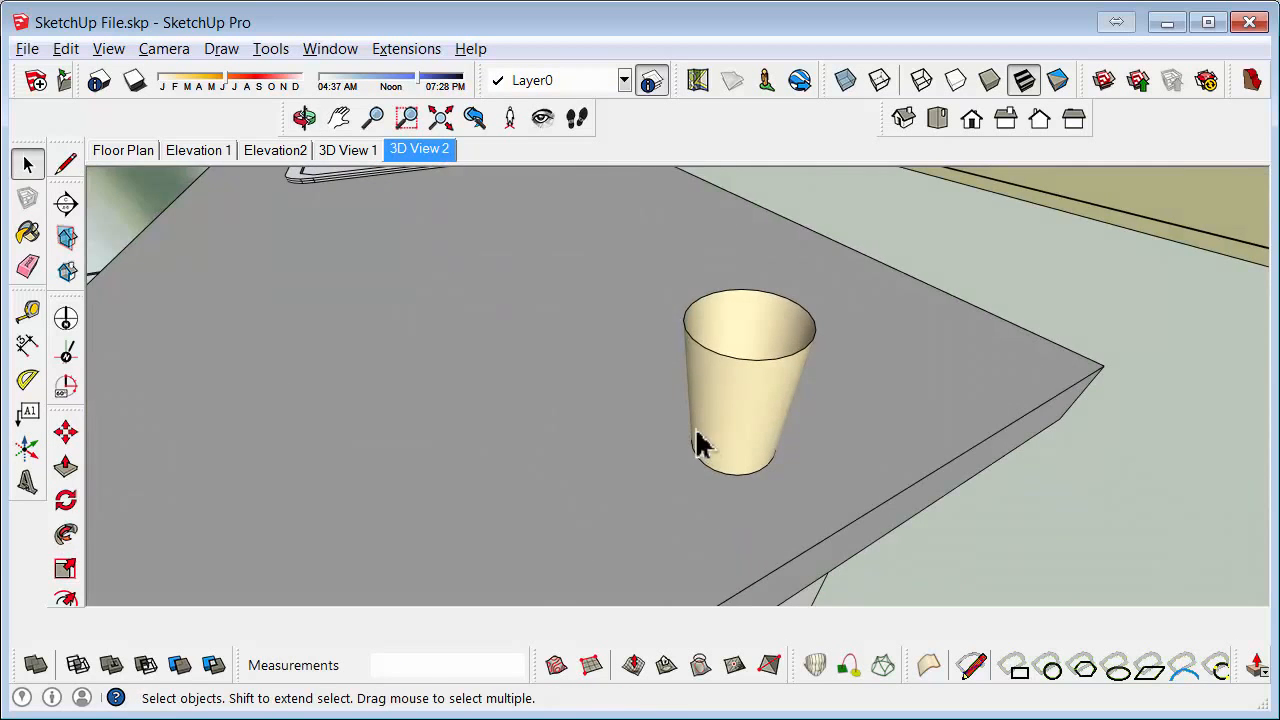
scroll(697, 443, "down", 4)
middle_click_drag(714, 423, 760, 400)
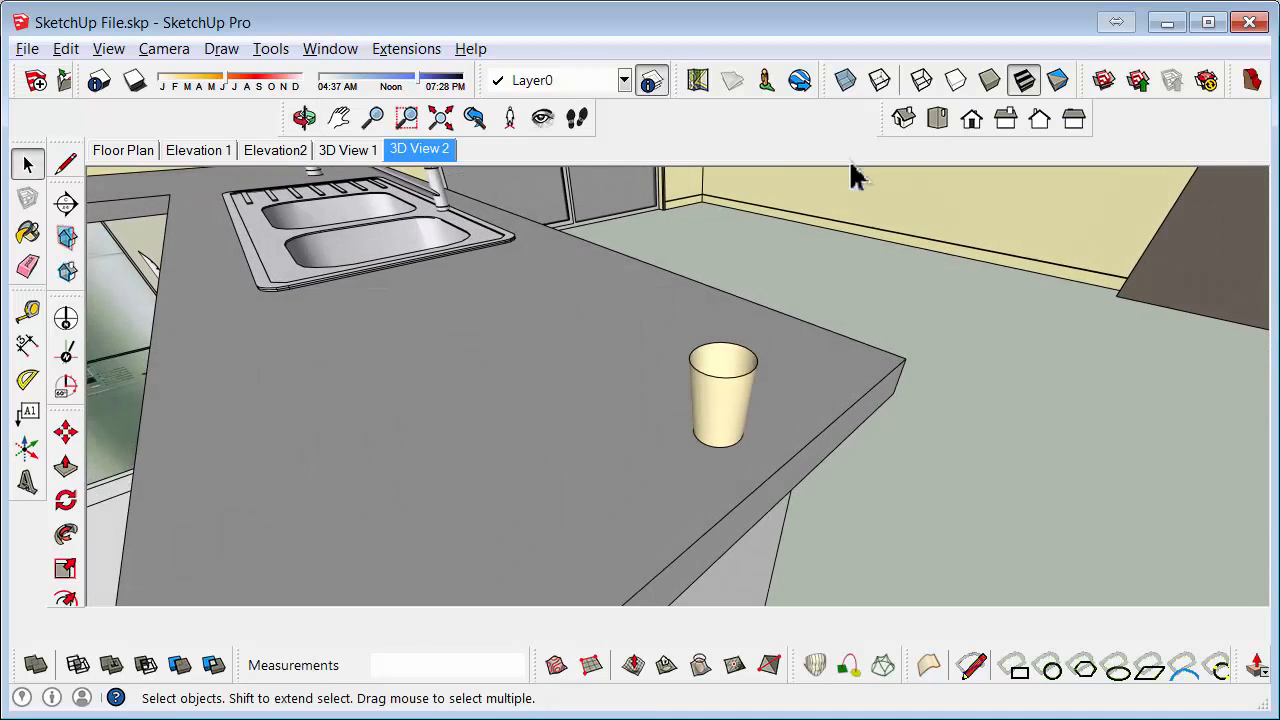
Close SketchUp File.skp with its changes saved, and check the kitchen island in LayOut's floor plan for the cup
left_click(1247, 22)
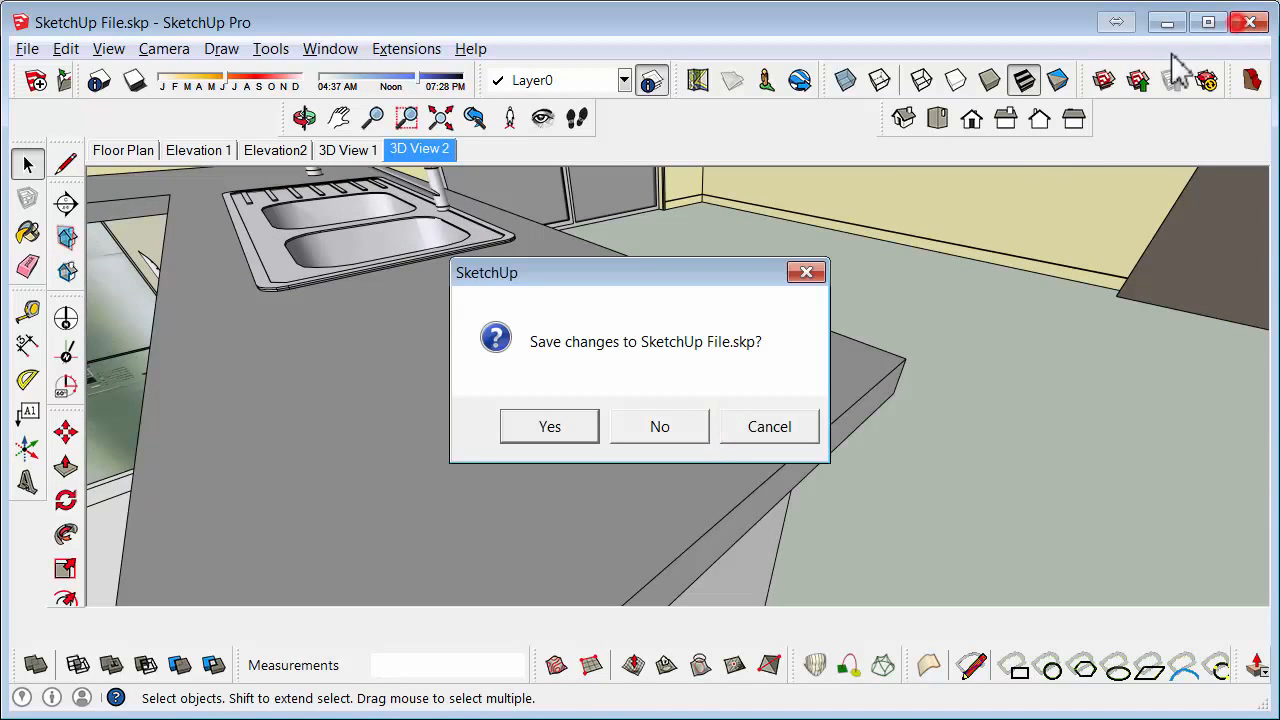
left_click(566, 429)
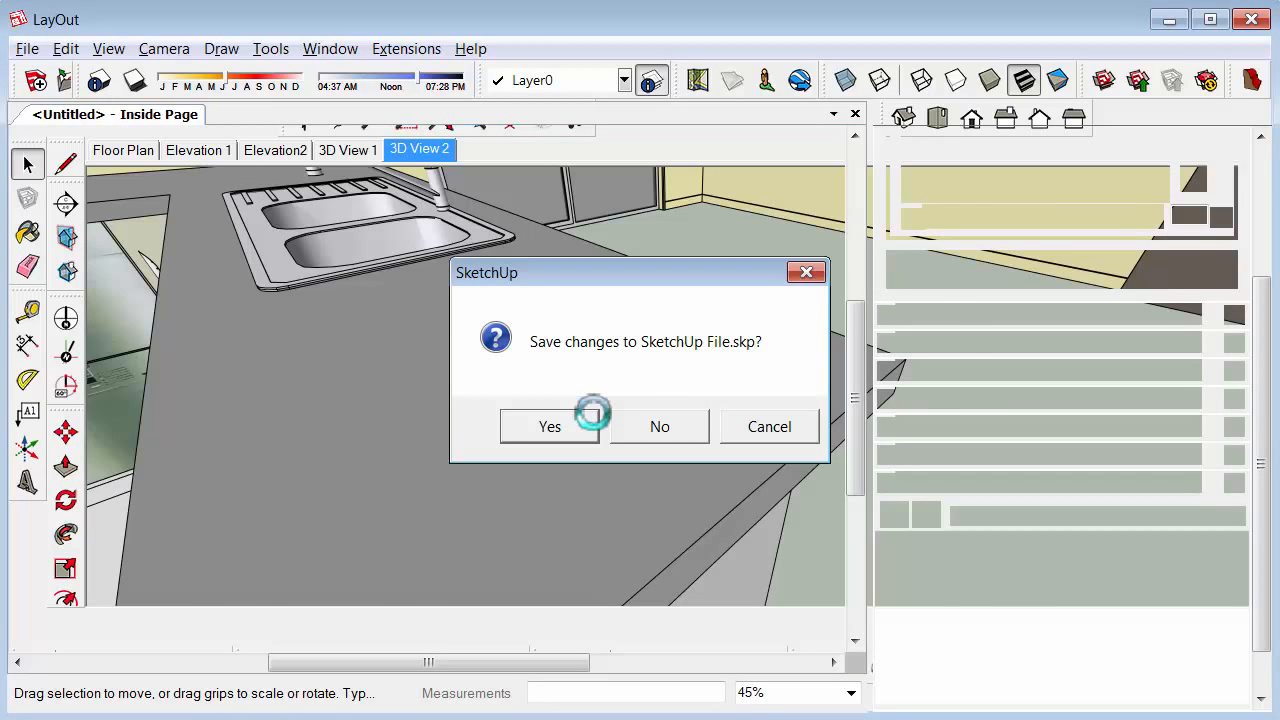
scroll(374, 431, "up", 8)
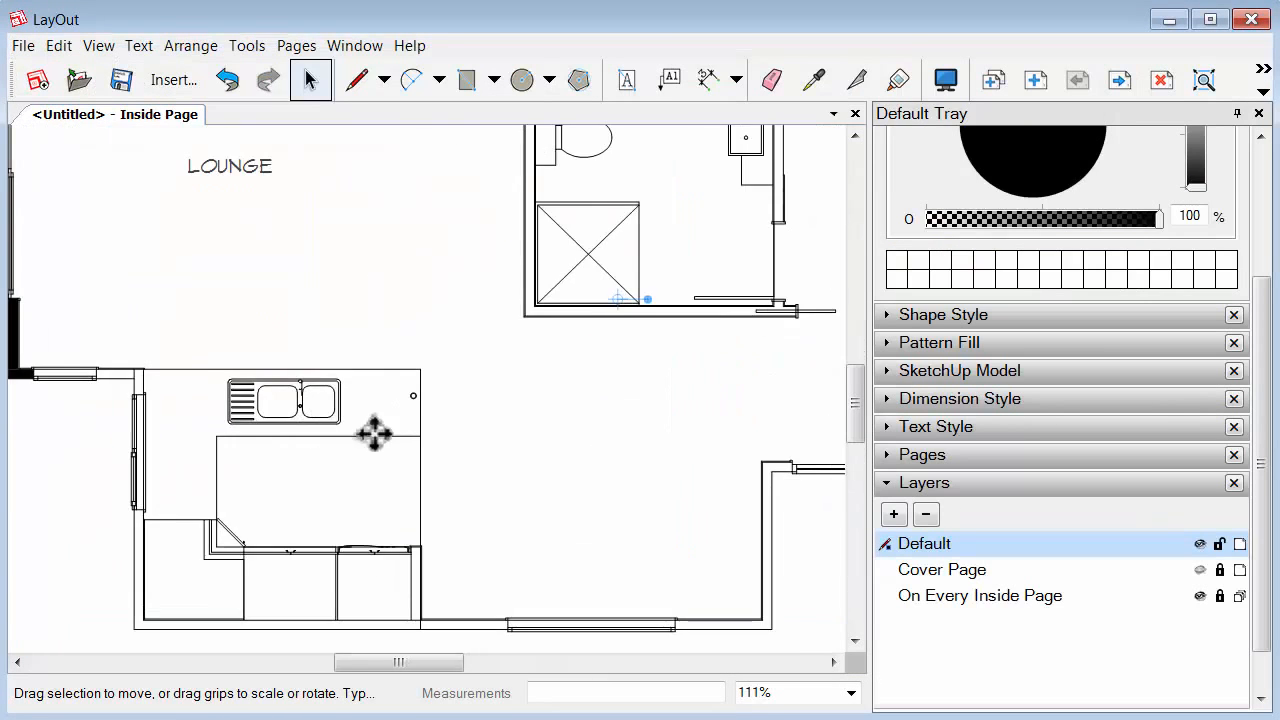
Examine the kitchen island closely in the floor plan and on Page 3's elevations for the cup
scroll(431, 372, "up", 2)
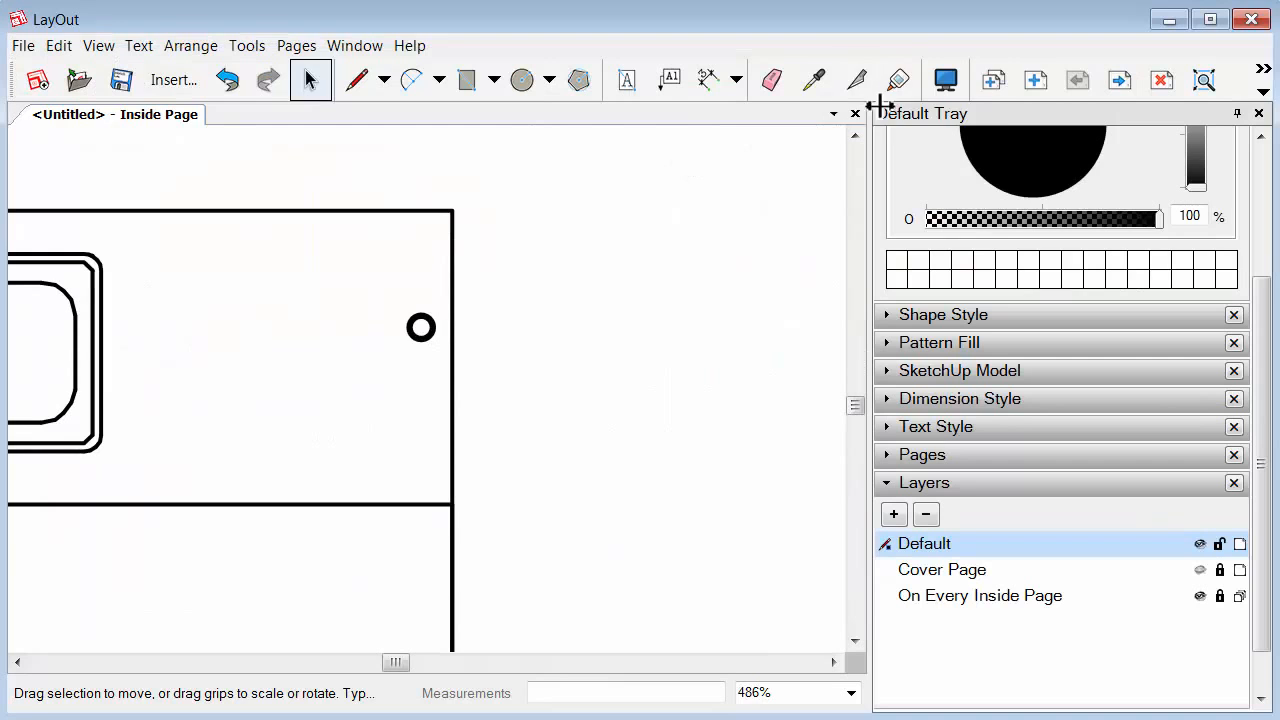
left_click(1119, 80)
scroll(377, 414, "down", 6)
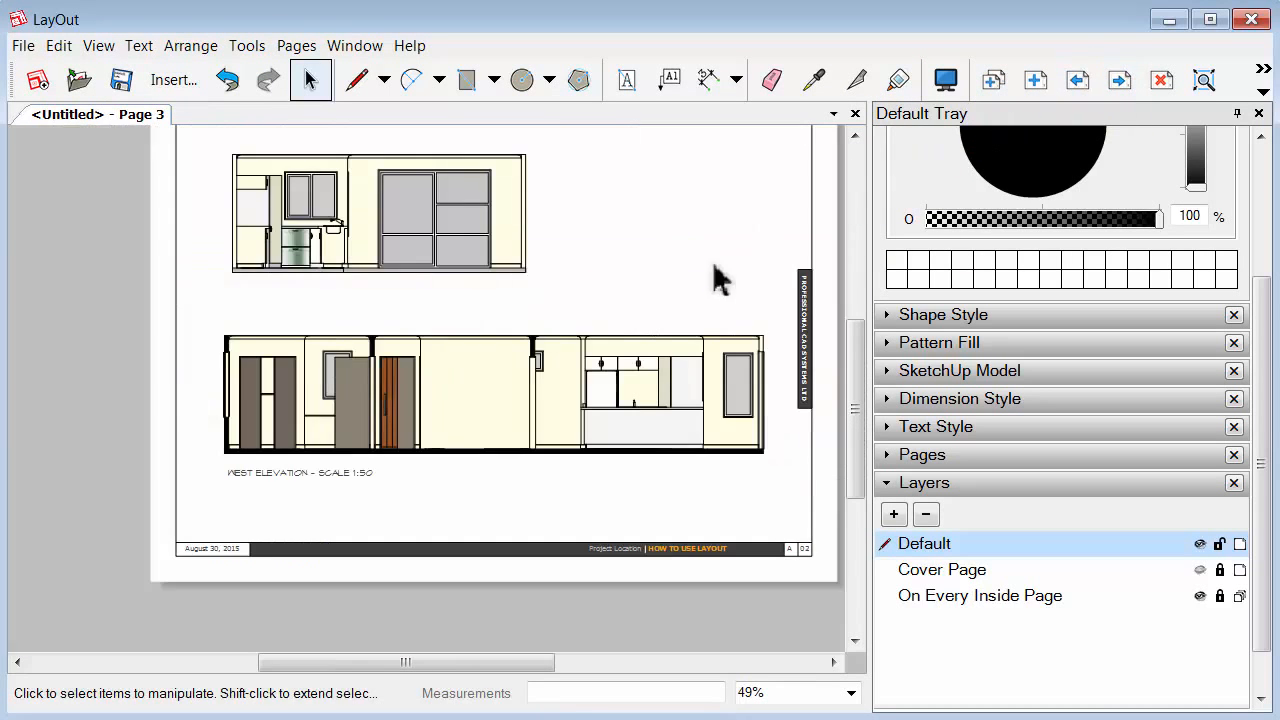
scroll(334, 220, "up", 4)
scroll(340, 235, "up", 2)
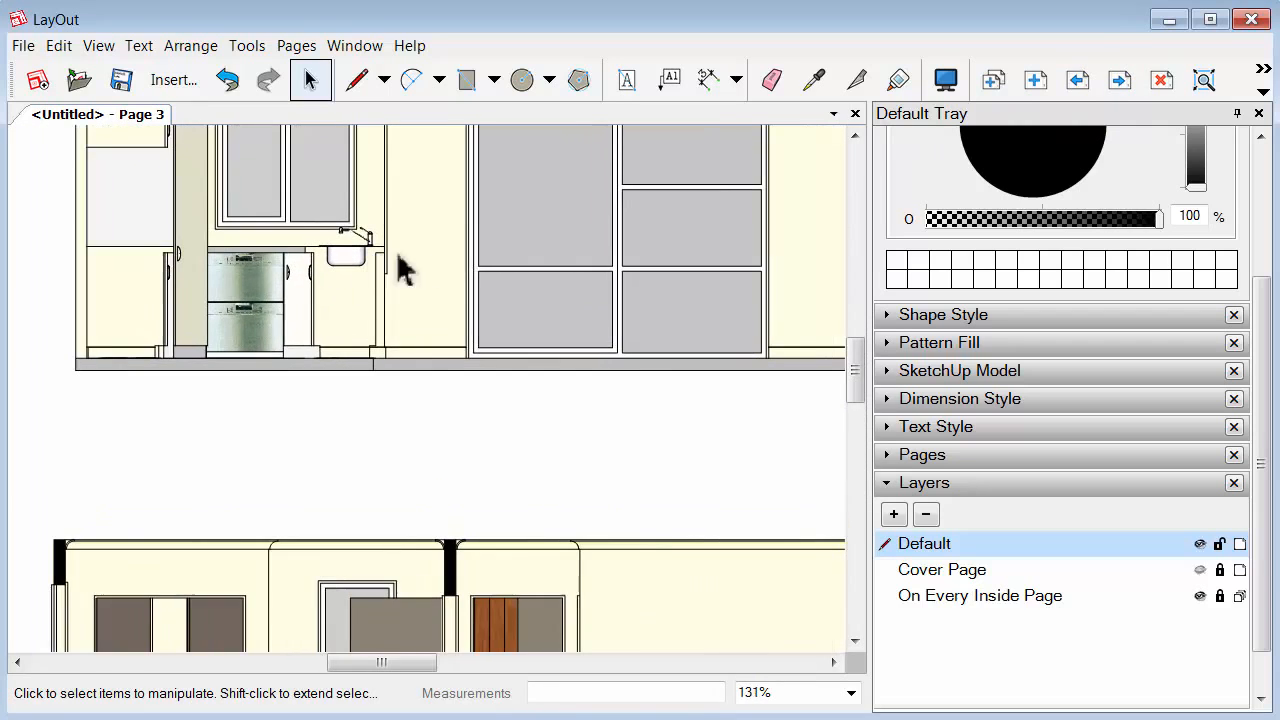
Examine the kitchen island in Page 4's upper 3D view for the cup, and return to the whole page
left_click(1119, 80)
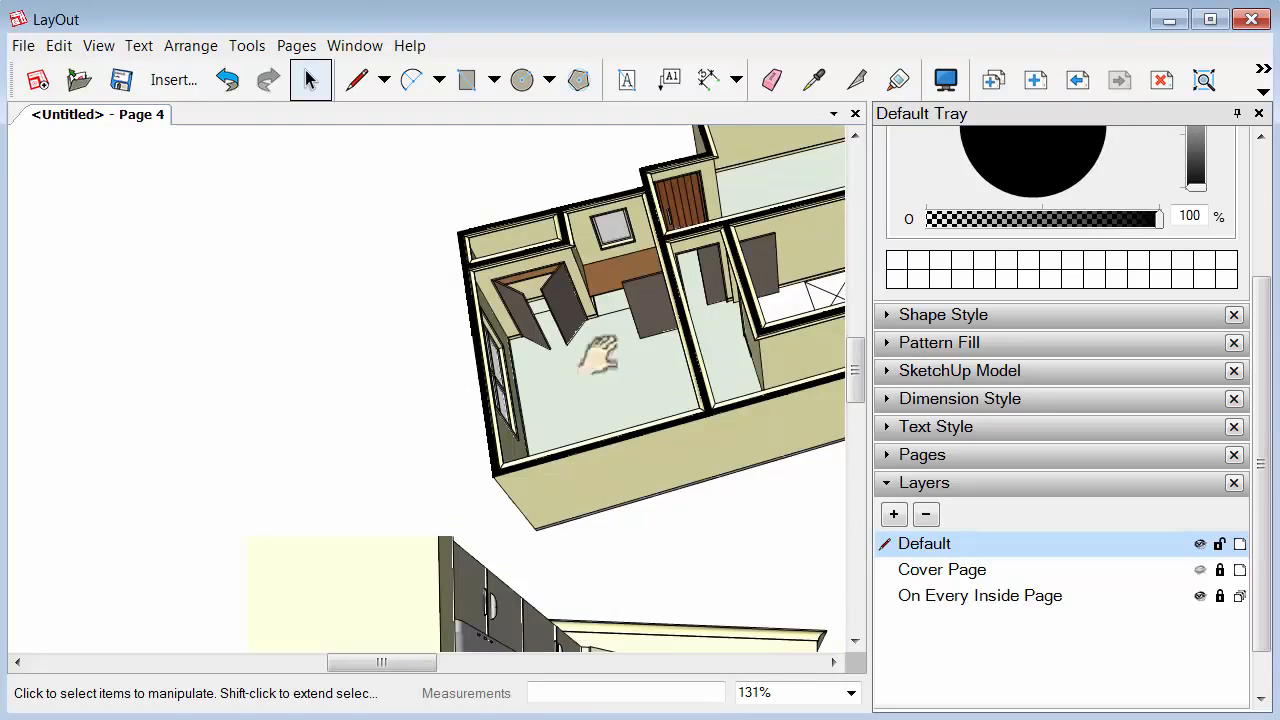
scroll(470, 415, "up", 10)
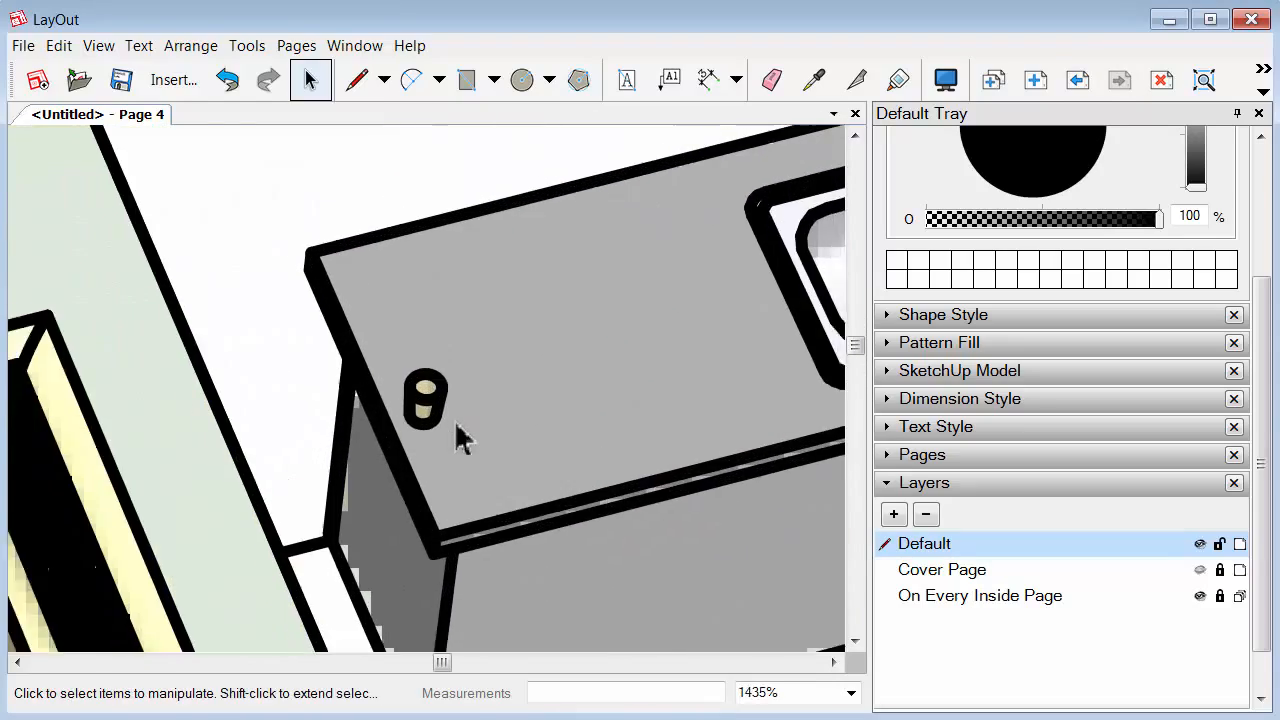
scroll(457, 437, "down", 10)
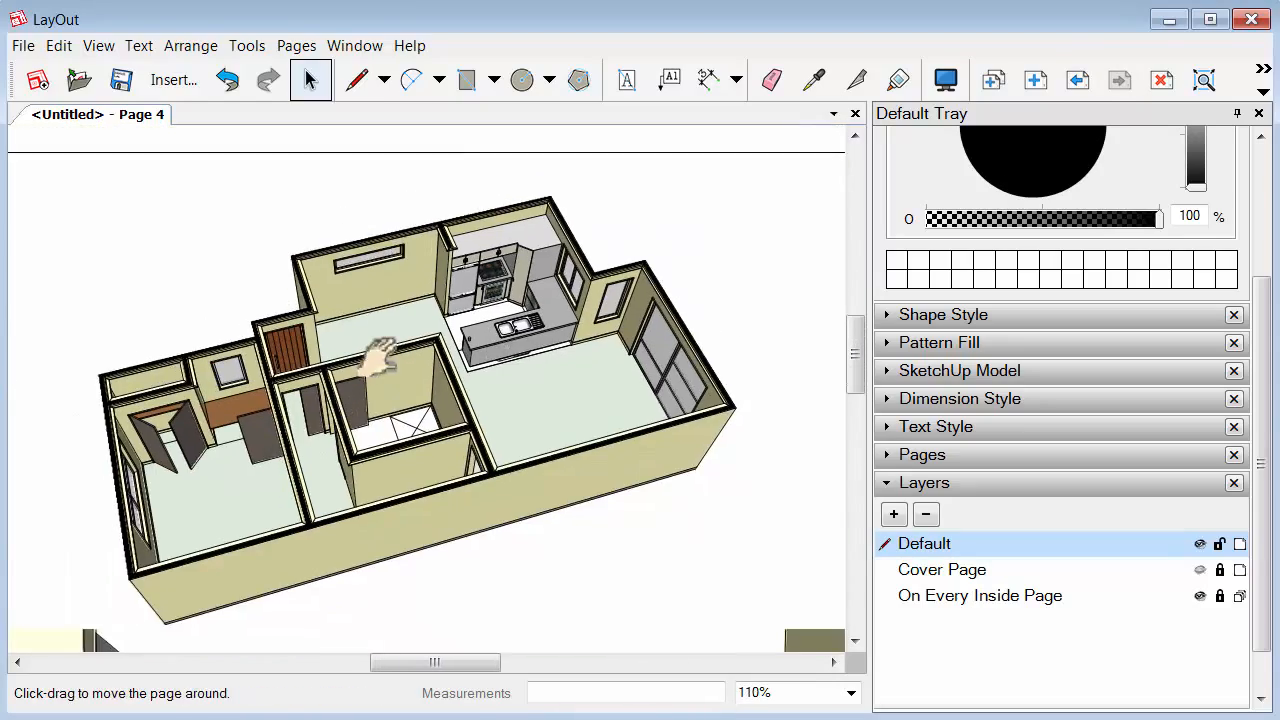
scroll(380, 355, "down", 2)
scroll(379, 355, "down", 2)
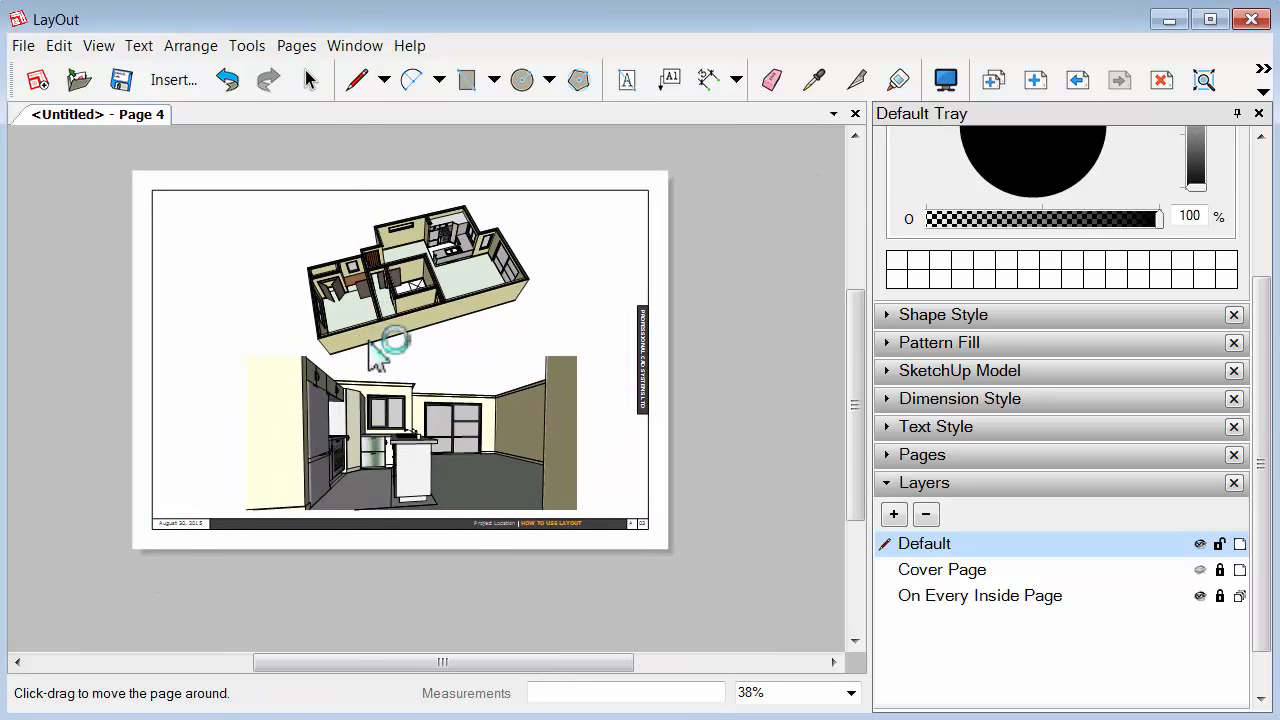
Find the Update Model Reference command for Page 4's upper 3D viewport, and leave it without running it
key("space")
right_click(413, 323)
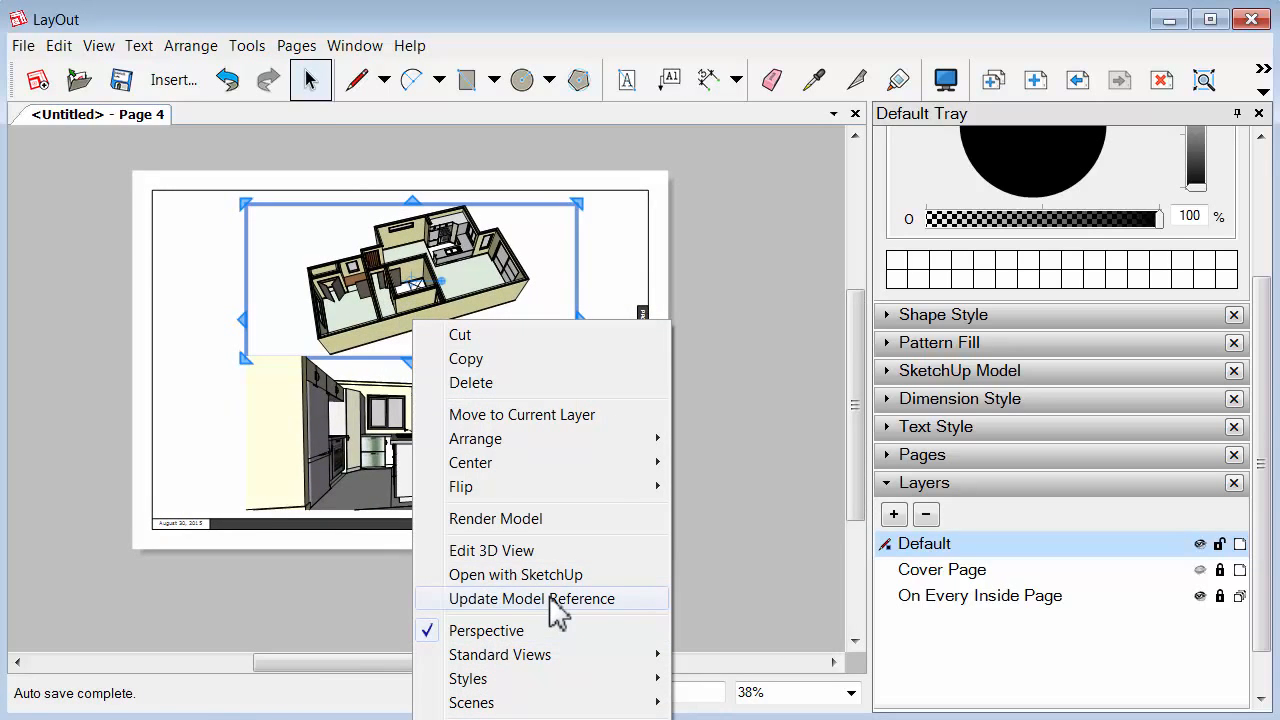
left_click(56, 322)
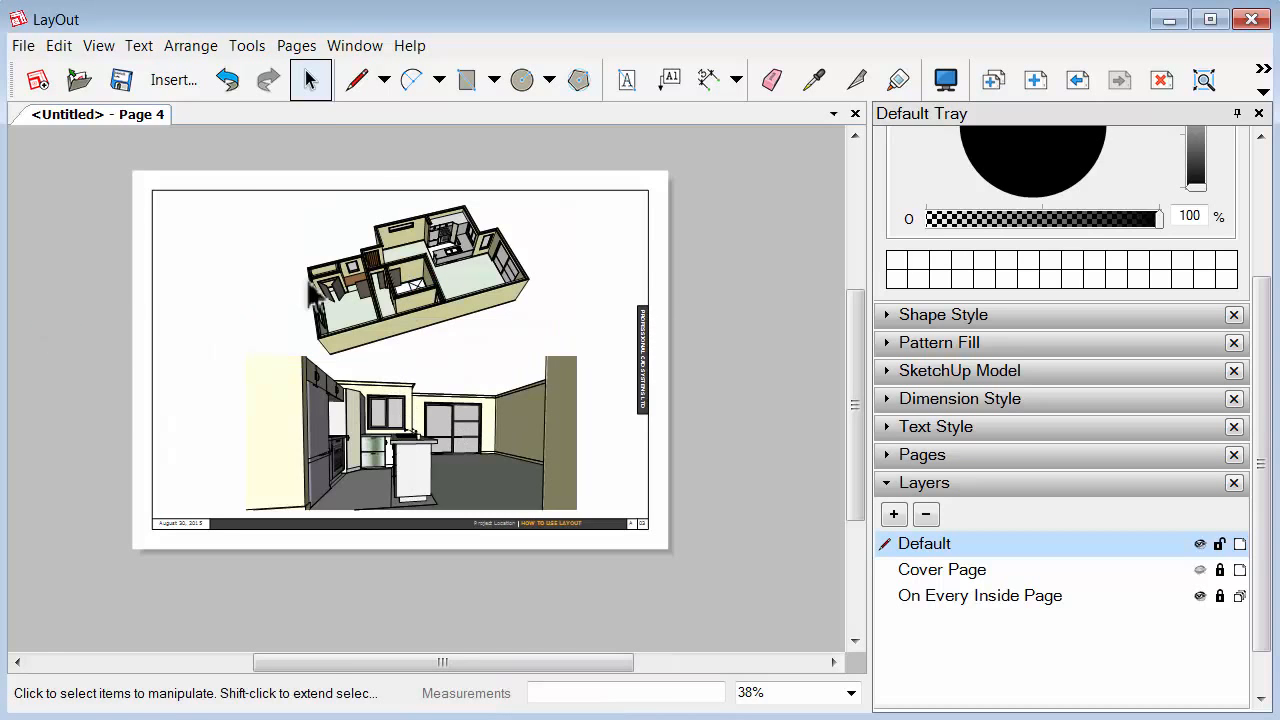
Open the document setup's references and select the SketchUp File.skp entry to check its status
left_click(22, 46)
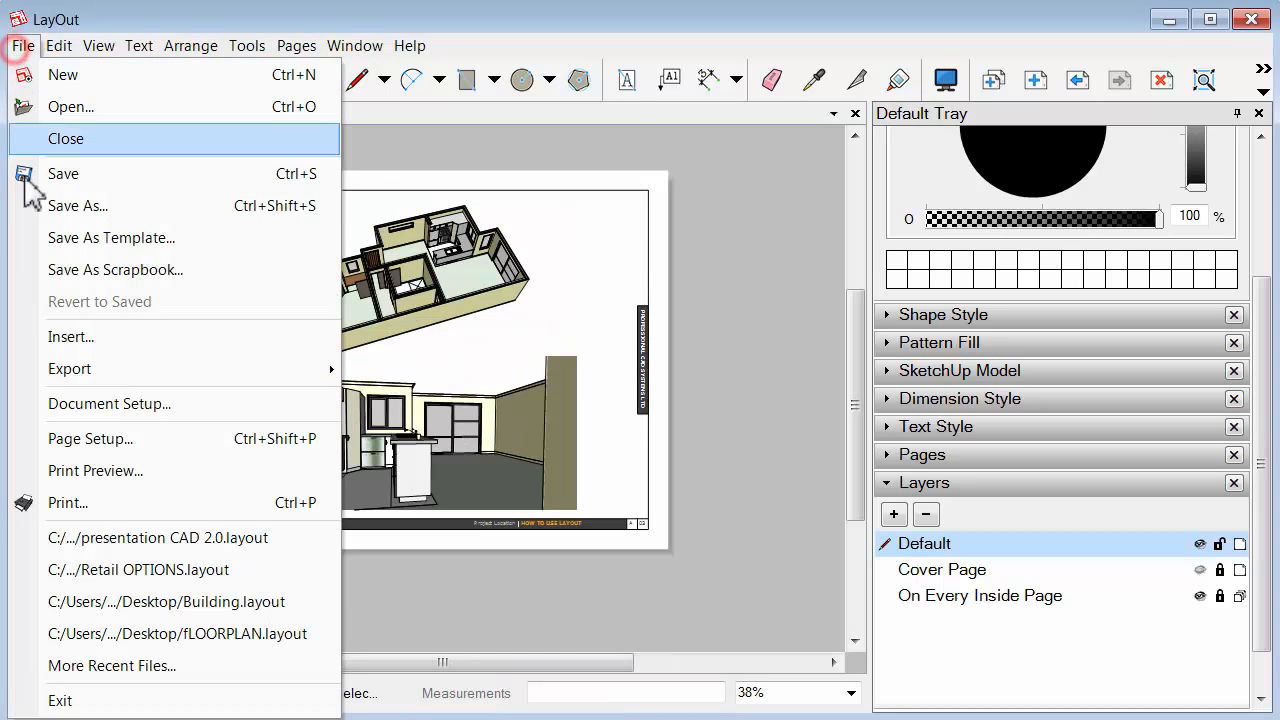
left_click(50, 403)
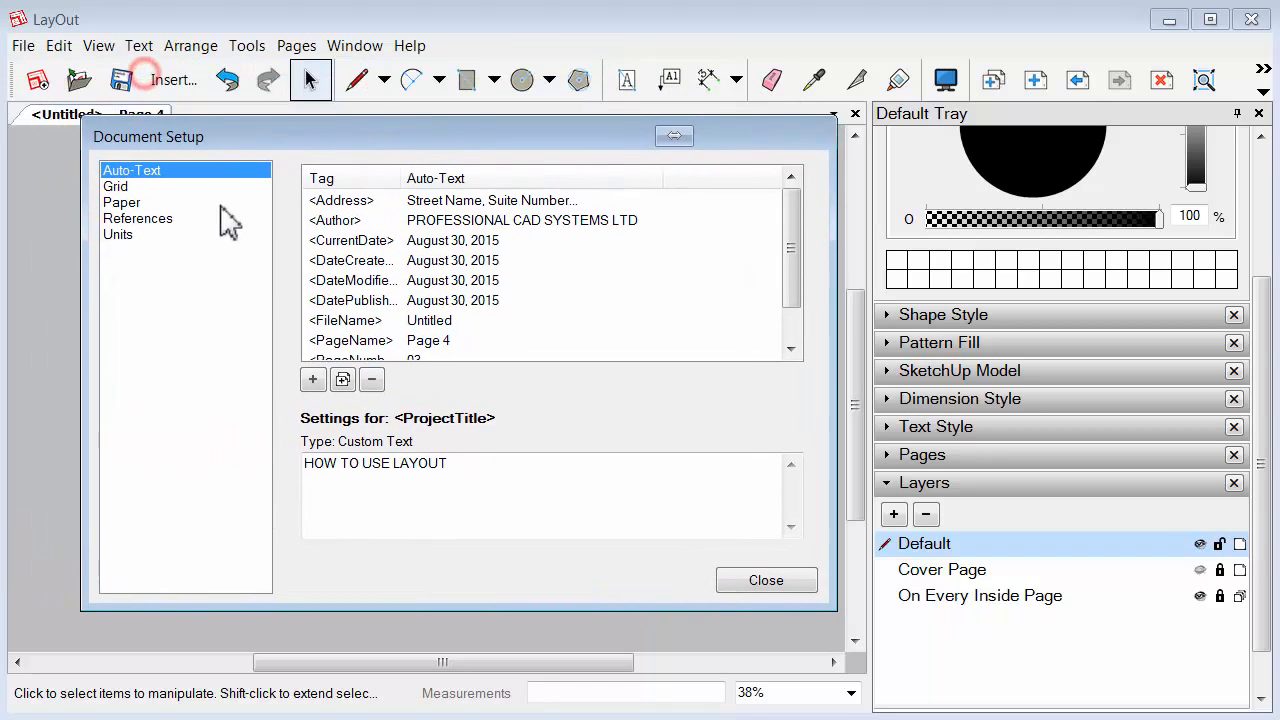
left_click(186, 218)
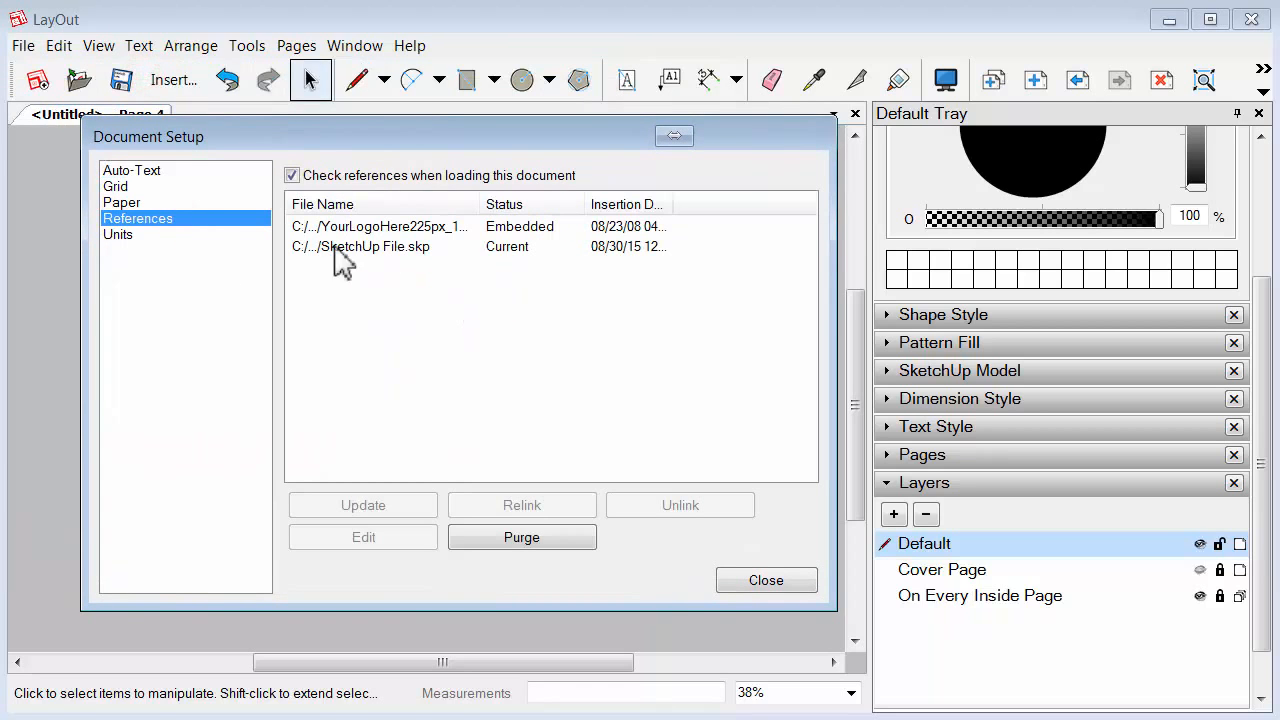
left_click(410, 248)
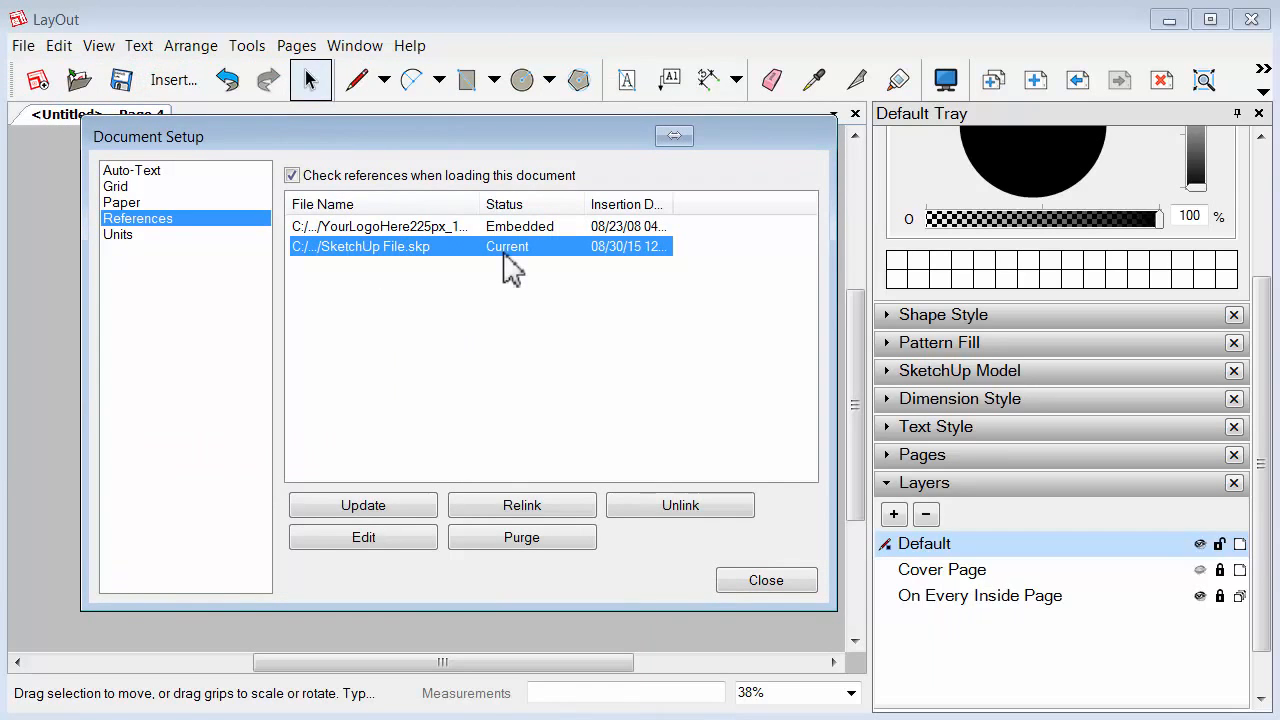
View the Relink file browser for SketchUp File.skp, cancel without choosing a file, and close the document setup
left_click(506, 505)
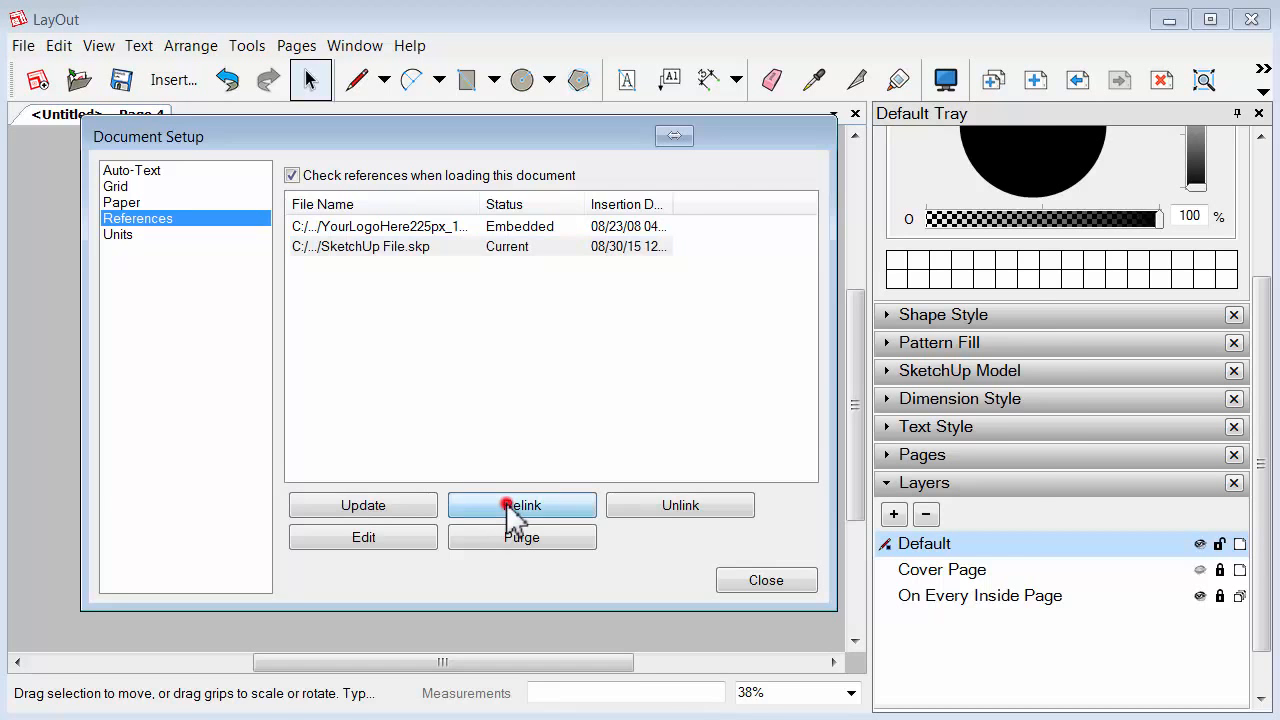
left_click_drag(335, 142, 483, 82)
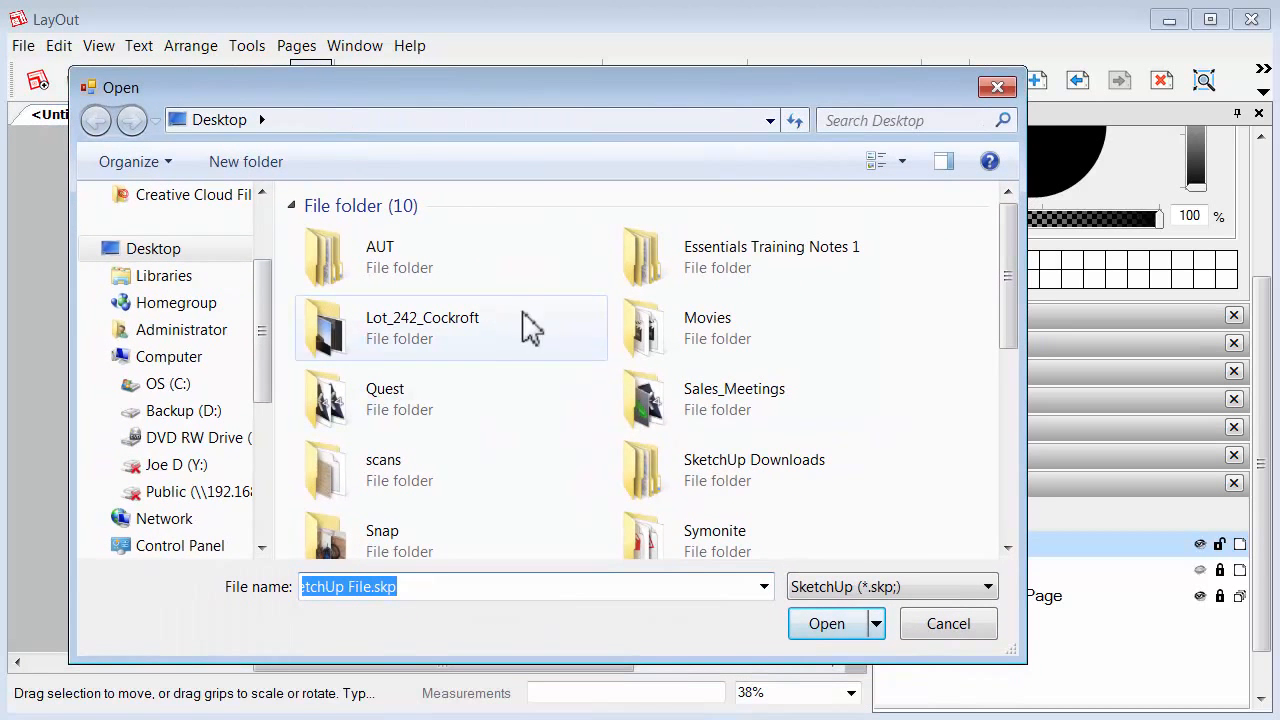
left_click(916, 624)
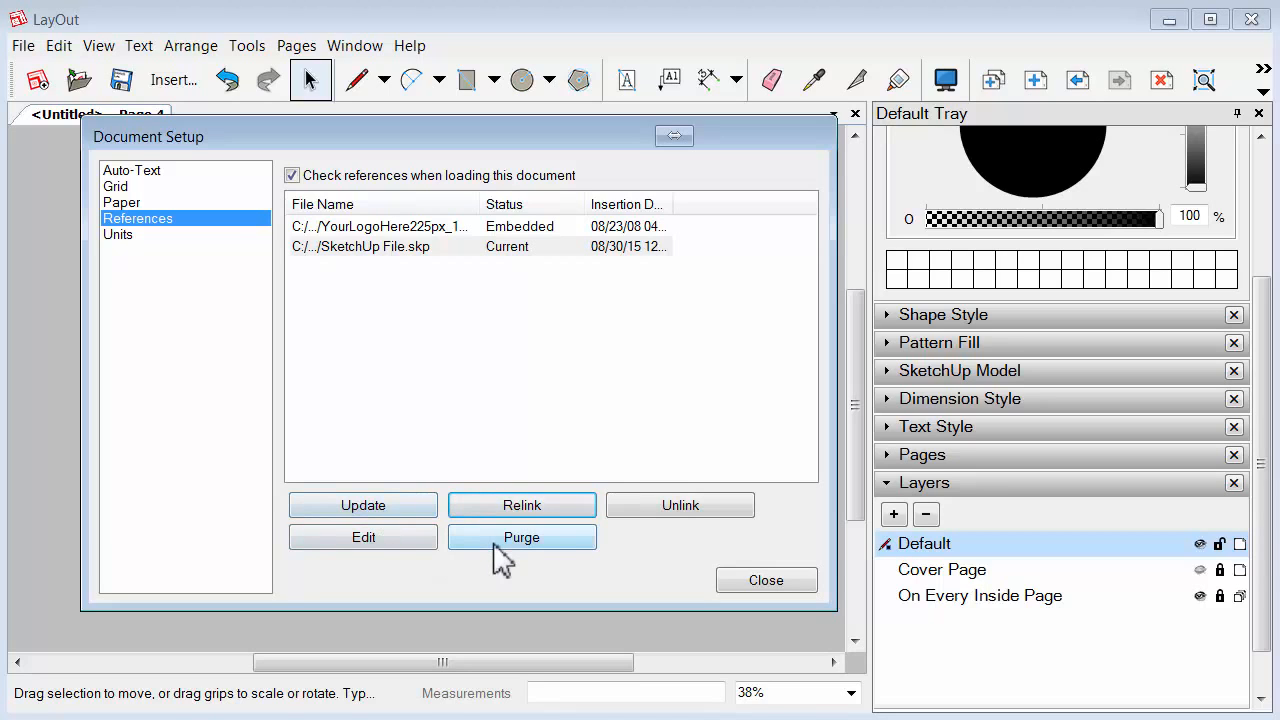
left_click(760, 581)
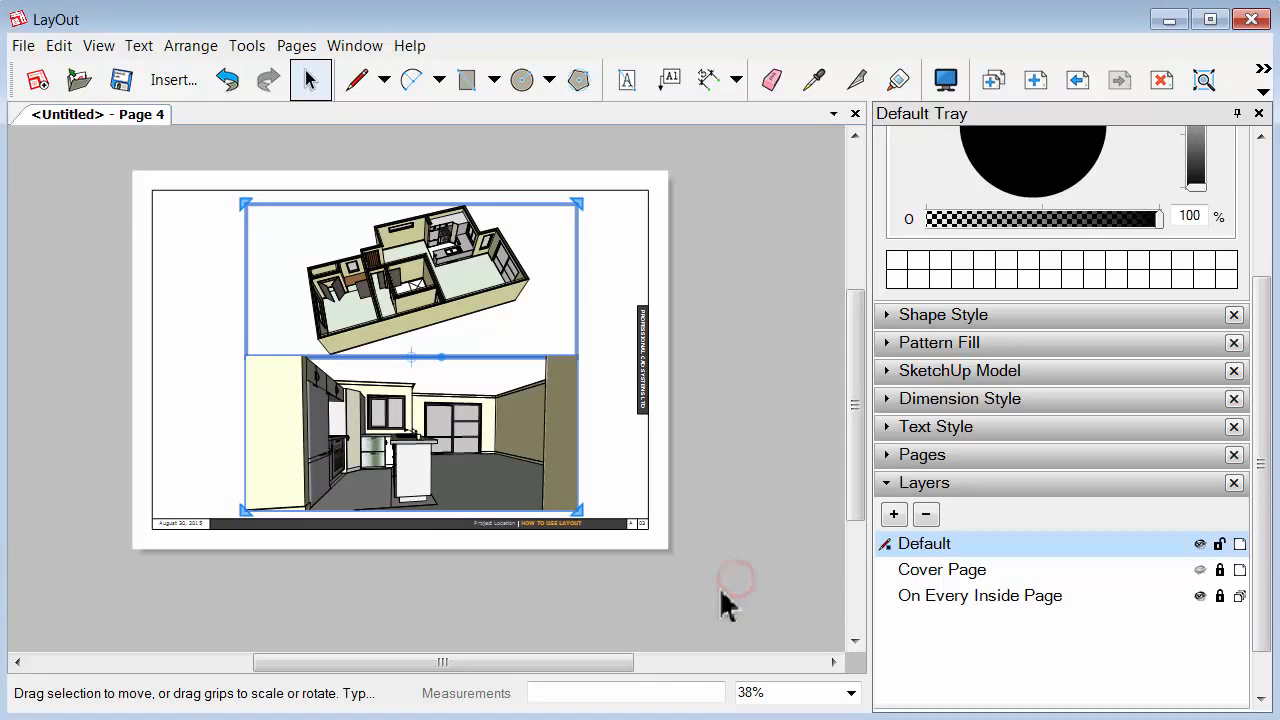